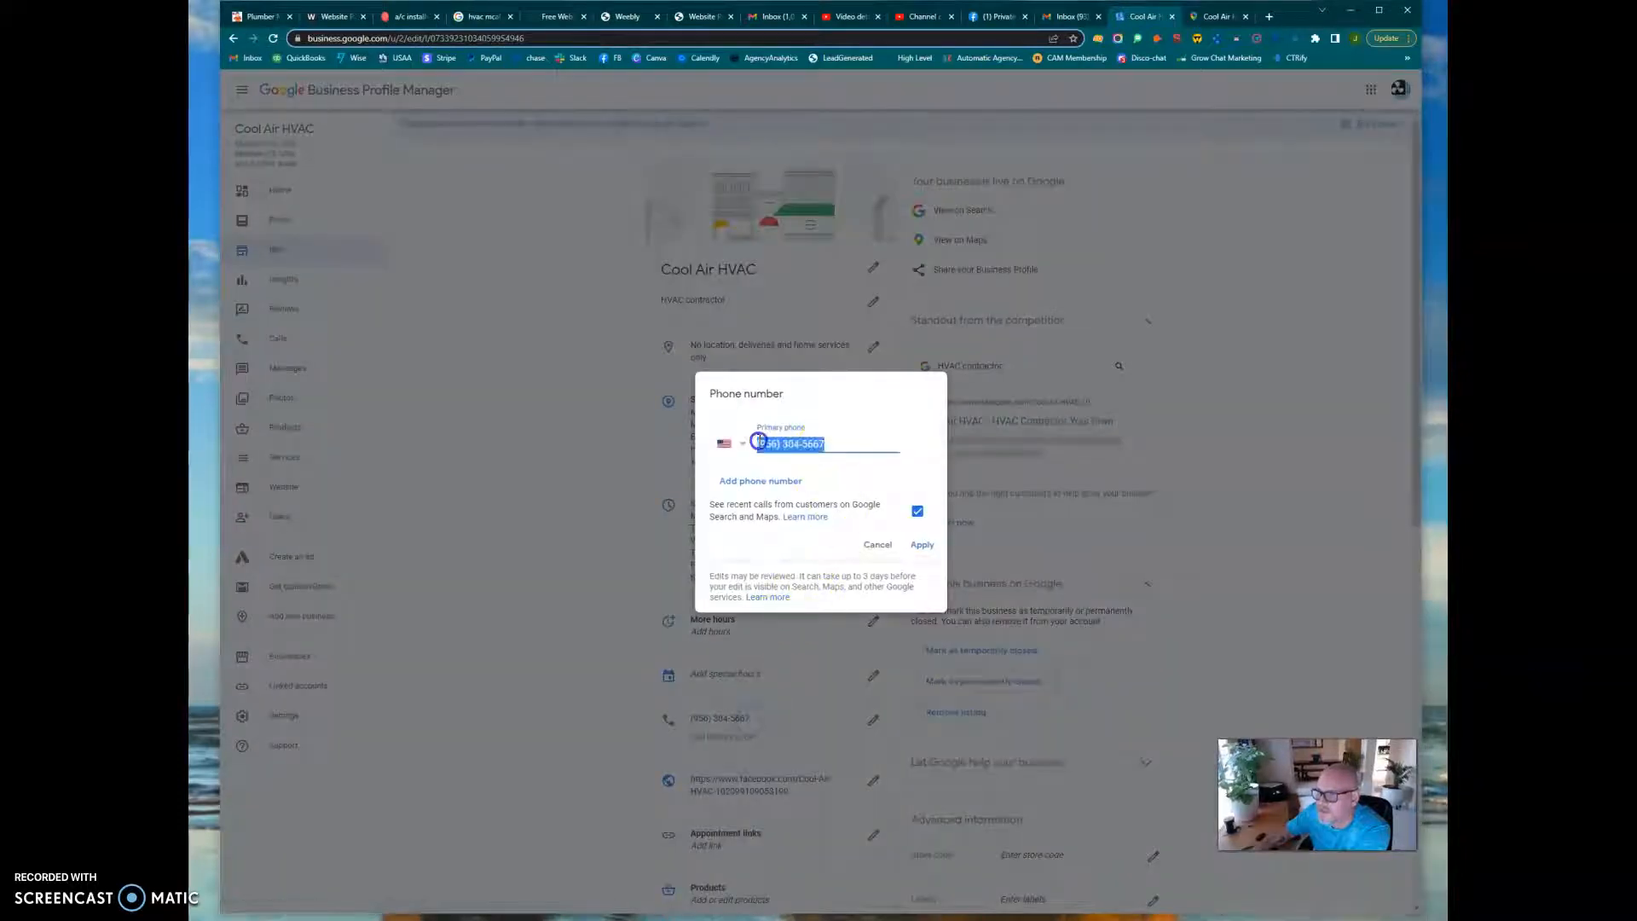
Copy the business's primary phone number from its Google Business Profile and switch back to the Weebly website editor
{"action": "right_click", "coordinate": [757, 443]}
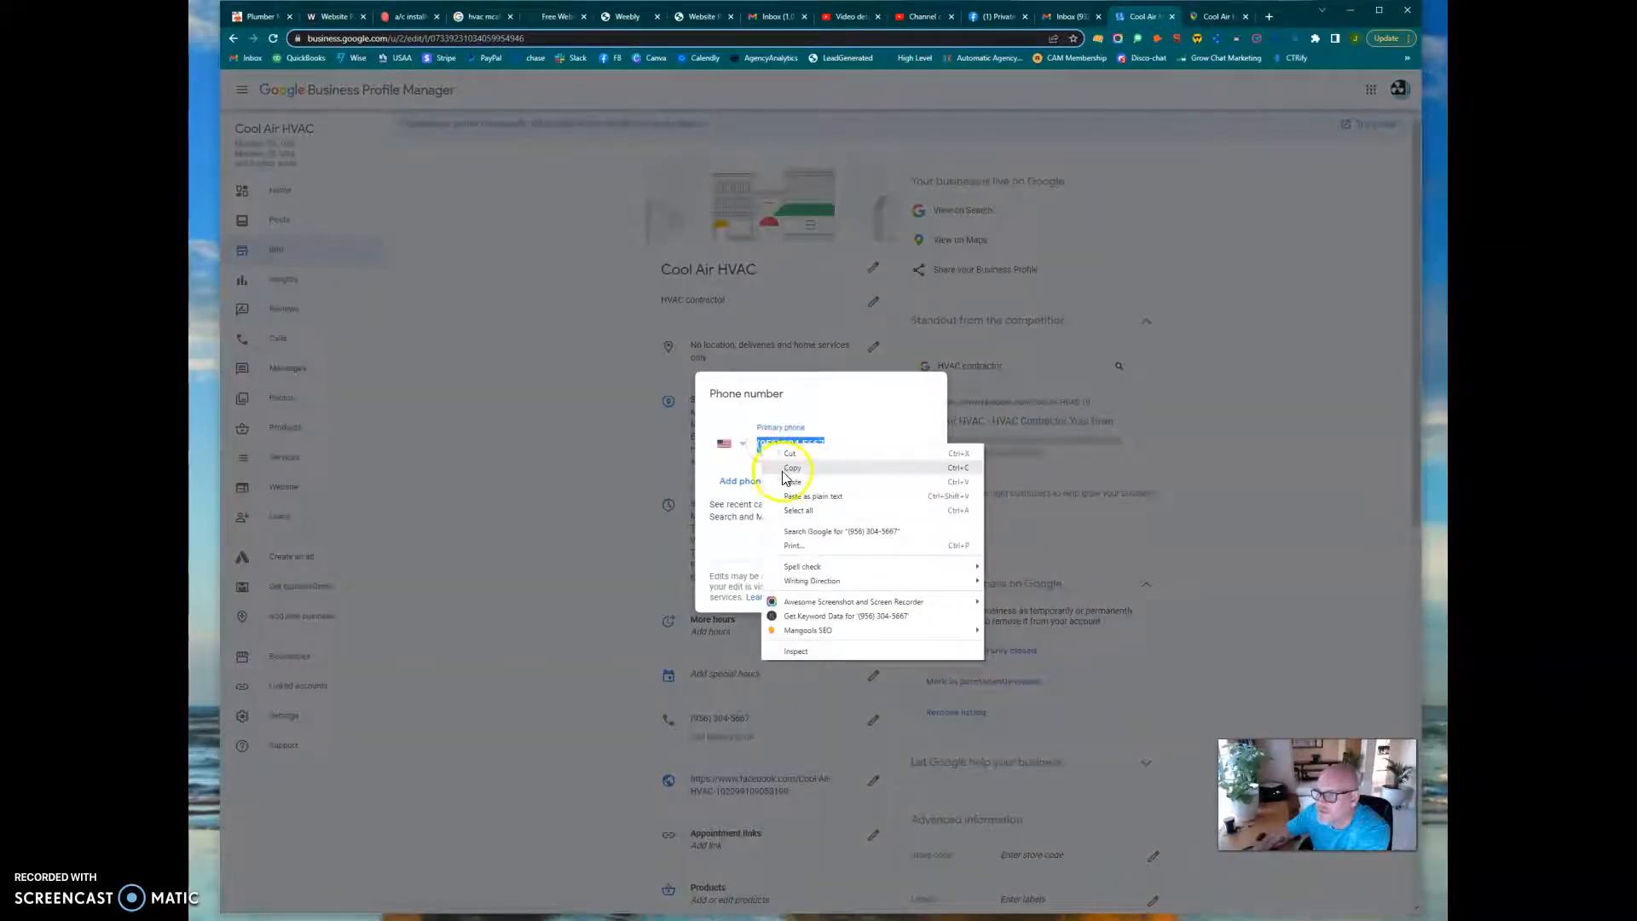
{"action": "left_click", "coordinate": [782, 469]}
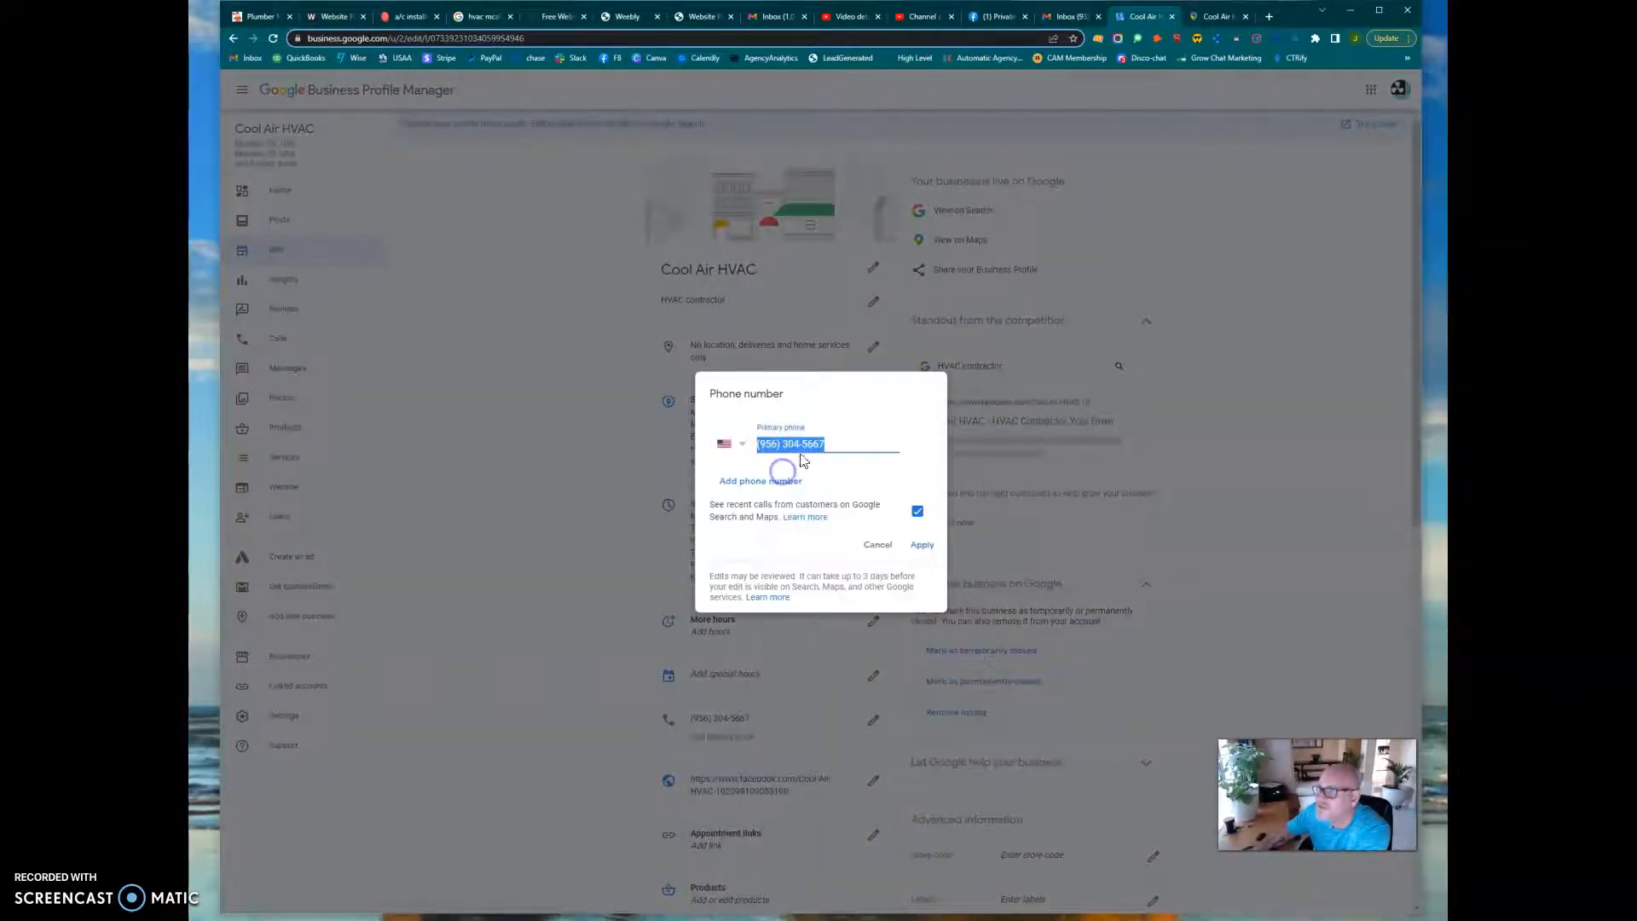
{"action": "left_click", "coordinate": [546, 18]}
{"action": "left_click", "coordinate": [622, 17]}
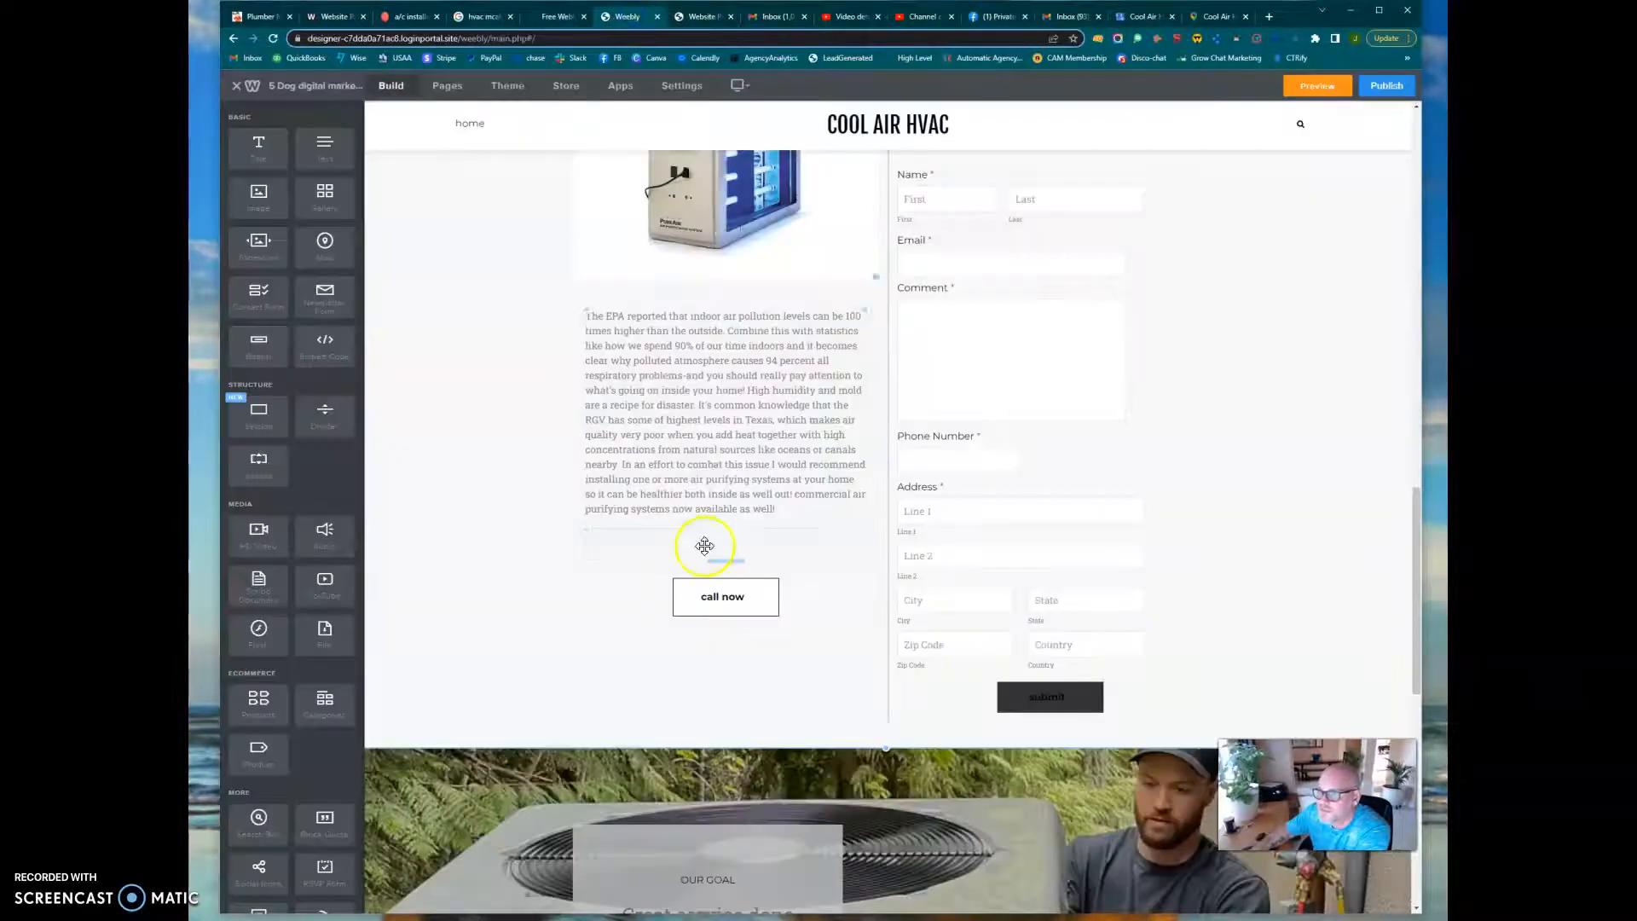
Review the "call now" button's phone link, position, style and text settings without changing them
{"action": "left_click", "coordinate": [723, 597]}
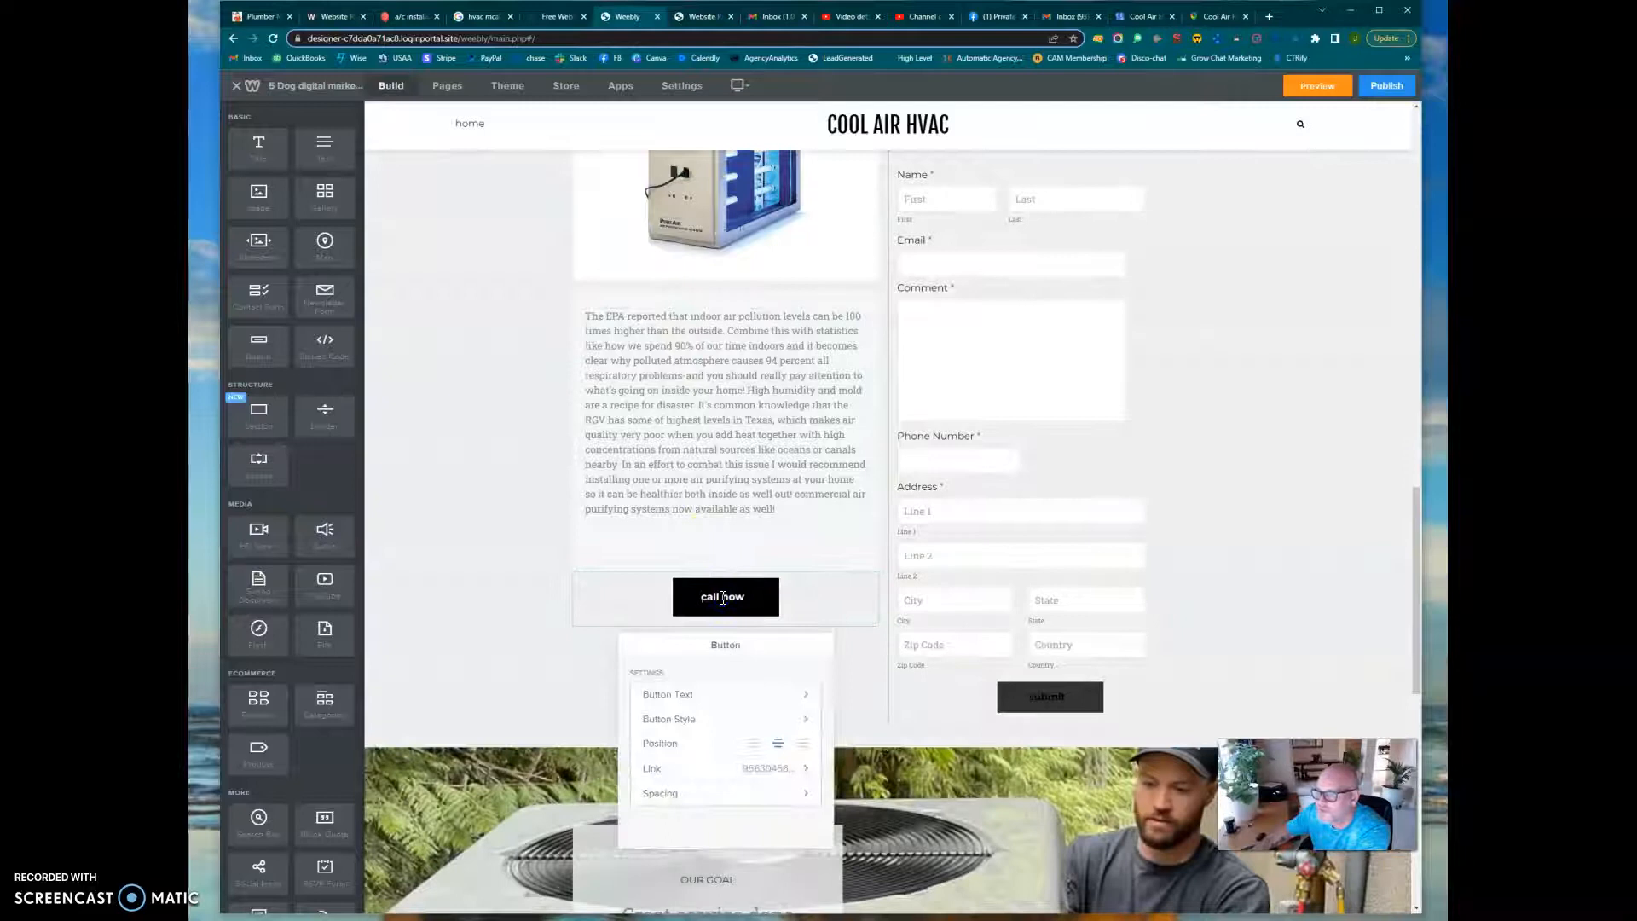
{"action": "left_click", "coordinate": [707, 783]}
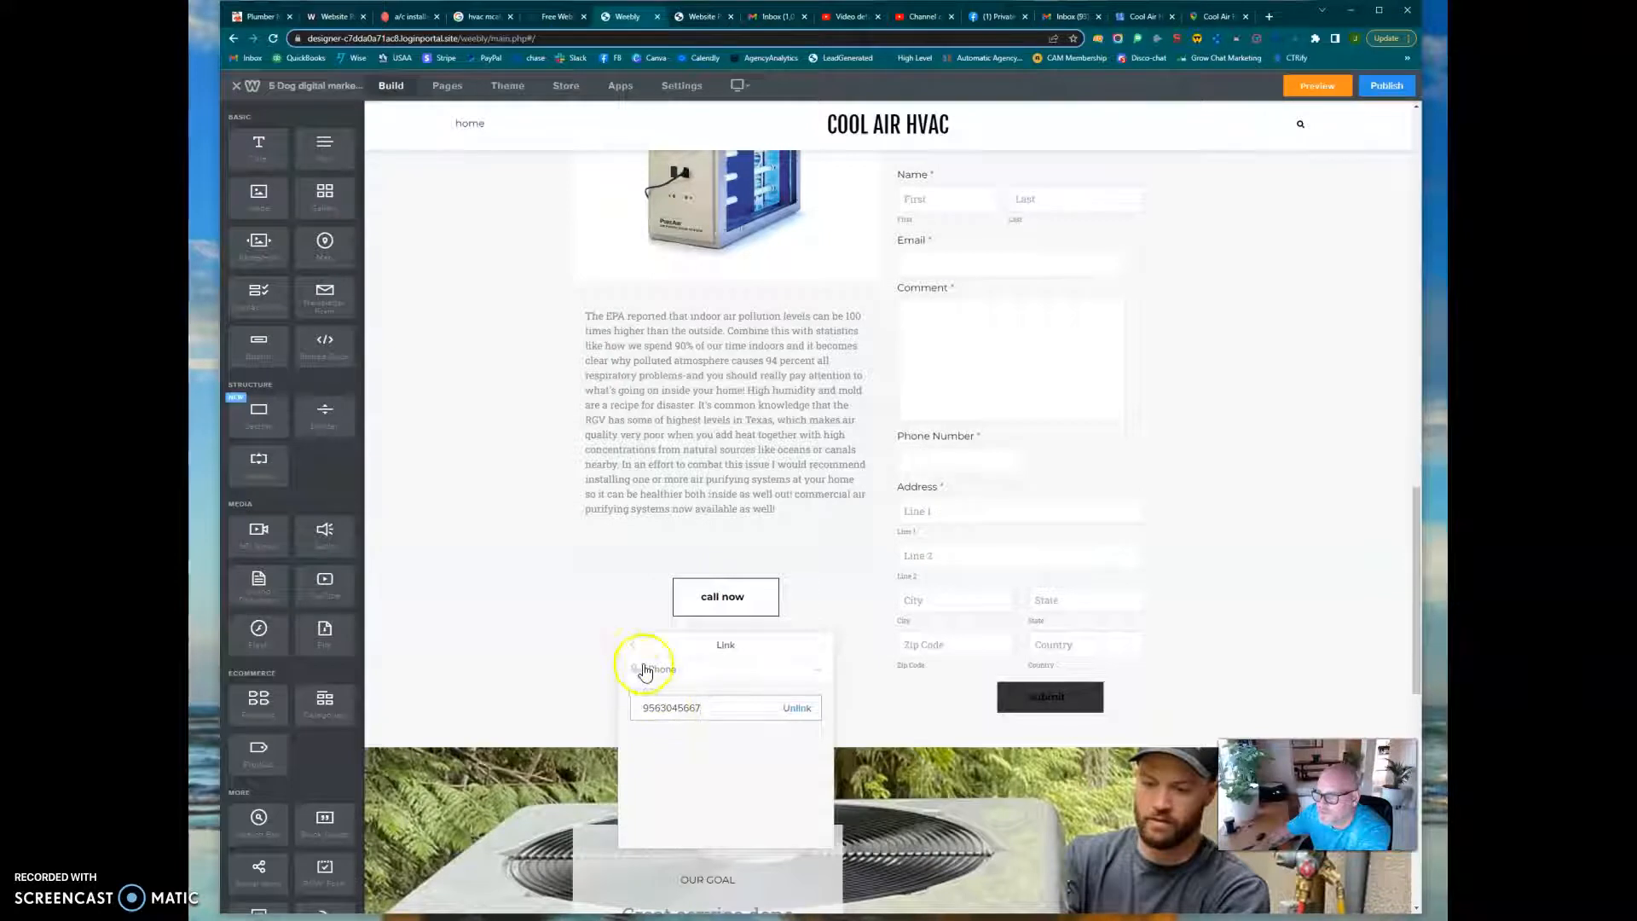
{"action": "left_click", "coordinate": [632, 641]}
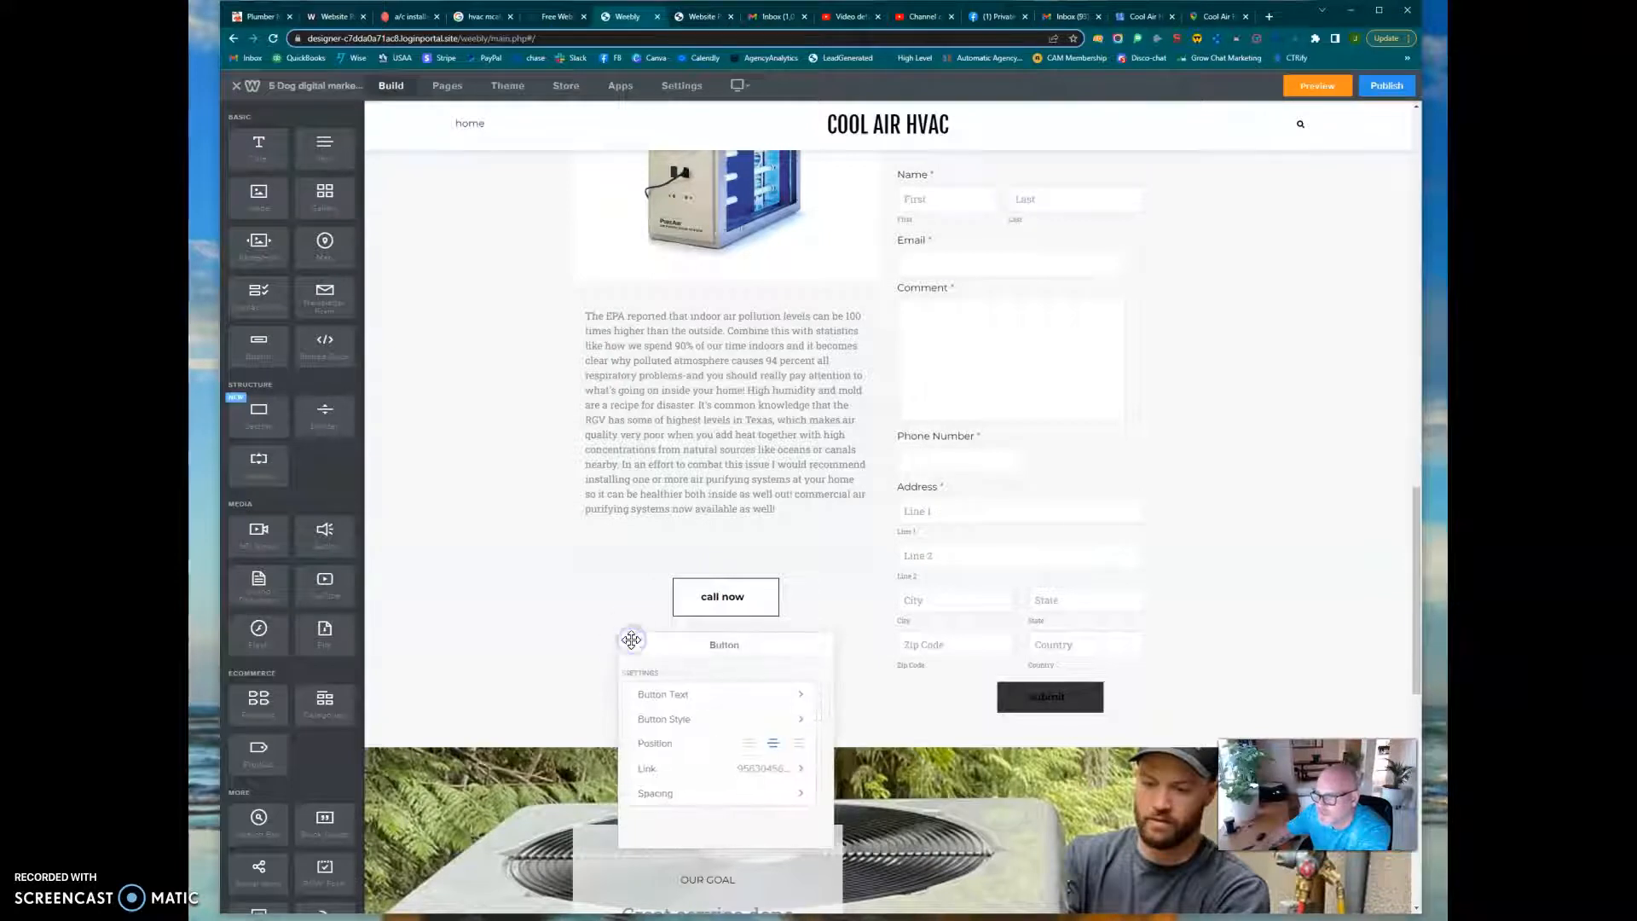
{"action": "left_click", "coordinate": [801, 746]}
{"action": "left_click", "coordinate": [775, 750]}
{"action": "left_click", "coordinate": [683, 720]}
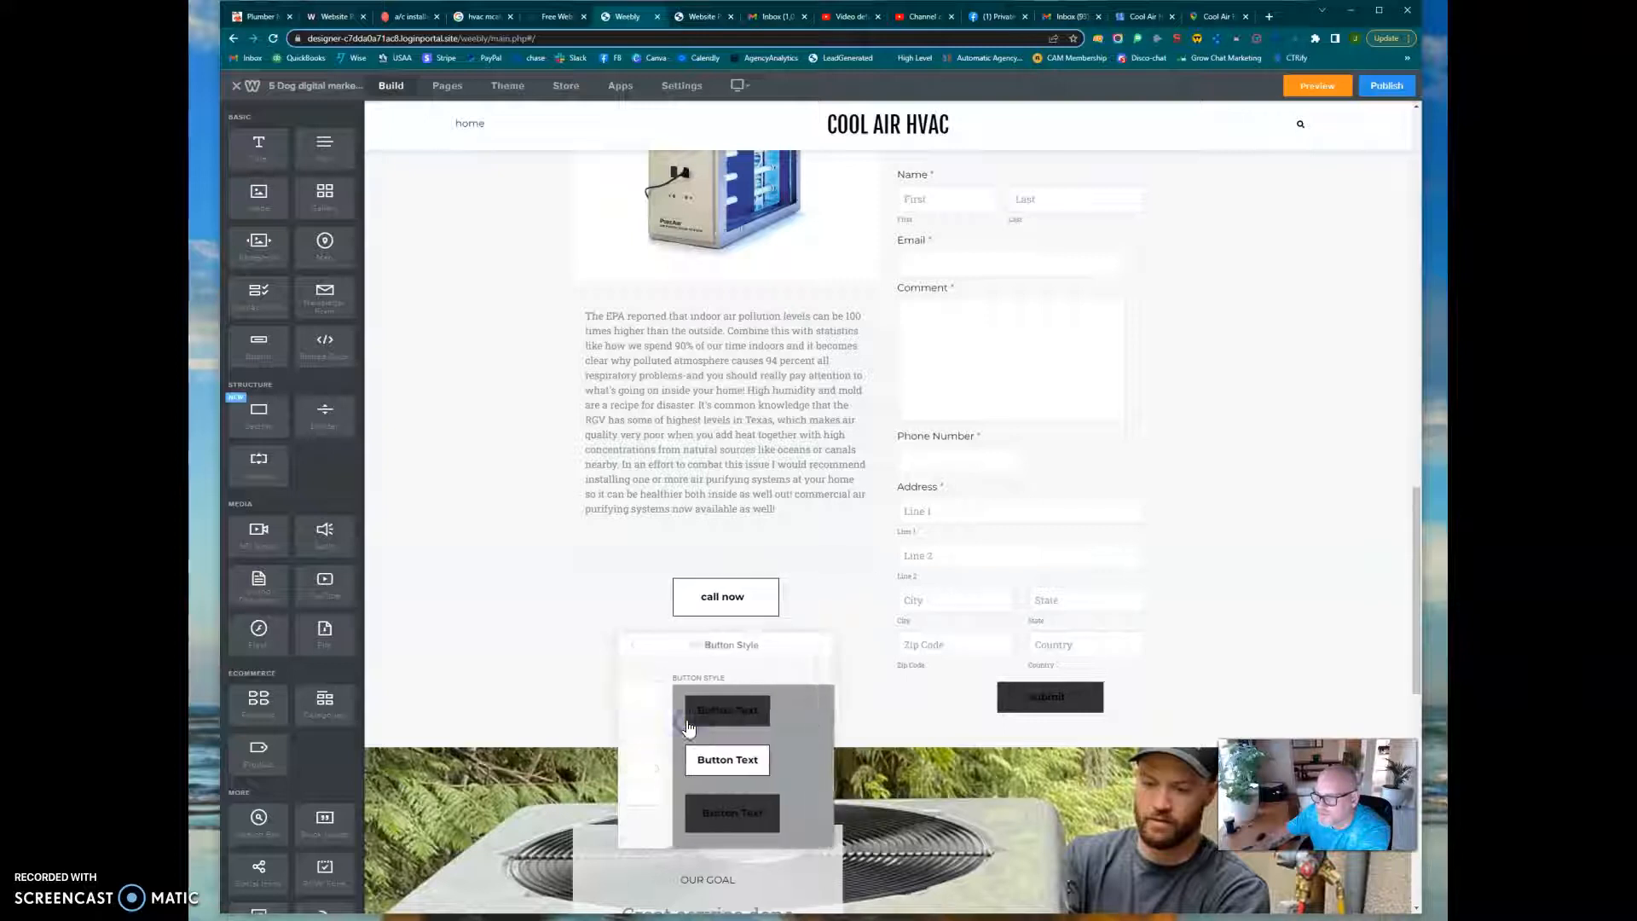
{"action": "left_click", "coordinate": [631, 646]}
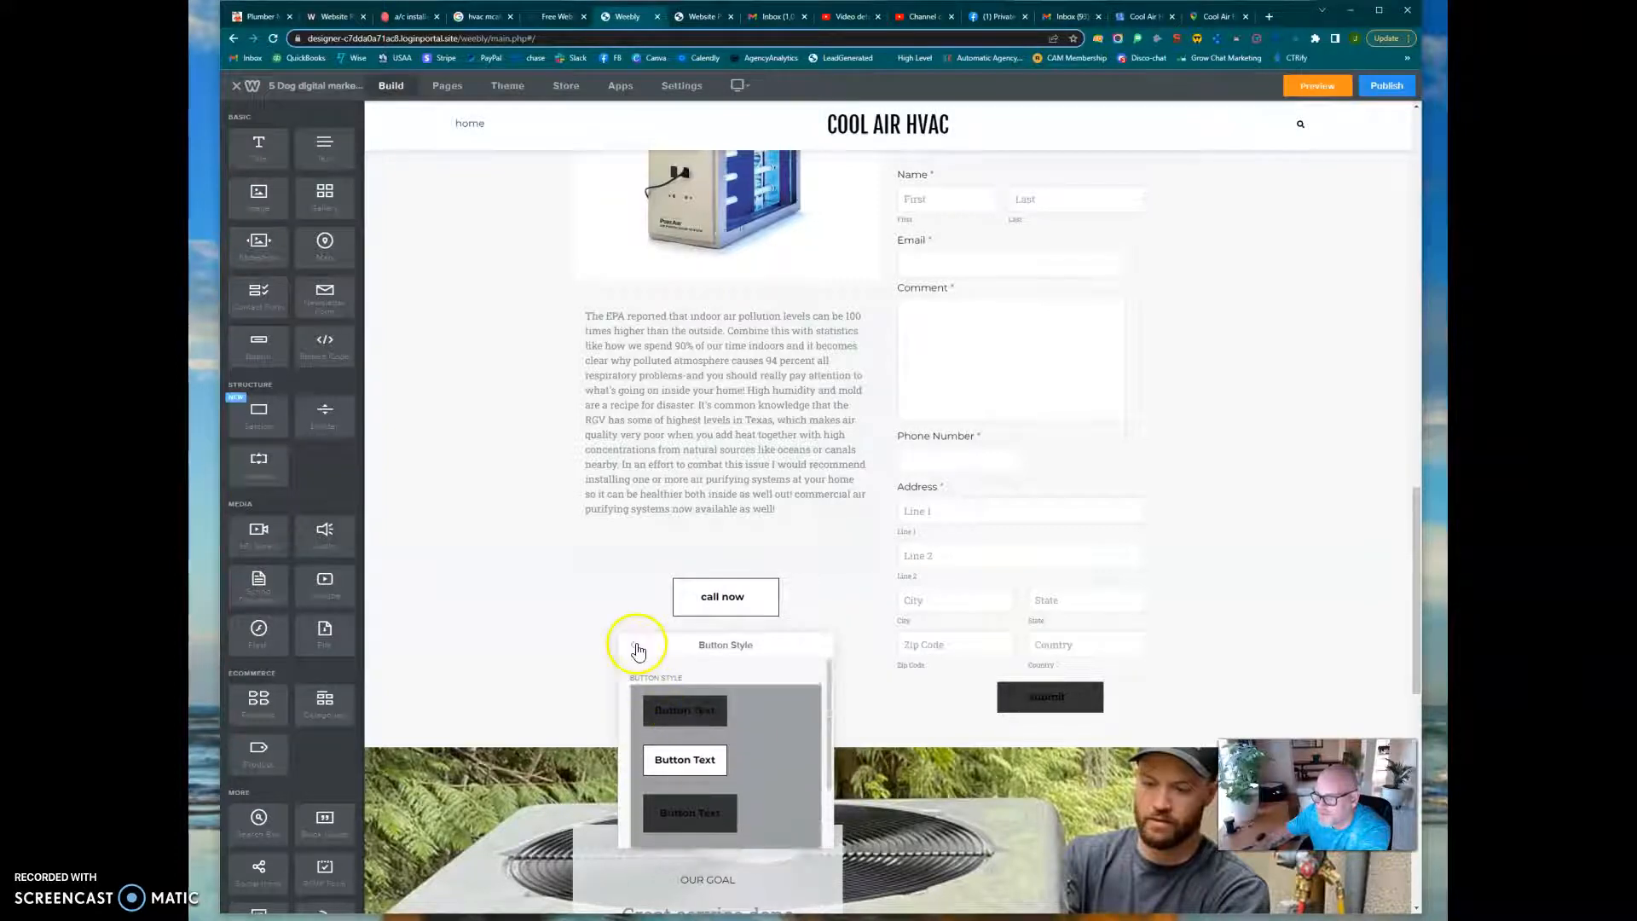
{"action": "left_click", "coordinate": [736, 700]}
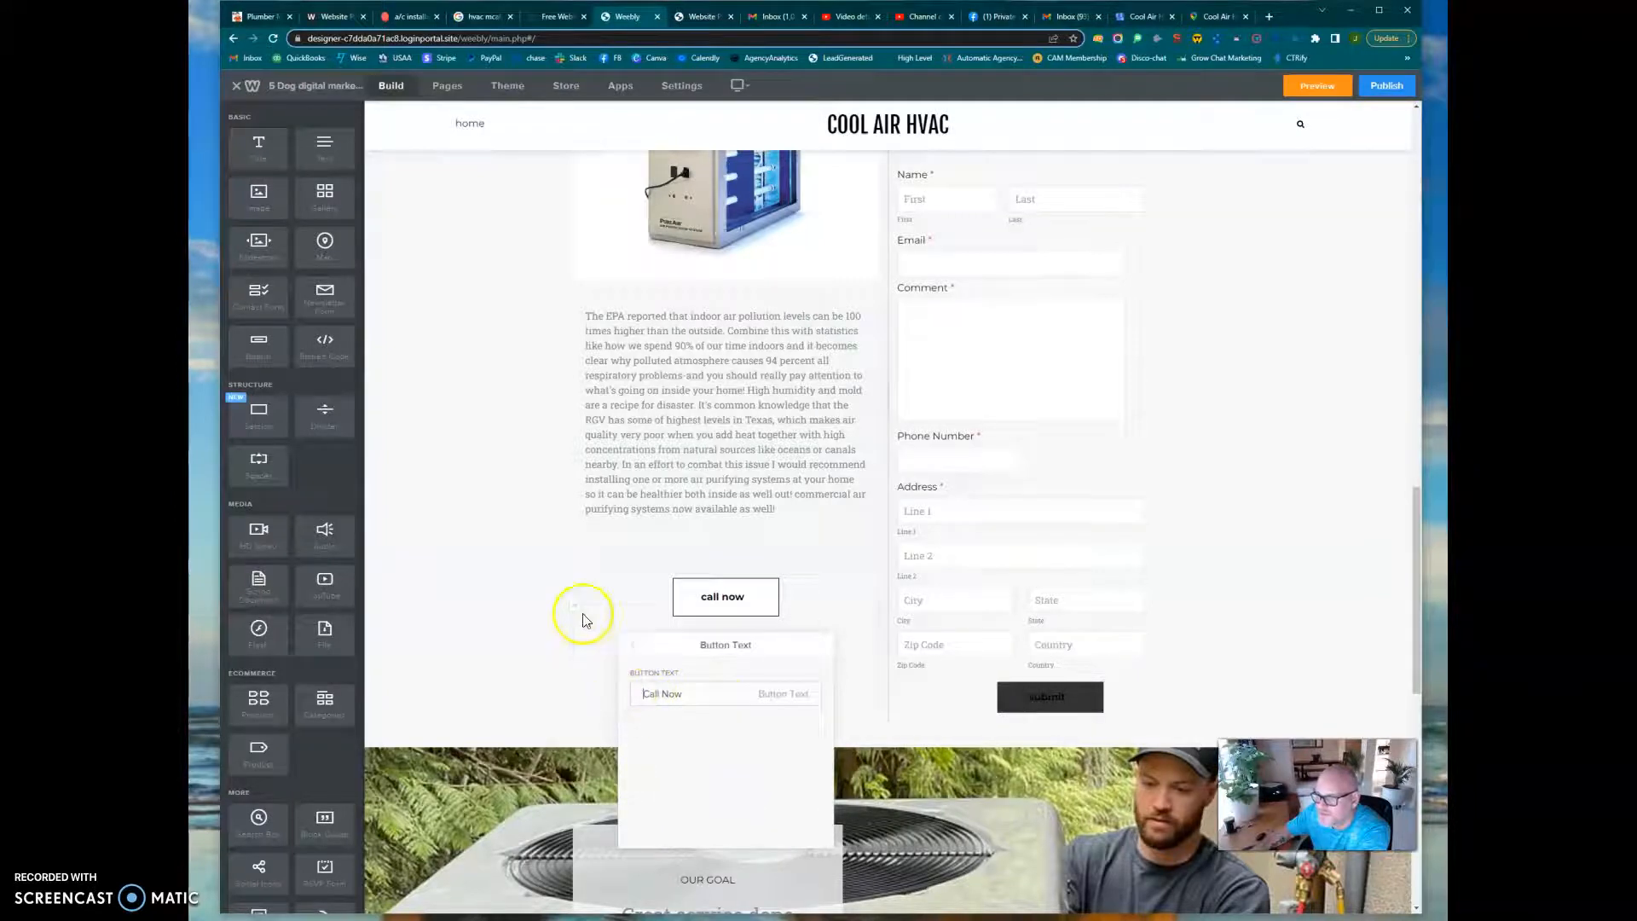
{"action": "left_click", "coordinate": [515, 632]}
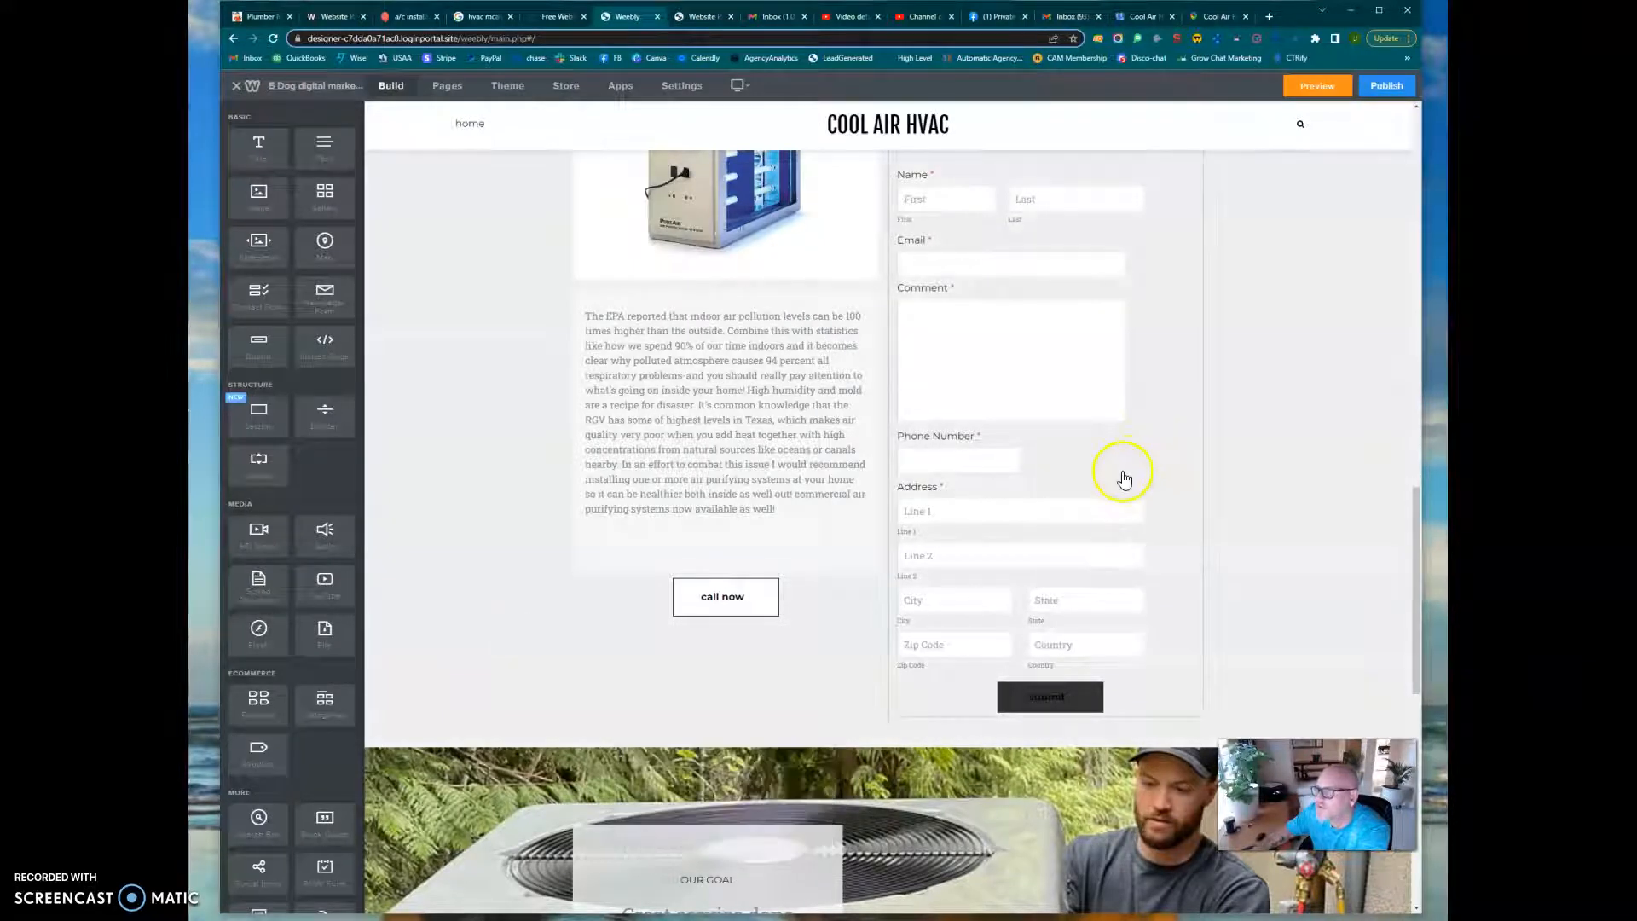
Open the form options of the "Call now for a free Estimate!!" contact form at the recipient email setting
{"action": "scroll", "coordinate": [1124, 479], "scroll_direction": "up", "scroll_amount": 4}
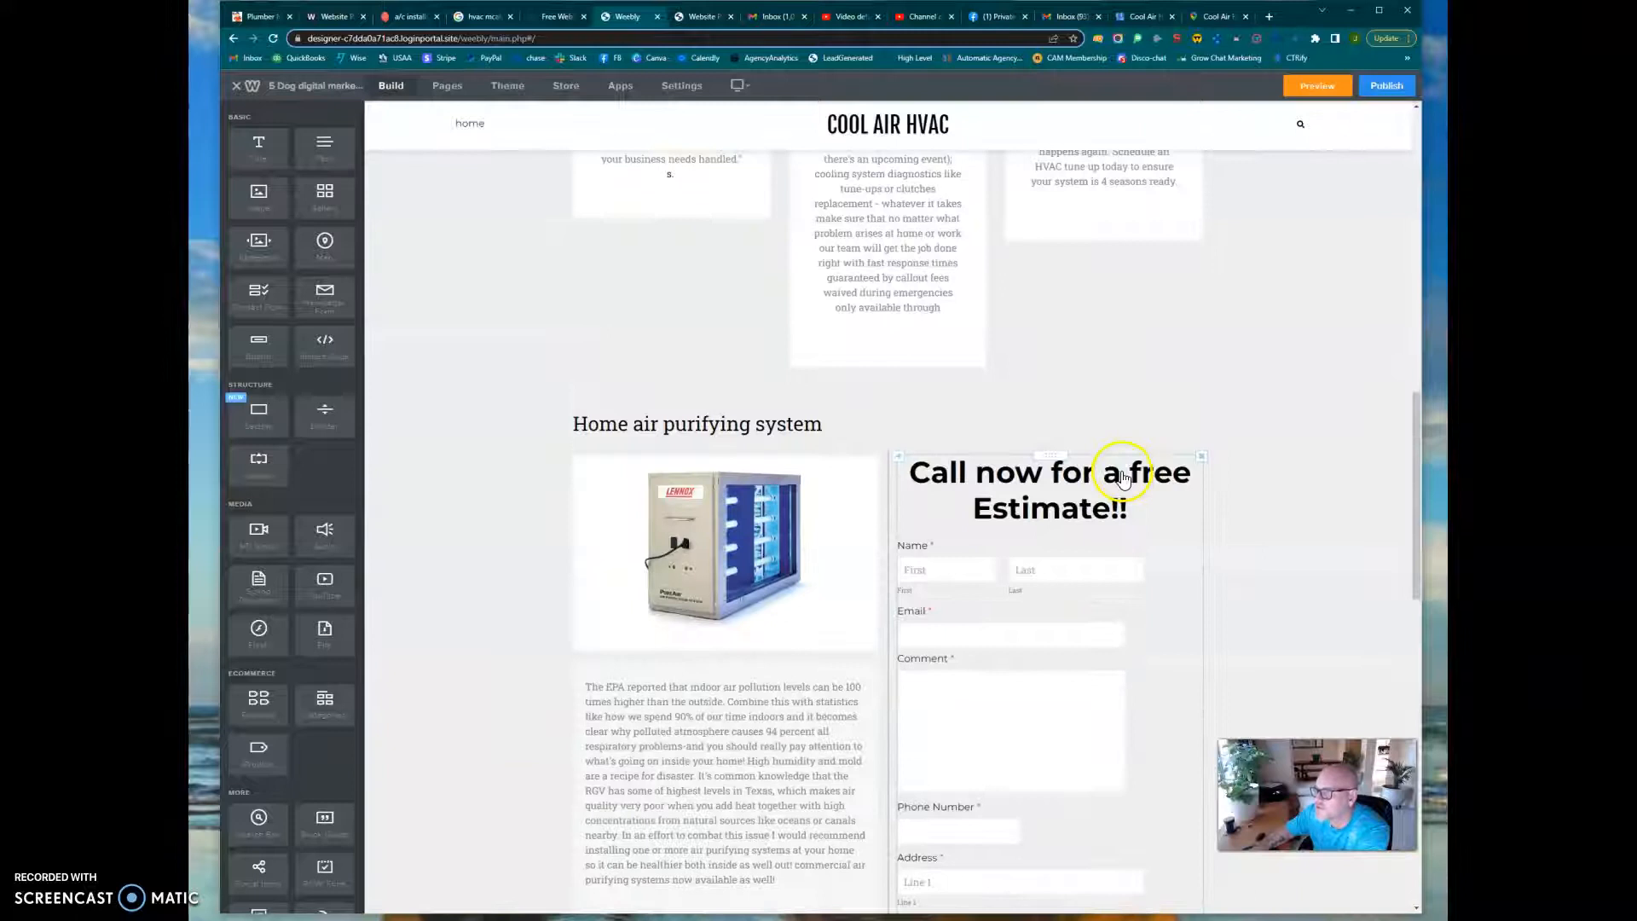
{"action": "left_click", "coordinate": [1046, 542]}
{"action": "left_click", "coordinate": [1143, 437]}
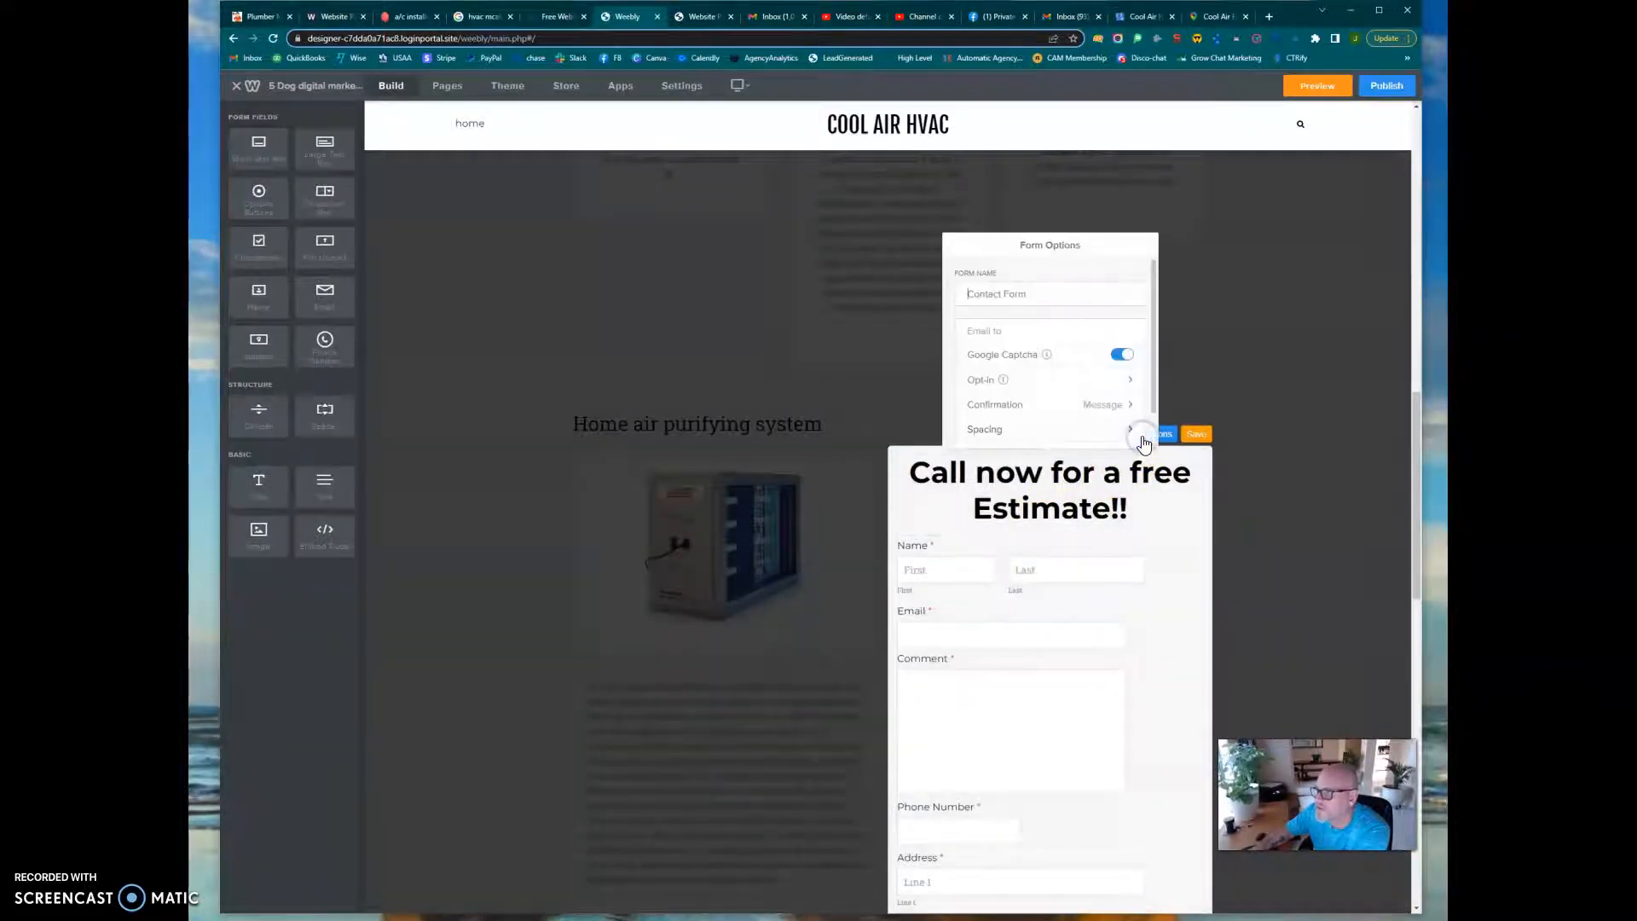
{"action": "left_click", "coordinate": [1029, 331]}
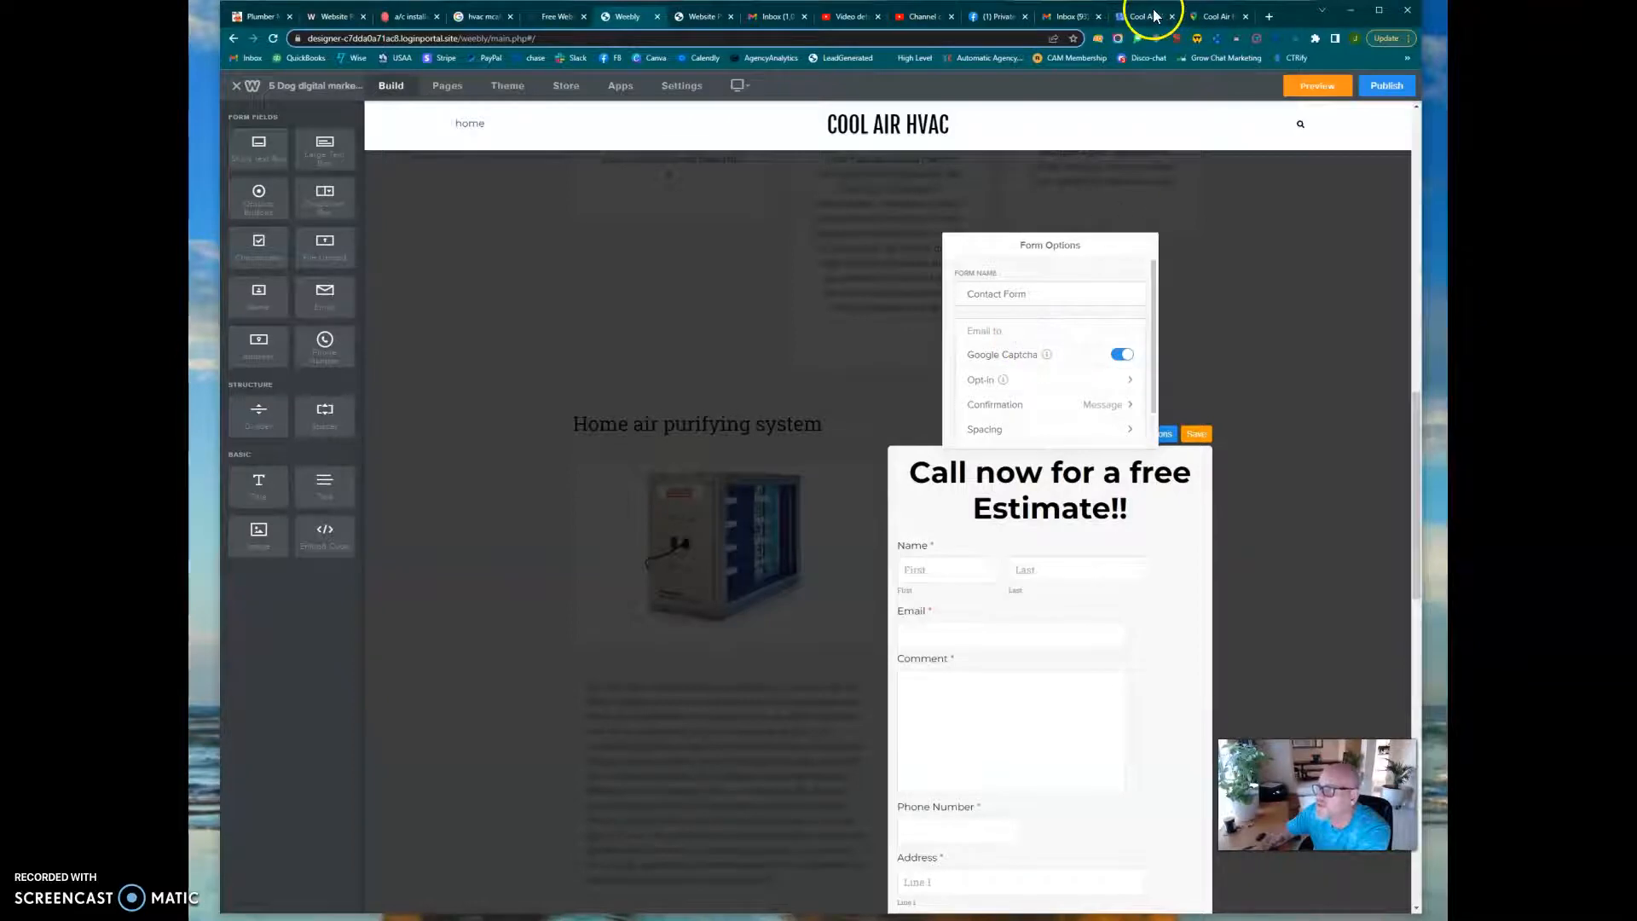
Switch to the business's Gmail inbox and copy the account's email address from the account details
{"action": "left_click", "coordinate": [1068, 16]}
{"action": "left_click", "coordinate": [1398, 90]}
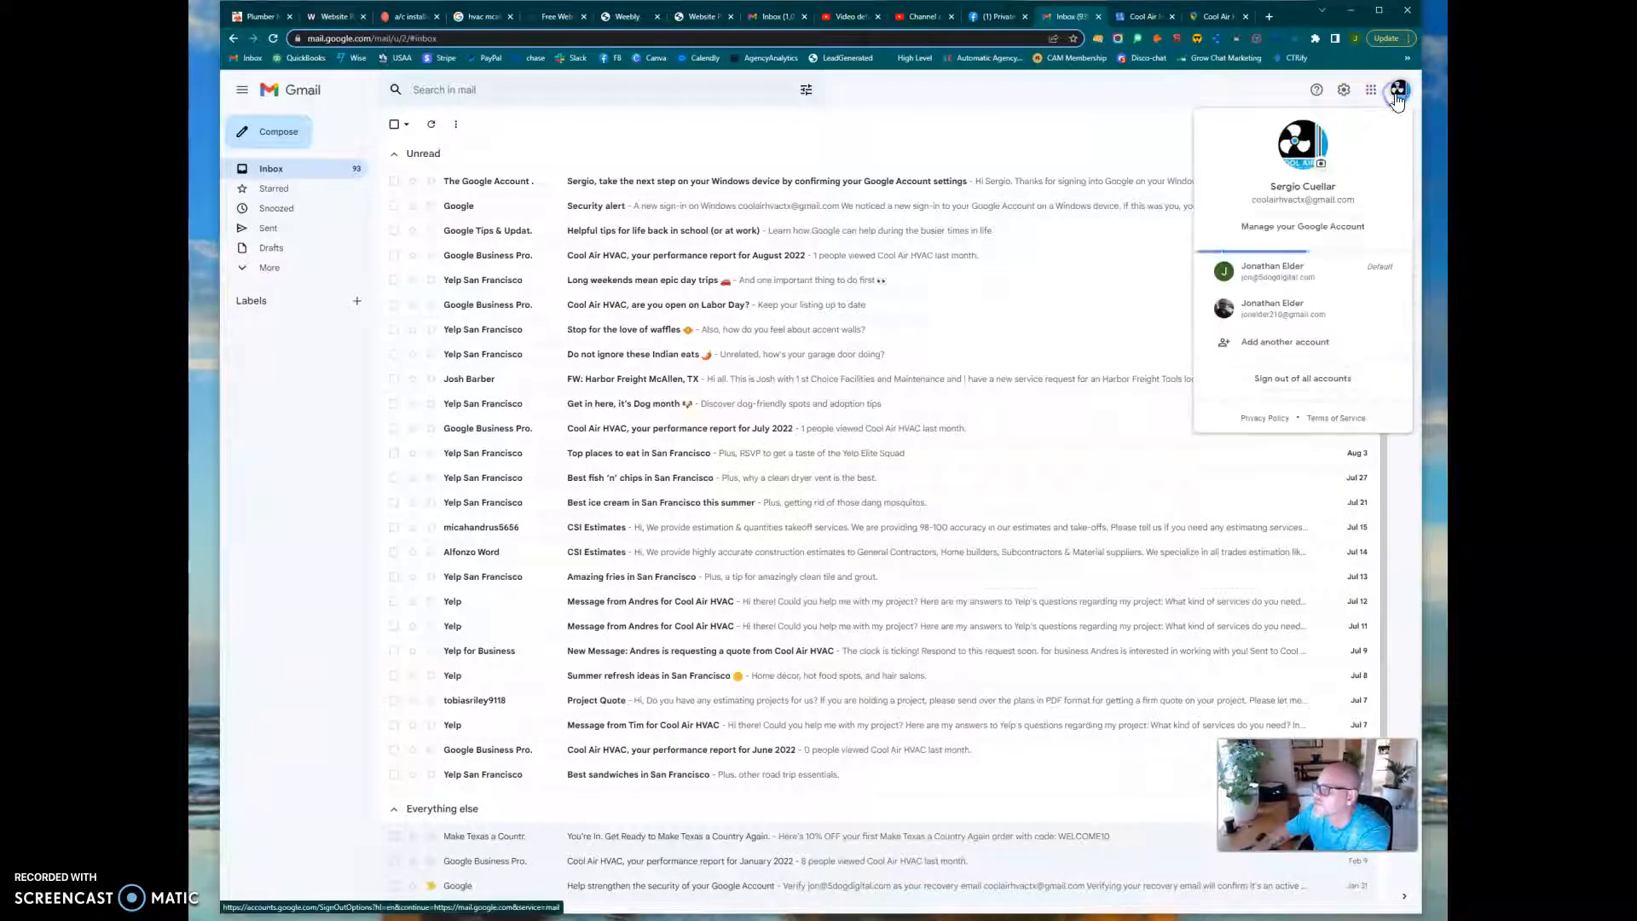
{"action": "left_click_drag", "start_coordinate": [1378, 205], "coordinate": [1241, 197]}
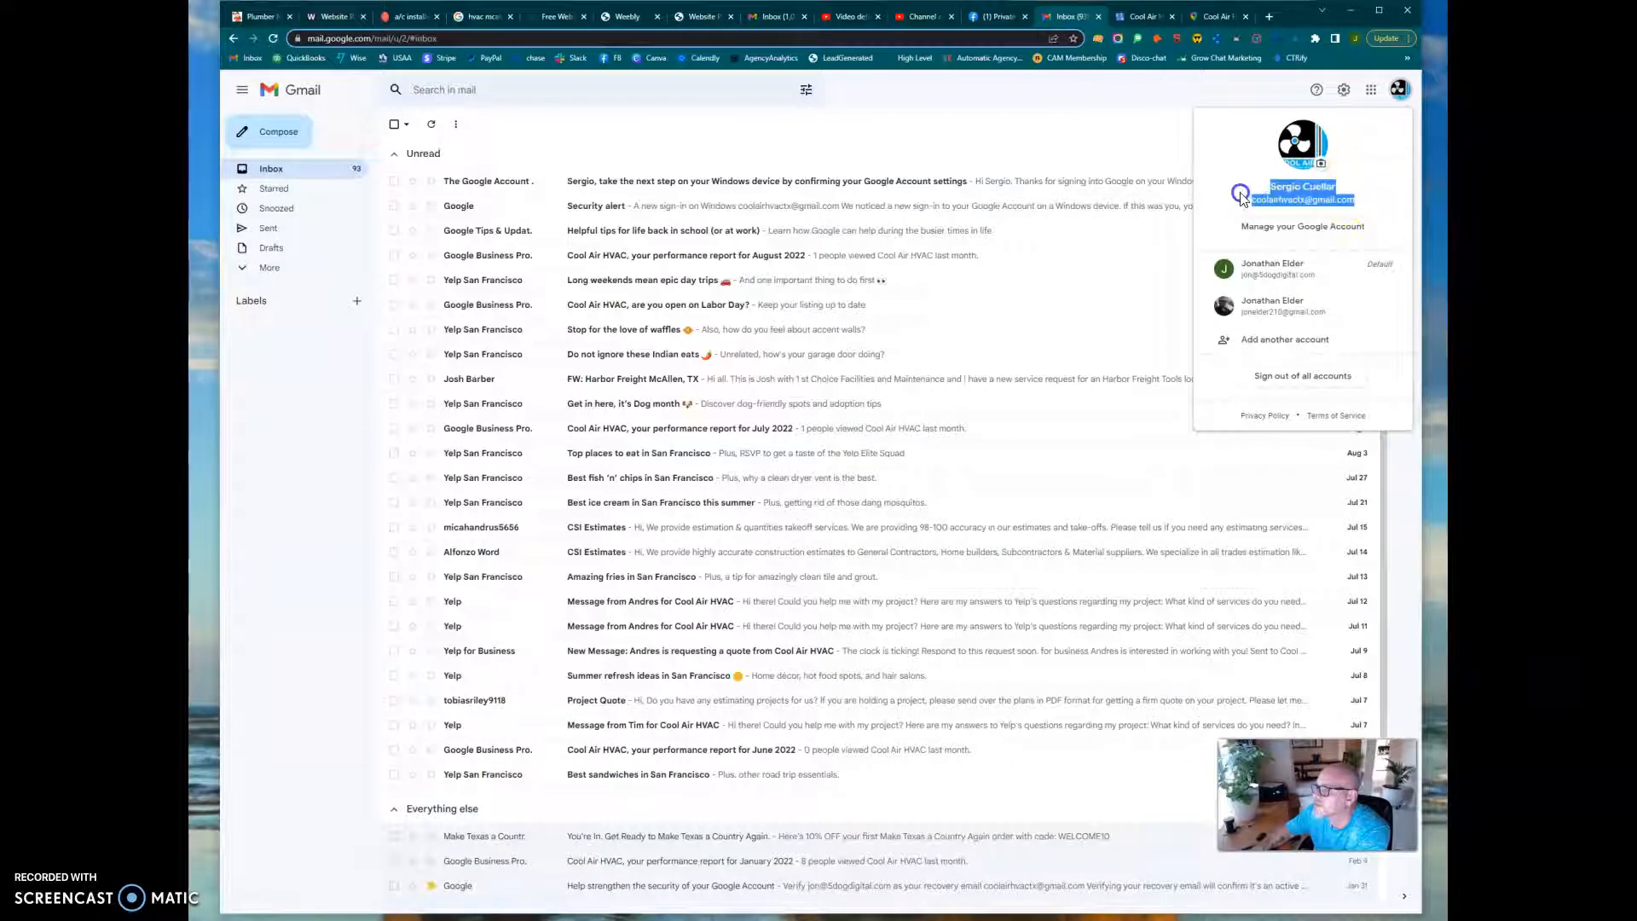
{"action": "right_click", "coordinate": [1262, 201]}
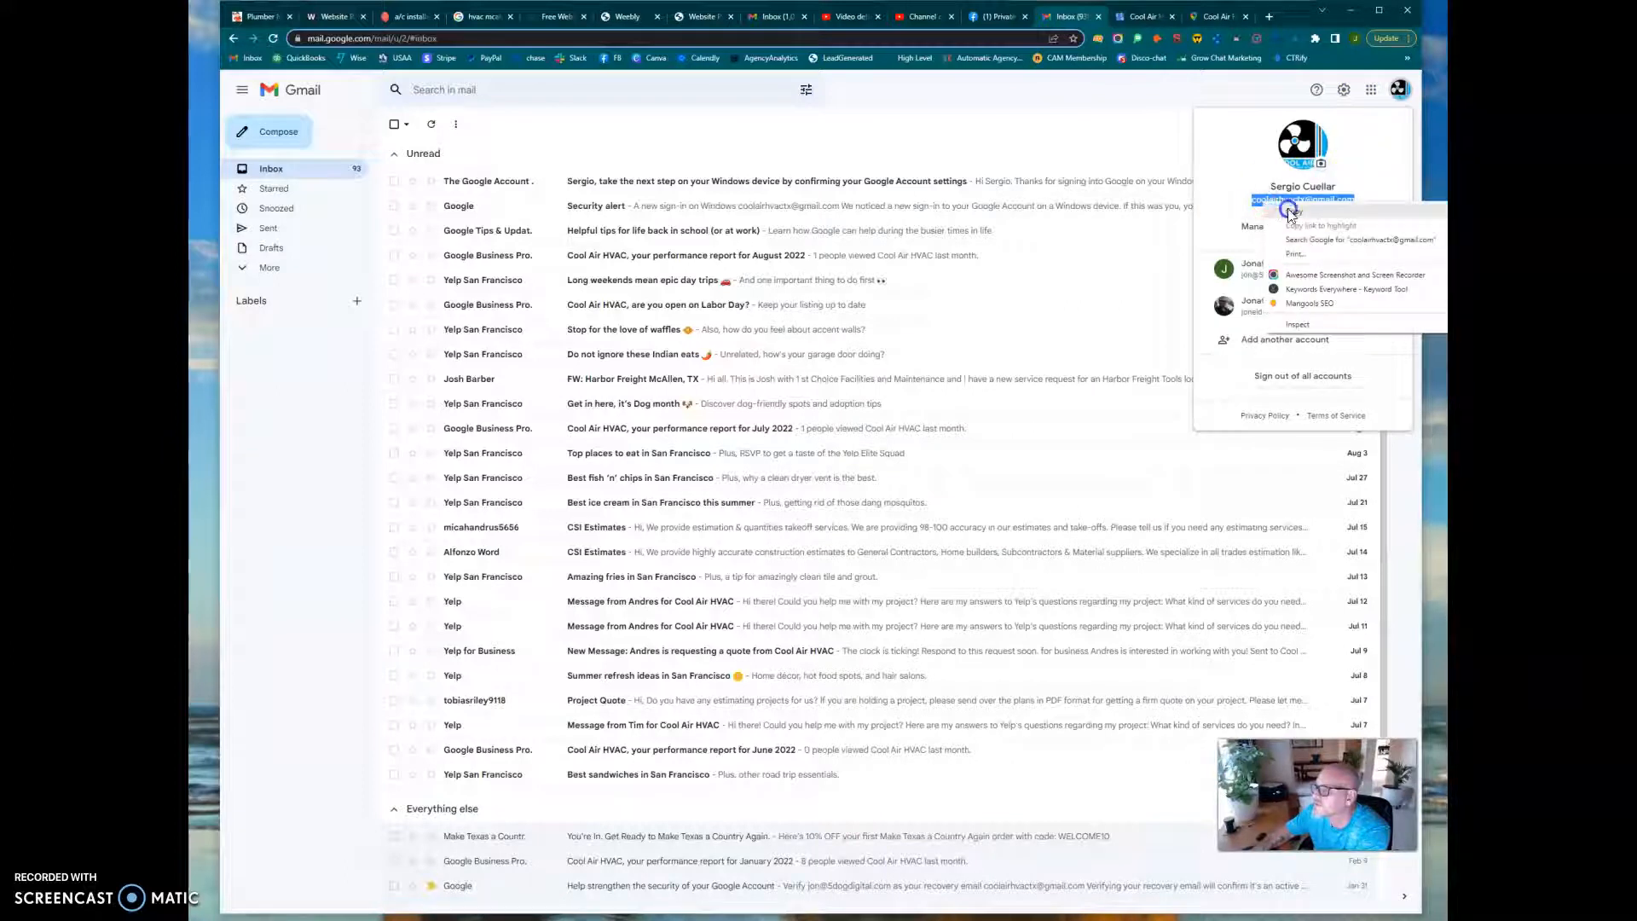
{"action": "left_click", "coordinate": [1283, 213]}
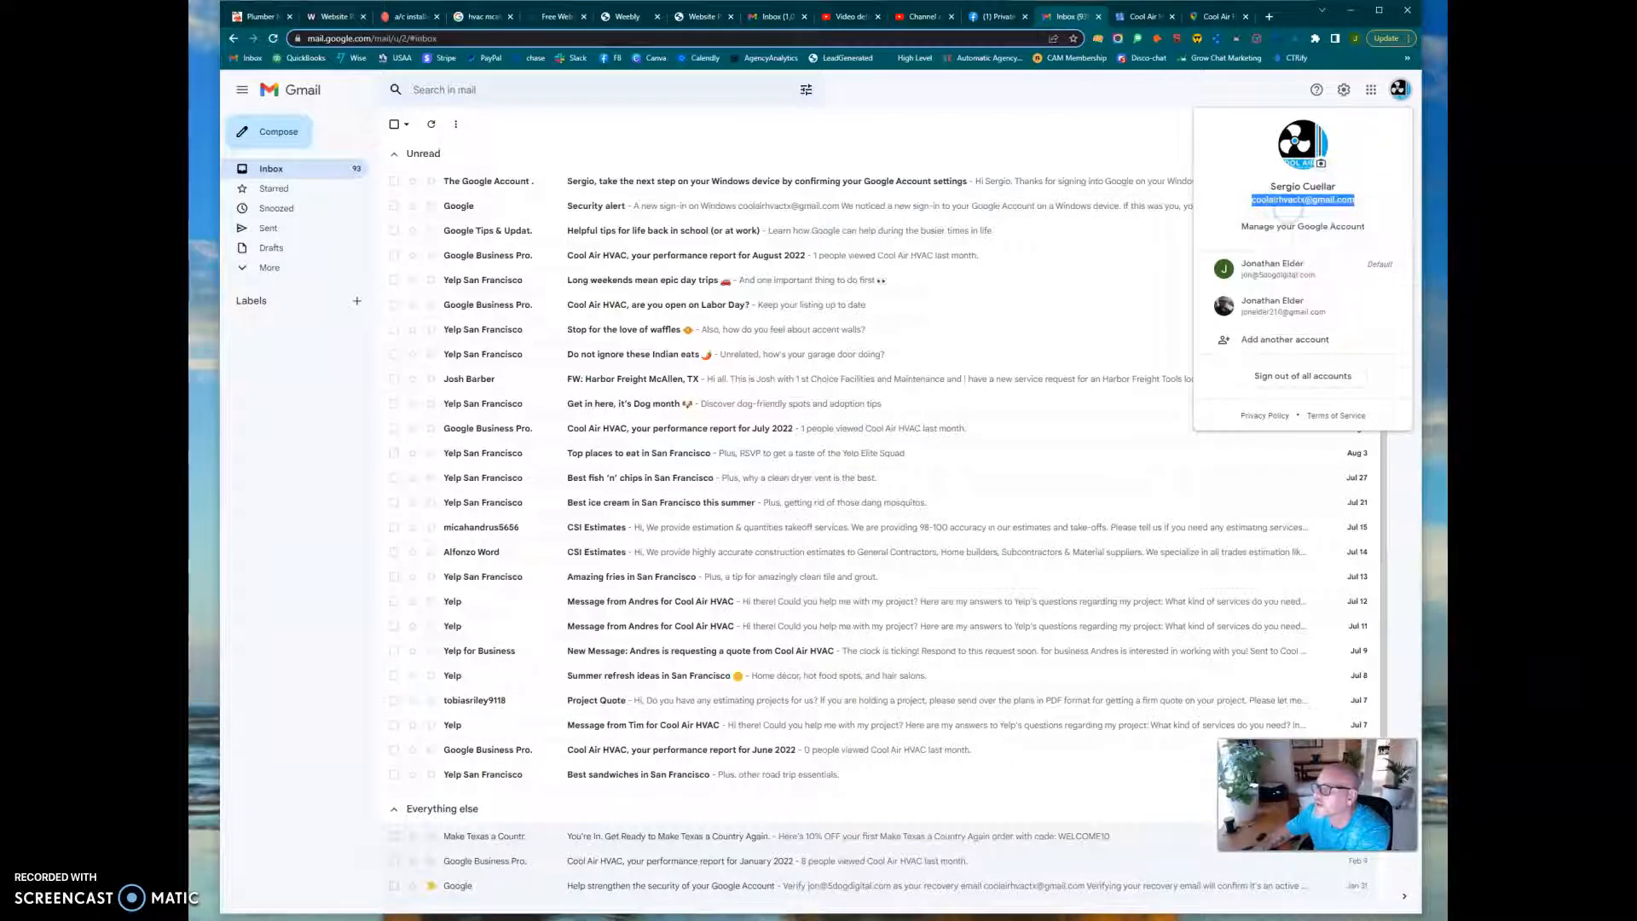
Back in the Weebly editor, set the contact form's recipient to the copied business email address and save the form
{"action": "left_click", "coordinate": [634, 19]}
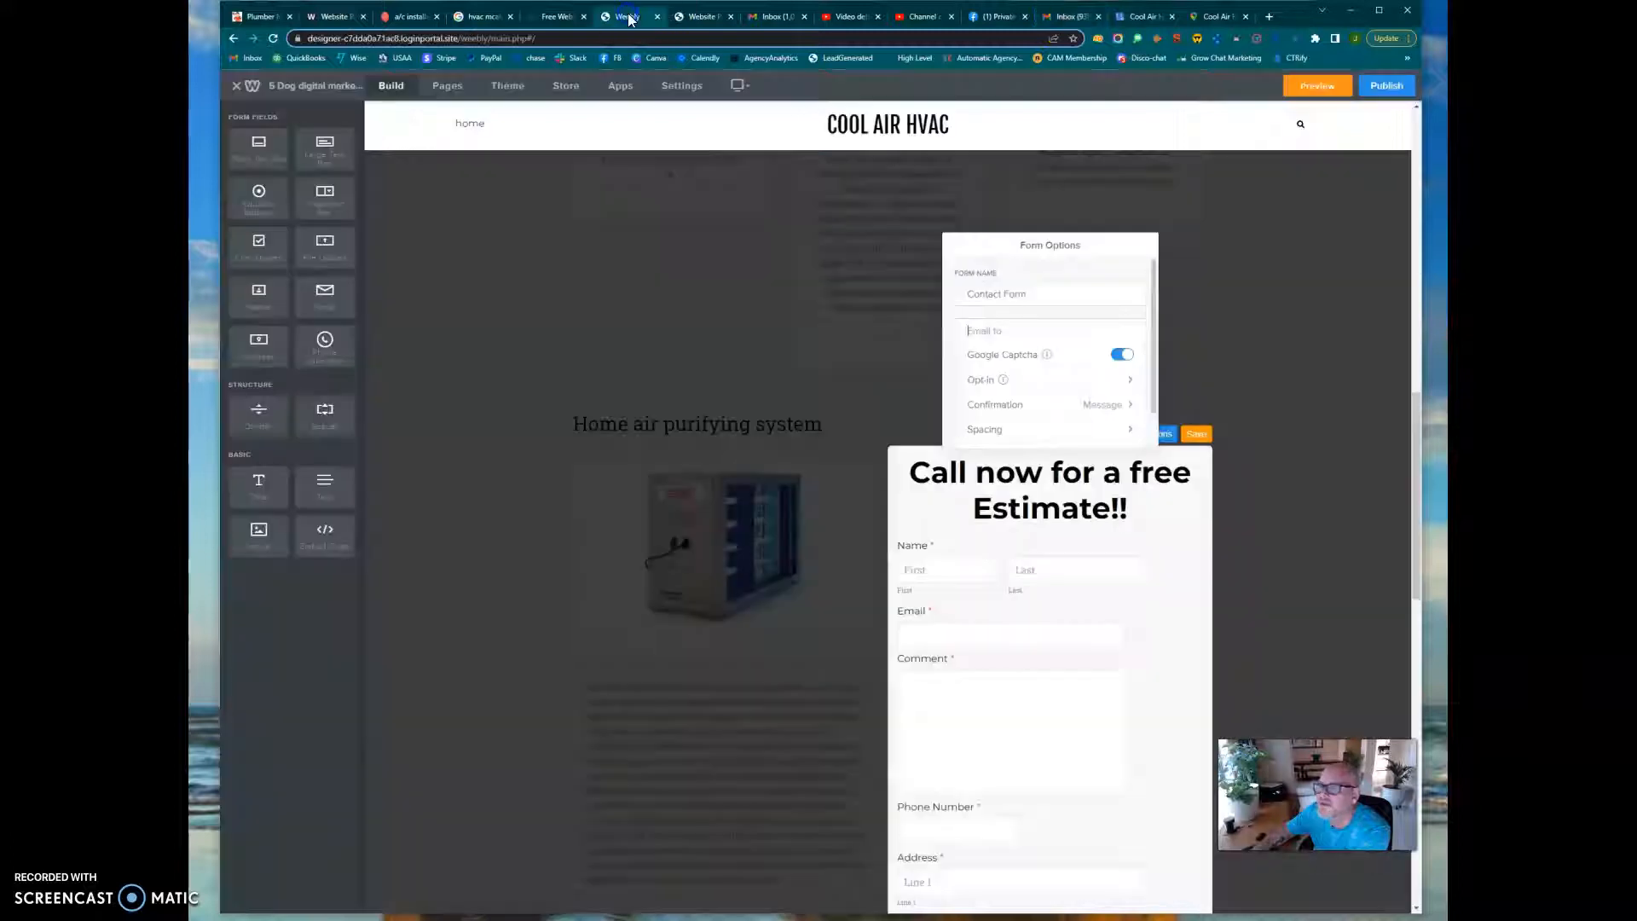
{"action": "left_click", "coordinate": [1013, 332]}
{"action": "key", "text": "ctrl+v"}
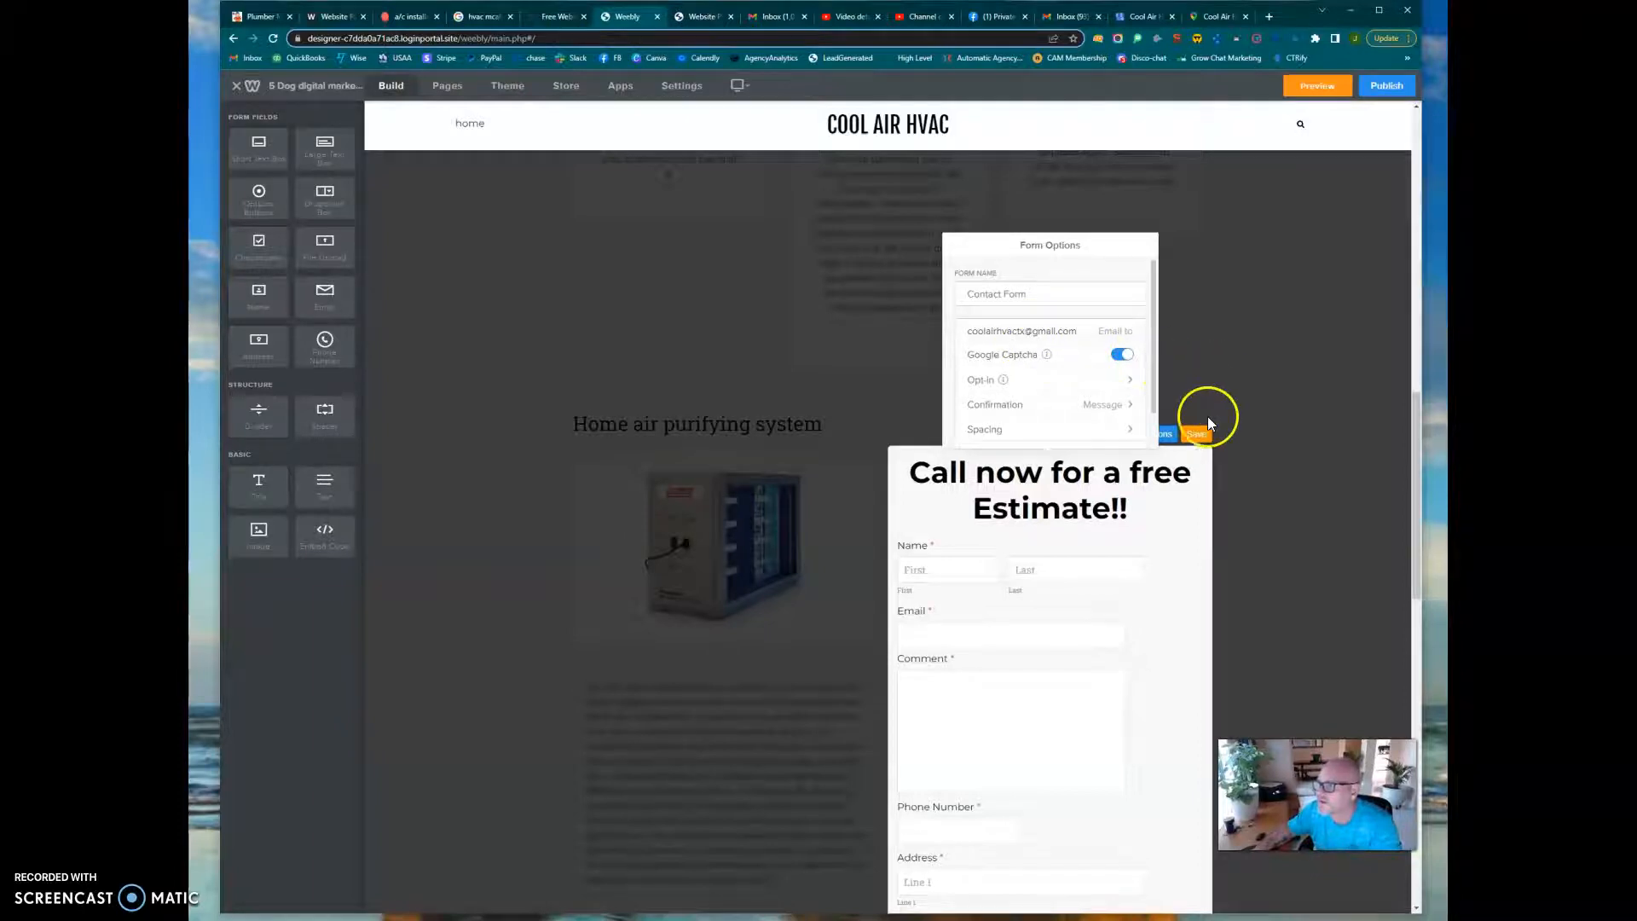
{"action": "left_click", "coordinate": [1197, 435]}
{"action": "left_click", "coordinate": [1016, 610]}
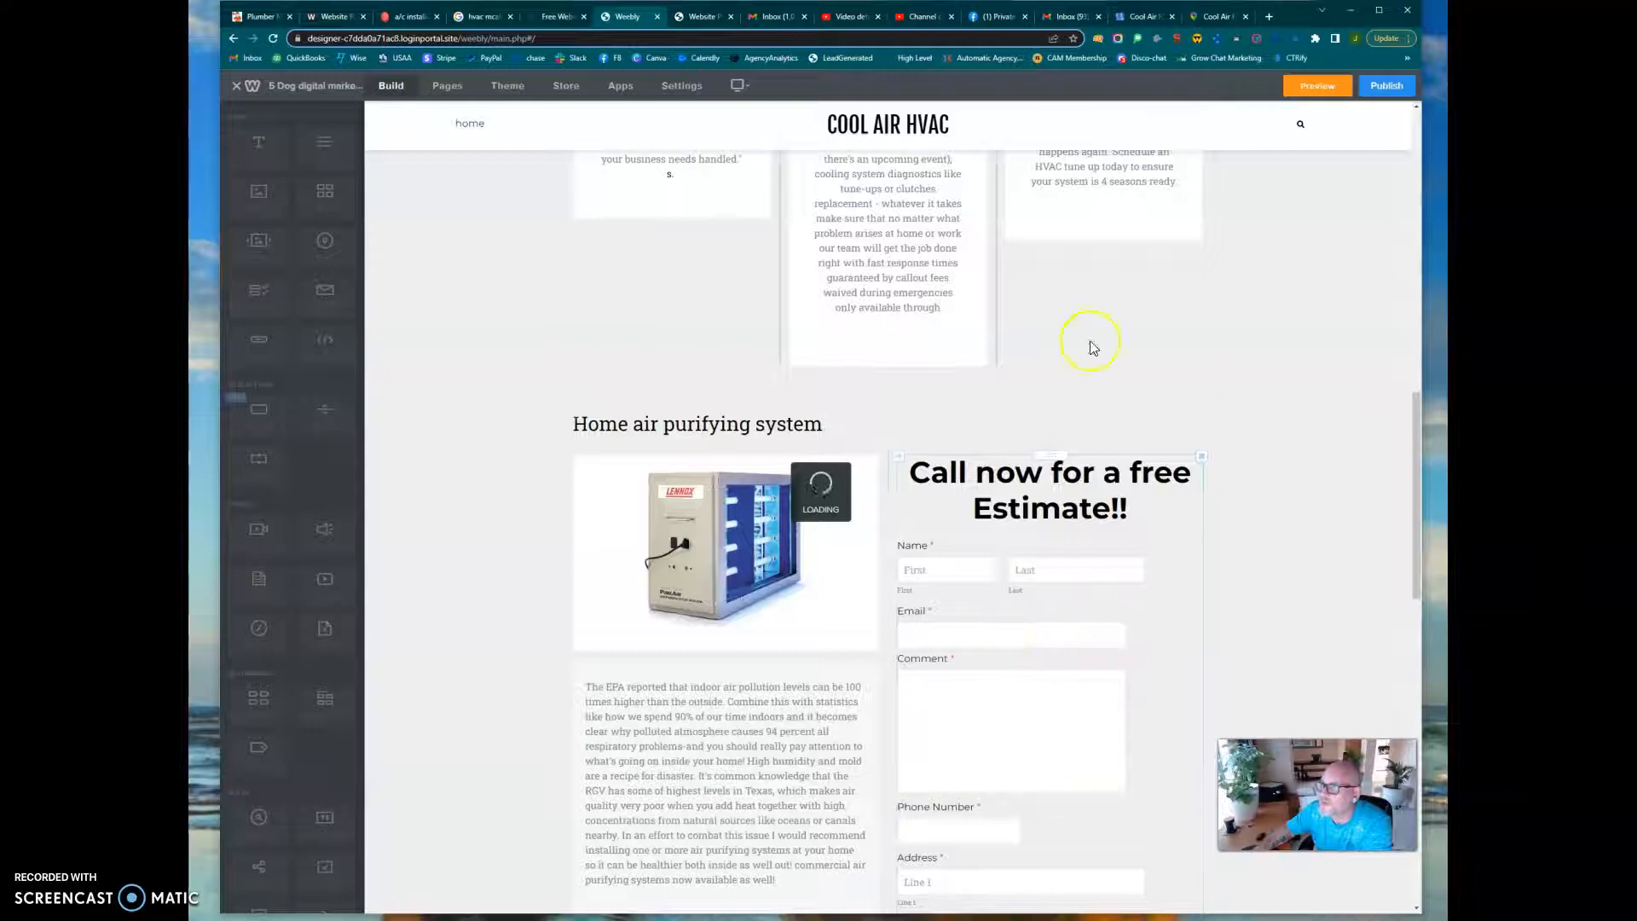
{"action": "scroll", "coordinate": [673, 639], "scroll_direction": "down", "scroll_amount": 4}
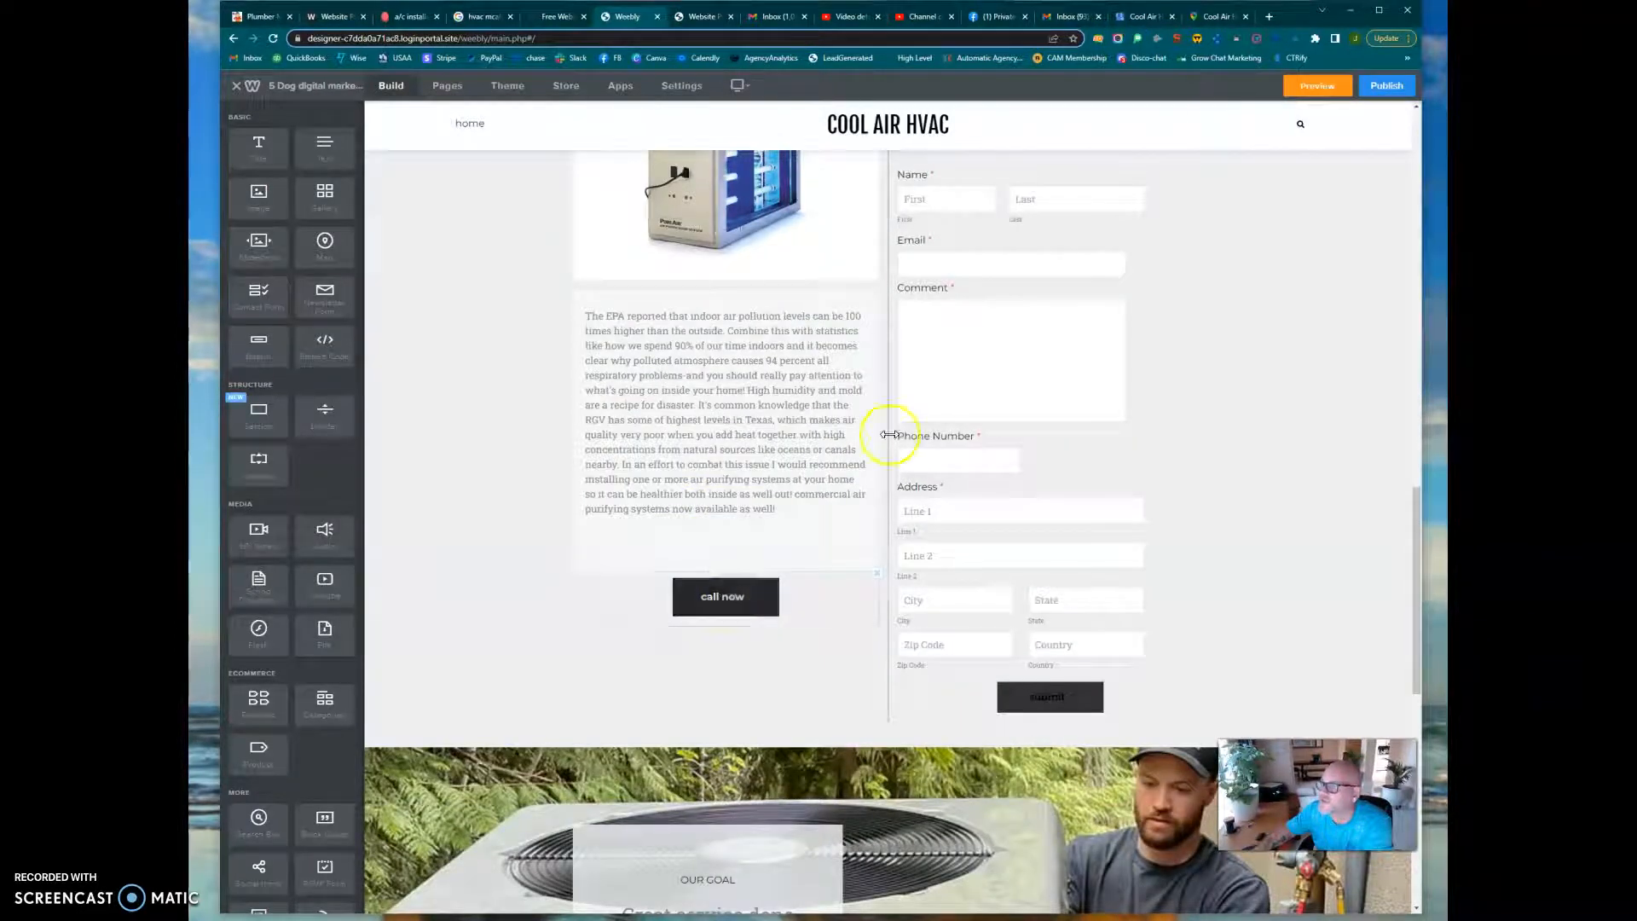
{"action": "scroll", "coordinate": [893, 453], "scroll_direction": "up", "scroll_amount": 2}
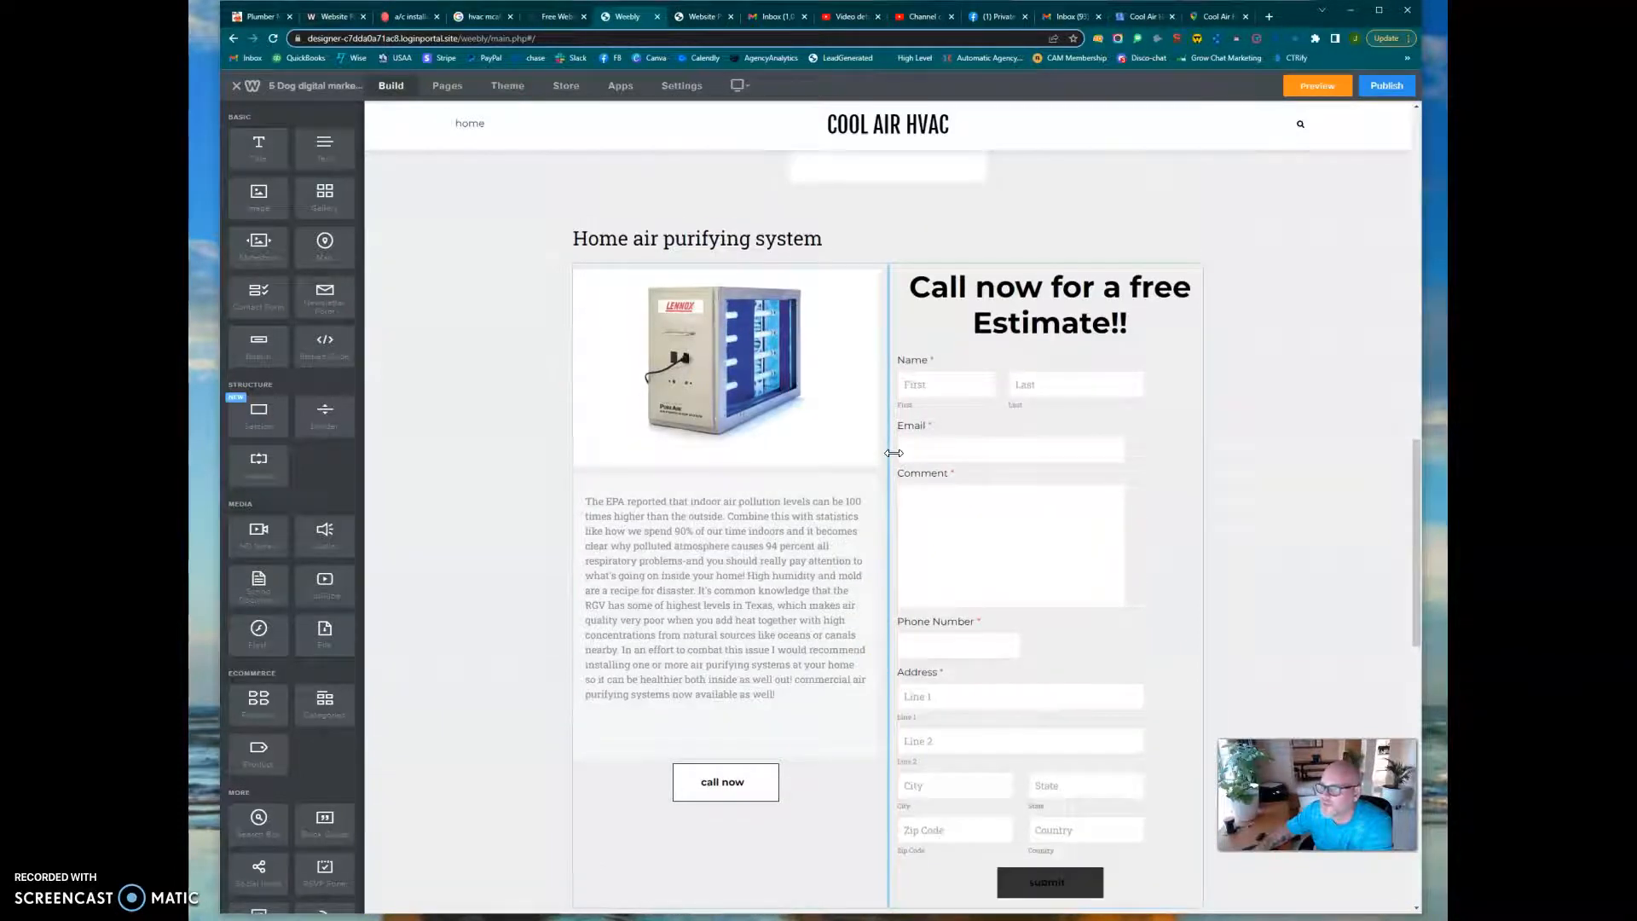
{"action": "scroll", "coordinate": [894, 452], "scroll_direction": "up", "scroll_amount": 15}
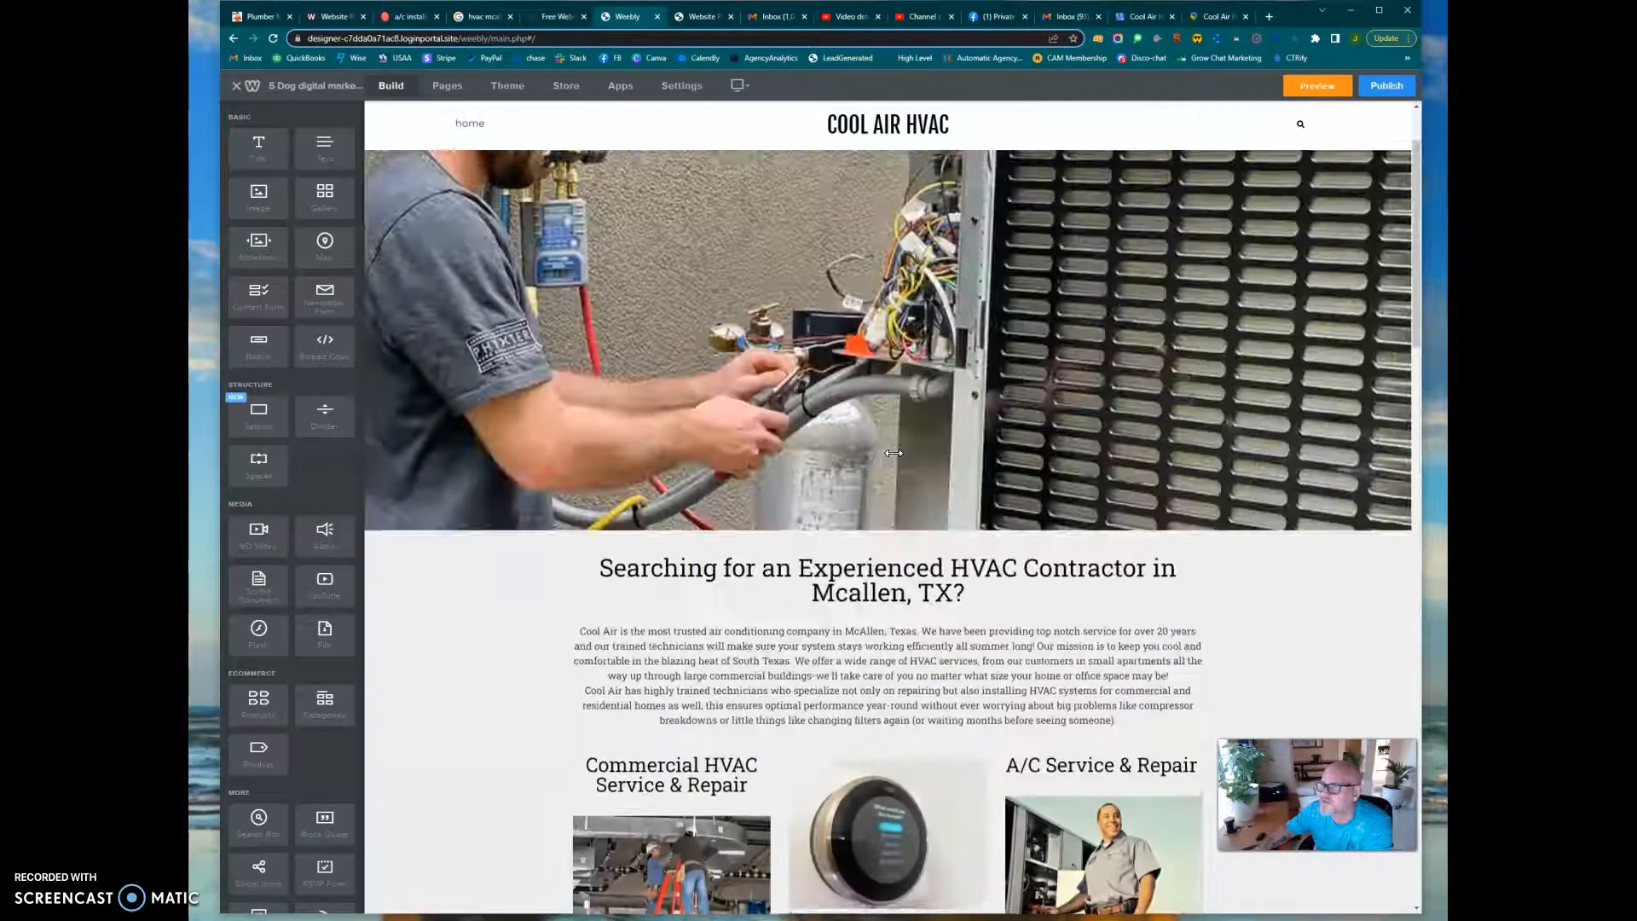
{"action": "scroll", "coordinate": [893, 452], "scroll_direction": "down", "scroll_amount": 13}
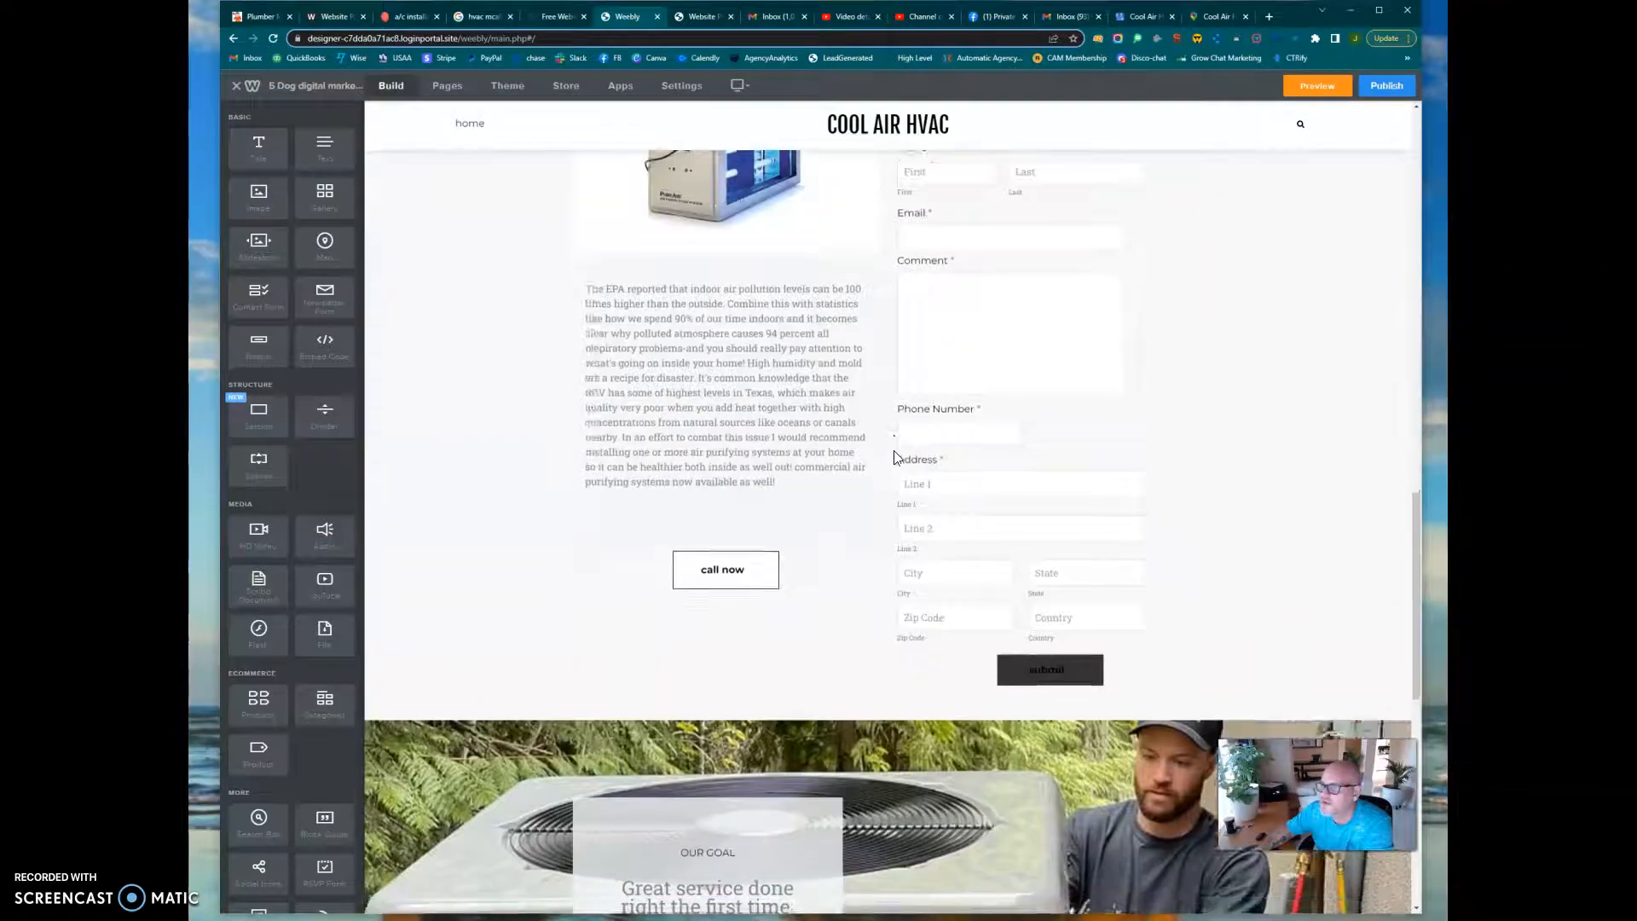
{"action": "scroll", "coordinate": [893, 452], "scroll_direction": "down", "scroll_amount": 4}
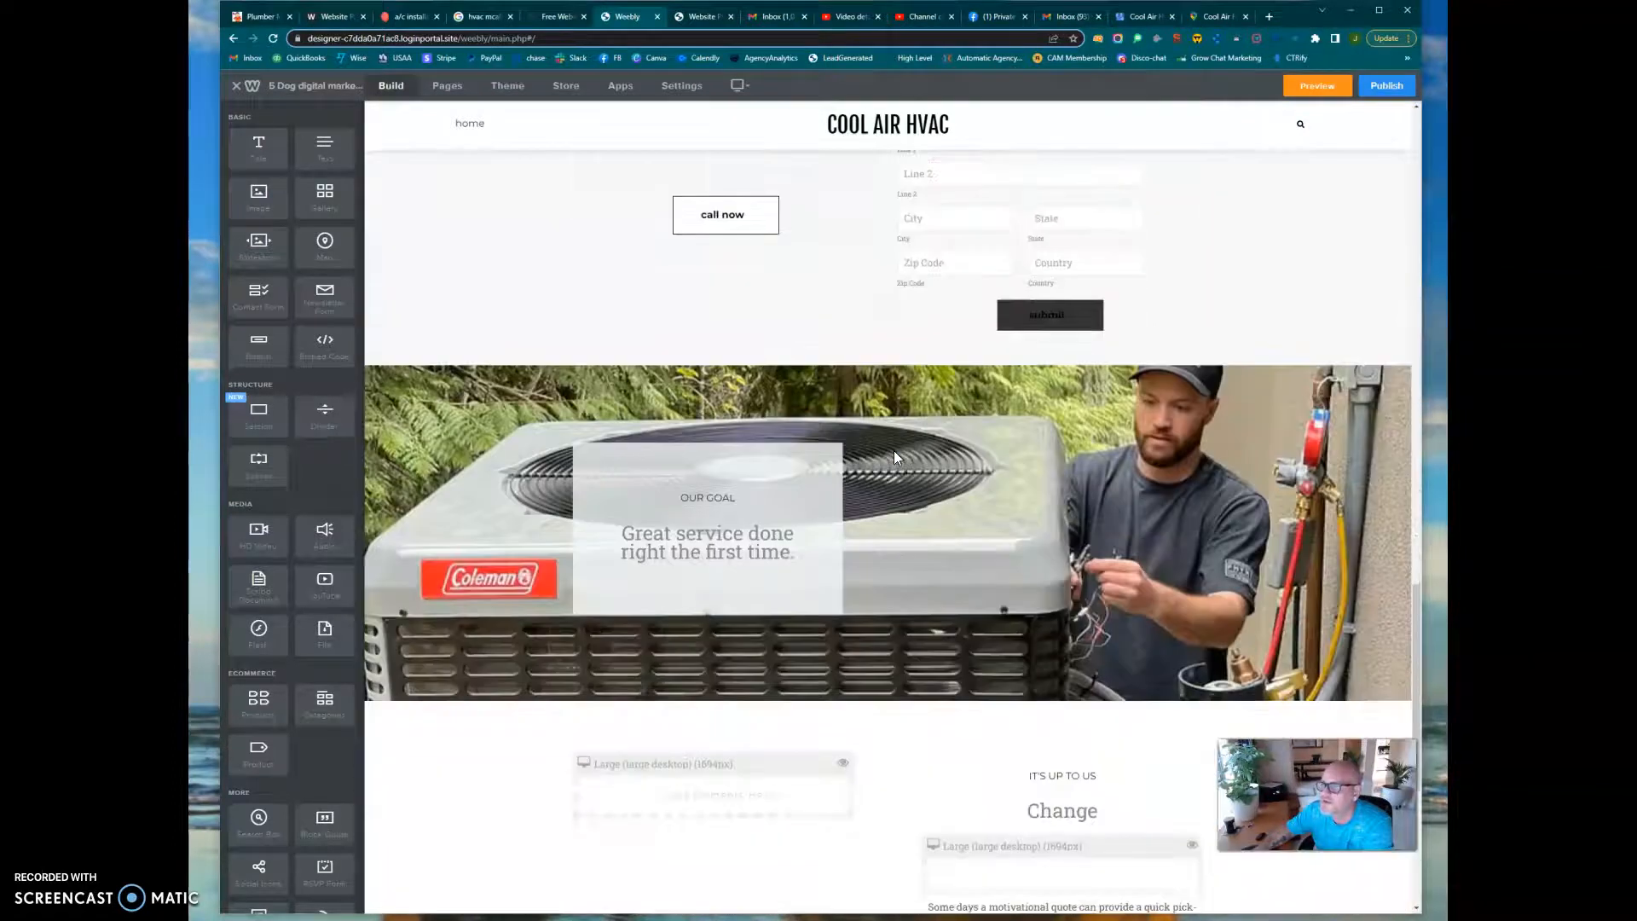
Open the Cool Air HVAC listing in Google Maps from its Business Profile and copy the medium-size map embed HTML
{"action": "left_click", "coordinate": [1145, 18]}
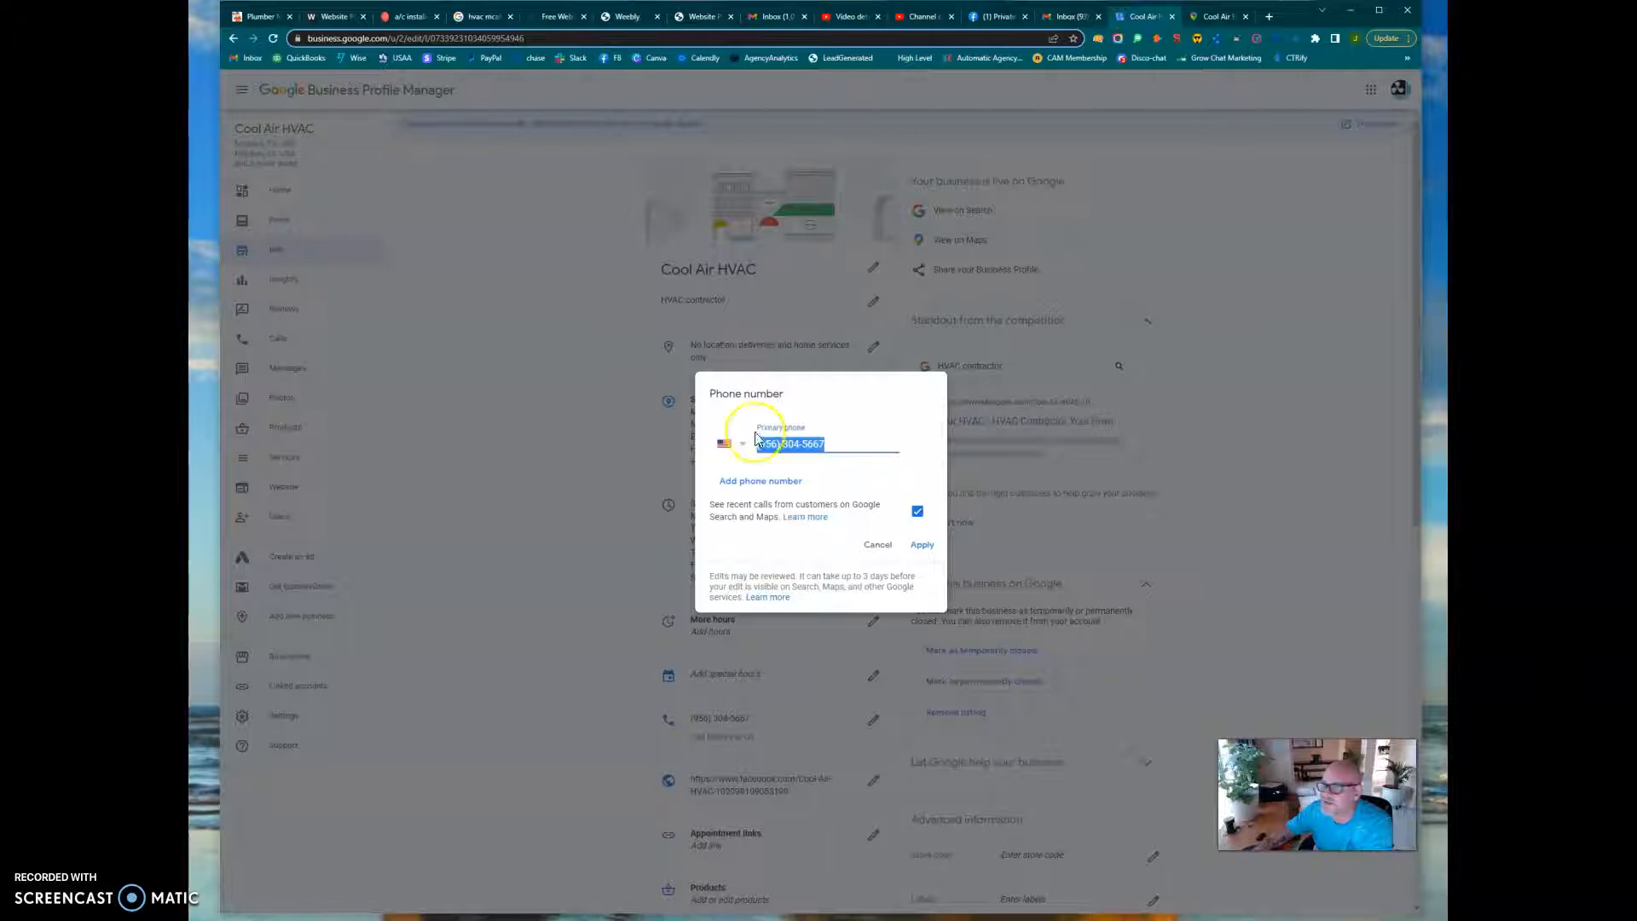
{"action": "left_click", "coordinate": [881, 544]}
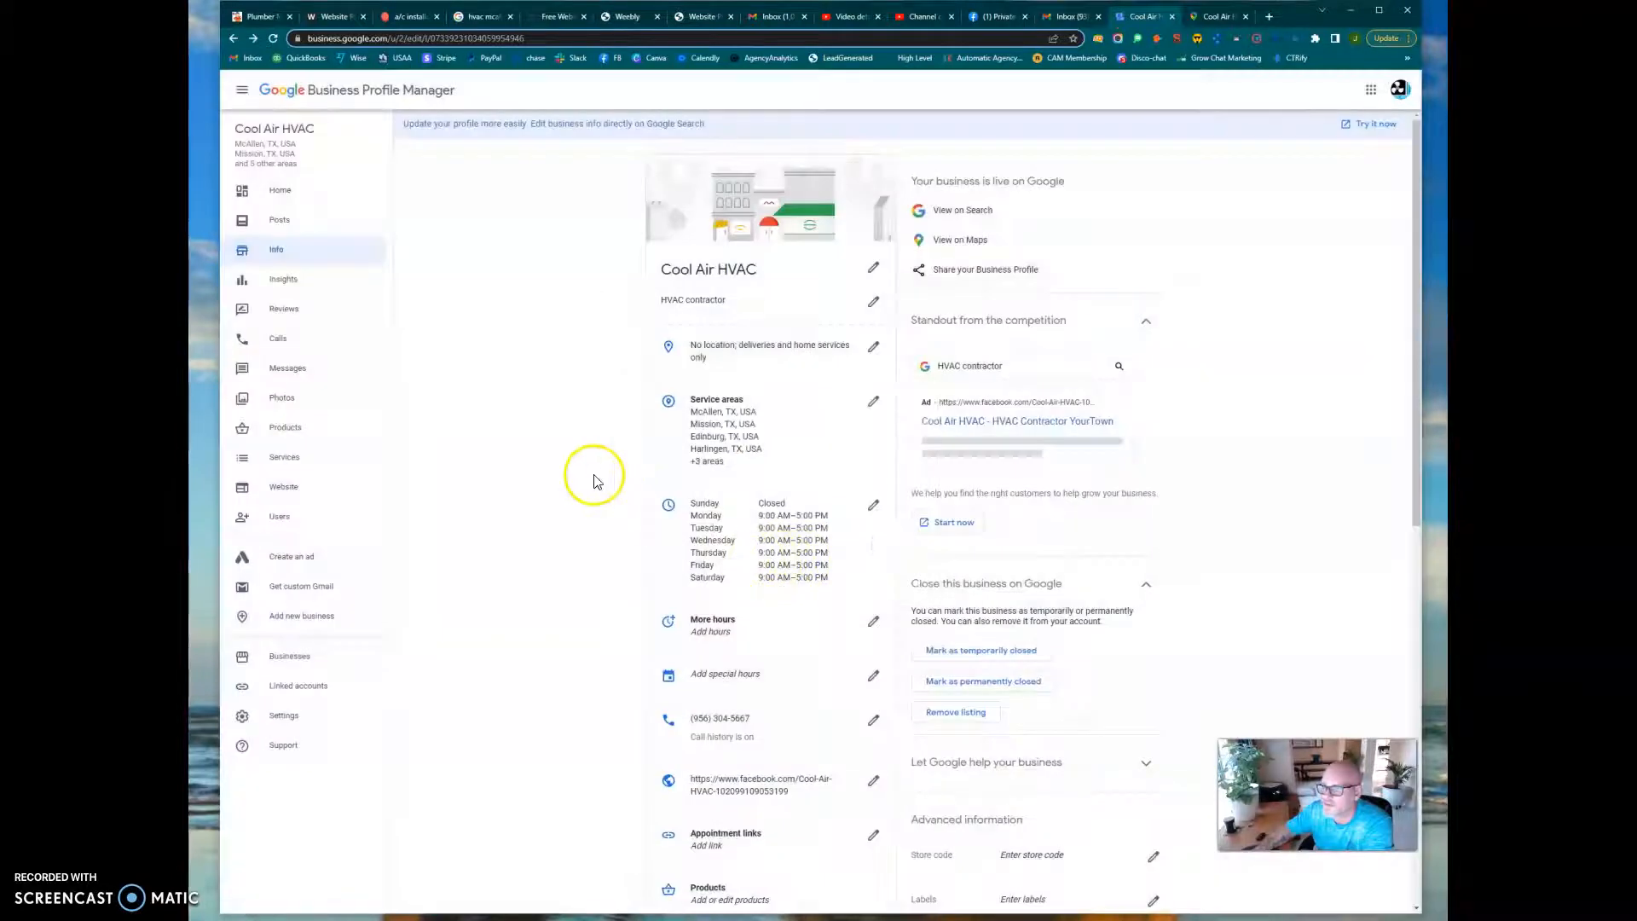
{"action": "left_click", "coordinate": [966, 242]}
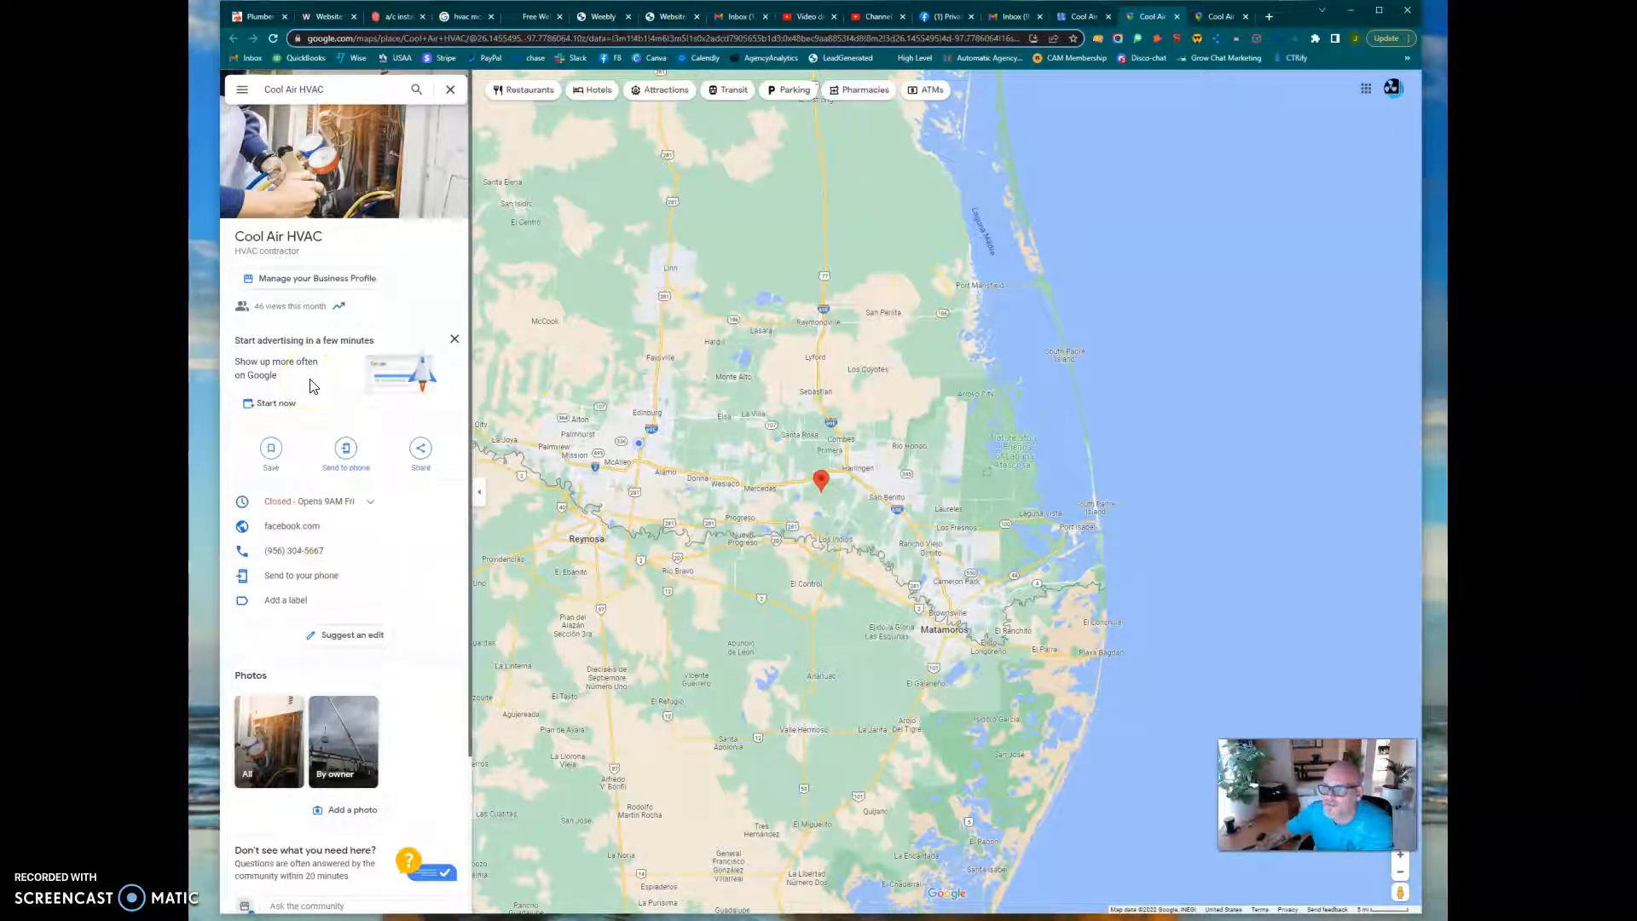
{"action": "left_click", "coordinate": [423, 456]}
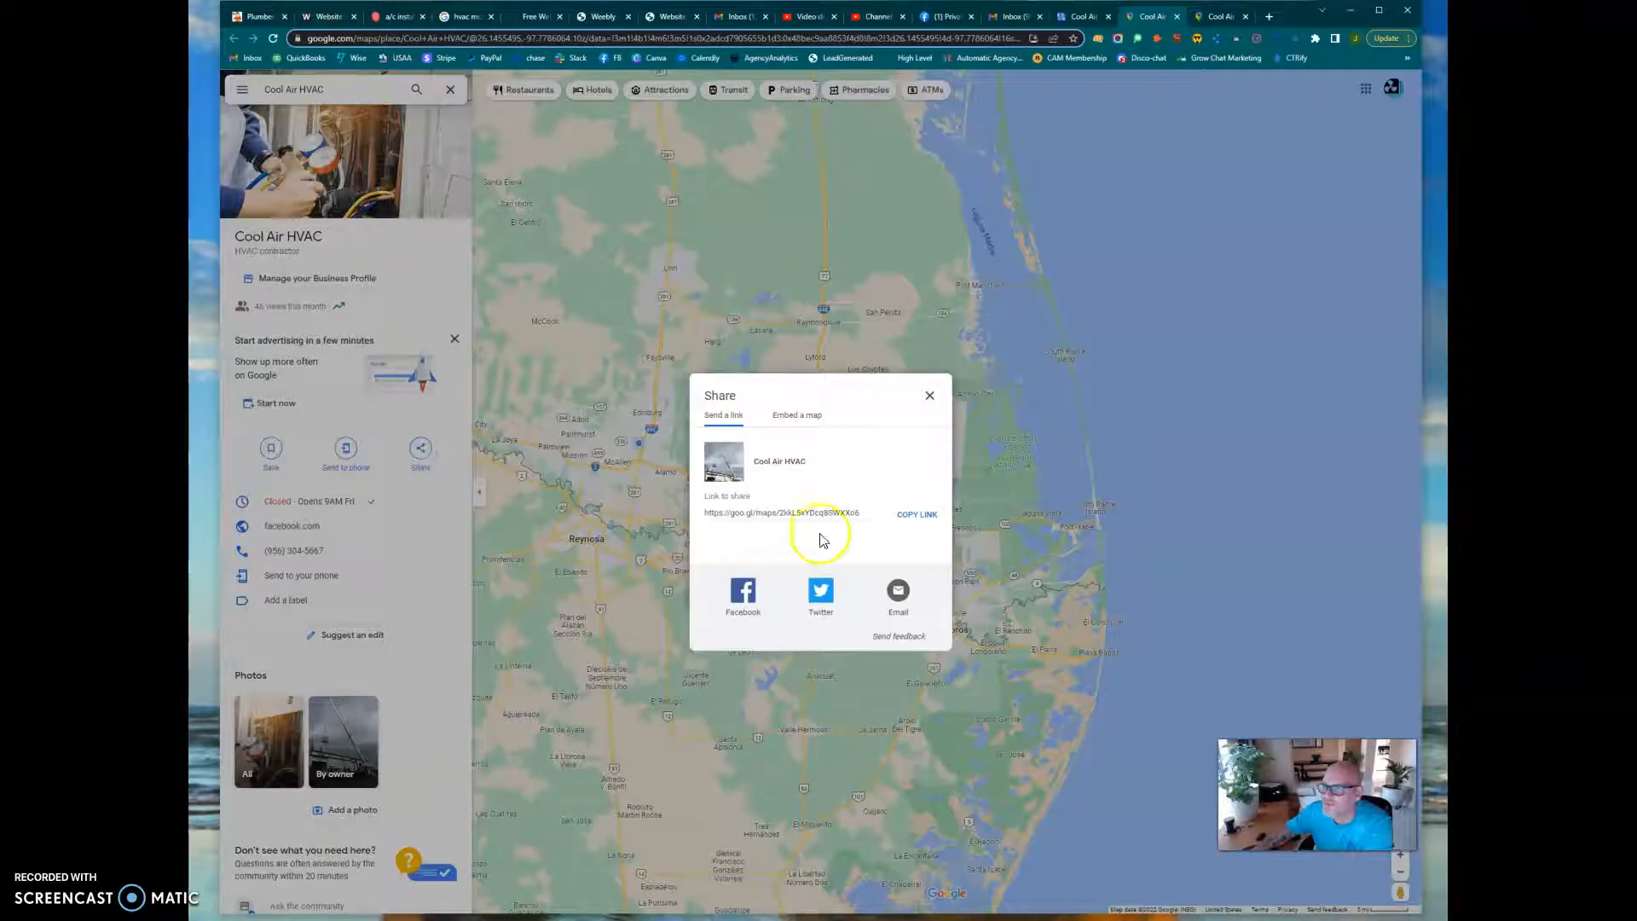
{"action": "left_click", "coordinate": [791, 419]}
{"action": "left_click", "coordinate": [998, 363]}
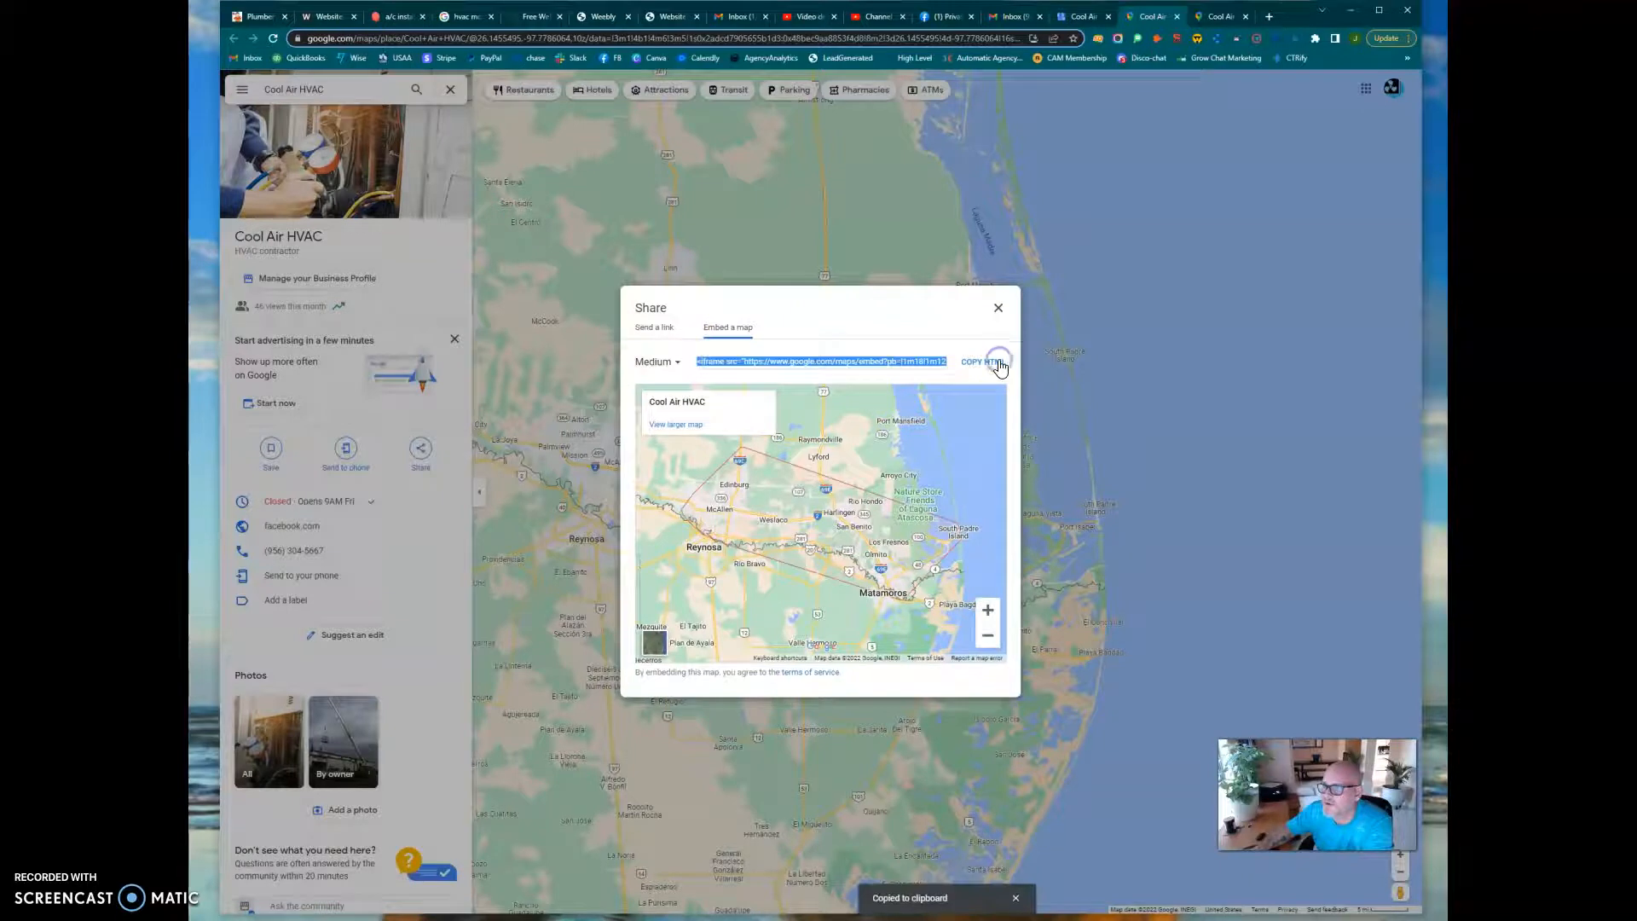
In the Weebly editor, add an Embed Code element directly below the "Our Goal" banner and paste the copied Google Maps iframe code
{"action": "left_click", "coordinate": [599, 17]}
{"action": "left_click", "coordinate": [700, 286]}
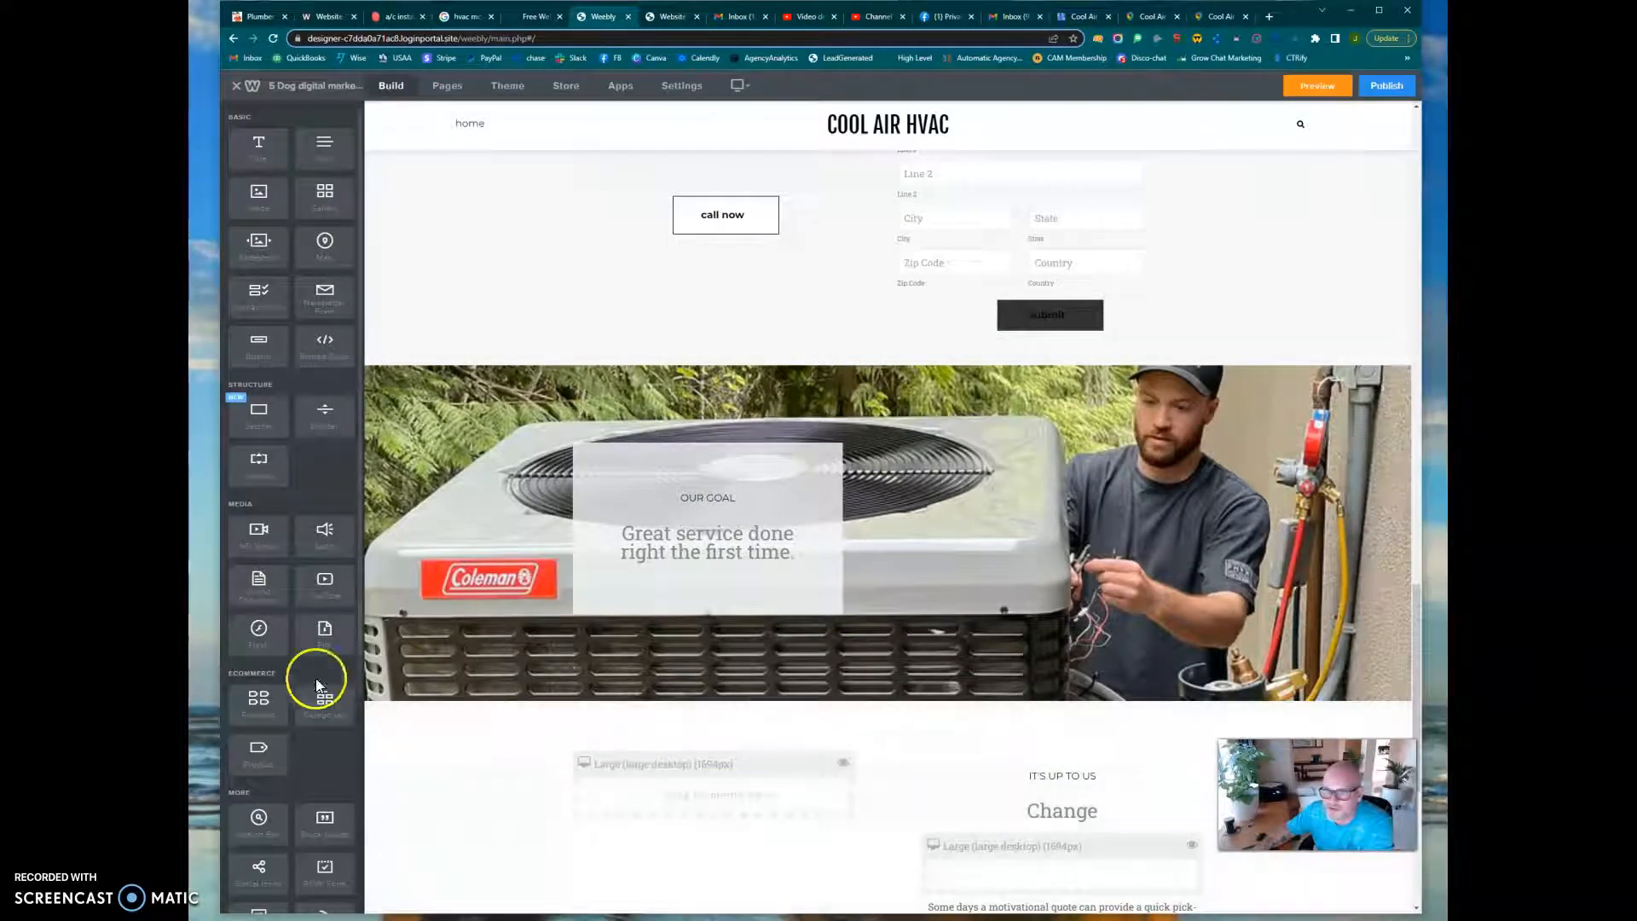
{"action": "mouse_move", "coordinate": [314, 346]}
{"action": "left_mouse_down"}
{"action": "mouse_move", "coordinate": [564, 514]}
{"action": "mouse_move", "coordinate": [901, 695]}
{"action": "mouse_move", "coordinate": [901, 717]}
{"action": "left_mouse_up"}
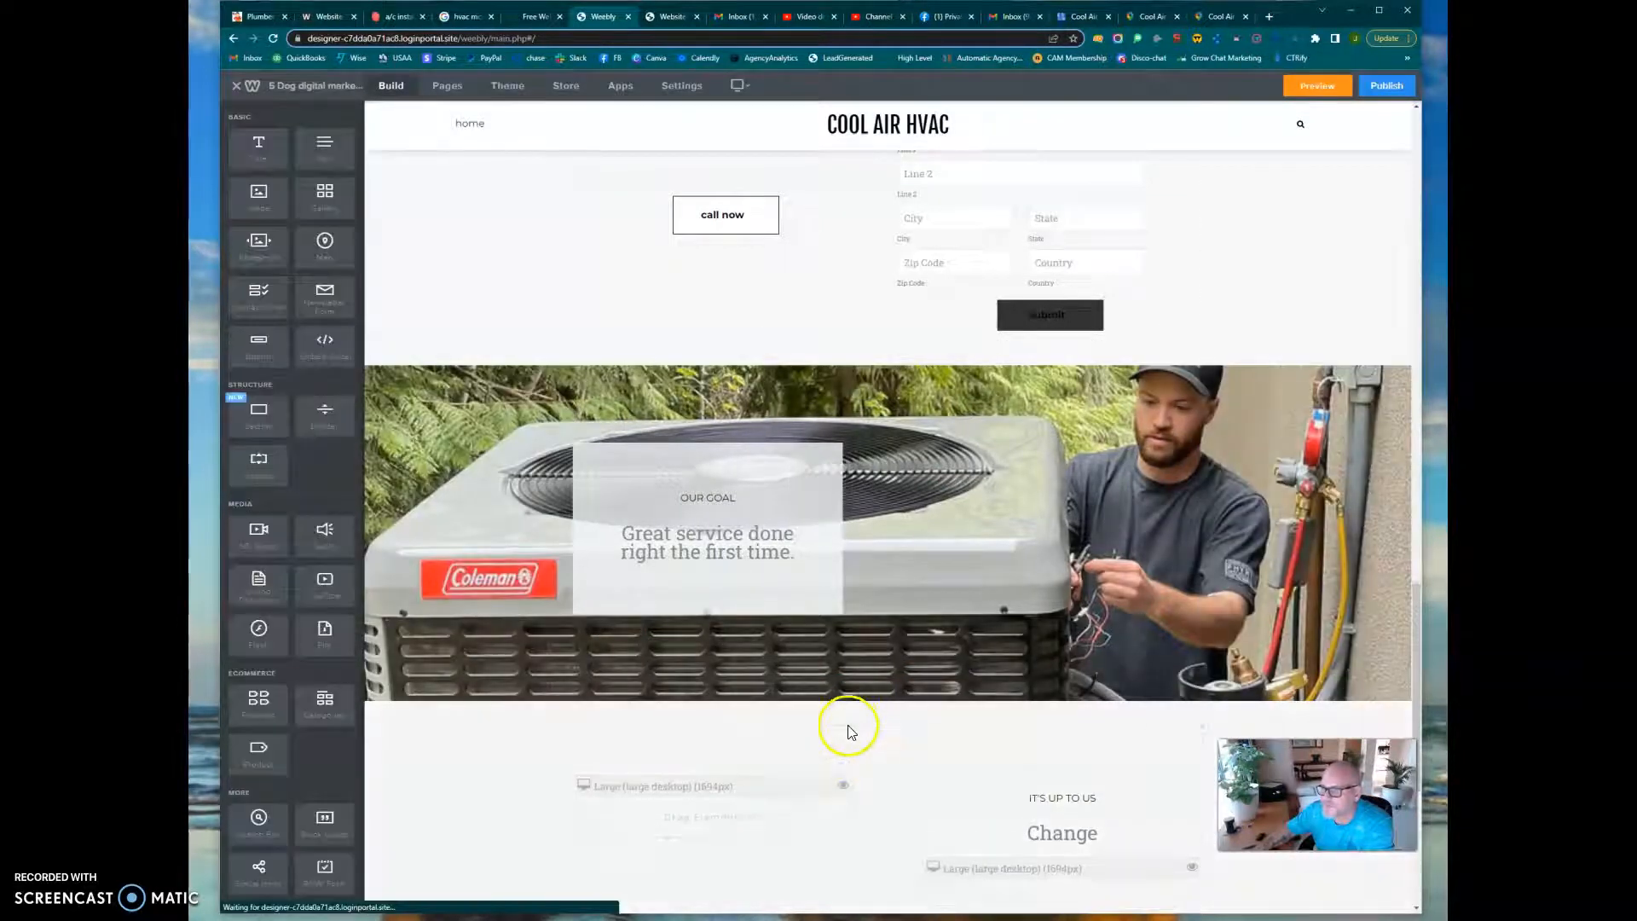
{"action": "left_click", "coordinate": [804, 742]}
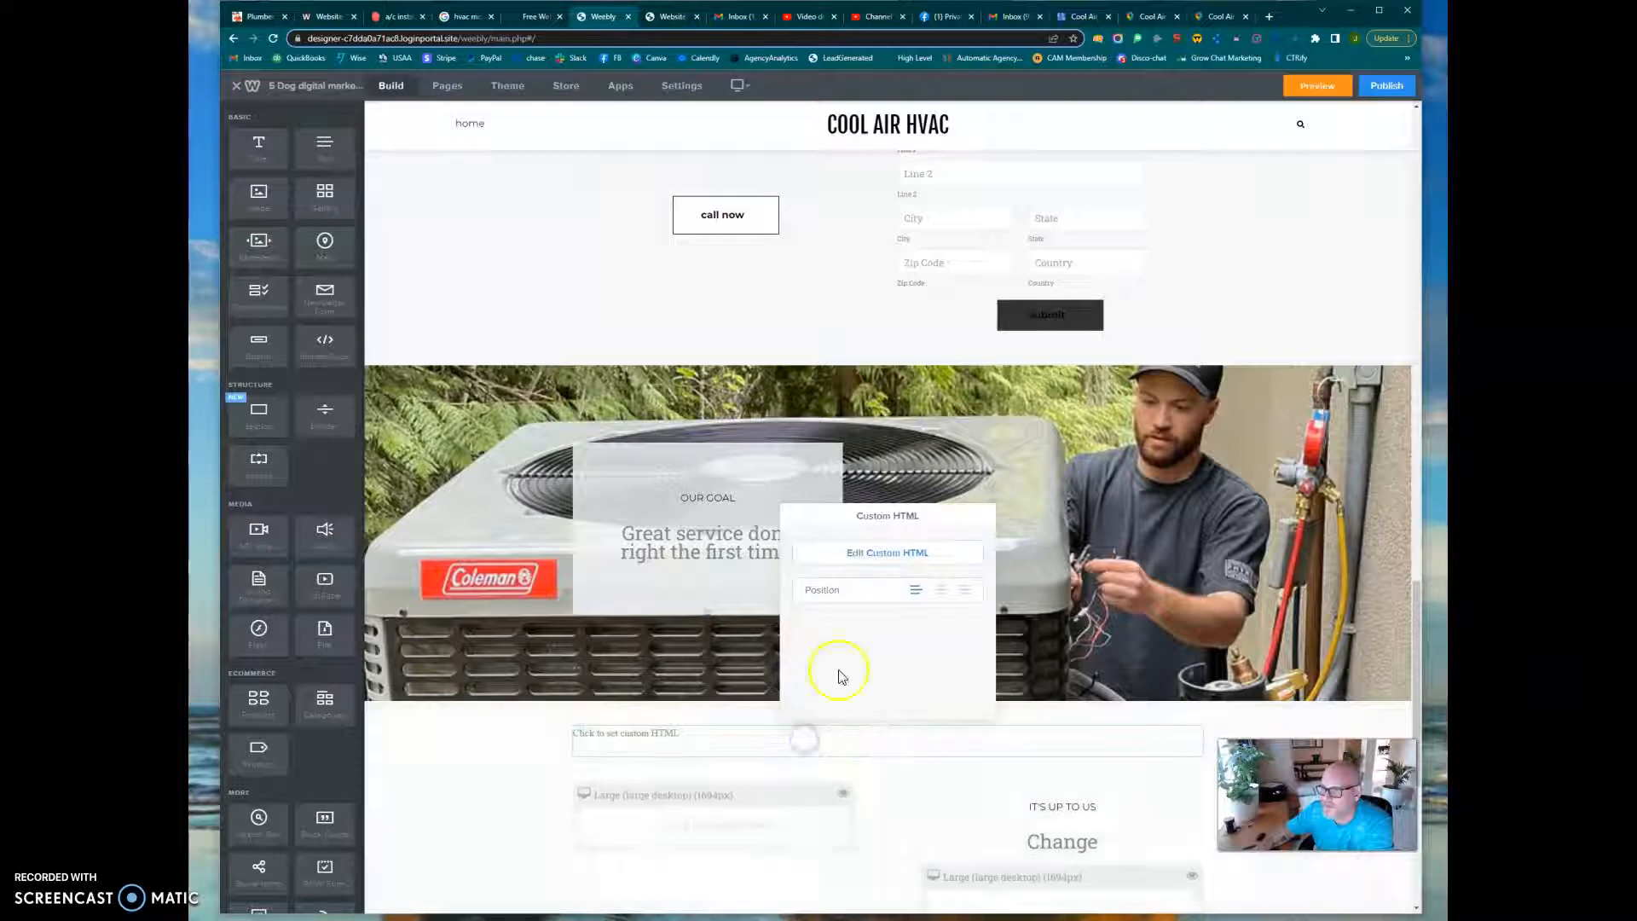
{"action": "left_click", "coordinate": [888, 550]}
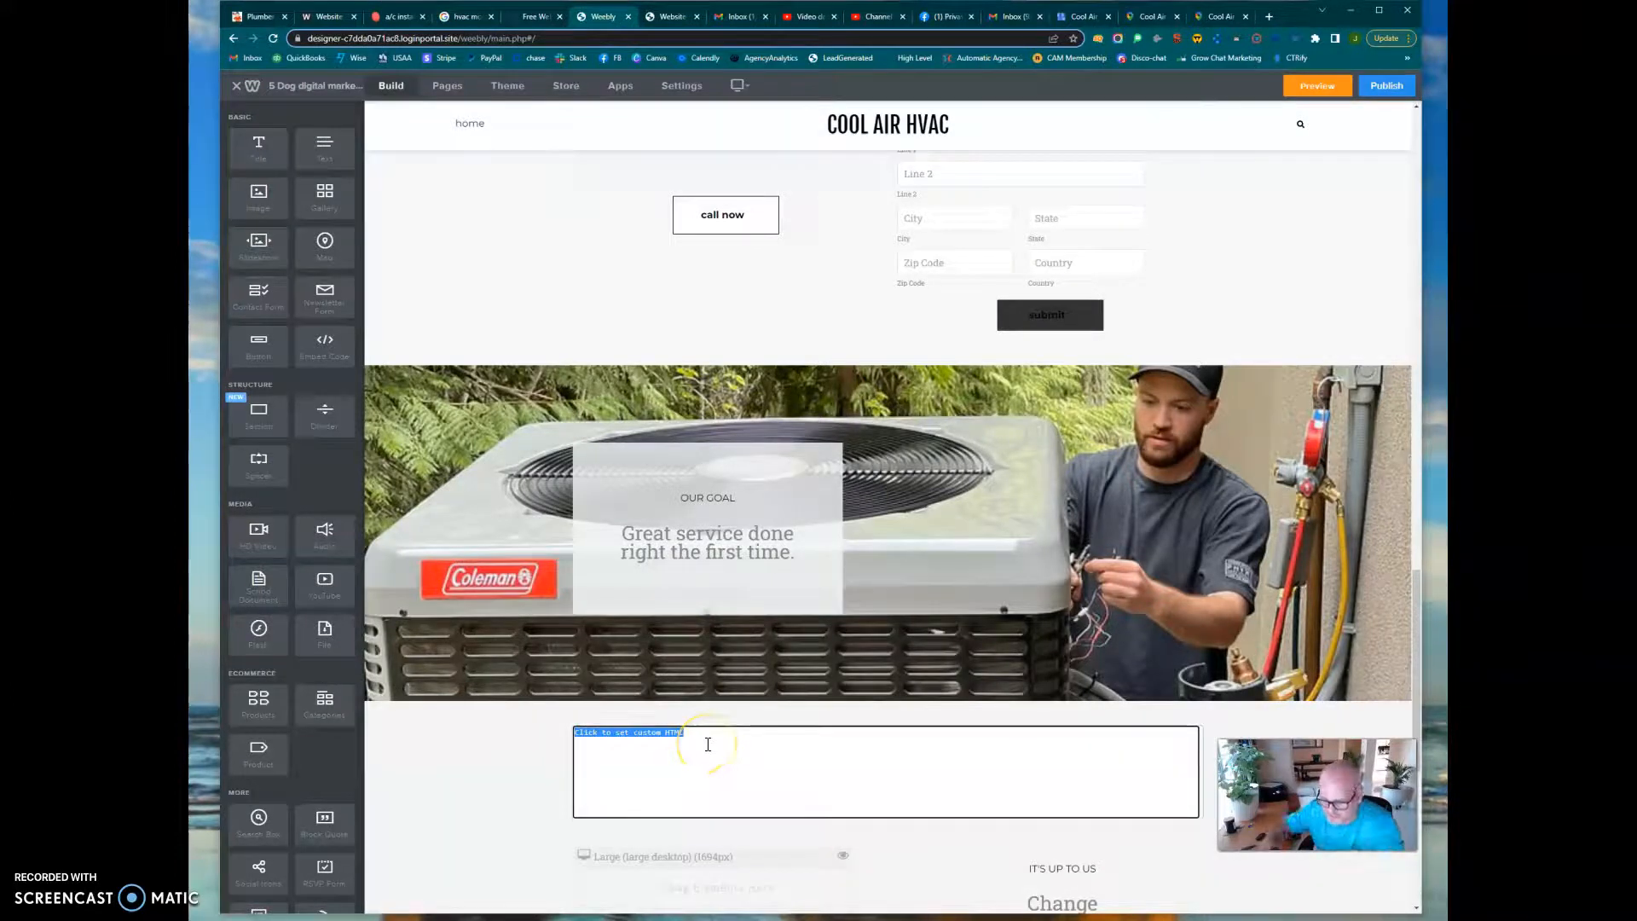
{"action": "key", "text": "ctrl+v"}
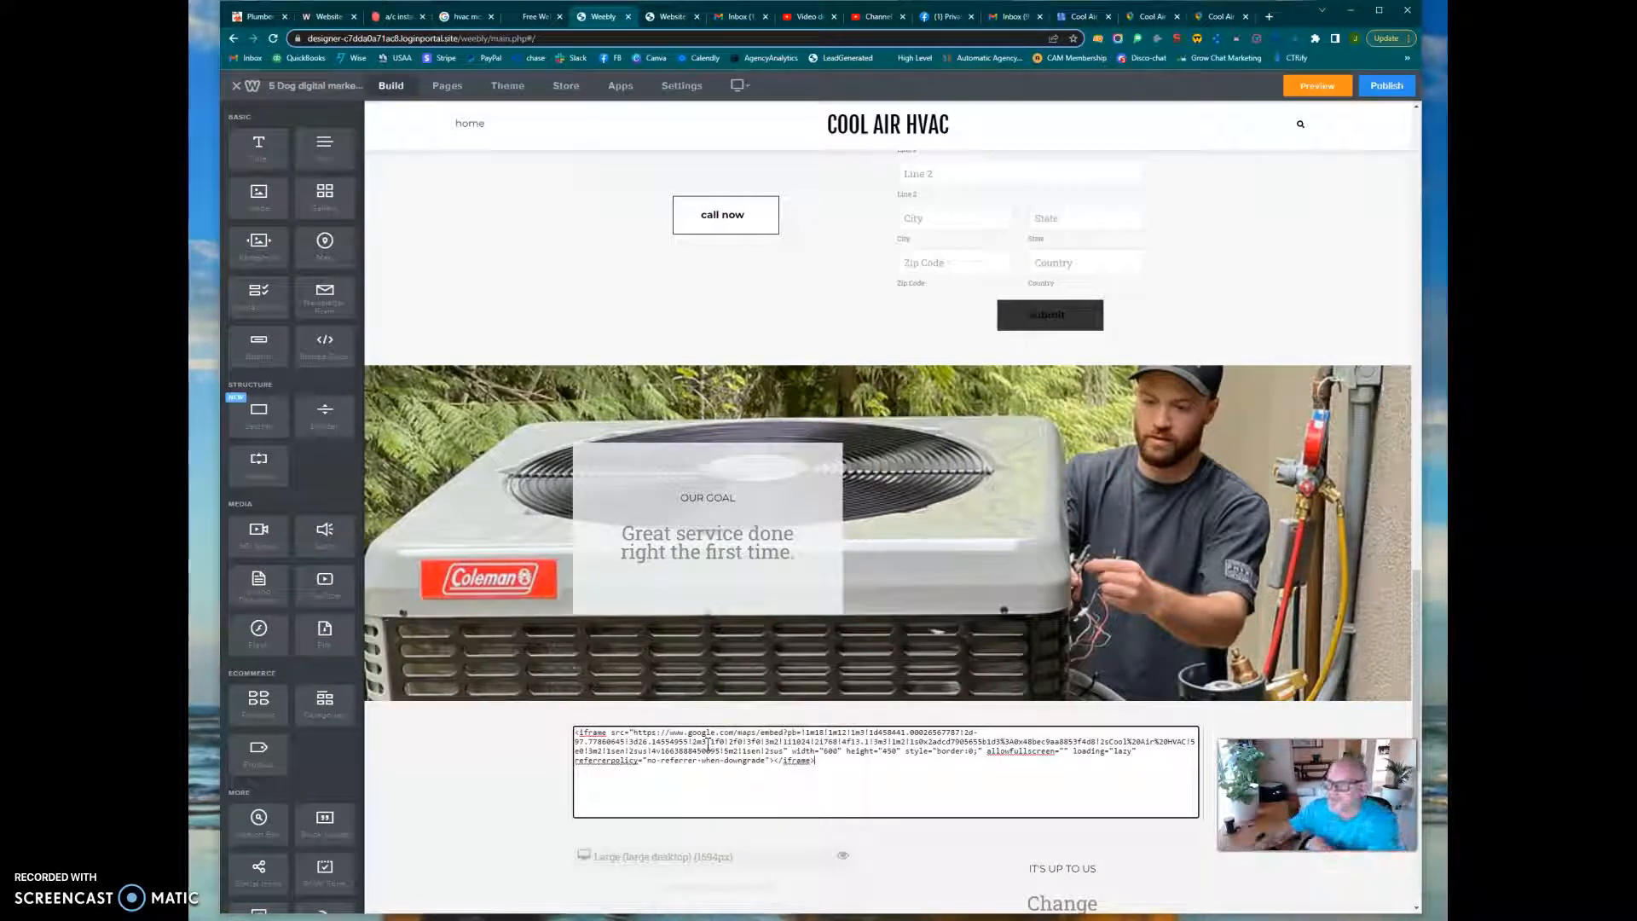
Finish editing the embed code so it renders as a map, and set the Custom HTML element's position to centered
{"action": "left_click", "coordinate": [549, 752]}
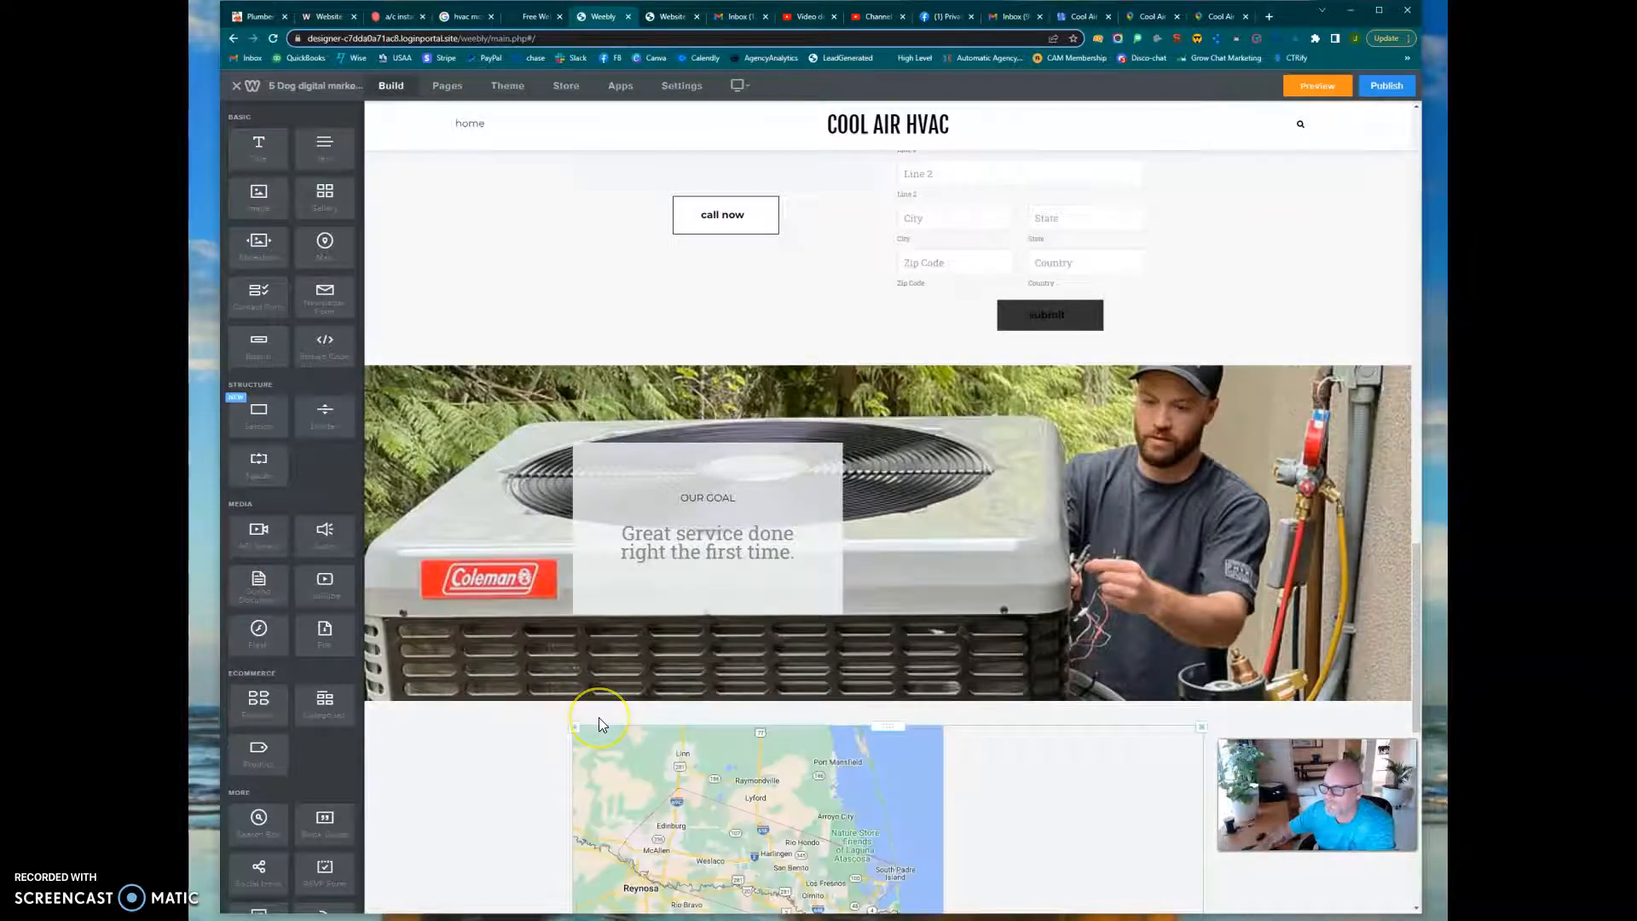
{"action": "scroll", "coordinate": [598, 718], "scroll_direction": "down", "scroll_amount": 4}
{"action": "left_click", "coordinate": [754, 620]}
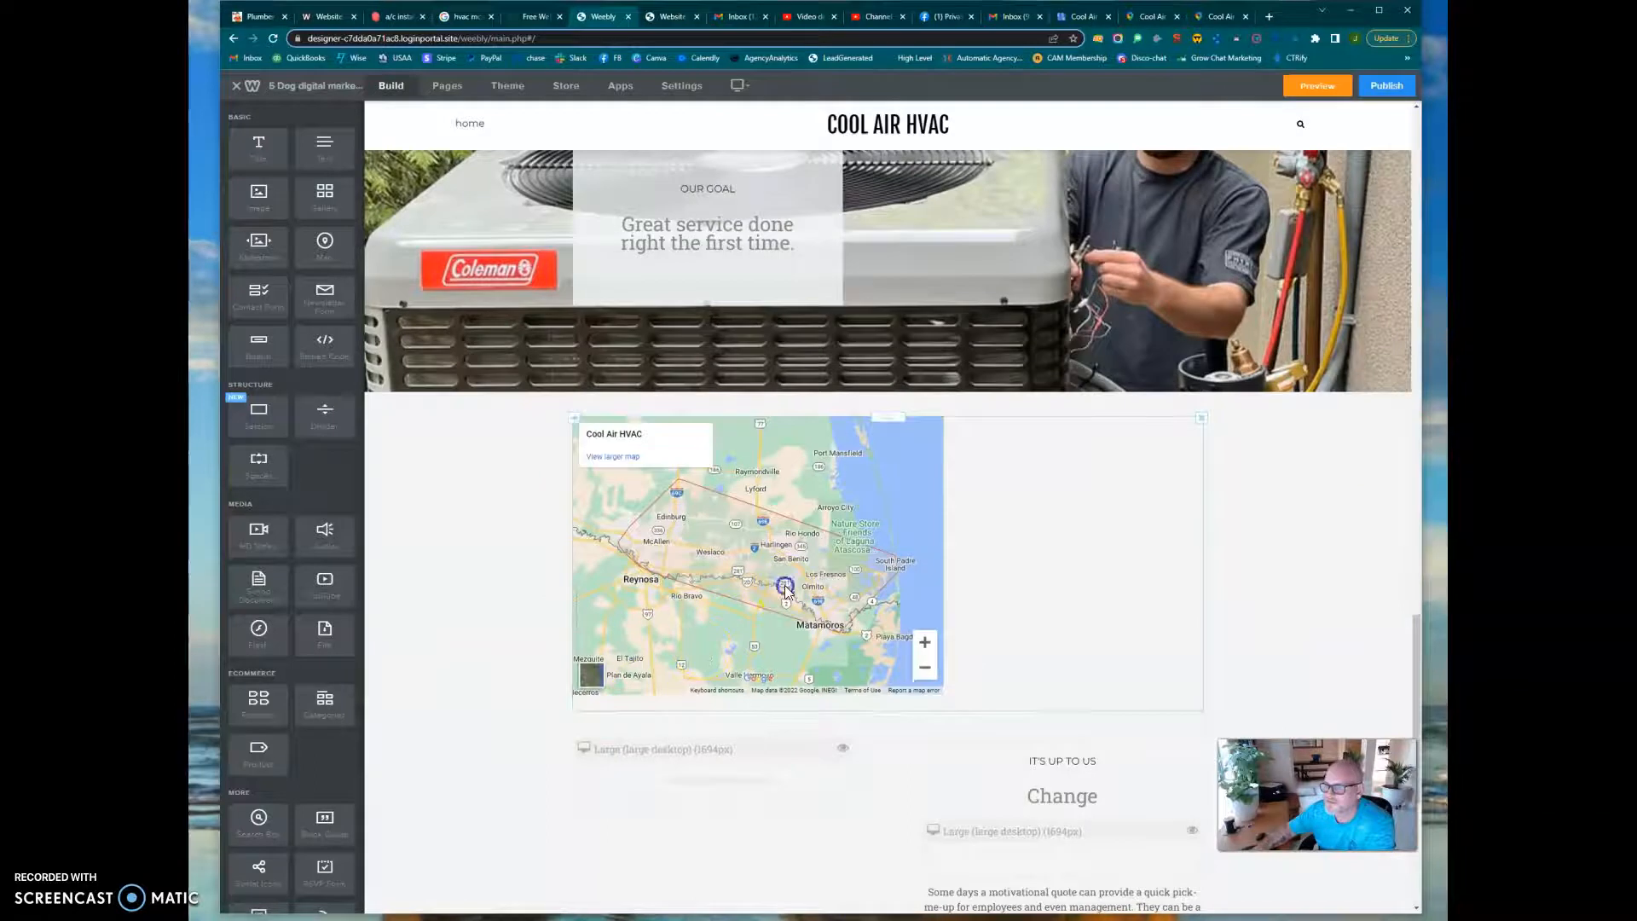
{"action": "left_click", "coordinate": [785, 589]}
{"action": "left_click", "coordinate": [942, 283]}
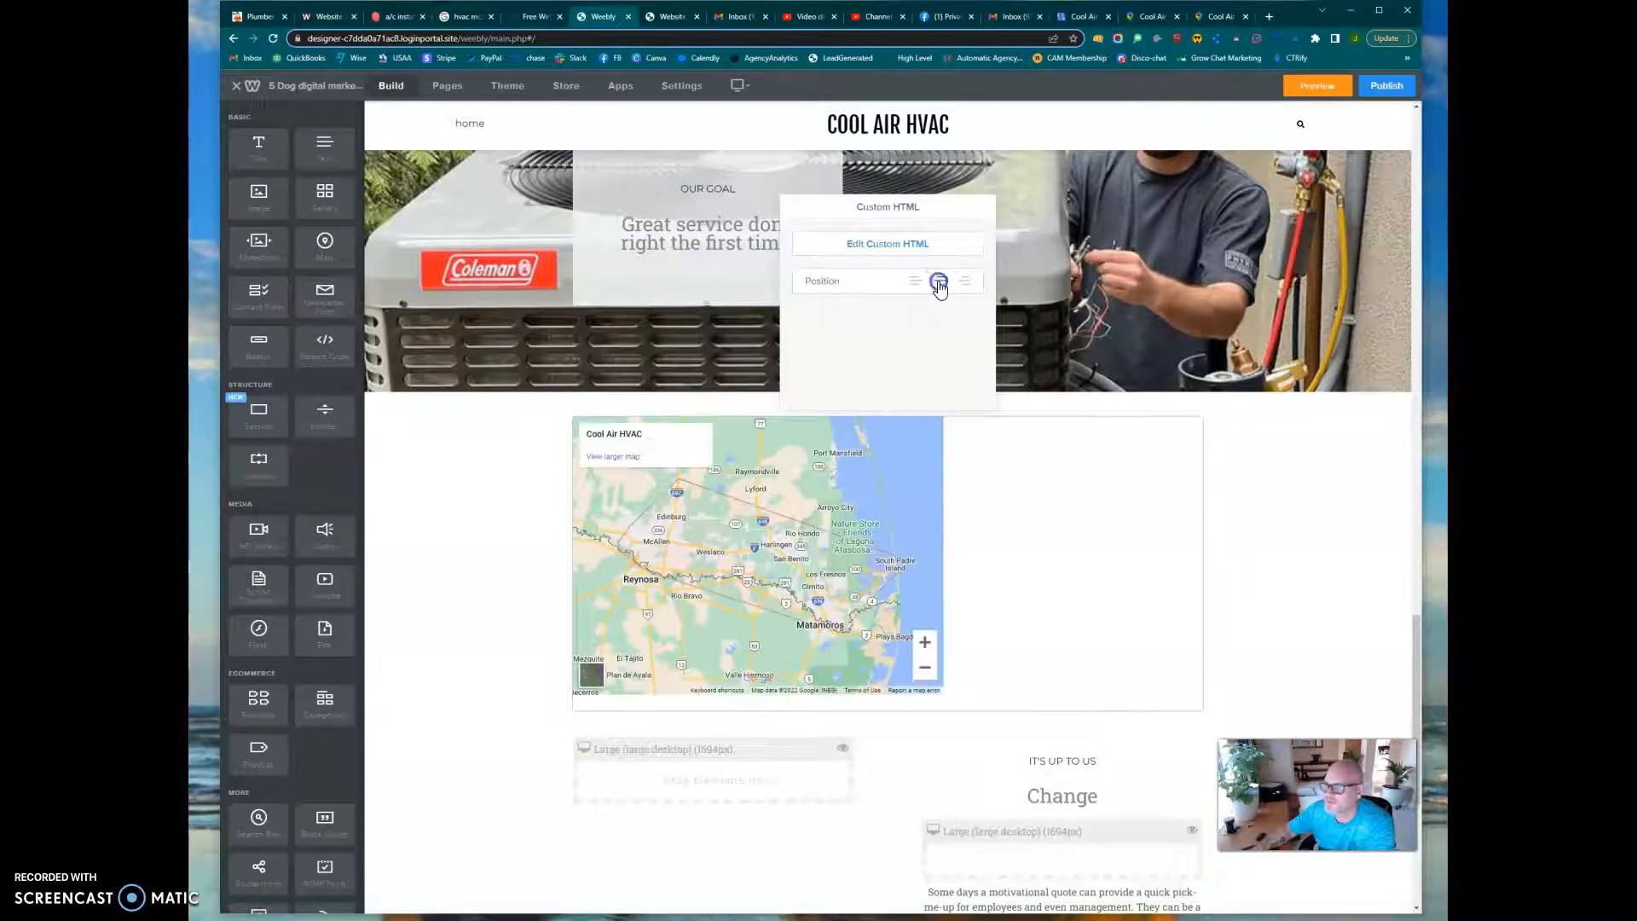
Preview the website, check the centered map and the remaining page sections, and close the preview to return to the editor
{"action": "left_click", "coordinate": [1309, 83]}
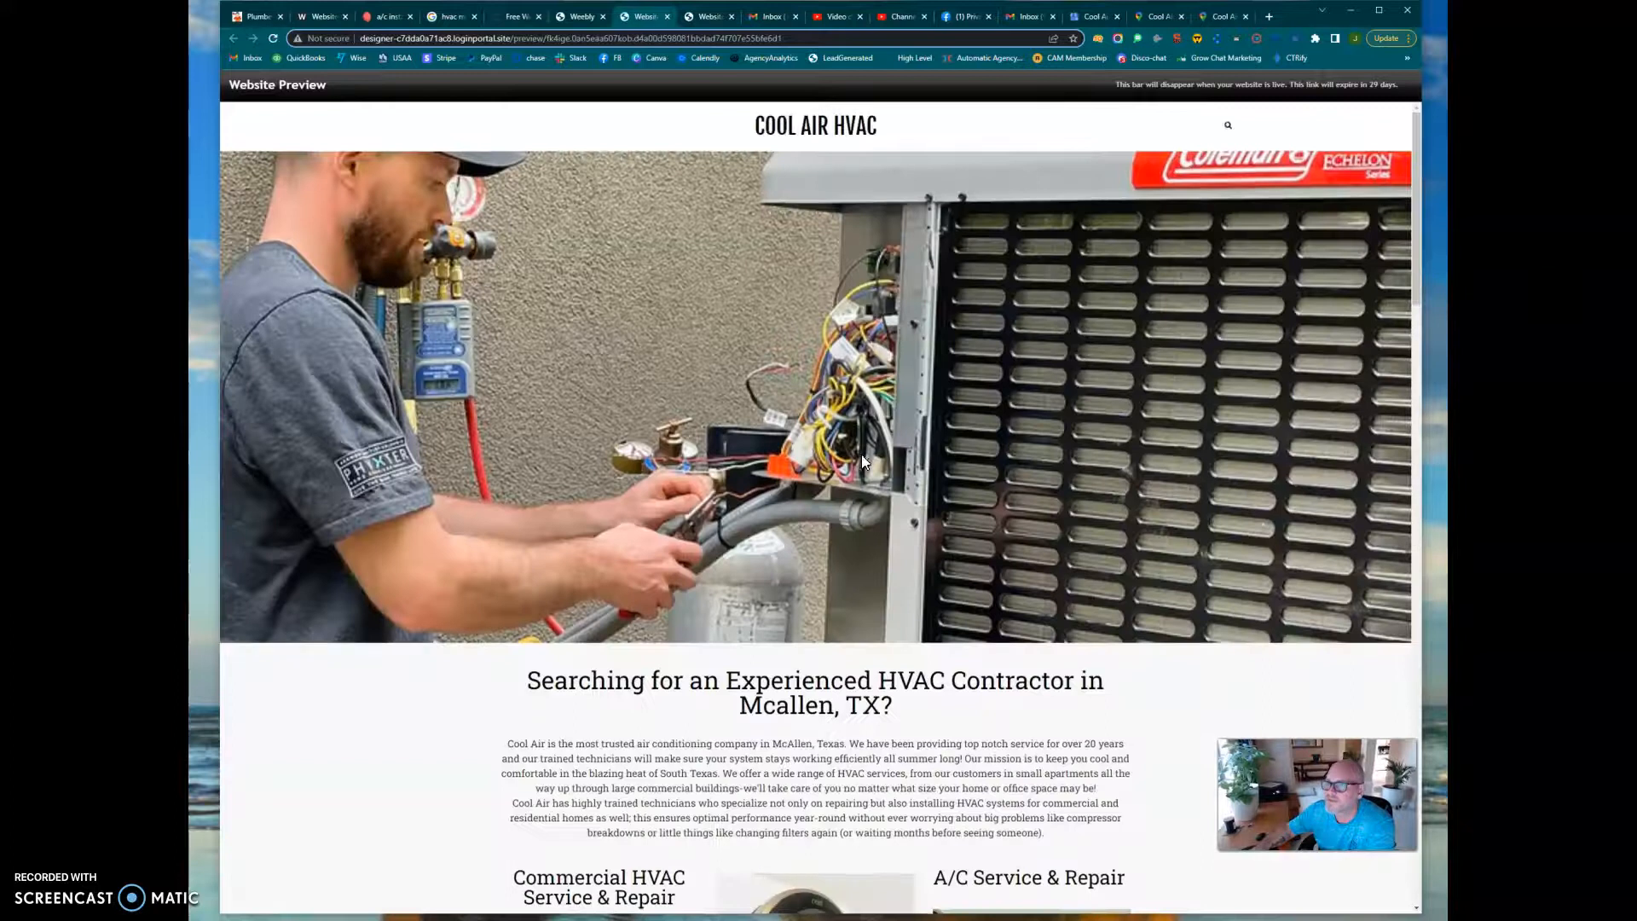
{"action": "scroll", "coordinate": [862, 459], "scroll_direction": "down", "scroll_amount": 10}
{"action": "scroll", "coordinate": [862, 460], "scroll_direction": "down", "scroll_amount": 12}
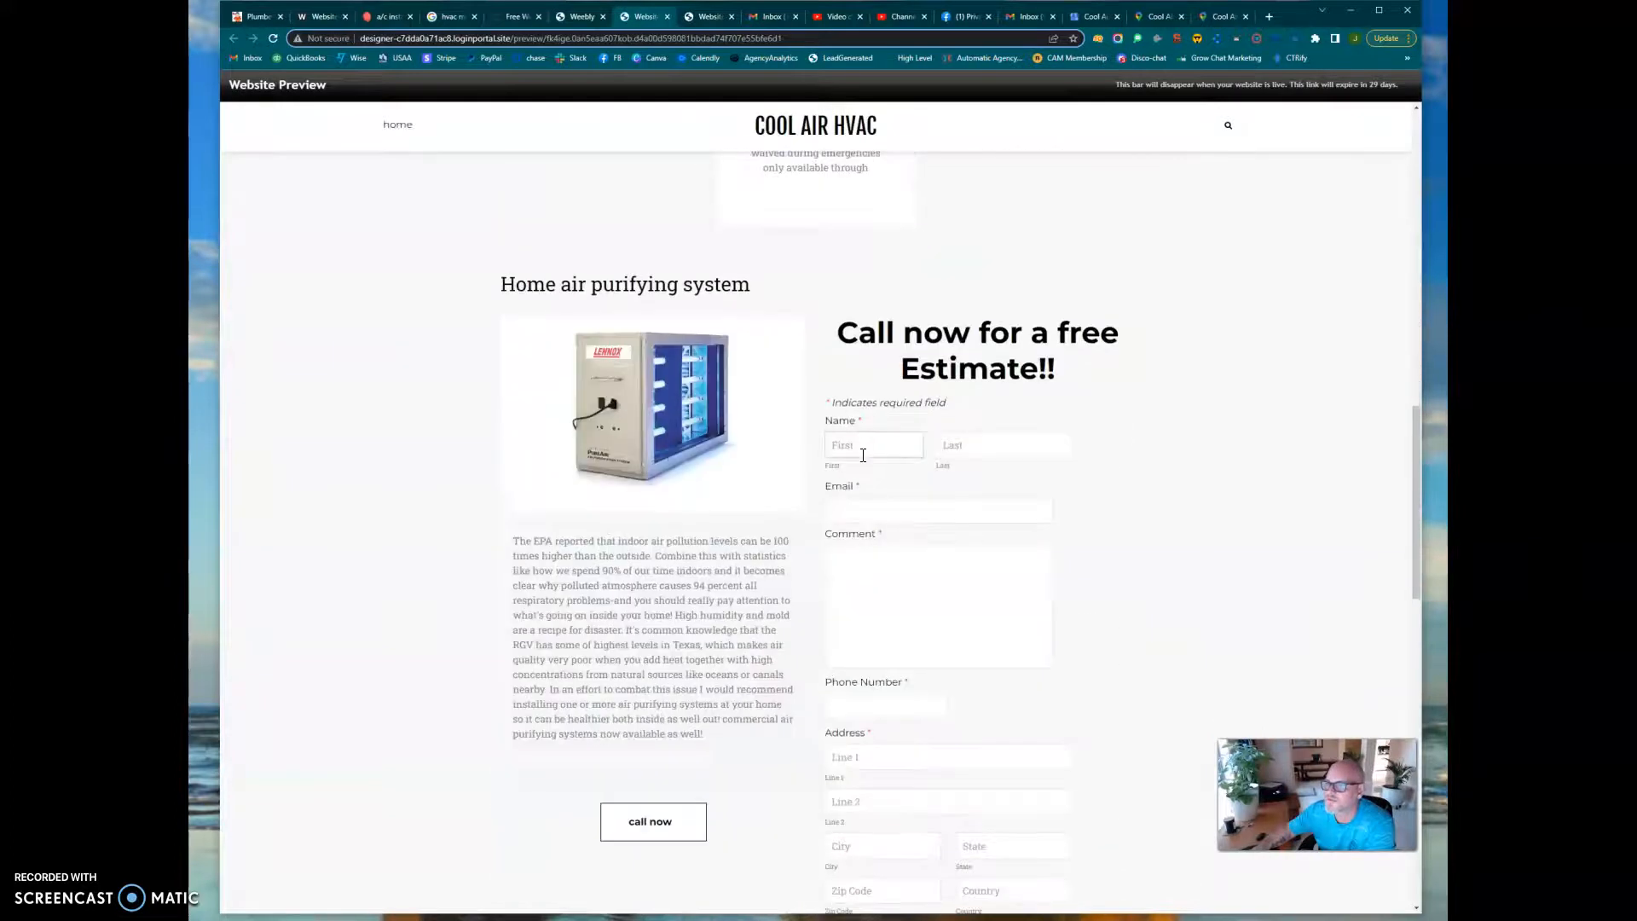
{"action": "scroll", "coordinate": [863, 455], "scroll_direction": "down", "scroll_amount": 5}
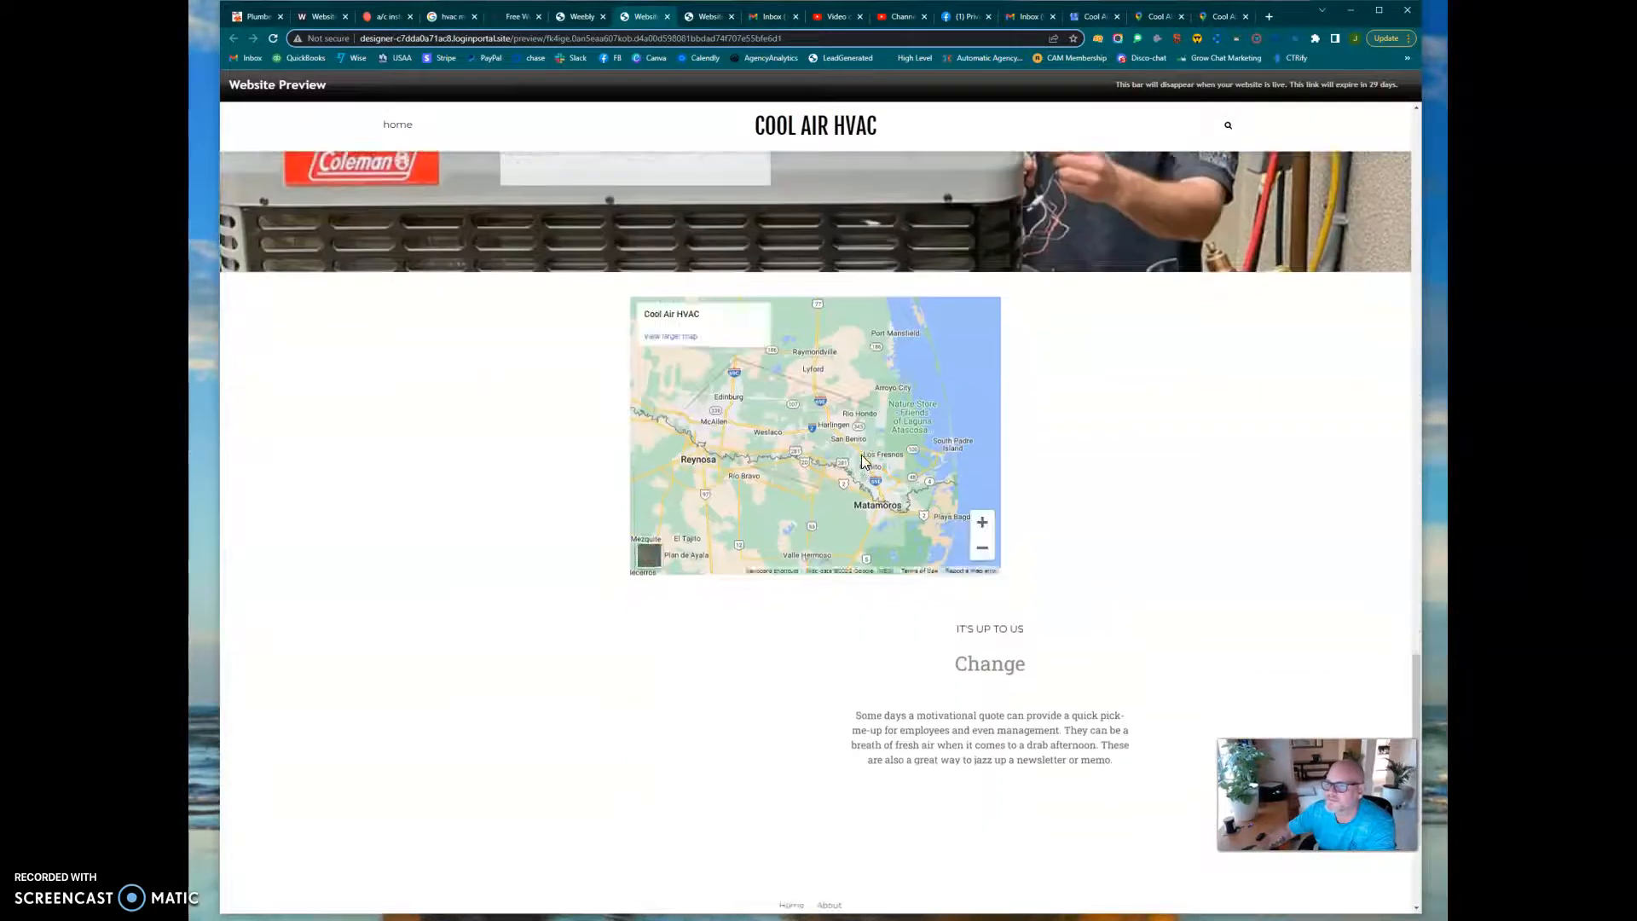
{"action": "scroll", "coordinate": [861, 460], "scroll_direction": "down", "scroll_amount": 3}
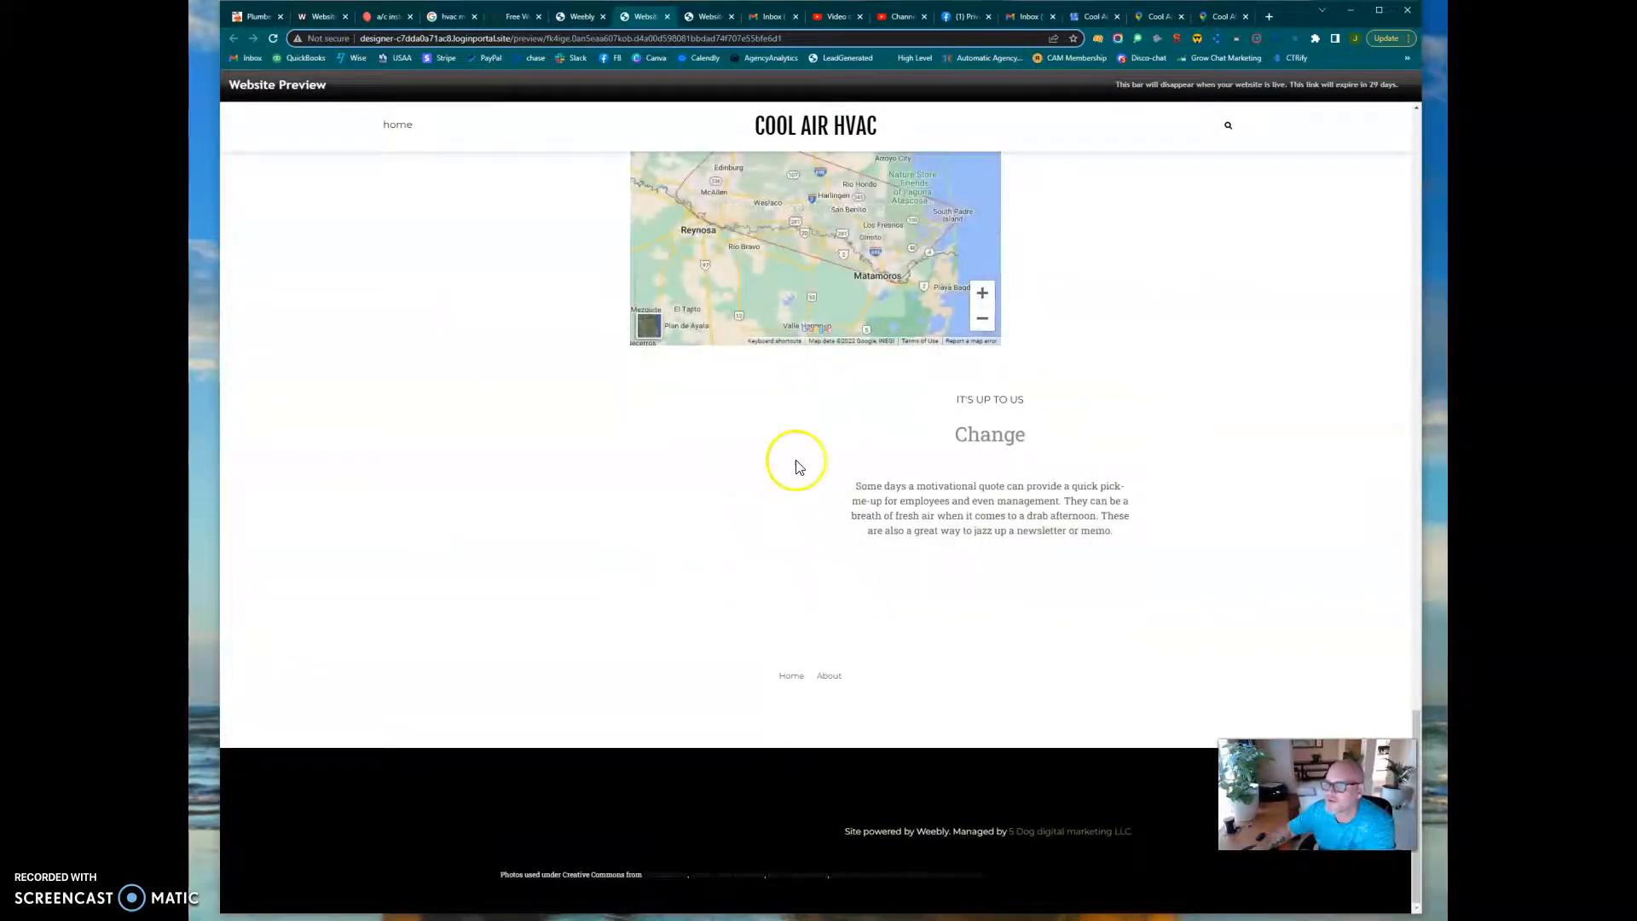
{"action": "scroll", "coordinate": [792, 462], "scroll_direction": "up", "scroll_amount": 6}
{"action": "scroll", "coordinate": [856, 420], "scroll_direction": "up", "scroll_amount": 8}
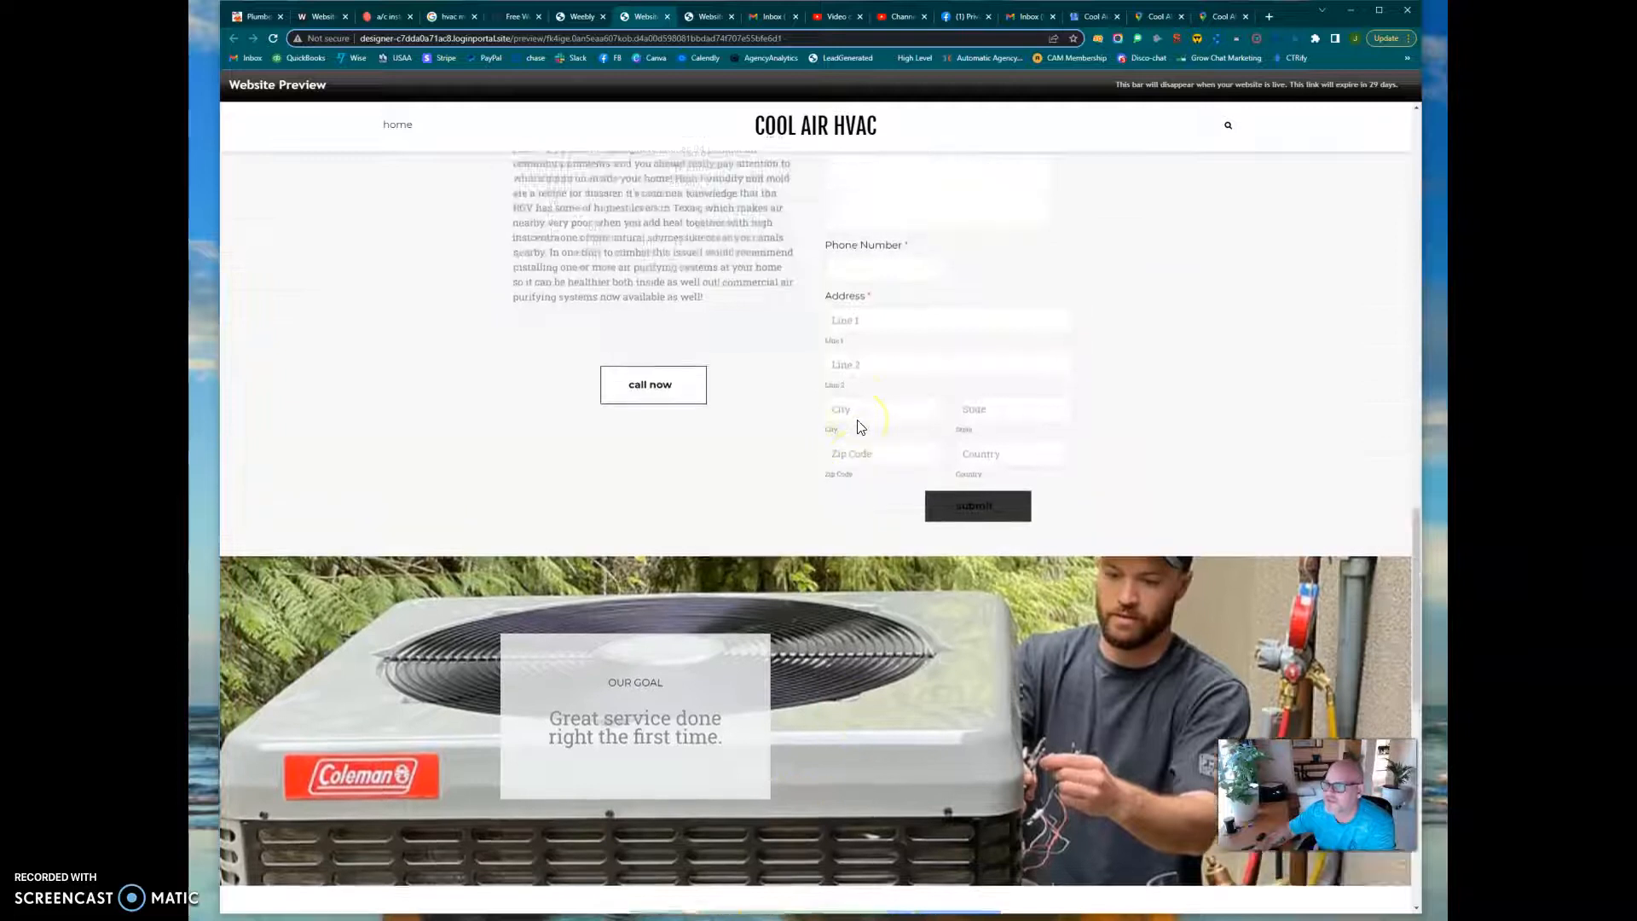
{"action": "scroll", "coordinate": [858, 420], "scroll_direction": "up", "scroll_amount": 15}
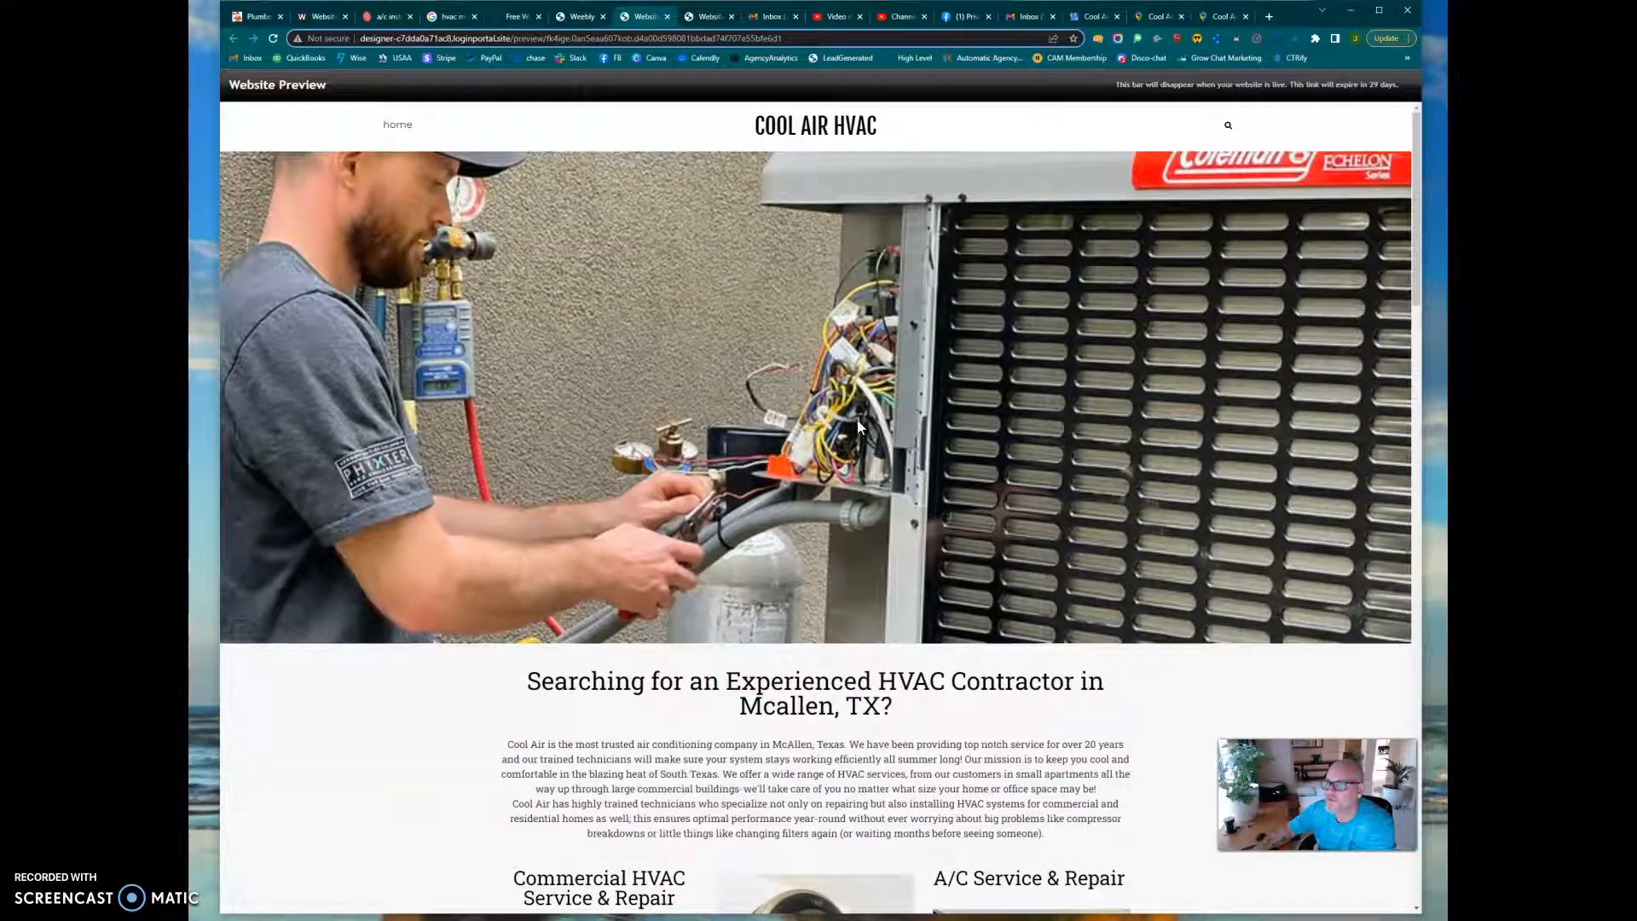
{"action": "left_click", "coordinate": [857, 418]}
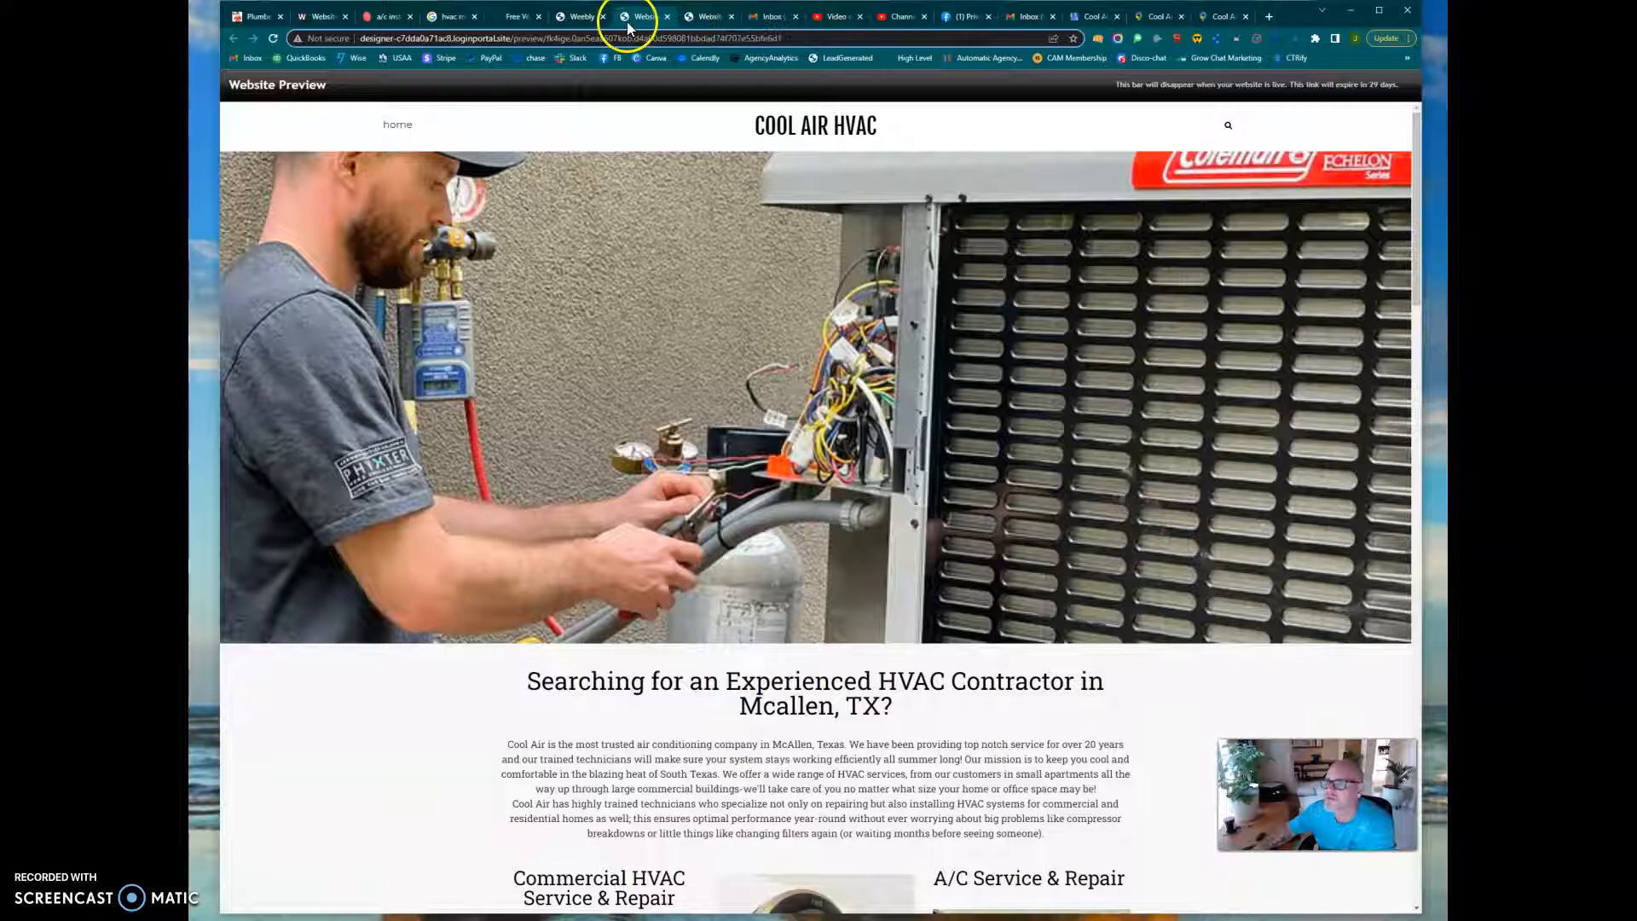
{"action": "left_click", "coordinate": [666, 16]}
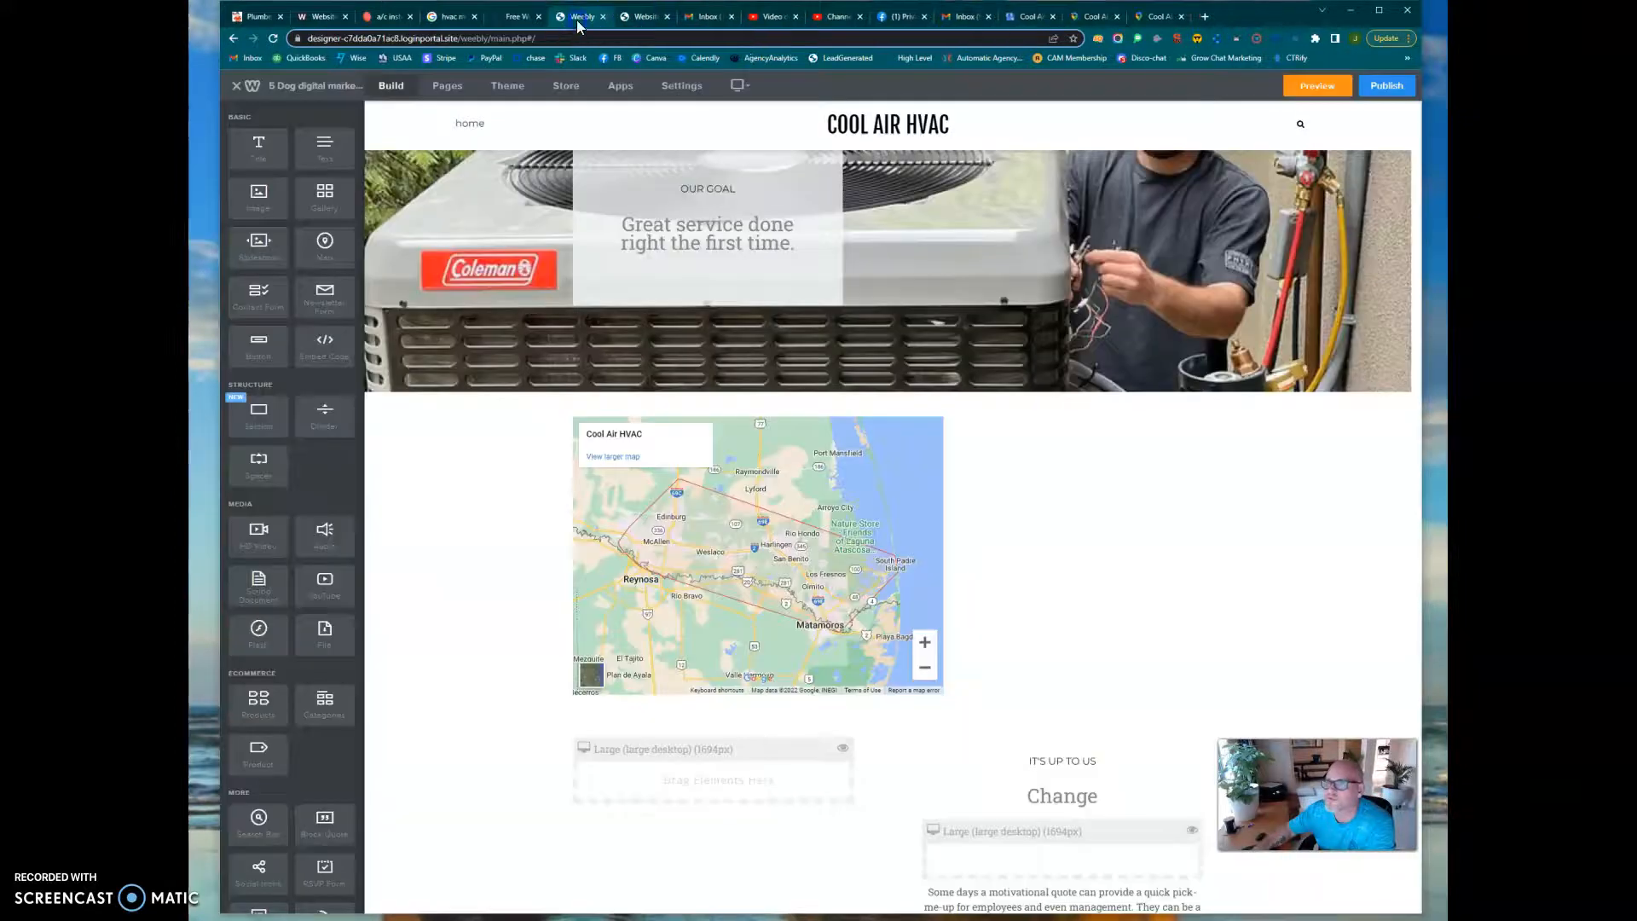
Delete the empty large-desktop block beside the text column, the "It's up to us" heading and the "Change" title below the map
{"action": "scroll", "coordinate": [750, 620], "scroll_direction": "down", "scroll_amount": 3}
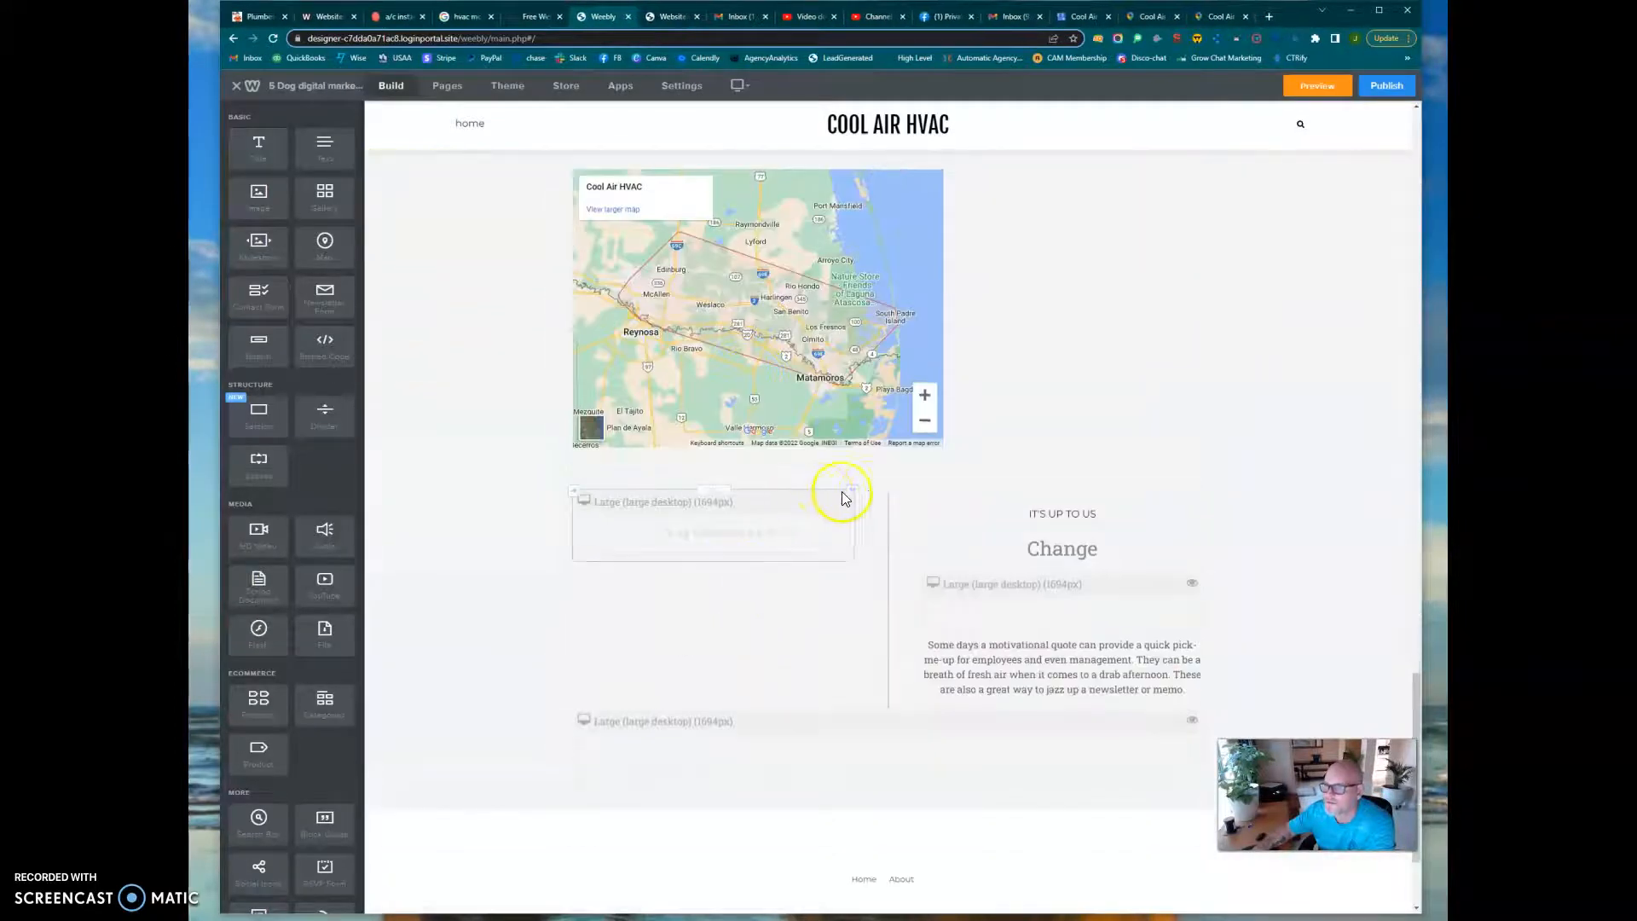
{"action": "left_click", "coordinate": [848, 493]}
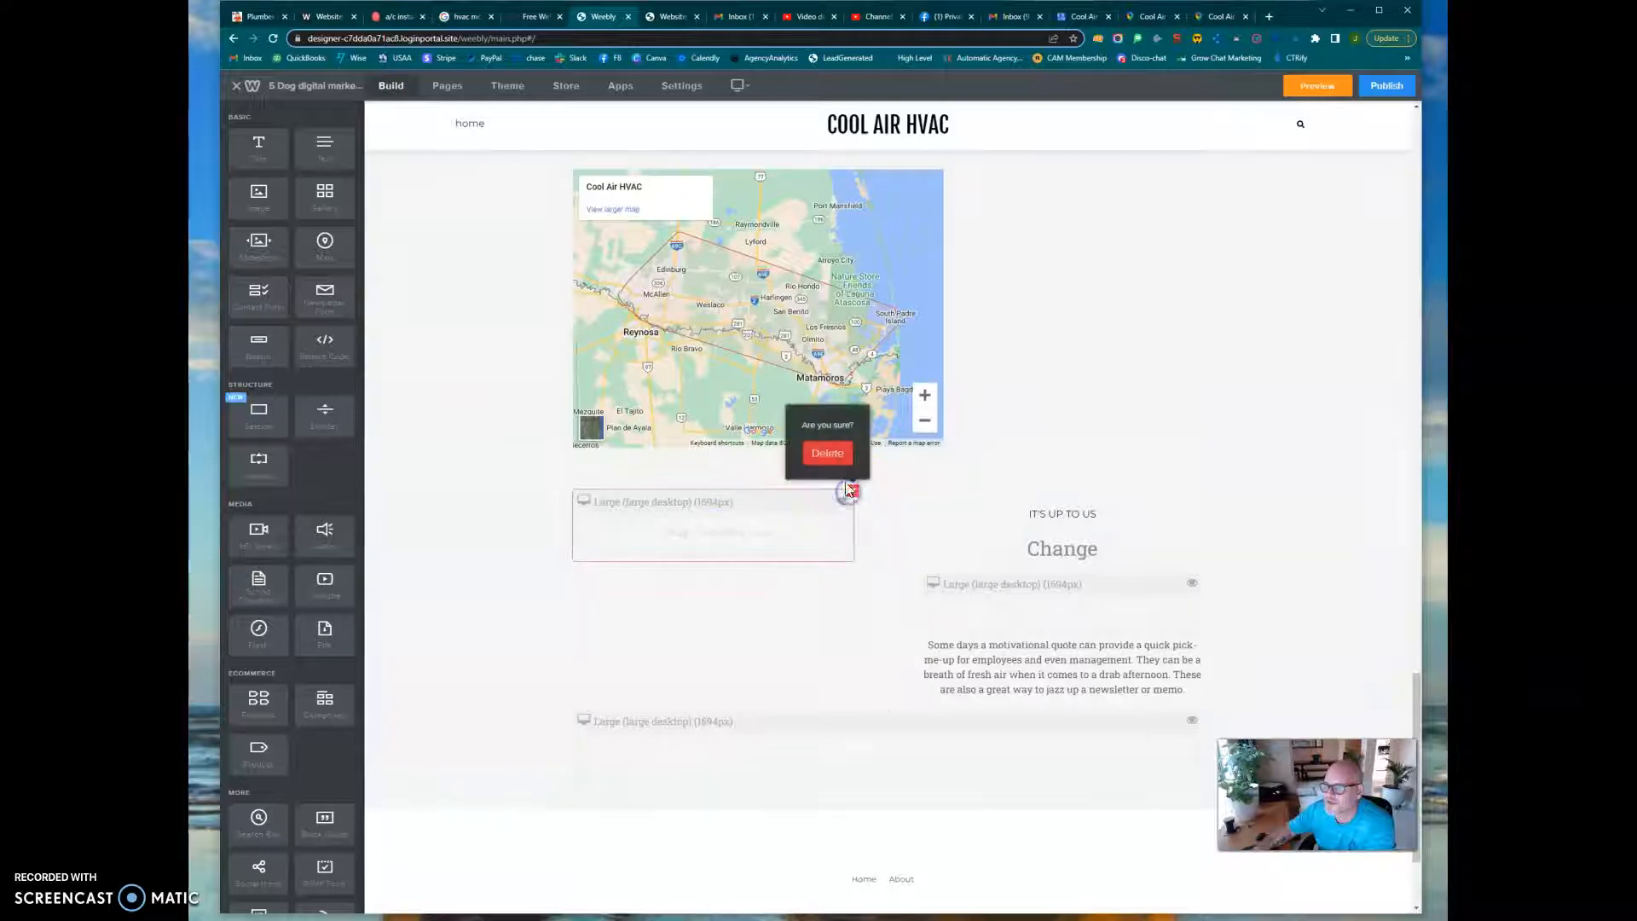
{"action": "left_click", "coordinate": [826, 453]}
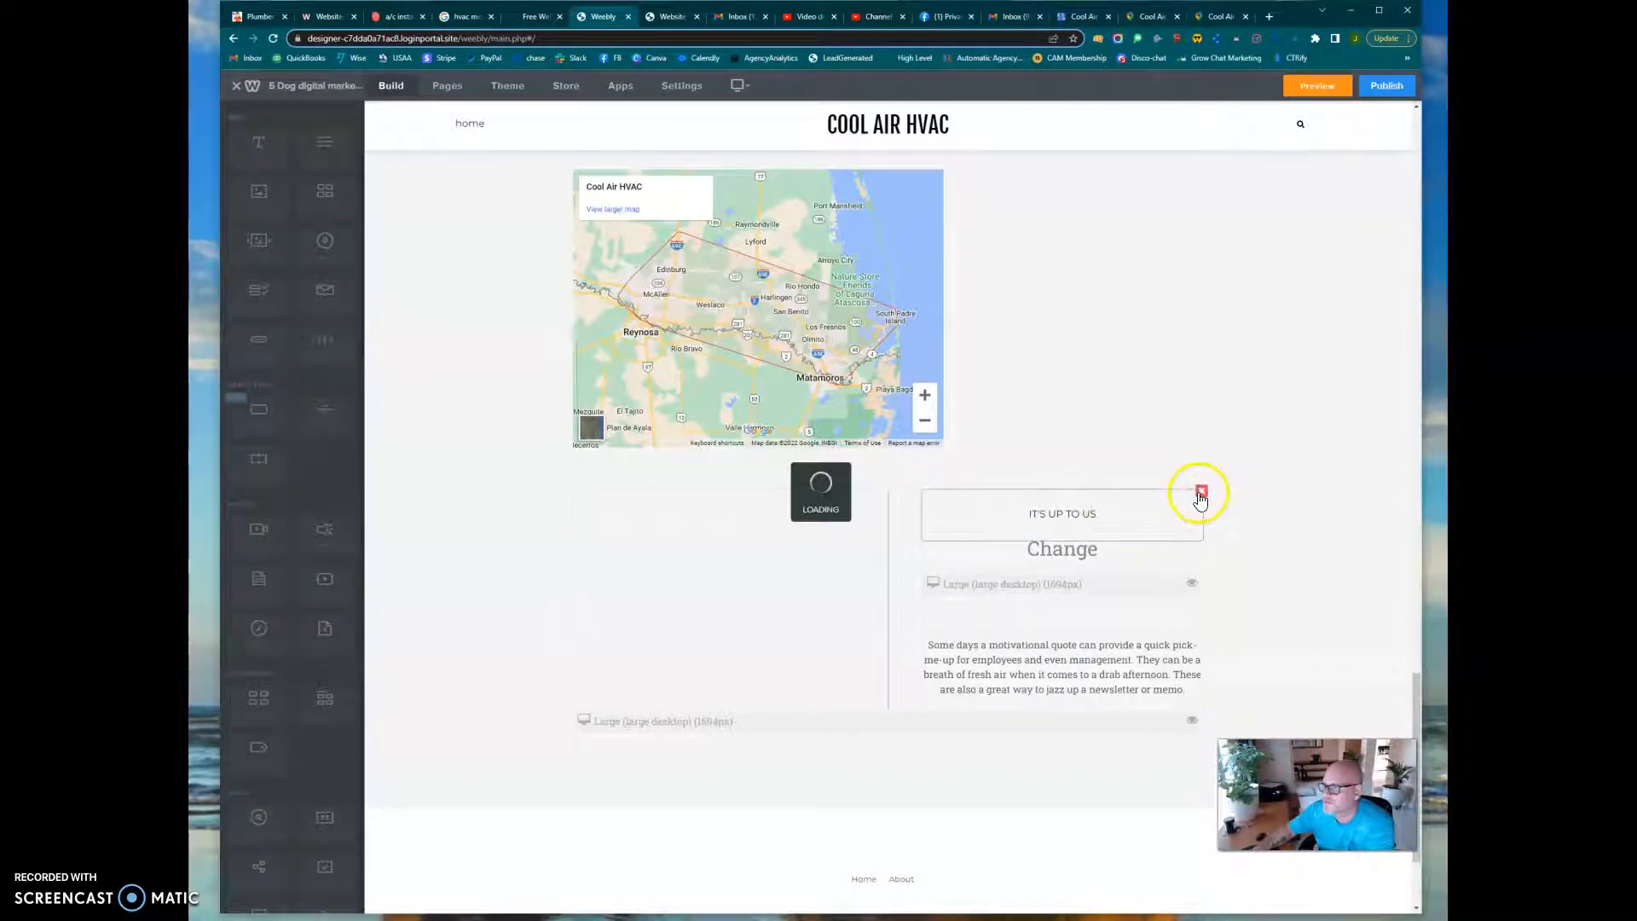
{"action": "left_click", "coordinate": [1202, 492]}
{"action": "left_click", "coordinate": [1178, 454]}
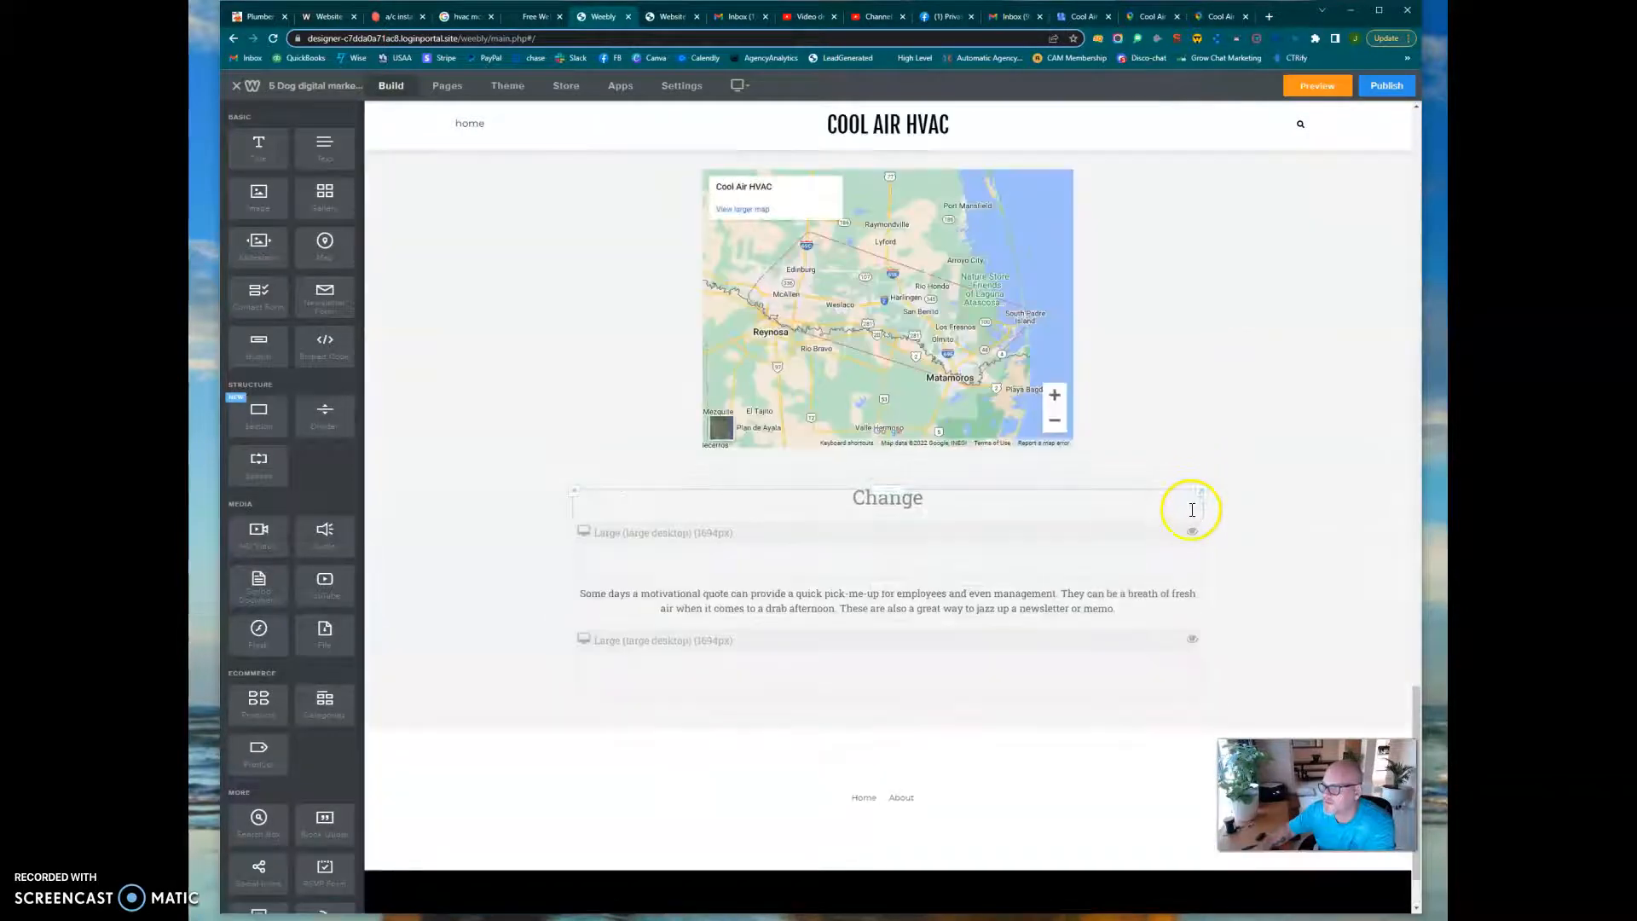
{"action": "left_click", "coordinate": [1202, 494]}
{"action": "left_click", "coordinate": [1177, 454]}
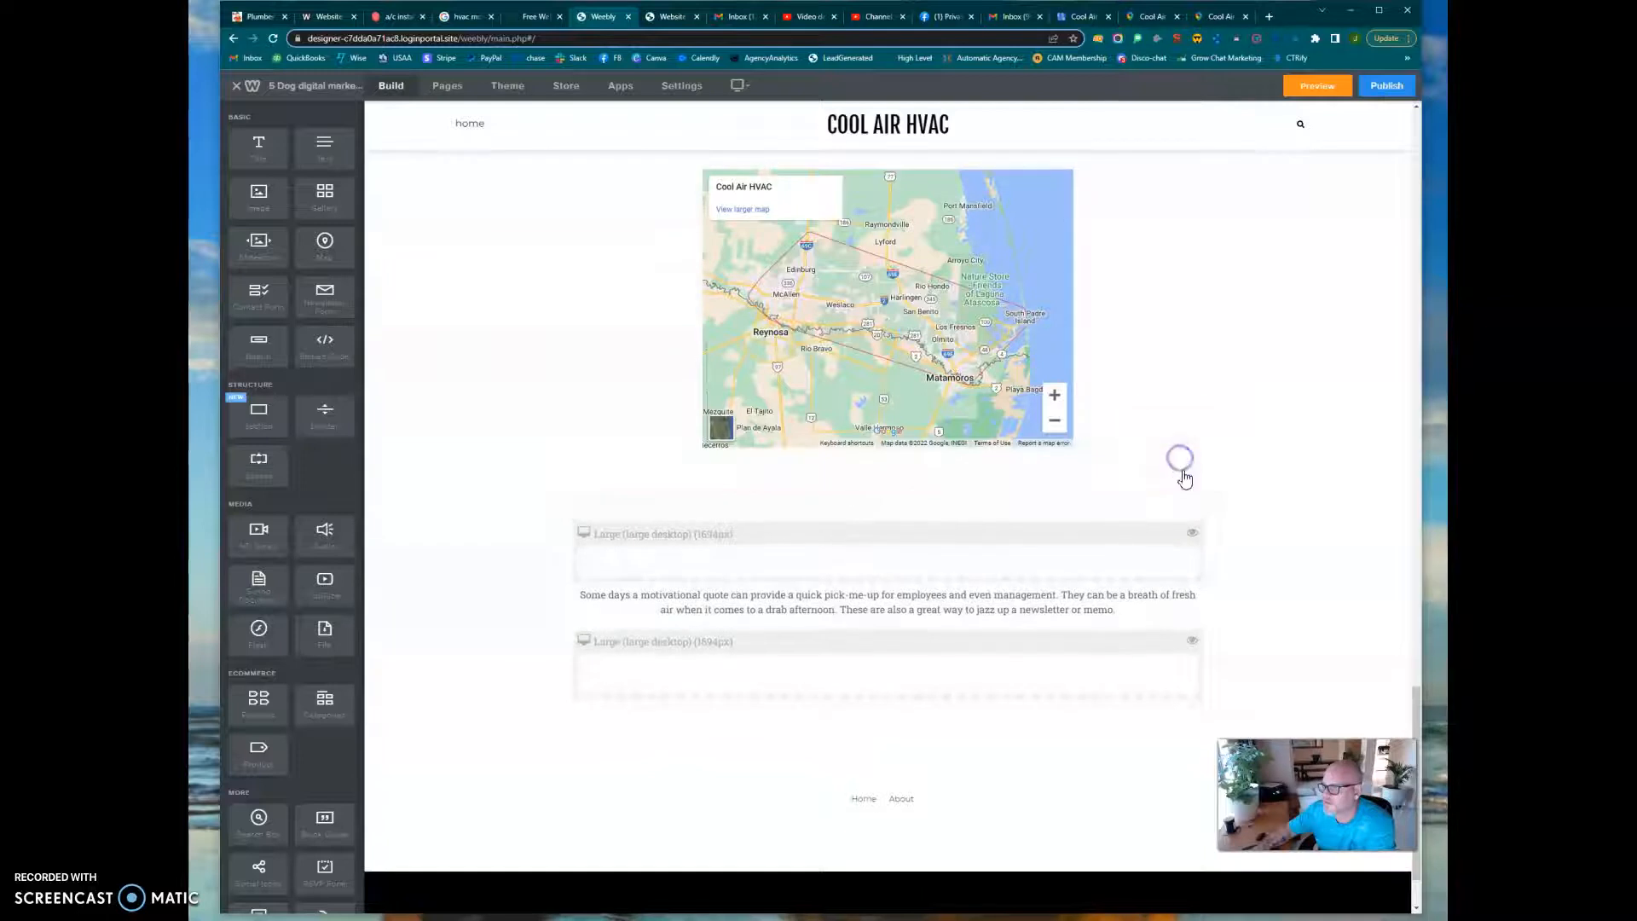
Delete the upper large-desktop block, the motivational quote paragraph and the spacer below the map
{"action": "left_click", "coordinate": [1196, 526]}
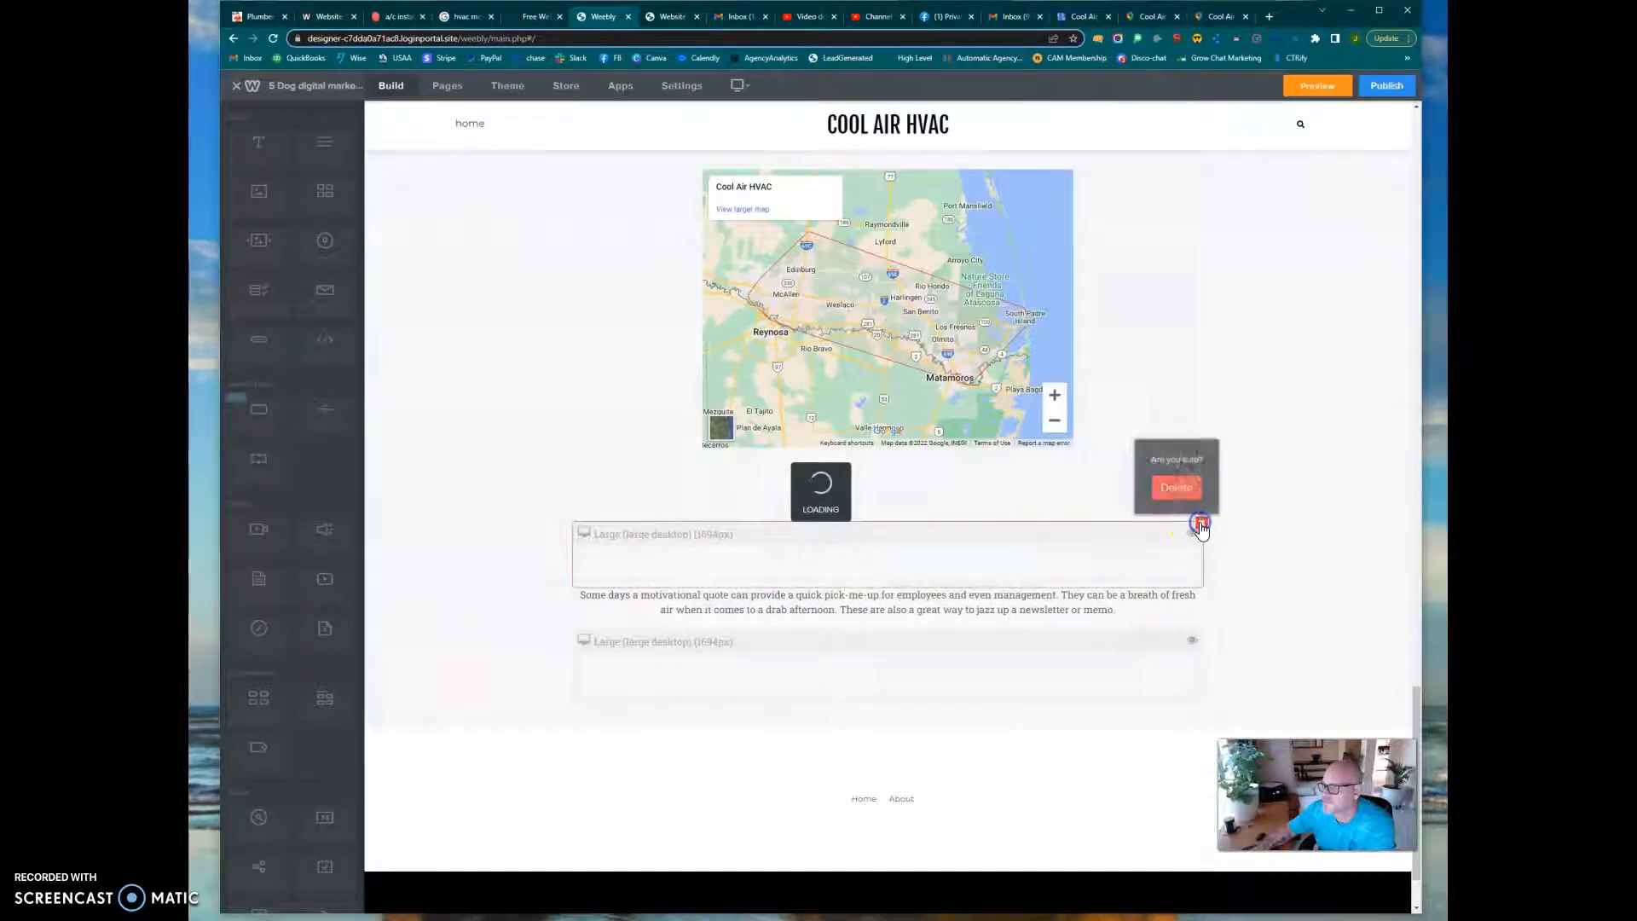
{"action": "left_click", "coordinate": [1174, 485]}
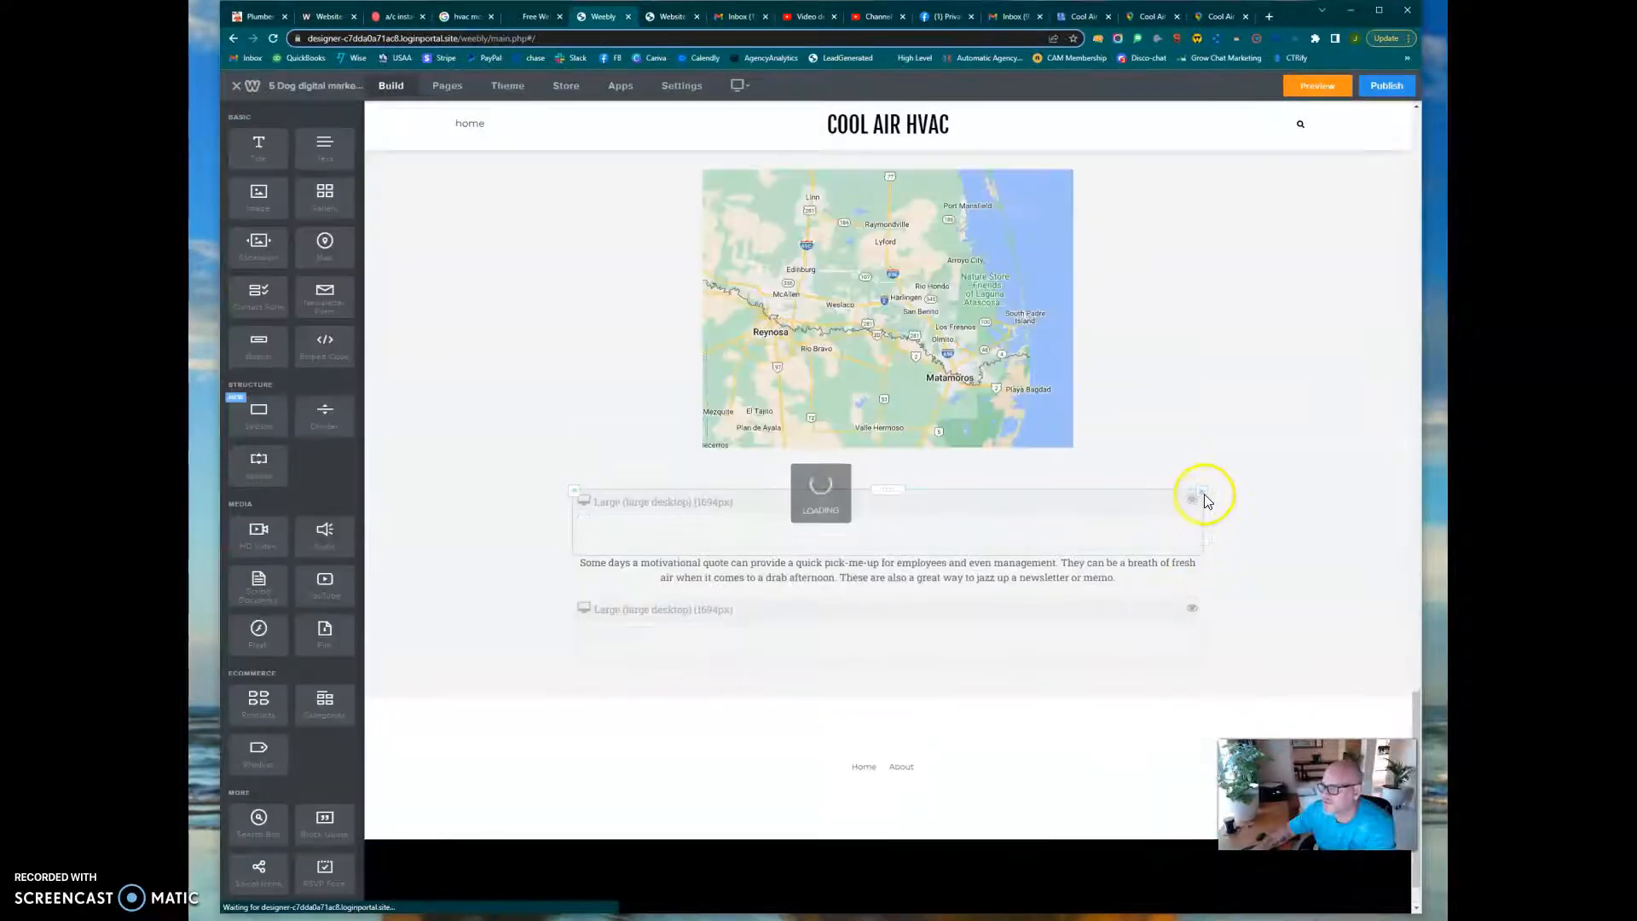
{"action": "left_click", "coordinate": [1204, 492]}
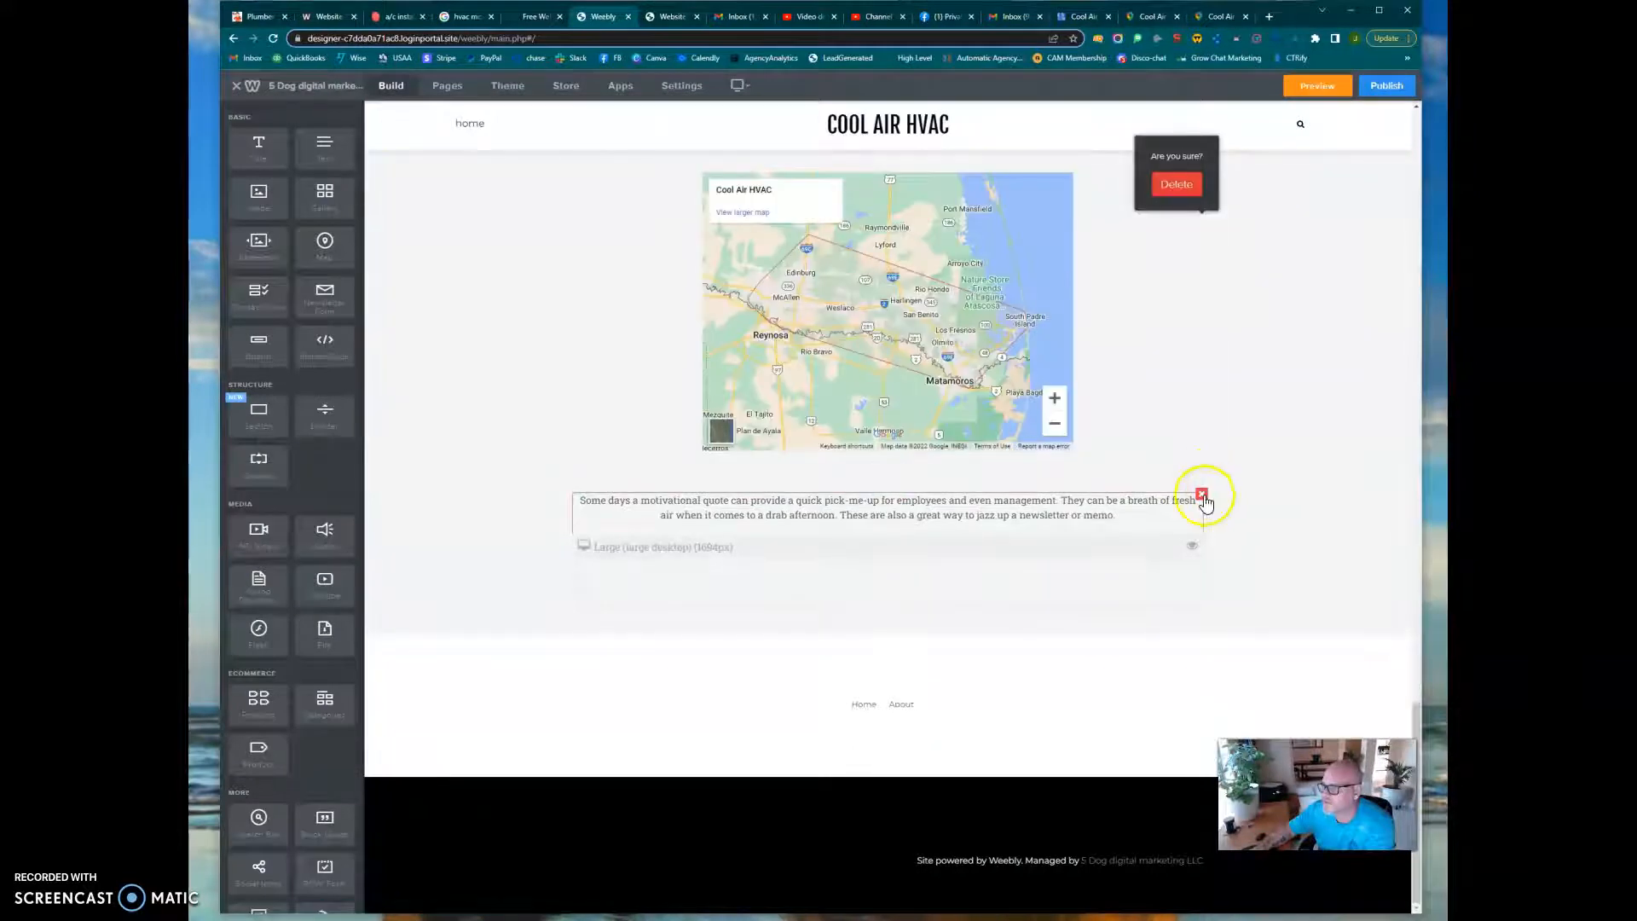
{"action": "left_click", "coordinate": [1203, 495]}
{"action": "left_click", "coordinate": [1178, 459]}
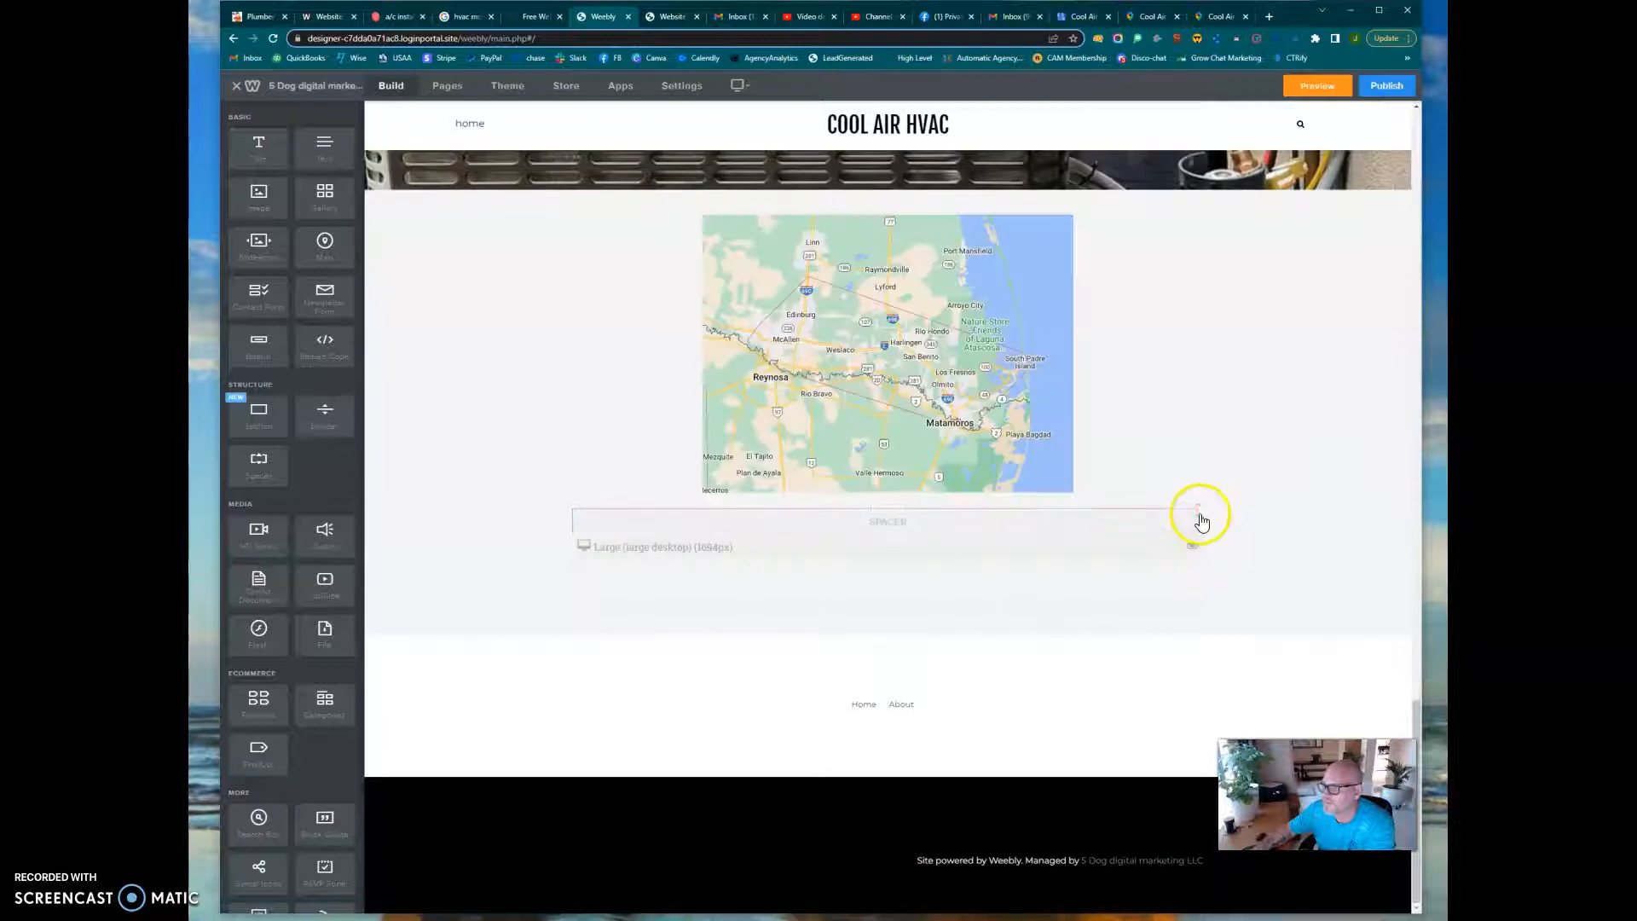
{"action": "left_click", "coordinate": [1201, 512]}
{"action": "left_click", "coordinate": [1177, 474]}
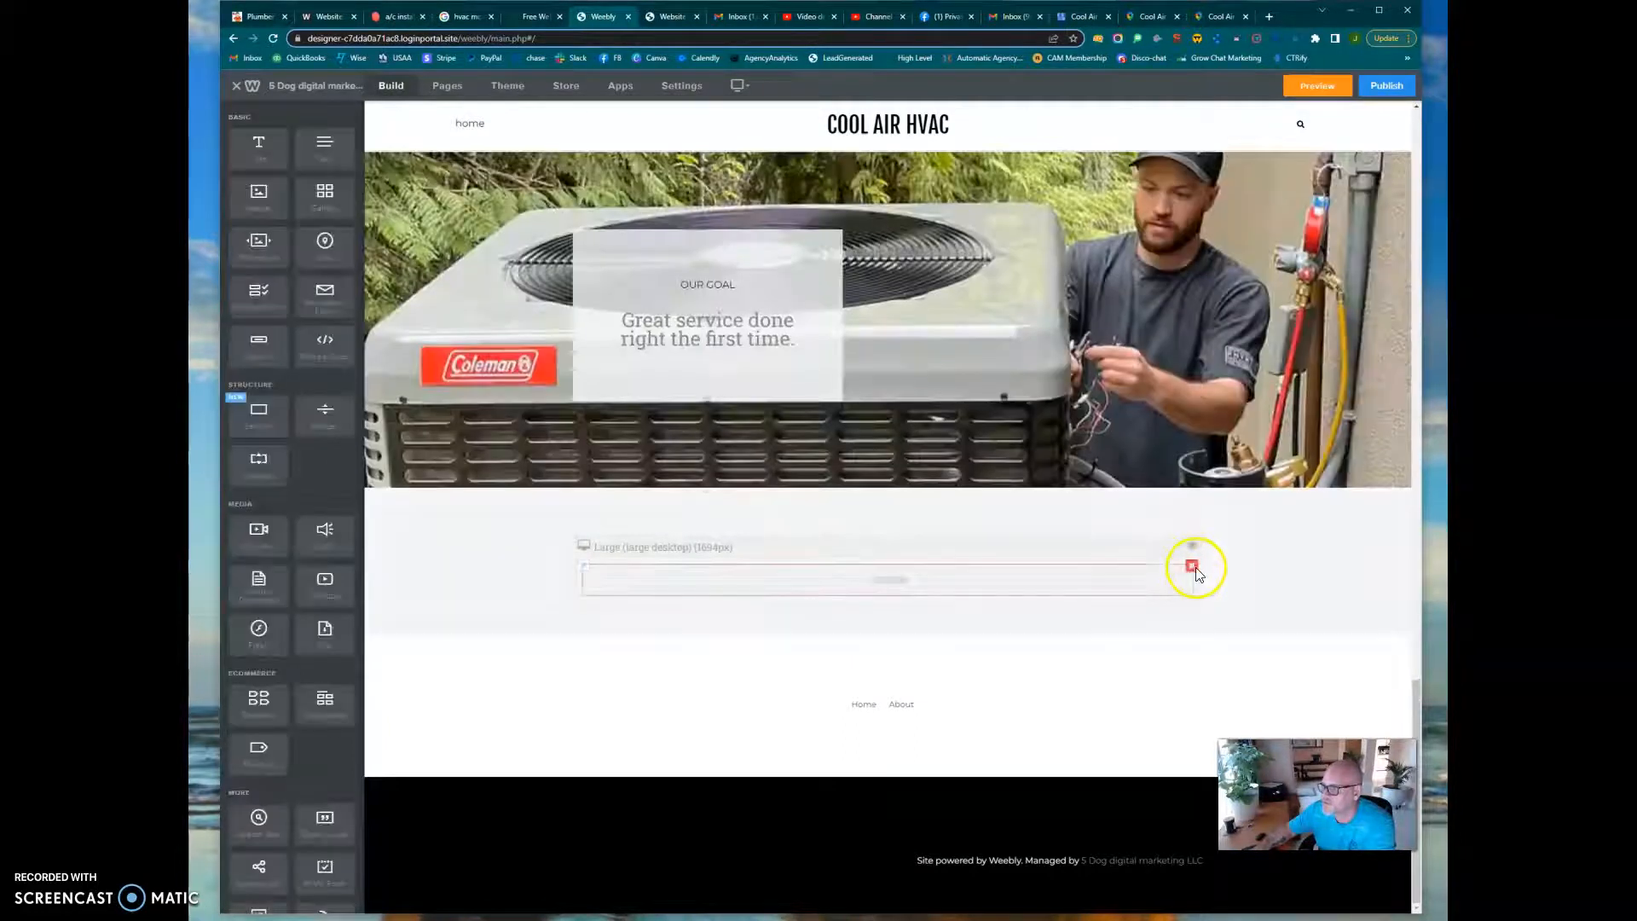
Remove the element inside the last large-desktop block below the map and delete the emptied block
{"action": "left_click", "coordinate": [1192, 564]}
{"action": "left_click", "coordinate": [1187, 534]}
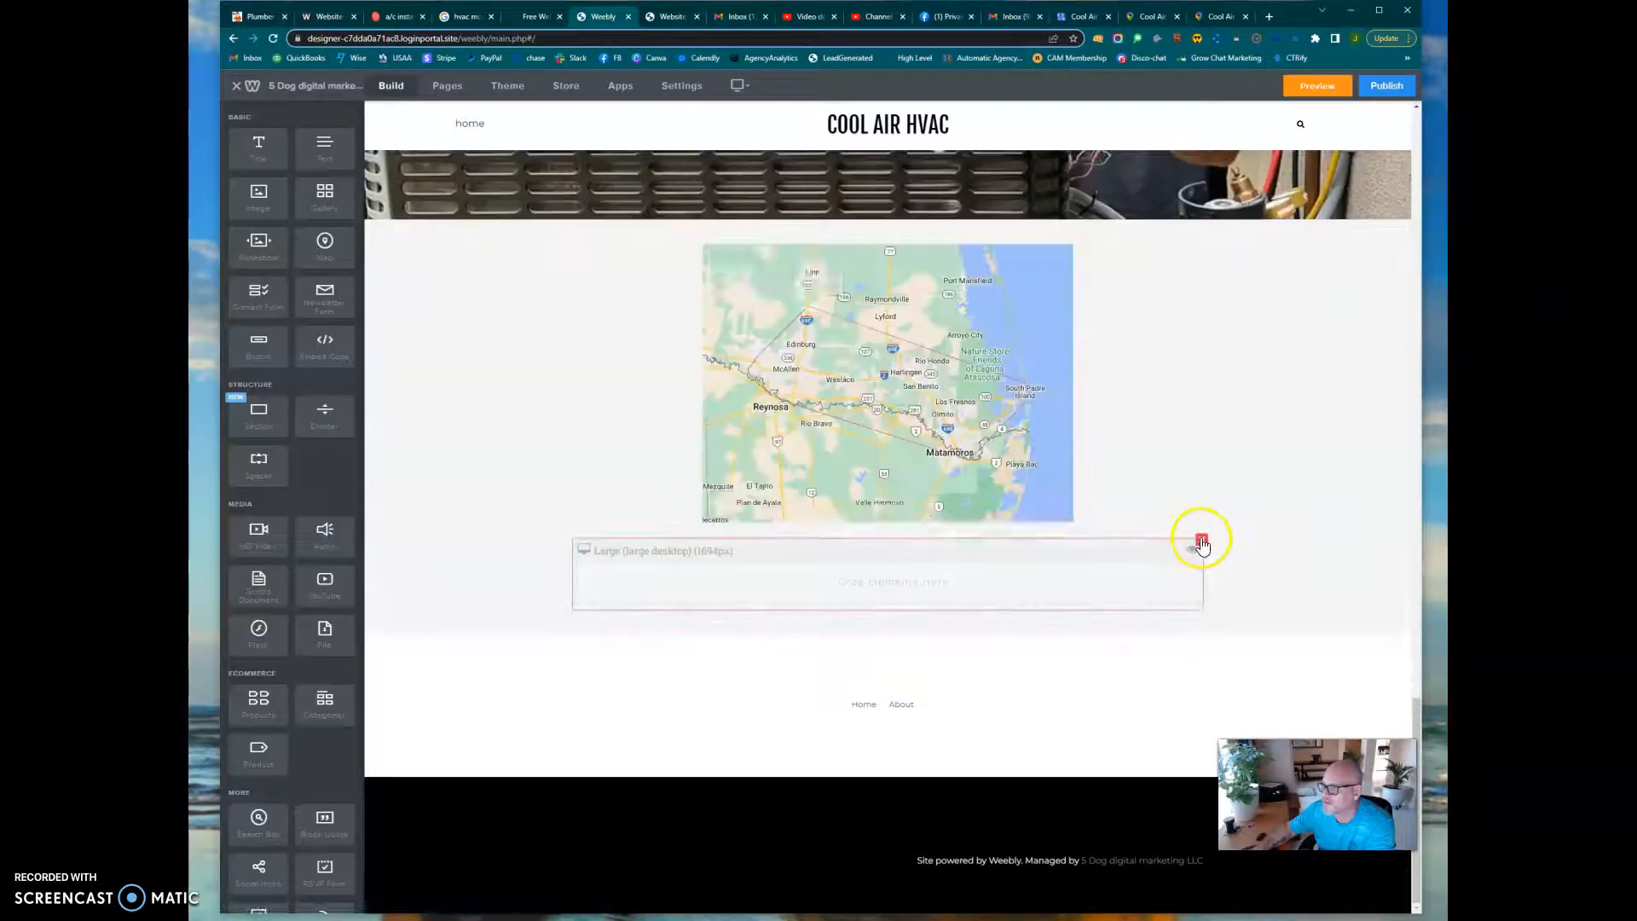
{"action": "left_click", "coordinate": [1200, 540]}
{"action": "left_click", "coordinate": [1178, 504]}
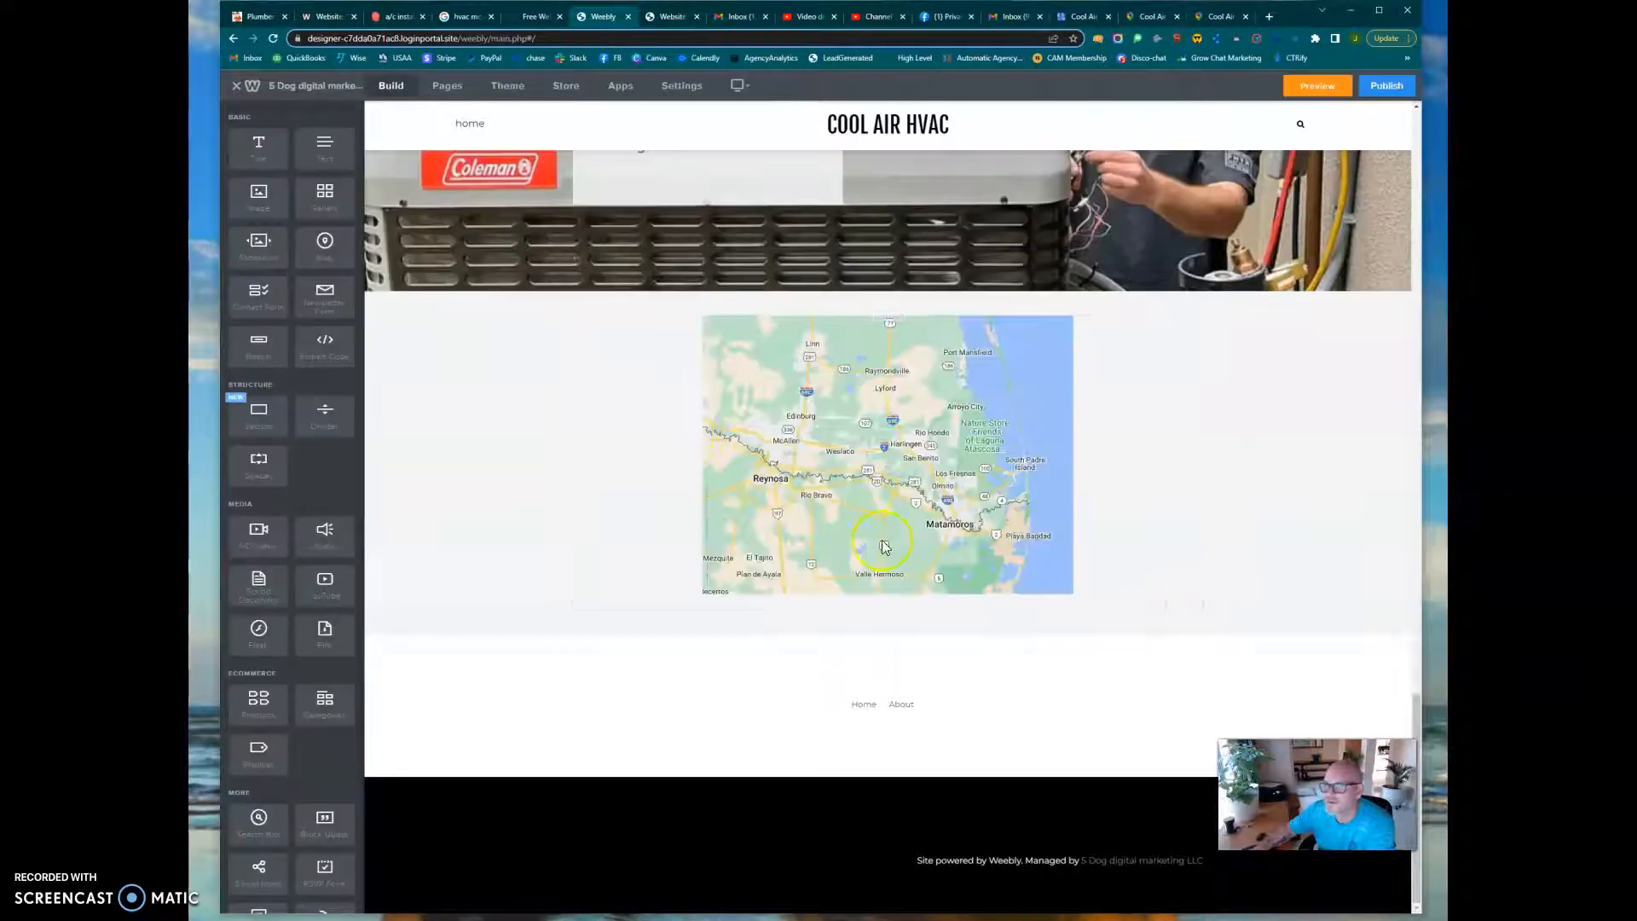
Add a Social Icons element between the "Searching for an Experienced HVAC Contractor in Mcallen, TX?" heading and its paragraph
{"action": "left_click", "coordinate": [448, 87]}
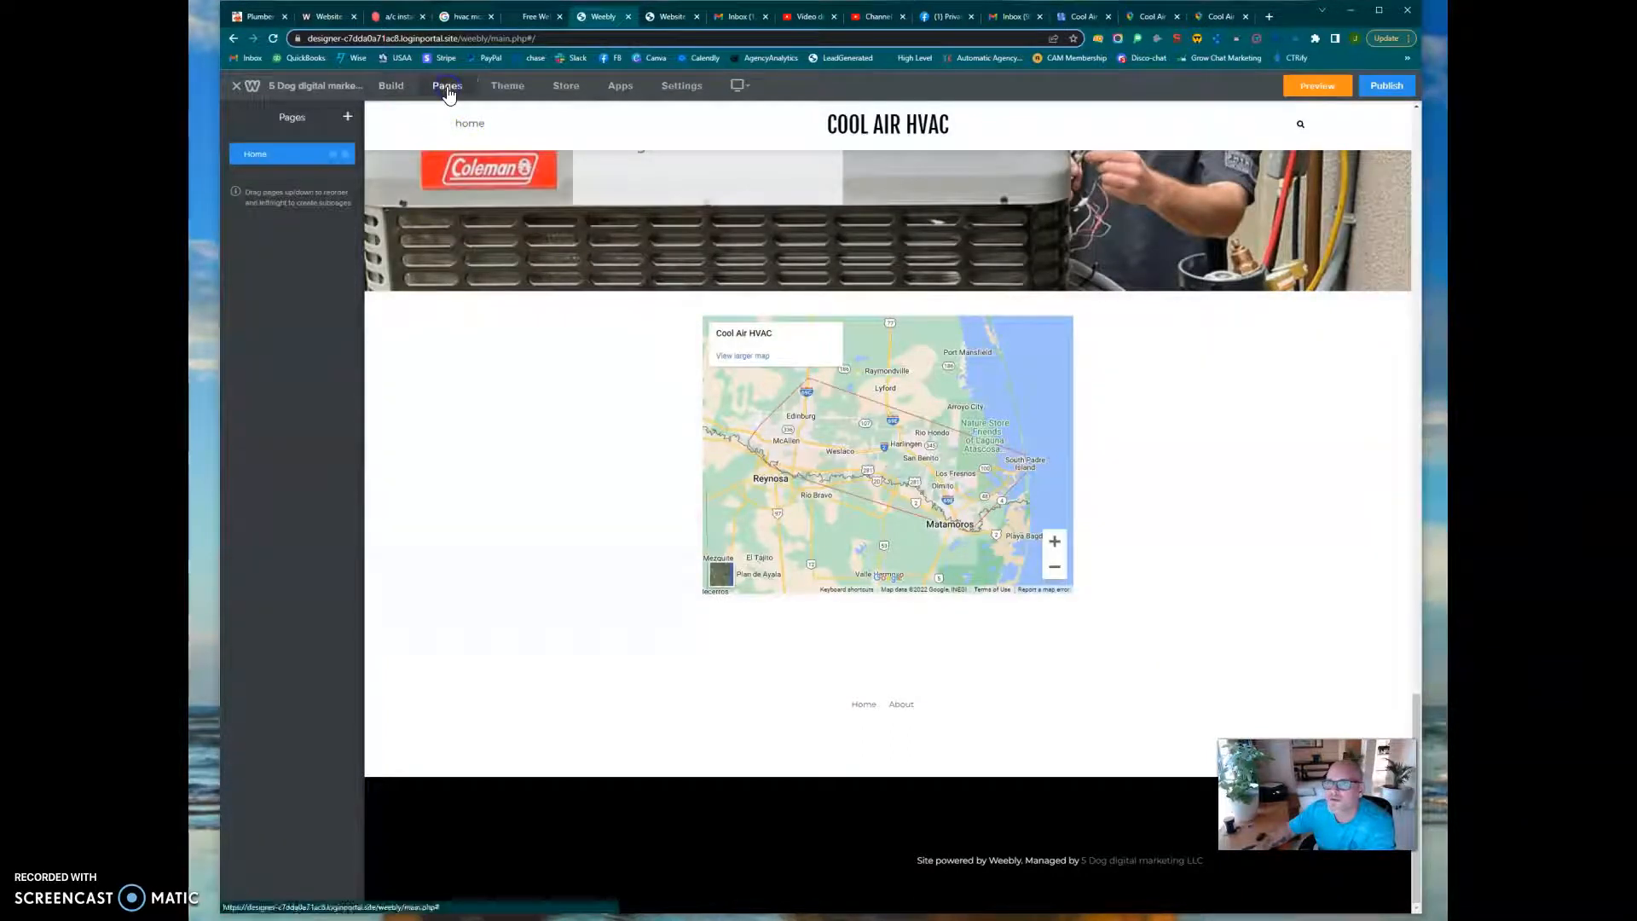
{"action": "left_click", "coordinate": [390, 85]}
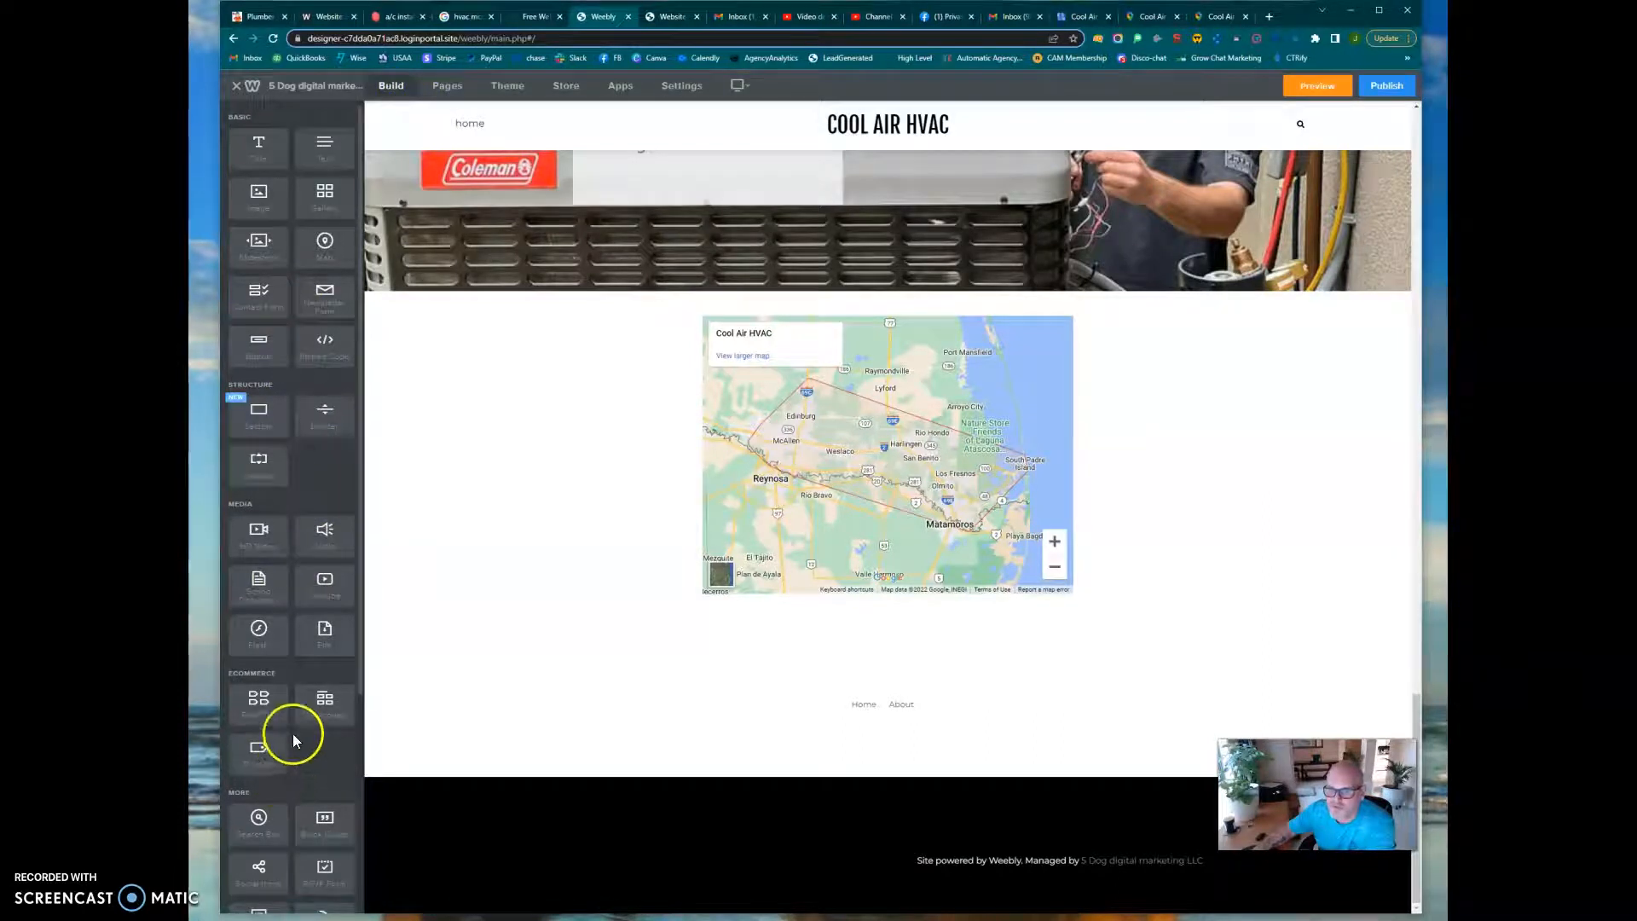
{"action": "scroll", "coordinate": [293, 733], "scroll_direction": "down", "scroll_amount": 2}
{"action": "scroll", "coordinate": [276, 607], "scroll_direction": "down", "scroll_amount": 3}
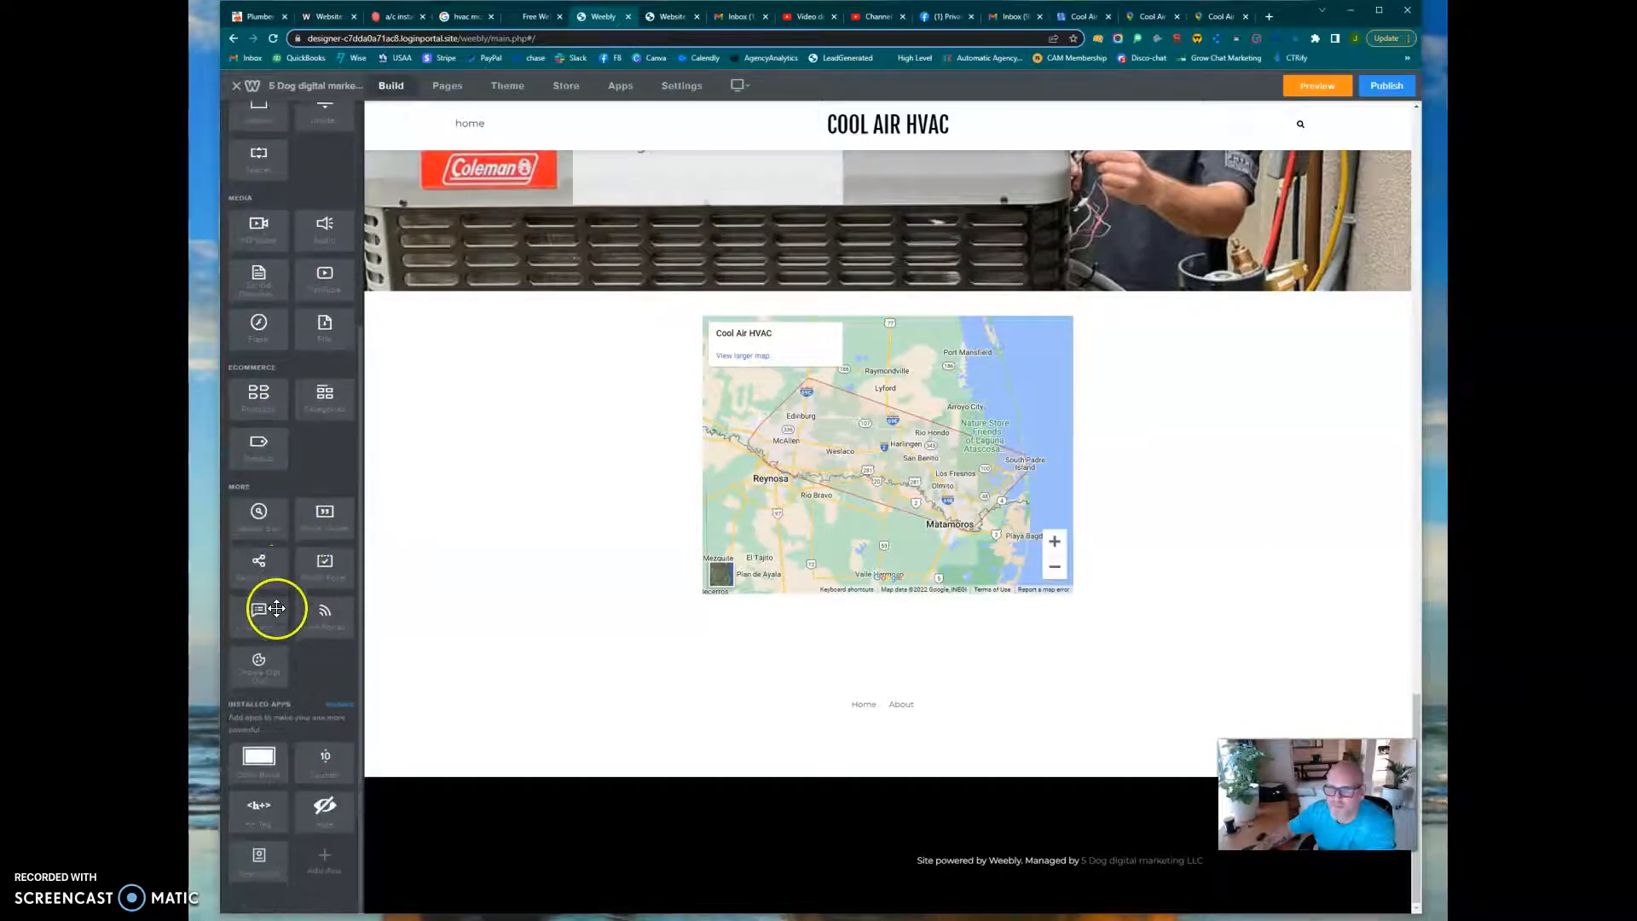
{"action": "left_click_drag", "start_coordinate": [249, 574], "coordinate": [898, 742]}
{"action": "left_click_drag", "start_coordinate": [898, 745], "coordinate": [987, 750]}
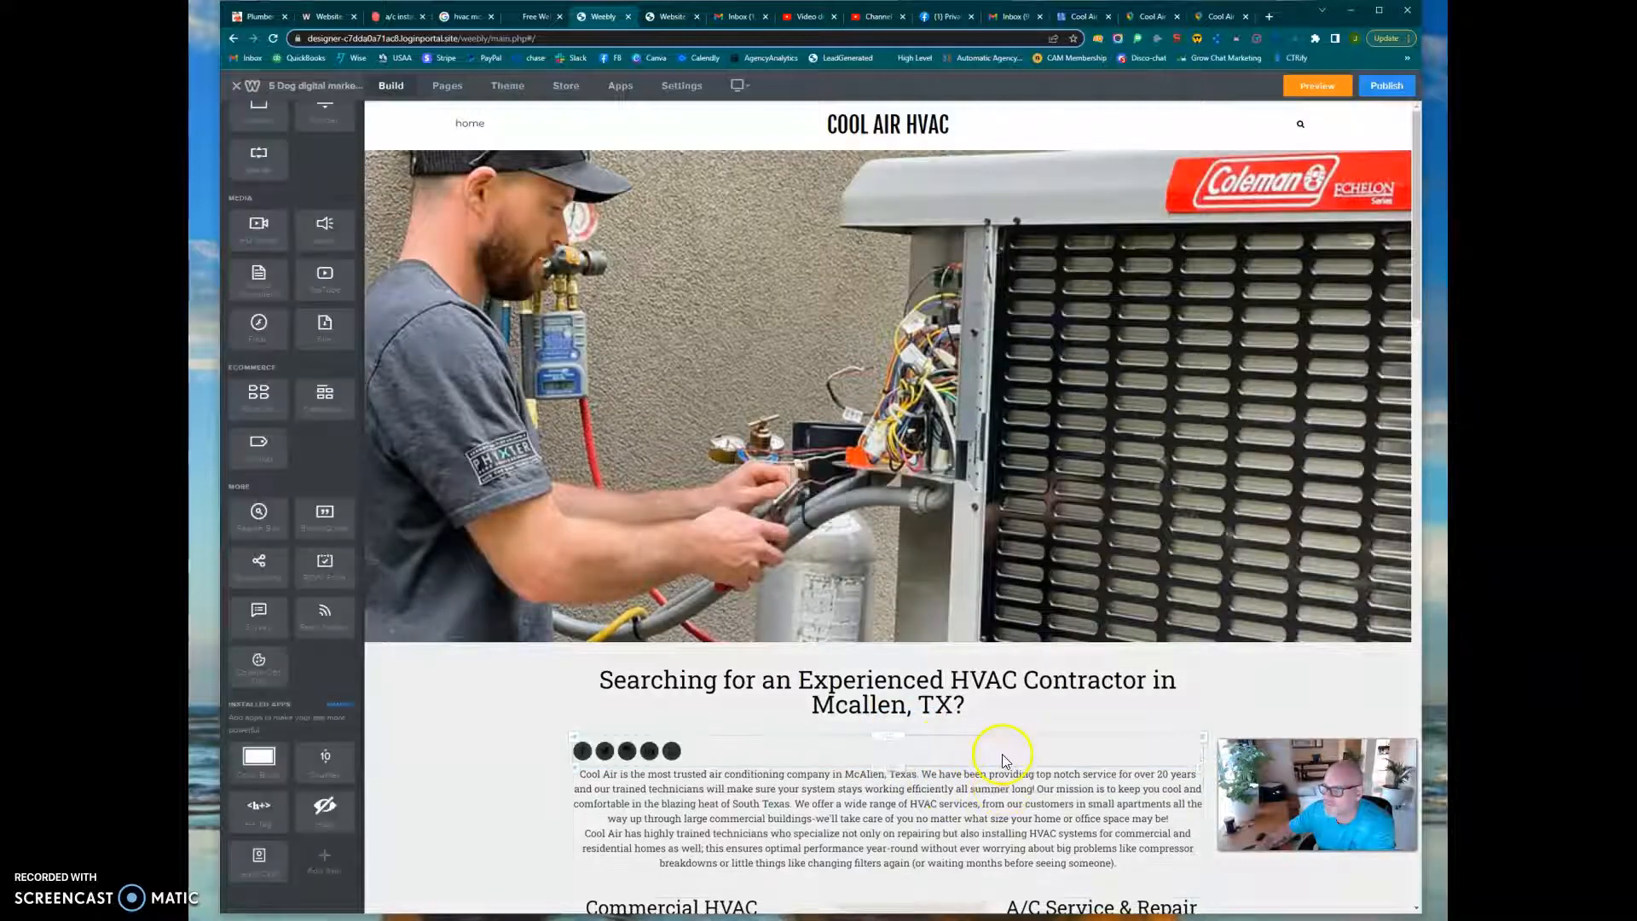
Center-align the social icons and view the list of active icons in their settings
{"action": "left_click", "coordinate": [931, 757]}
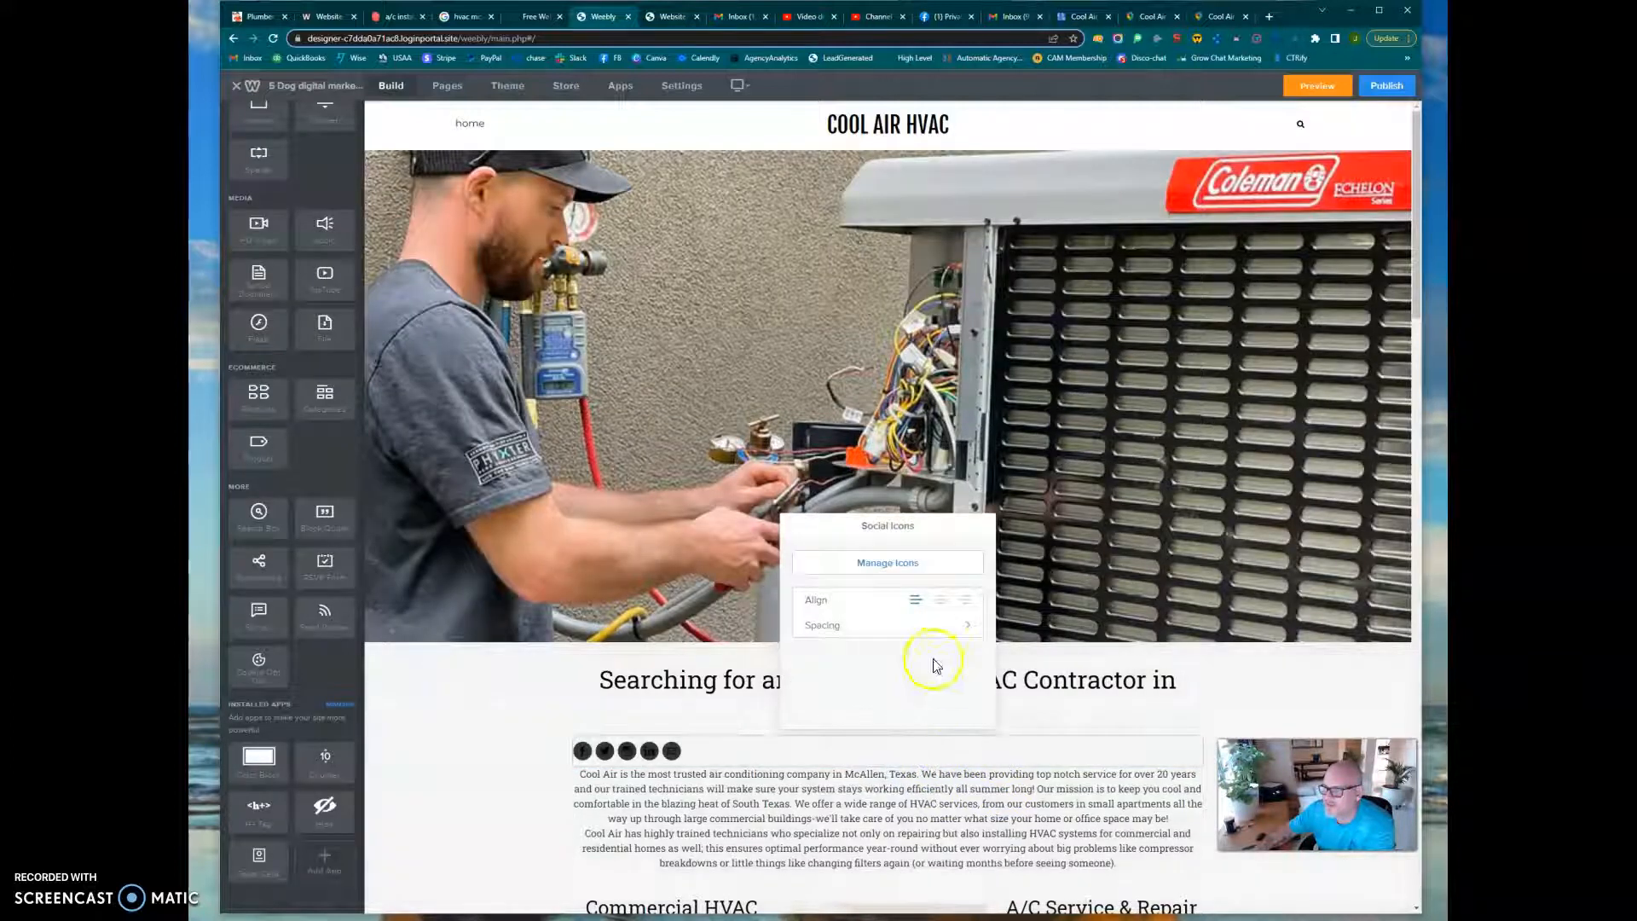
{"action": "left_click", "coordinate": [937, 604]}
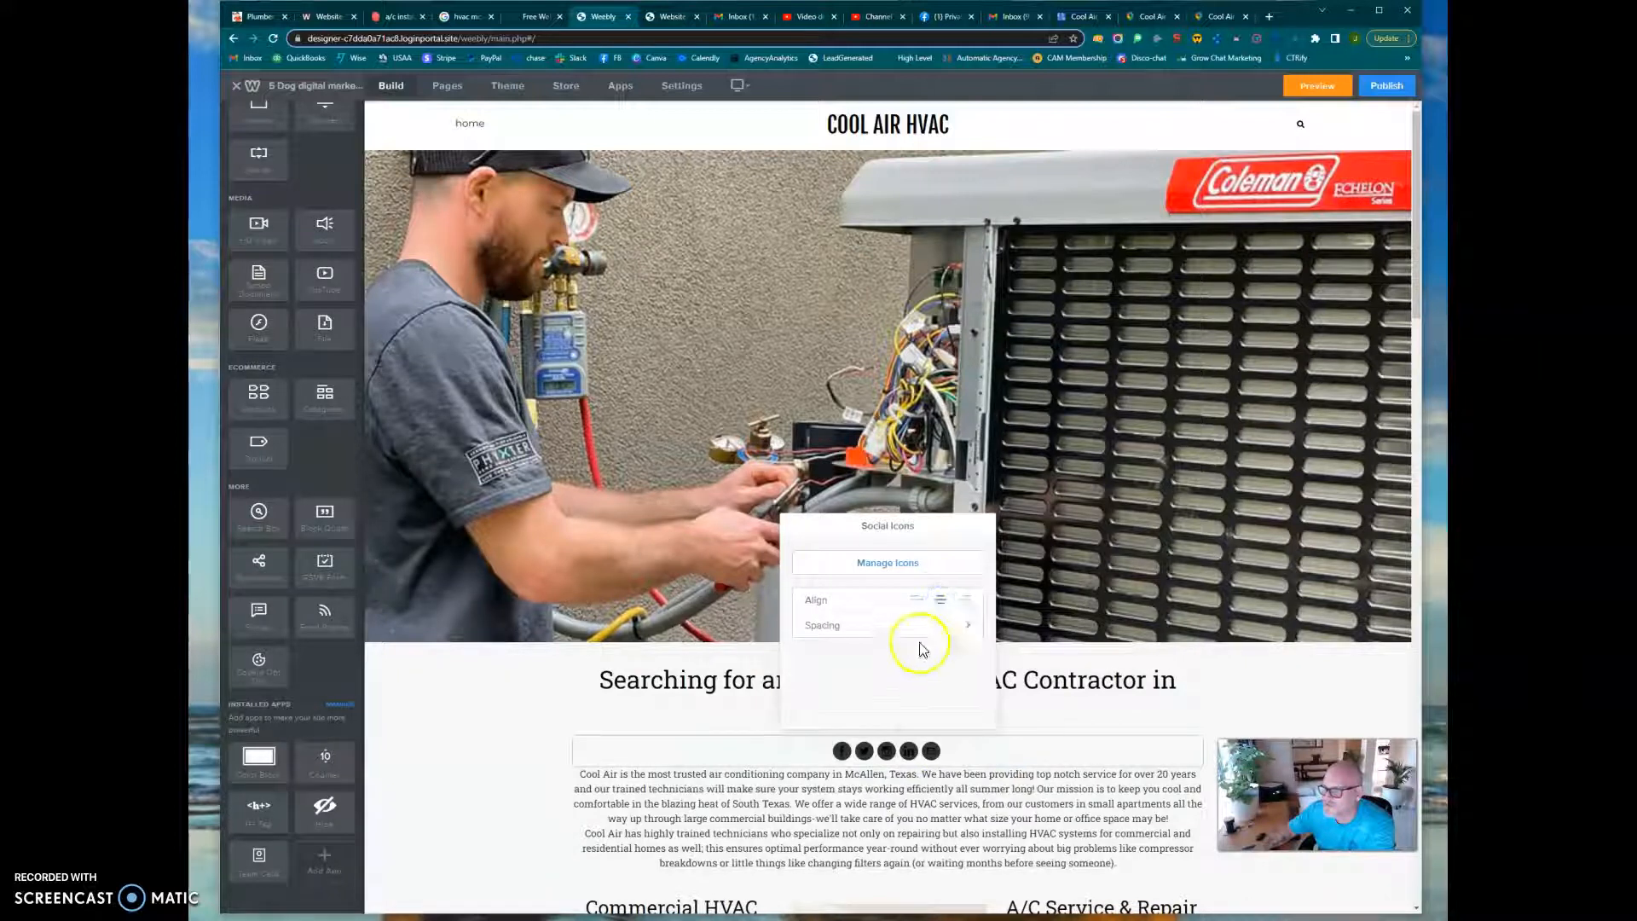
{"action": "left_click", "coordinate": [896, 563]}
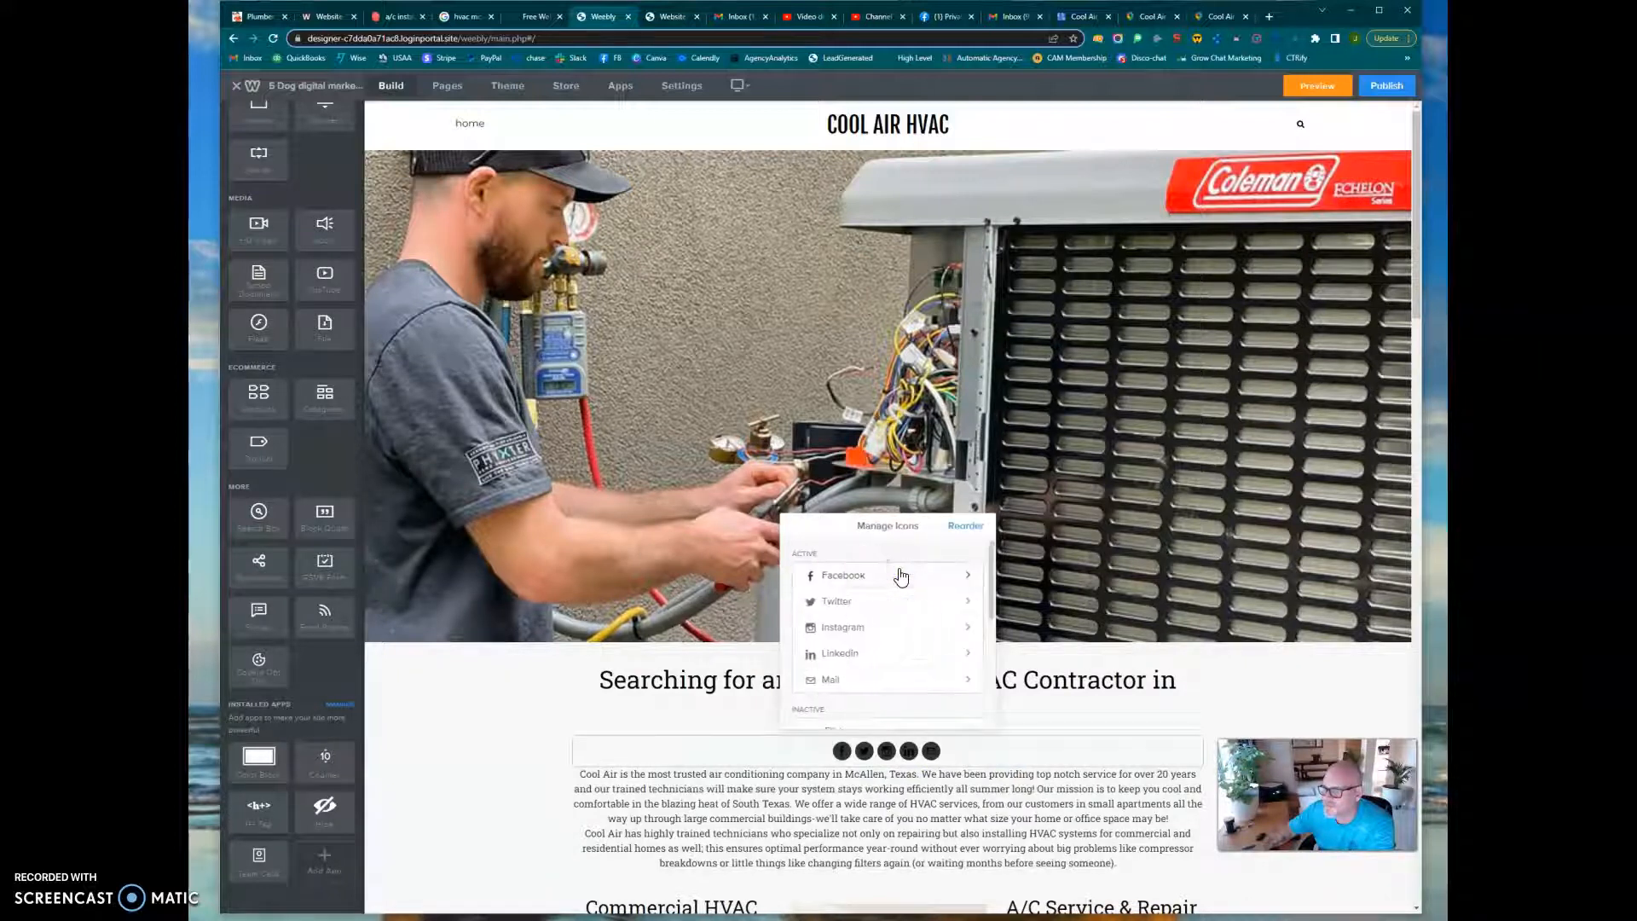
{"action": "left_click", "coordinate": [743, 714]}
Preview the website again to check the cleaned-up page and map, and return to the editor
{"action": "left_click", "coordinate": [1317, 85]}
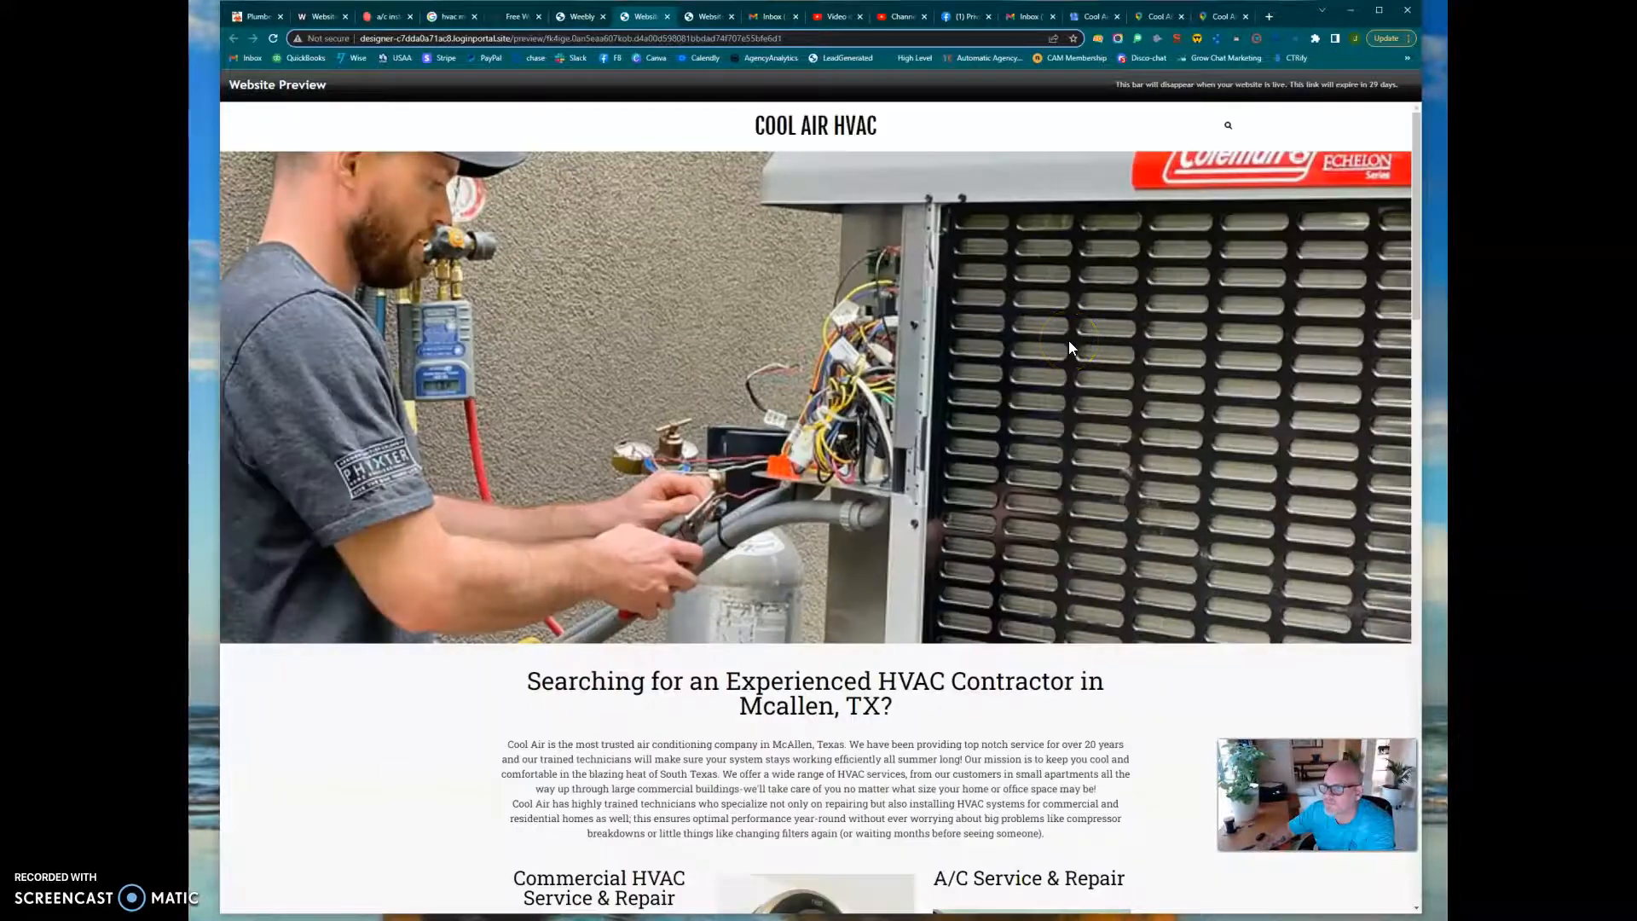
{"action": "scroll", "coordinate": [735, 493], "scroll_direction": "down", "scroll_amount": 4}
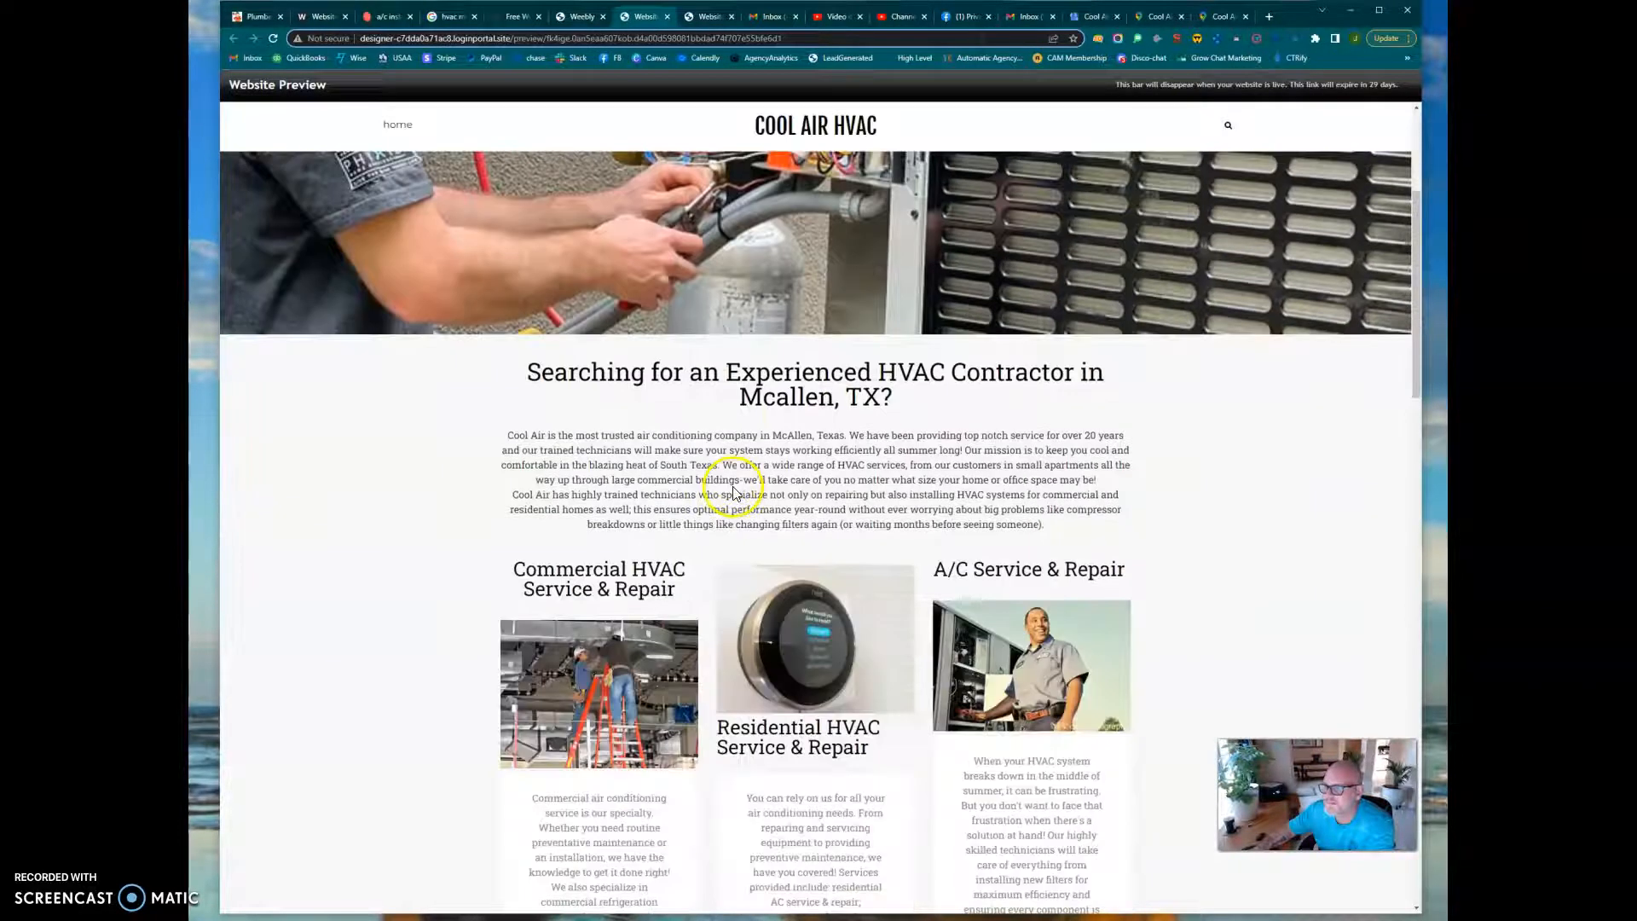
{"action": "scroll", "coordinate": [735, 493], "scroll_direction": "down", "scroll_amount": 20}
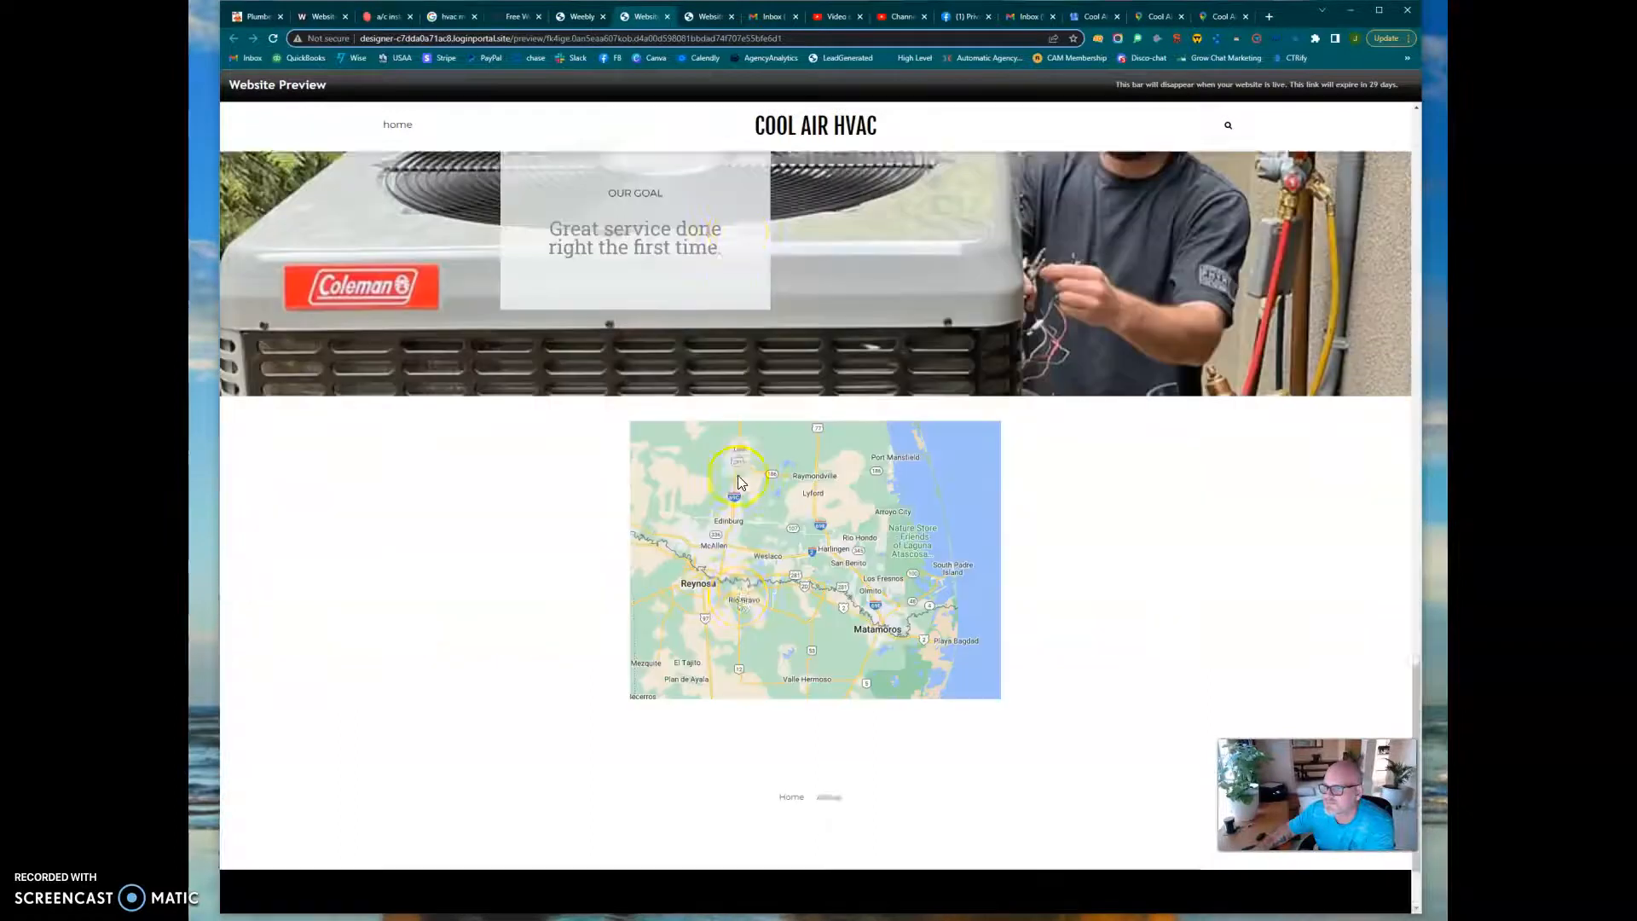
{"action": "scroll", "coordinate": [737, 474], "scroll_direction": "up", "scroll_amount": 20}
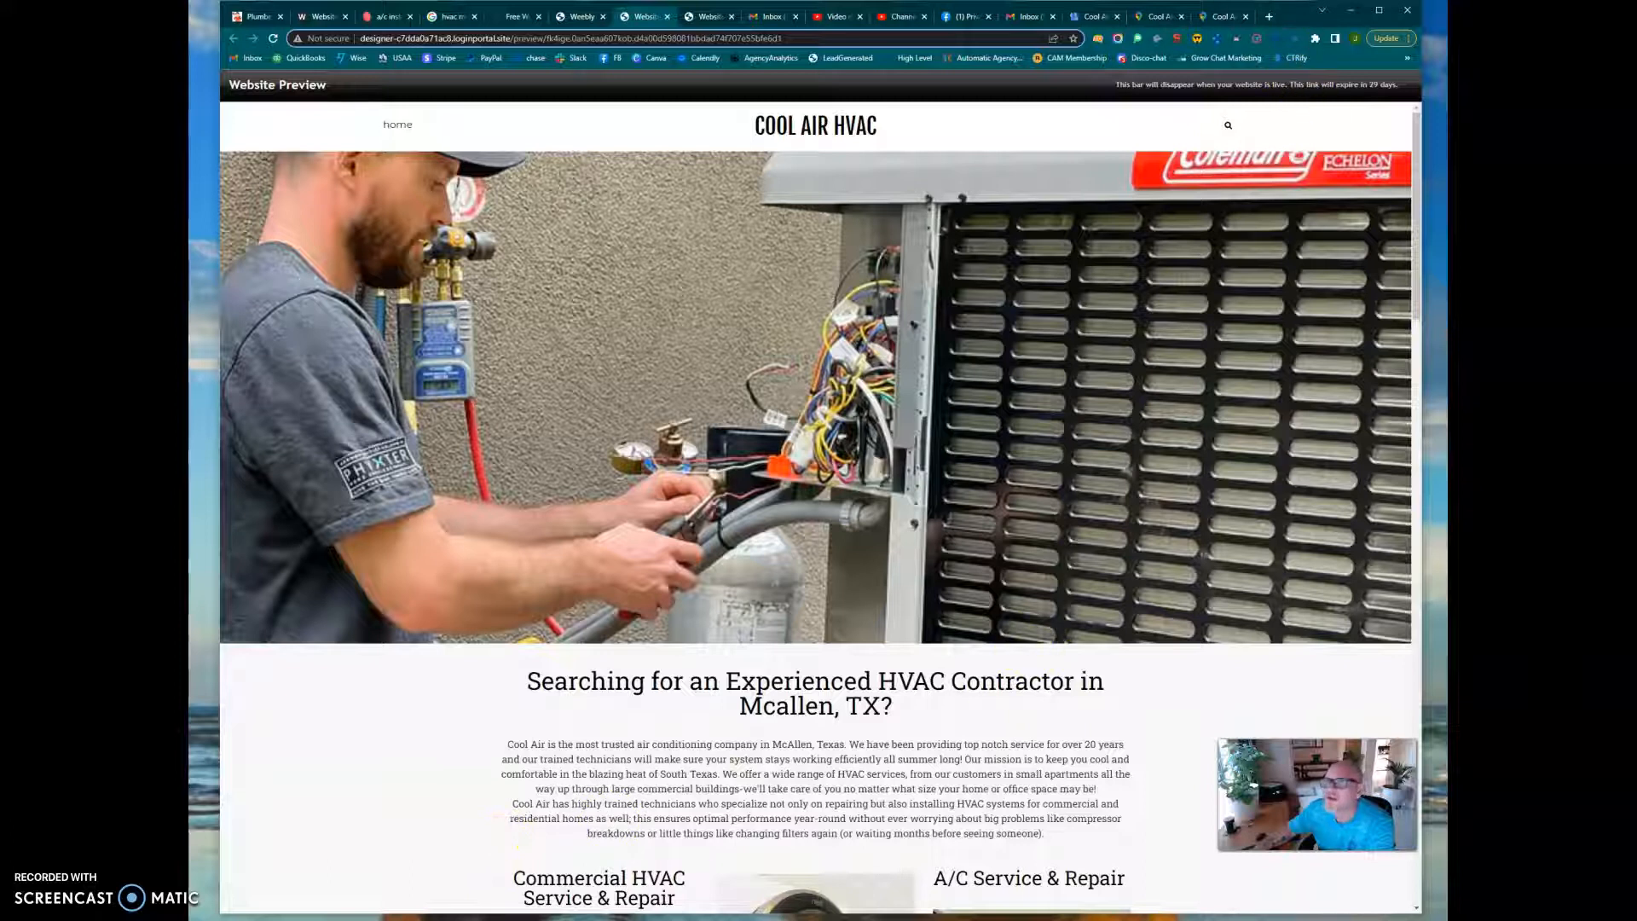
{"action": "left_click", "coordinate": [667, 17]}
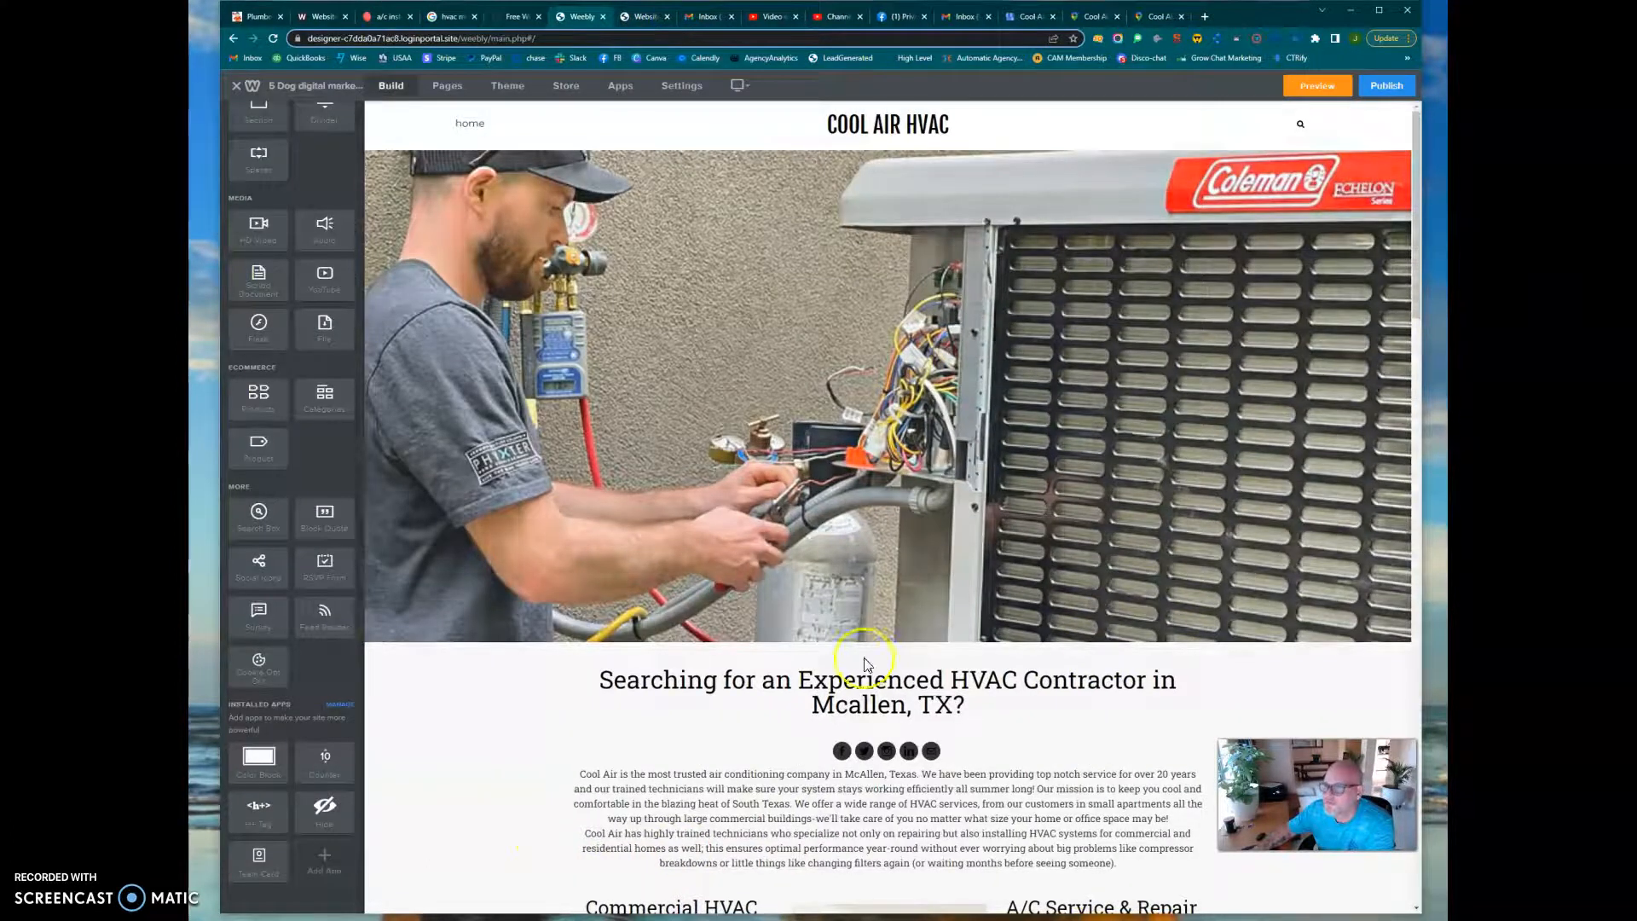
View the Facebook entry of the social icons, including its profile URL and Show settings, and close it
{"action": "left_click", "coordinate": [842, 752]}
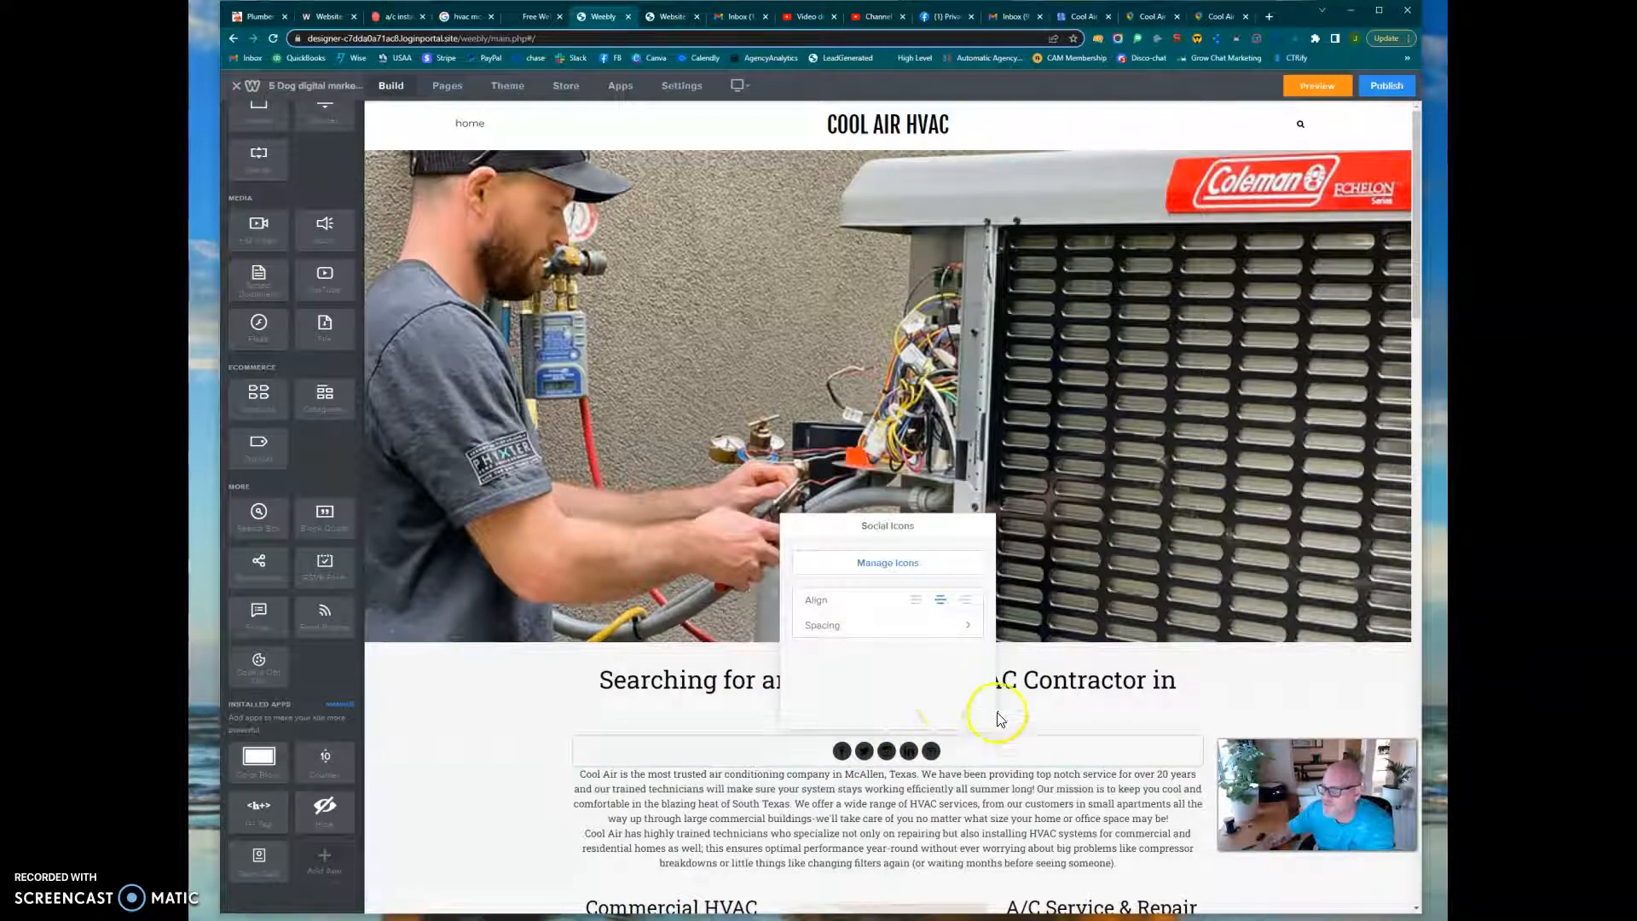
{"action": "left_click", "coordinate": [902, 569]}
{"action": "left_click", "coordinate": [881, 578]}
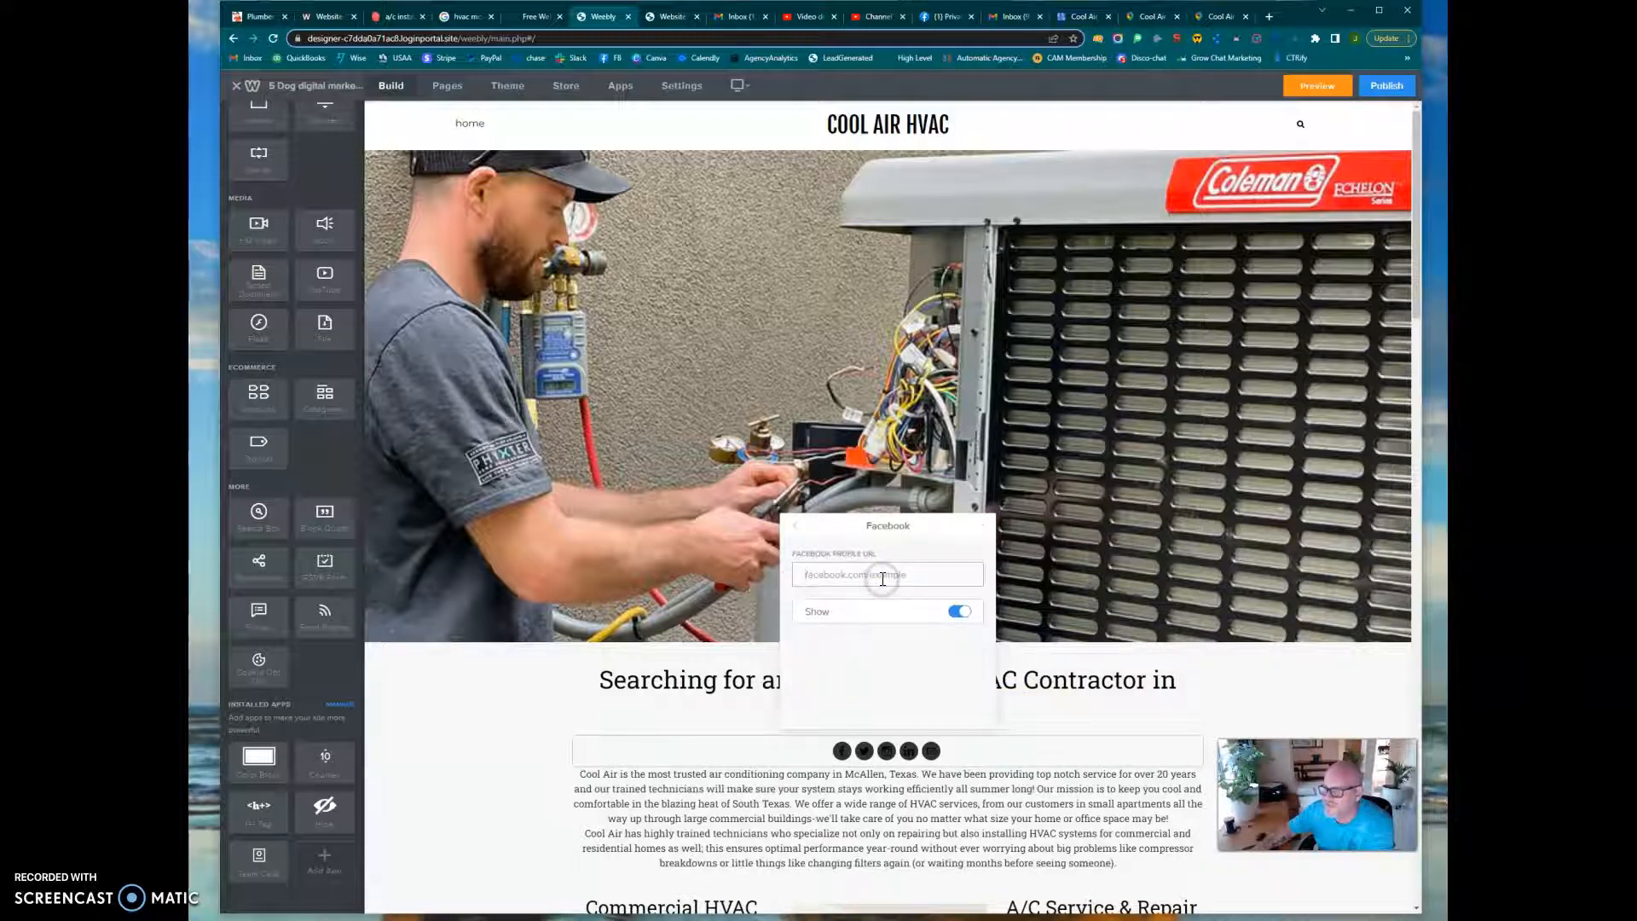
{"action": "left_click", "coordinate": [657, 702]}
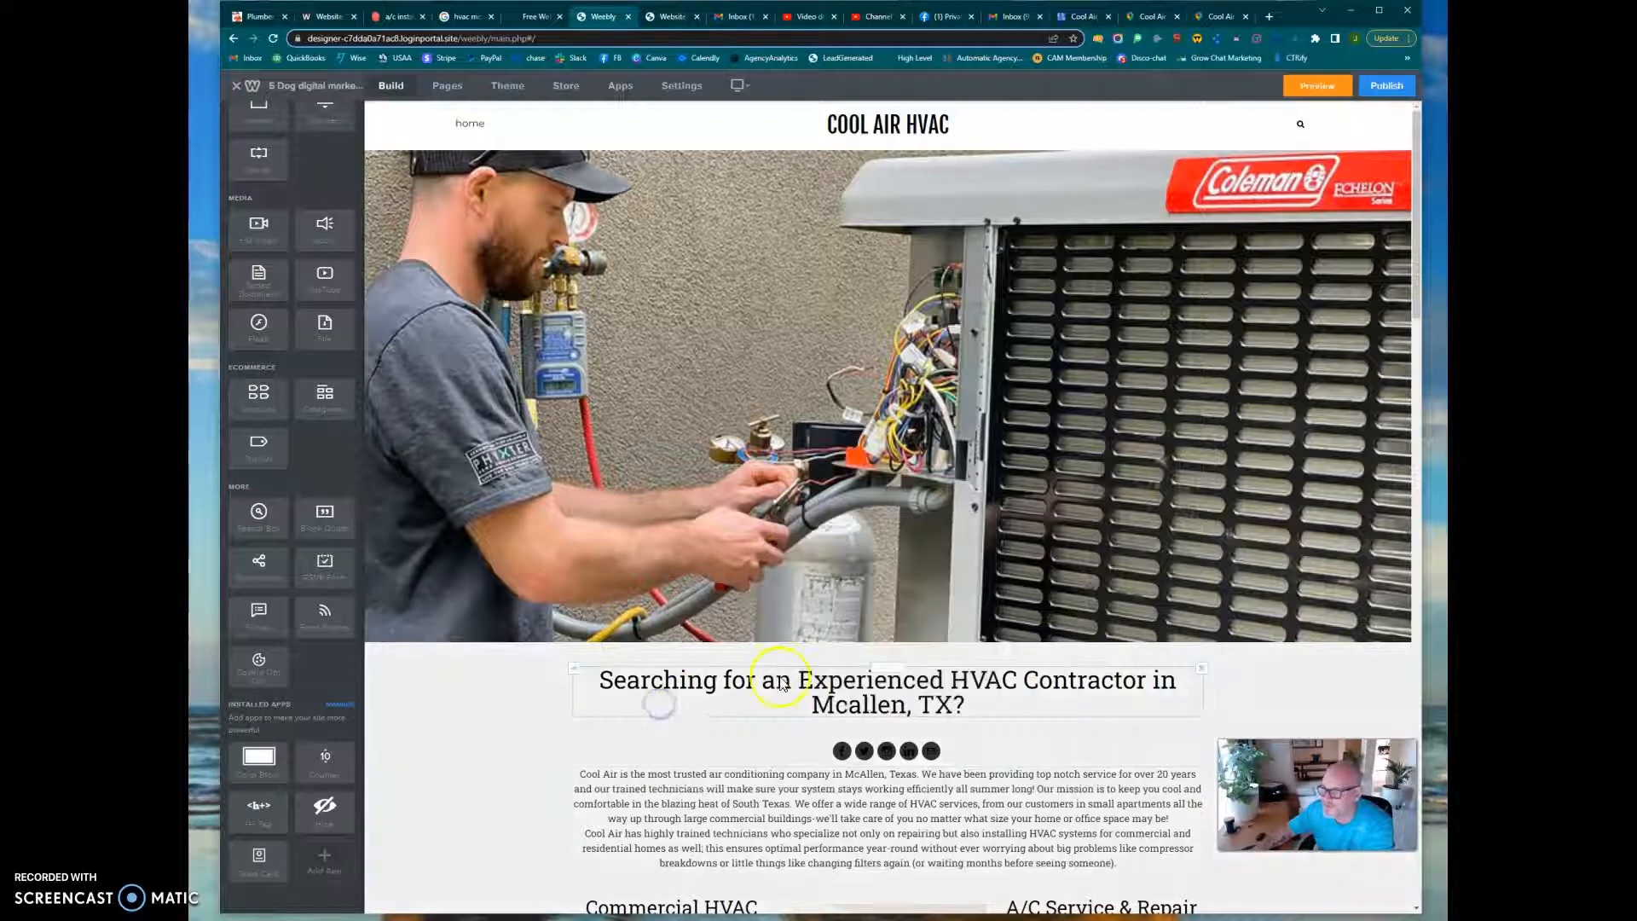
Add a Spacer element between the social icons and the paragraph beginning "Cool Air is the most trusted air conditioning company"
{"action": "scroll", "coordinate": [1020, 758], "scroll_direction": "down", "scroll_amount": 2}
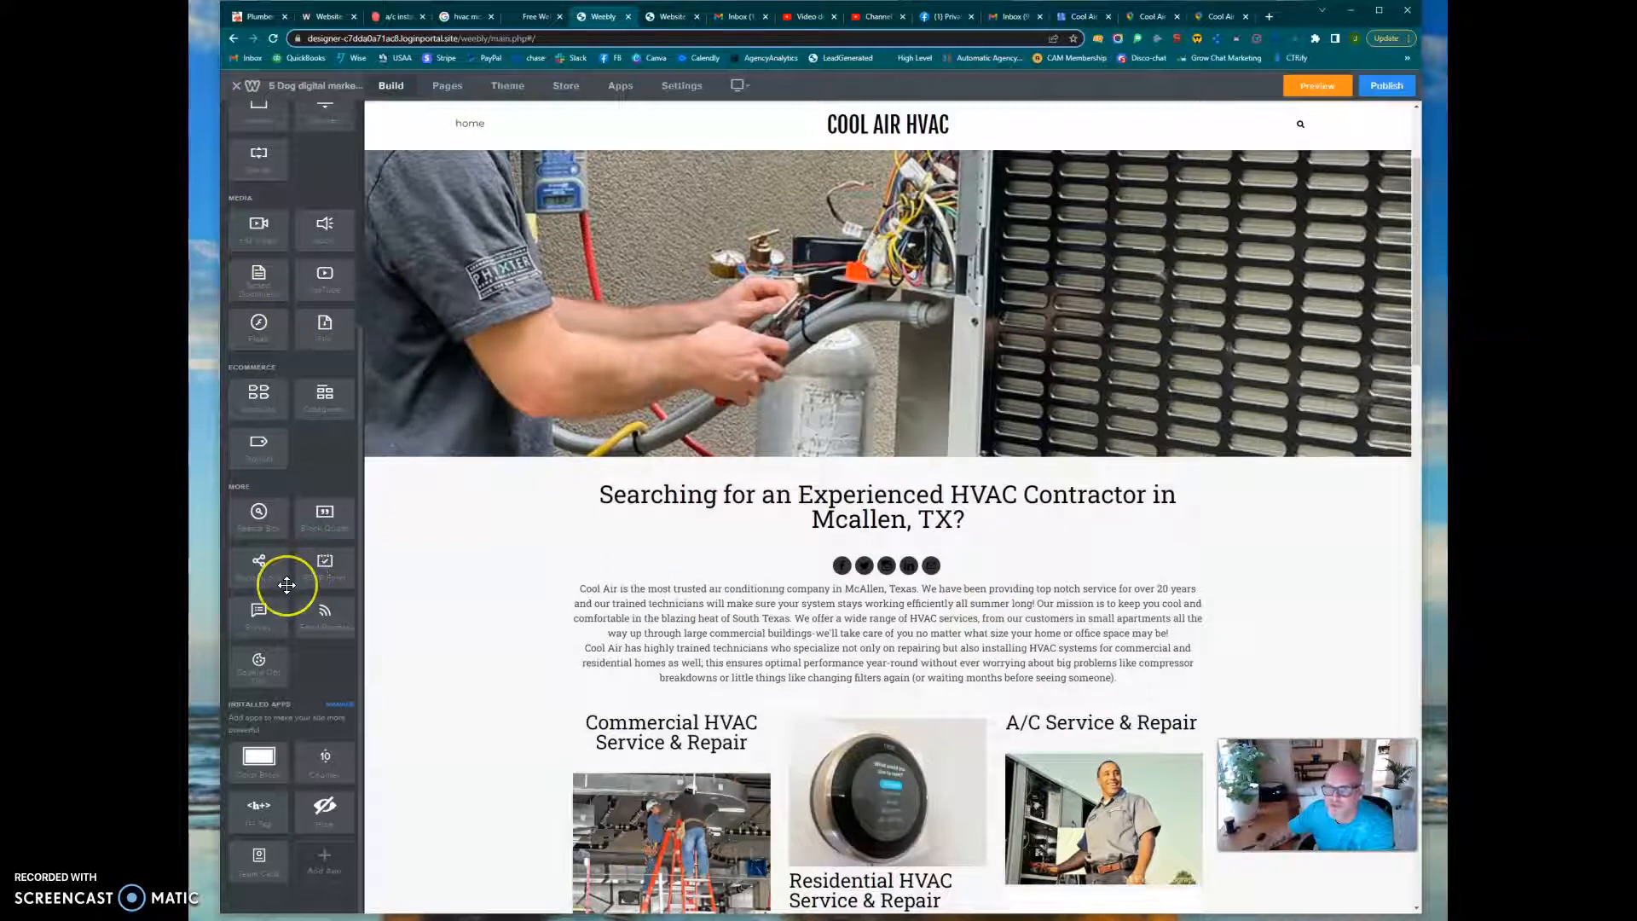
{"action": "scroll", "coordinate": [286, 585], "scroll_direction": "up", "scroll_amount": 1}
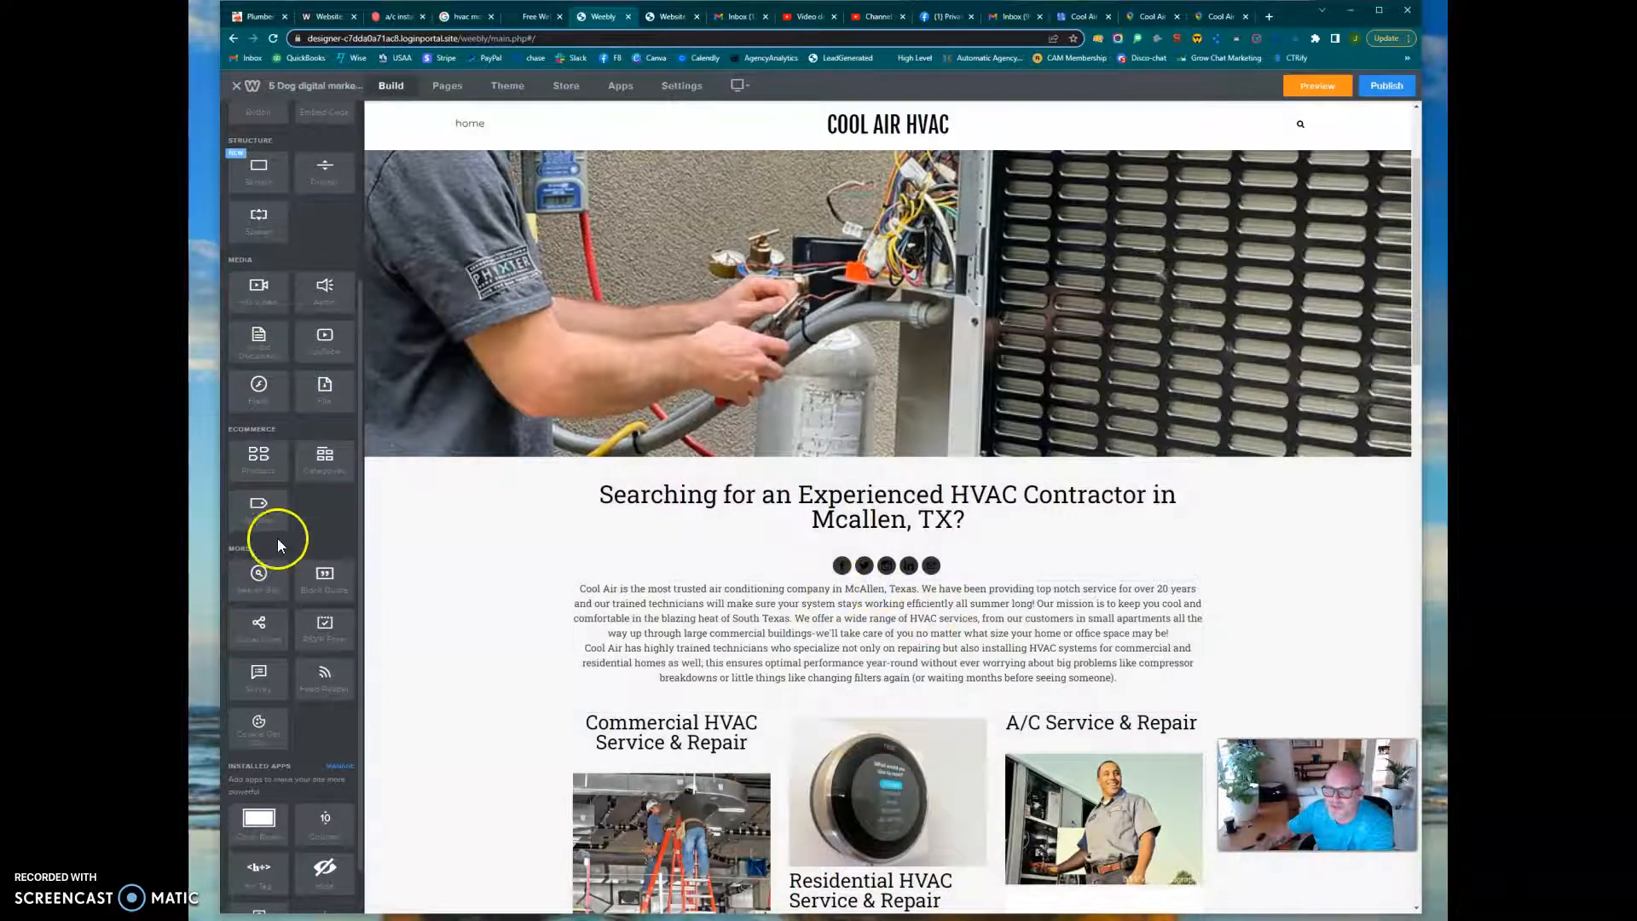
{"action": "scroll", "coordinate": [271, 510], "scroll_direction": "up", "scroll_amount": 3}
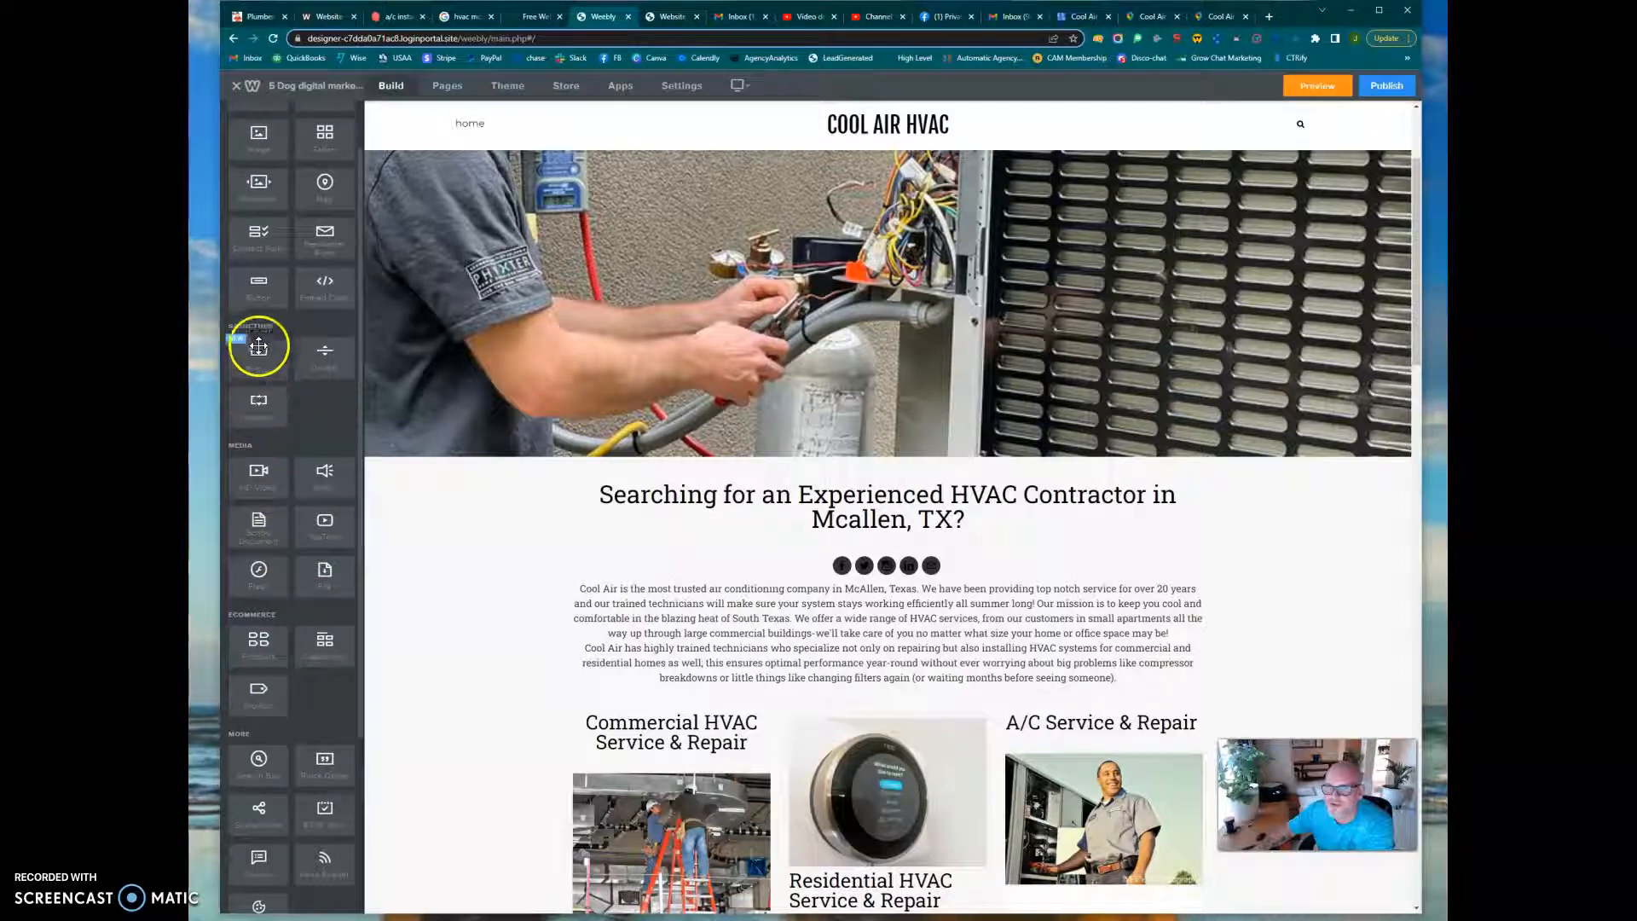
{"action": "left_click_drag", "start_coordinate": [255, 406], "coordinate": [953, 590]}
{"action": "left_click", "coordinate": [952, 591]}
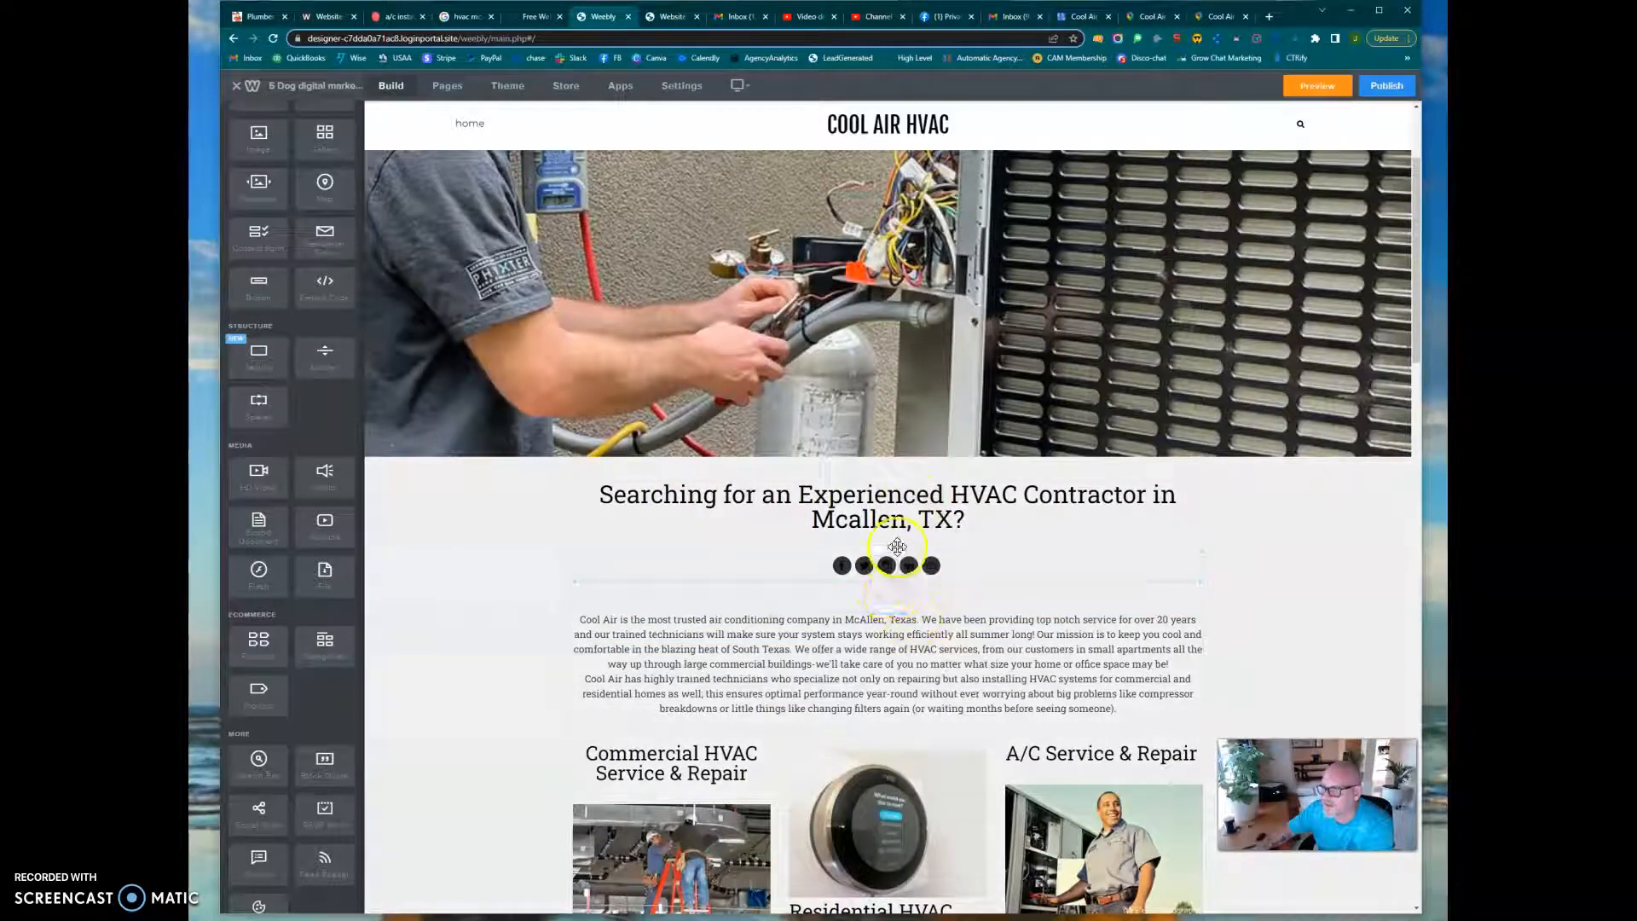
Look over the page down to the map and open the SEO settings of the Home page
{"action": "scroll", "coordinate": [797, 625], "scroll_direction": "down", "scroll_amount": 15}
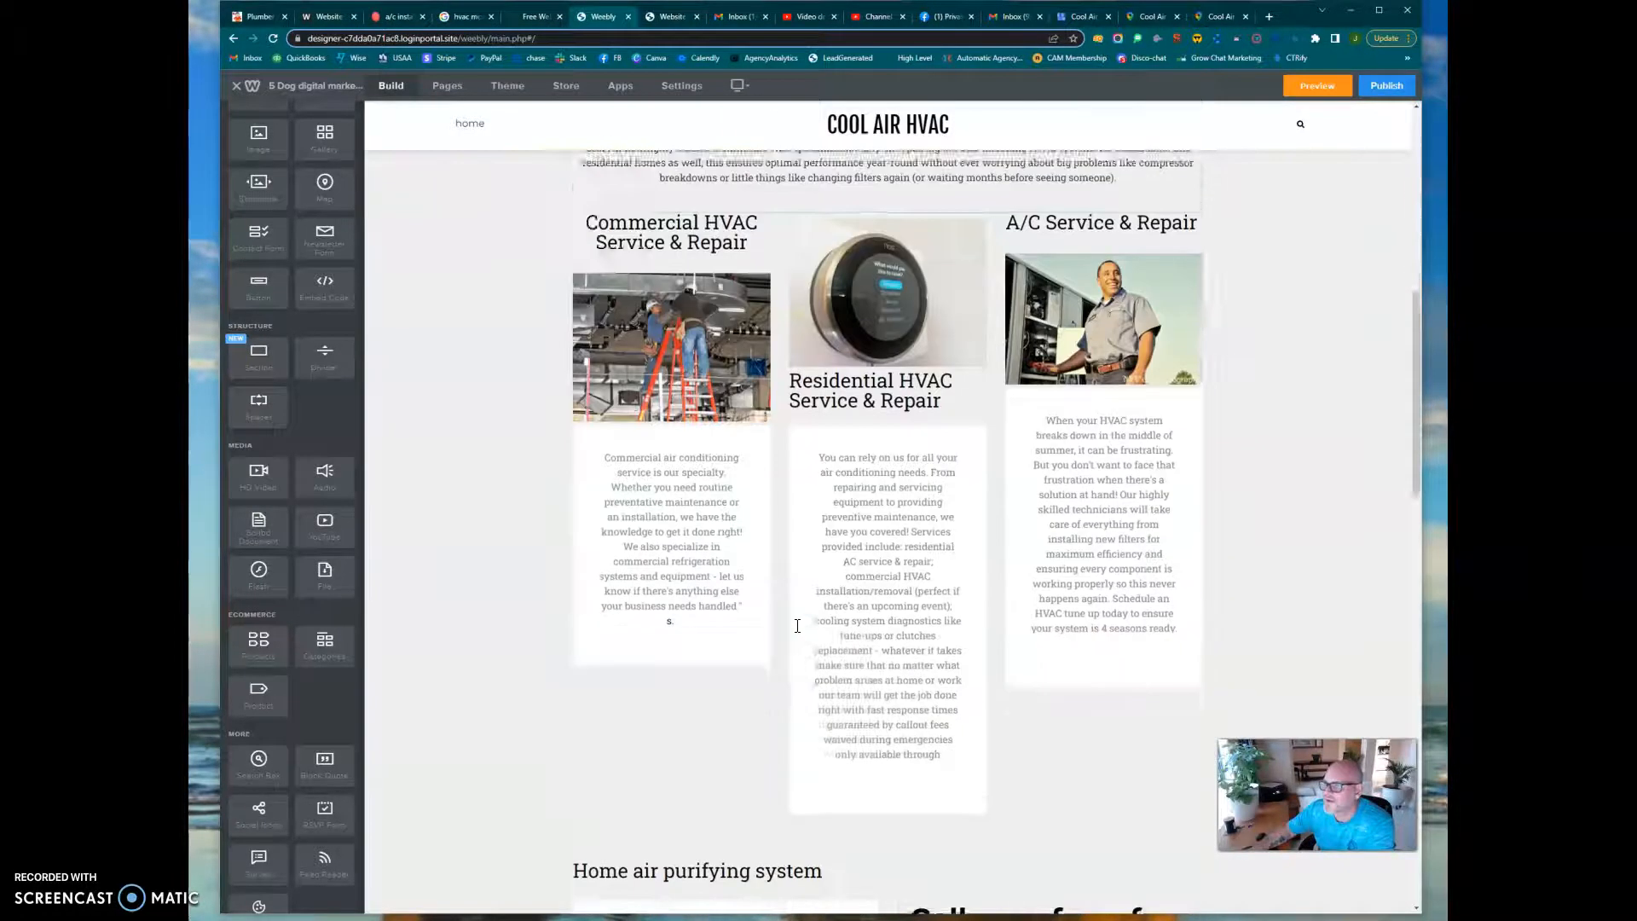
{"action": "scroll", "coordinate": [797, 625], "scroll_direction": "down", "scroll_amount": 6}
{"action": "left_click", "coordinate": [426, 152]}
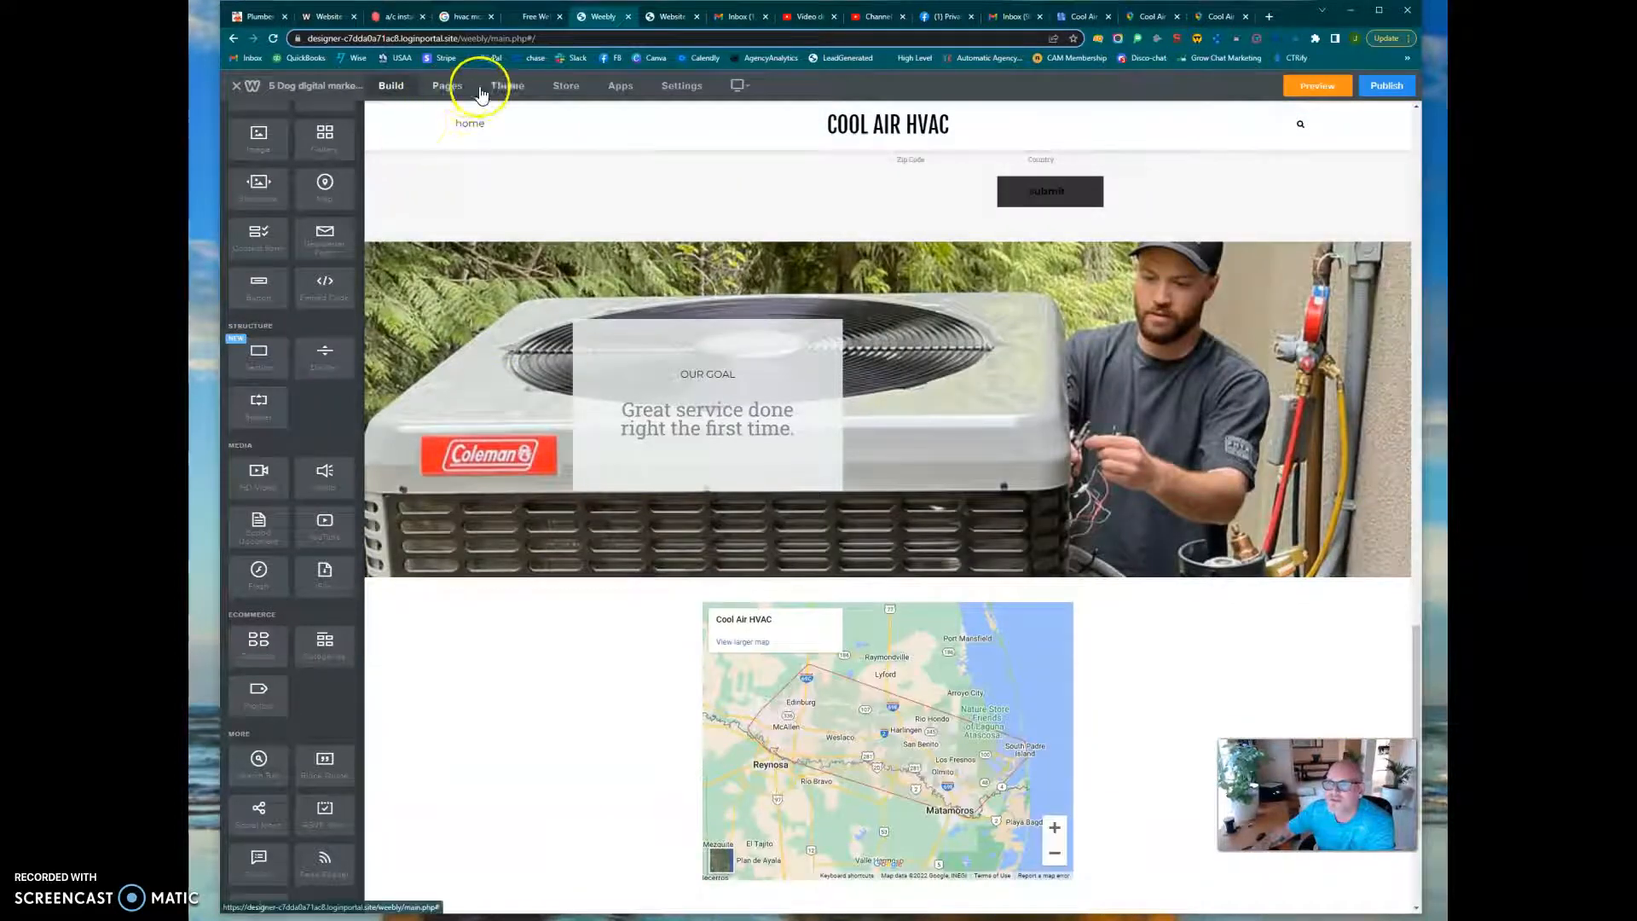
{"action": "scroll", "coordinate": [337, 214], "scroll_direction": "up", "scroll_amount": 2}
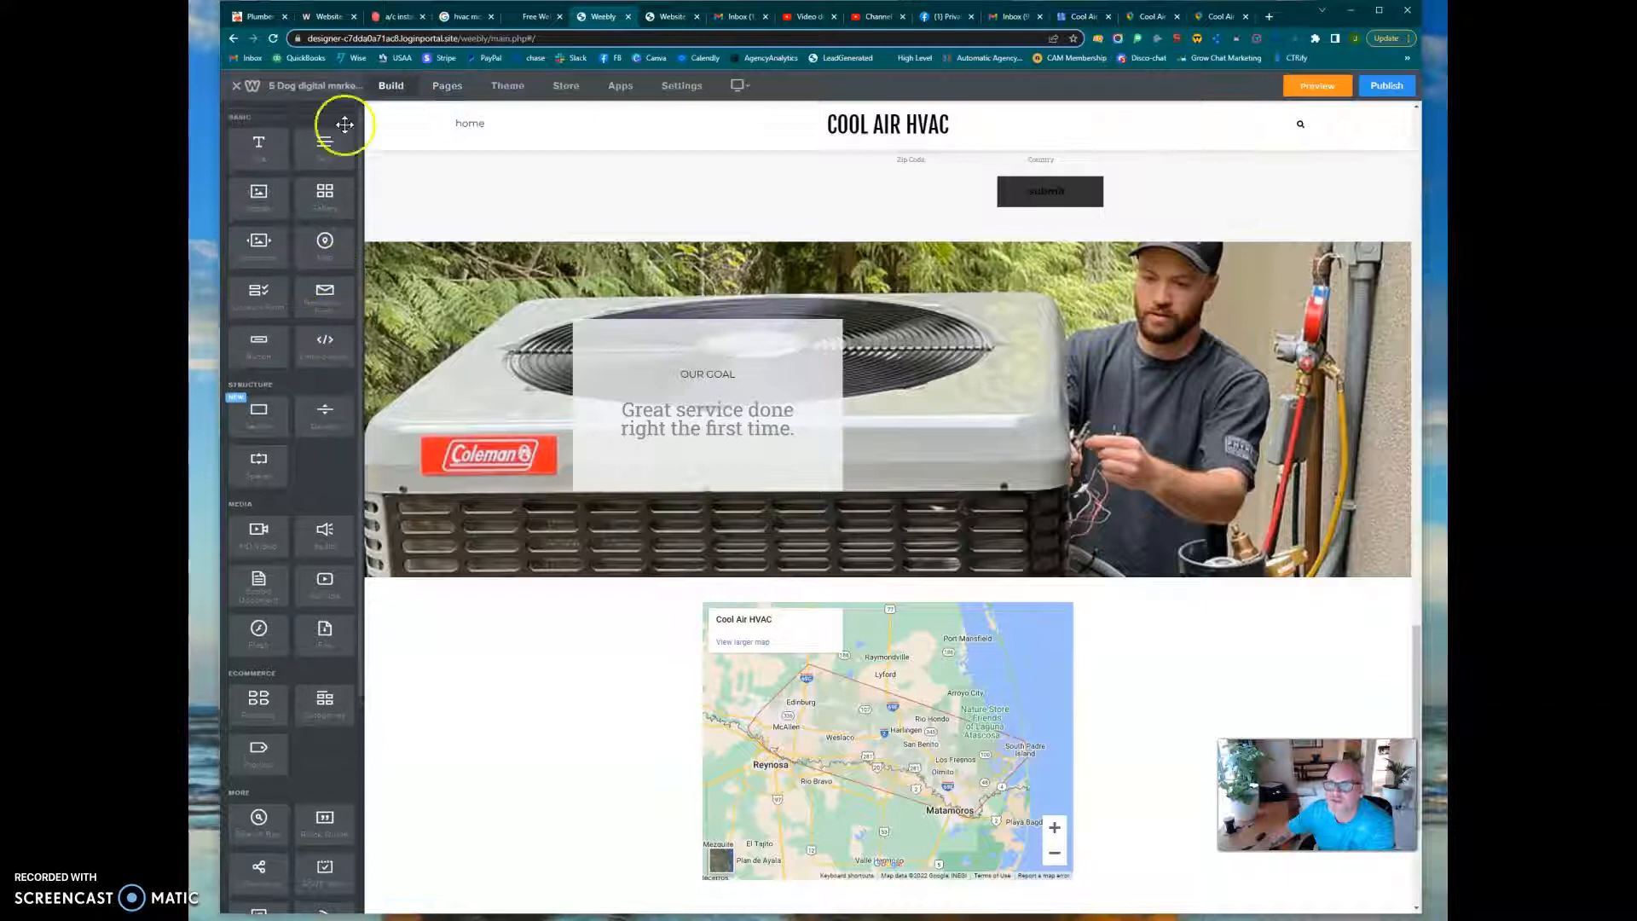
{"action": "left_click", "coordinate": [447, 88]}
{"action": "left_click", "coordinate": [282, 149]}
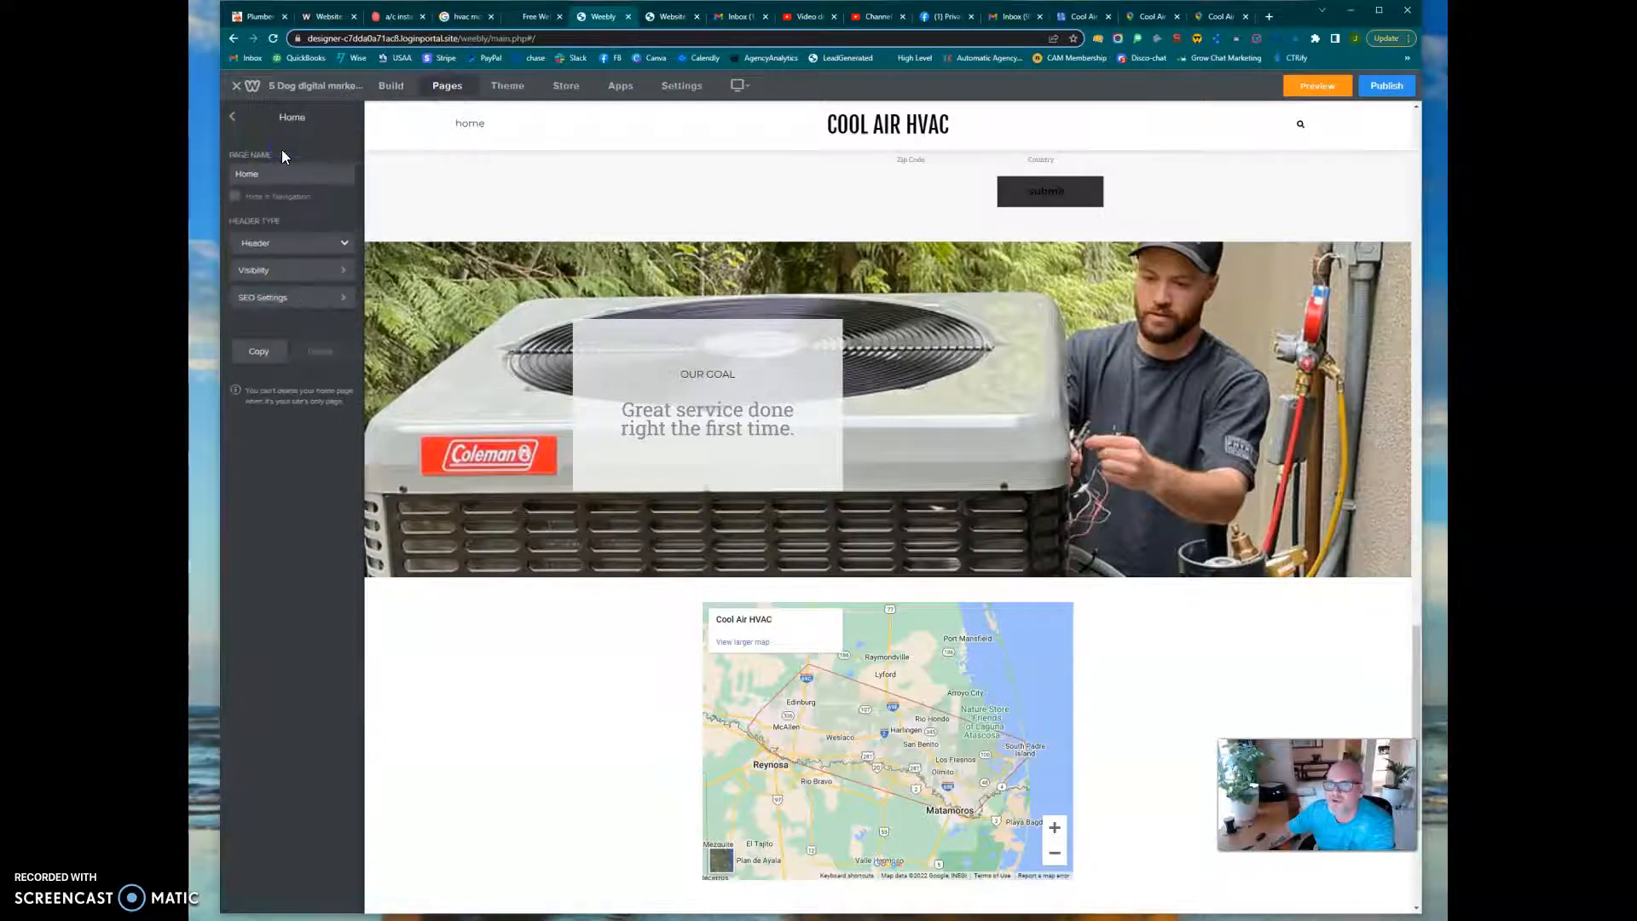
{"action": "left_click", "coordinate": [282, 298]}
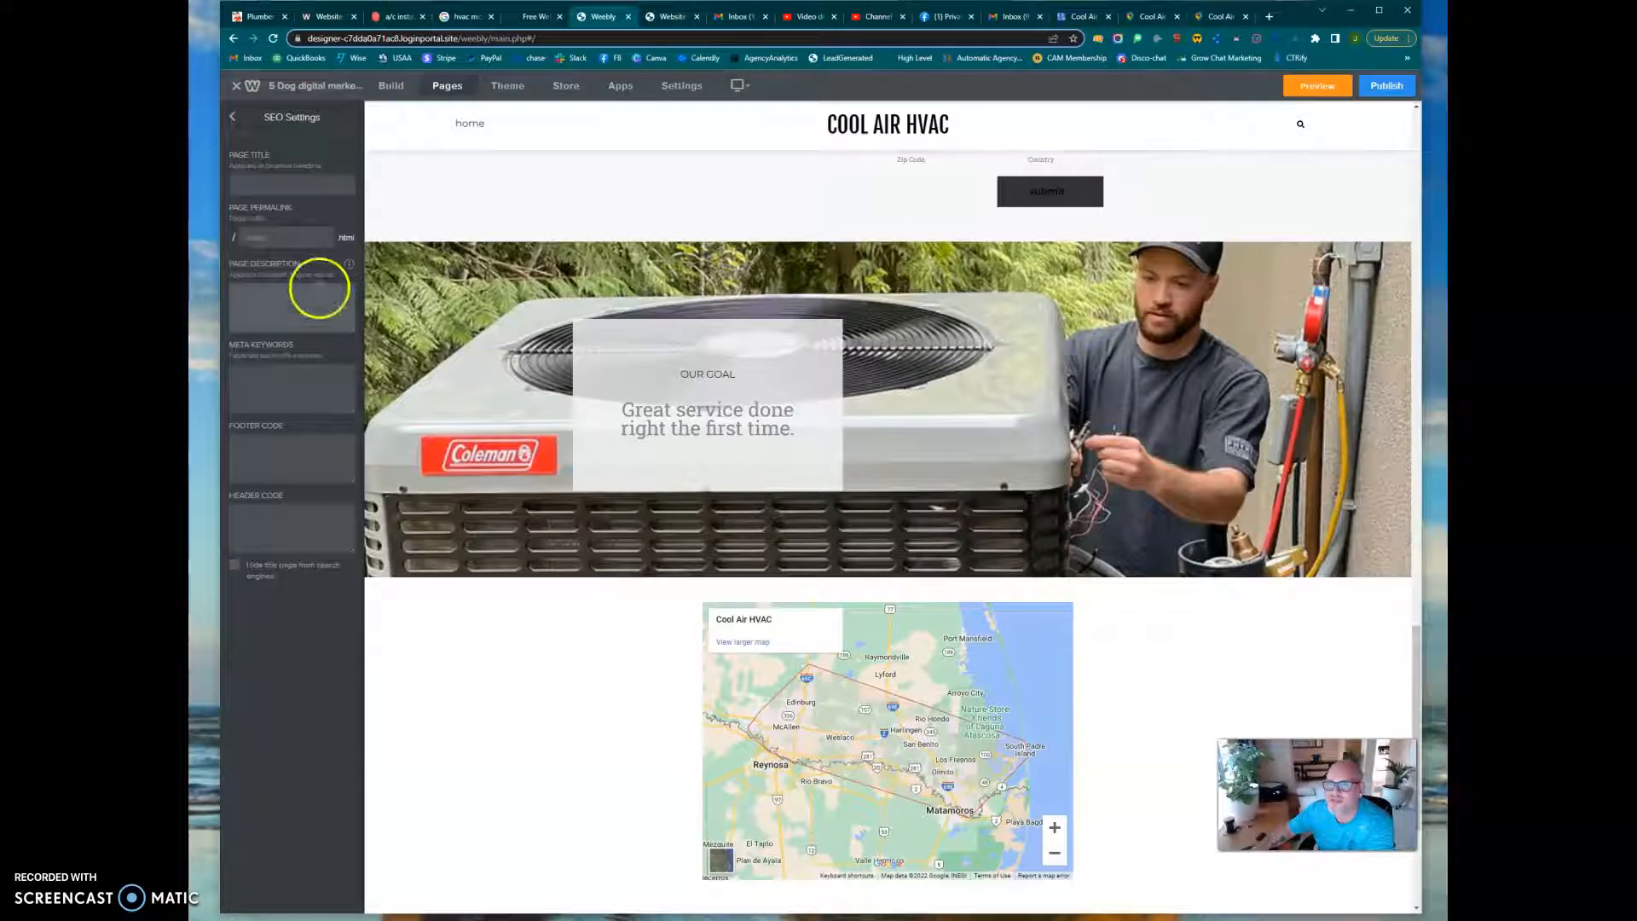
Enter the page title "Cool Air HVAC | HVAC Contractor in Mcallen, TX?", copying the part after the company name from the main heading
{"action": "left_click", "coordinate": [292, 185]}
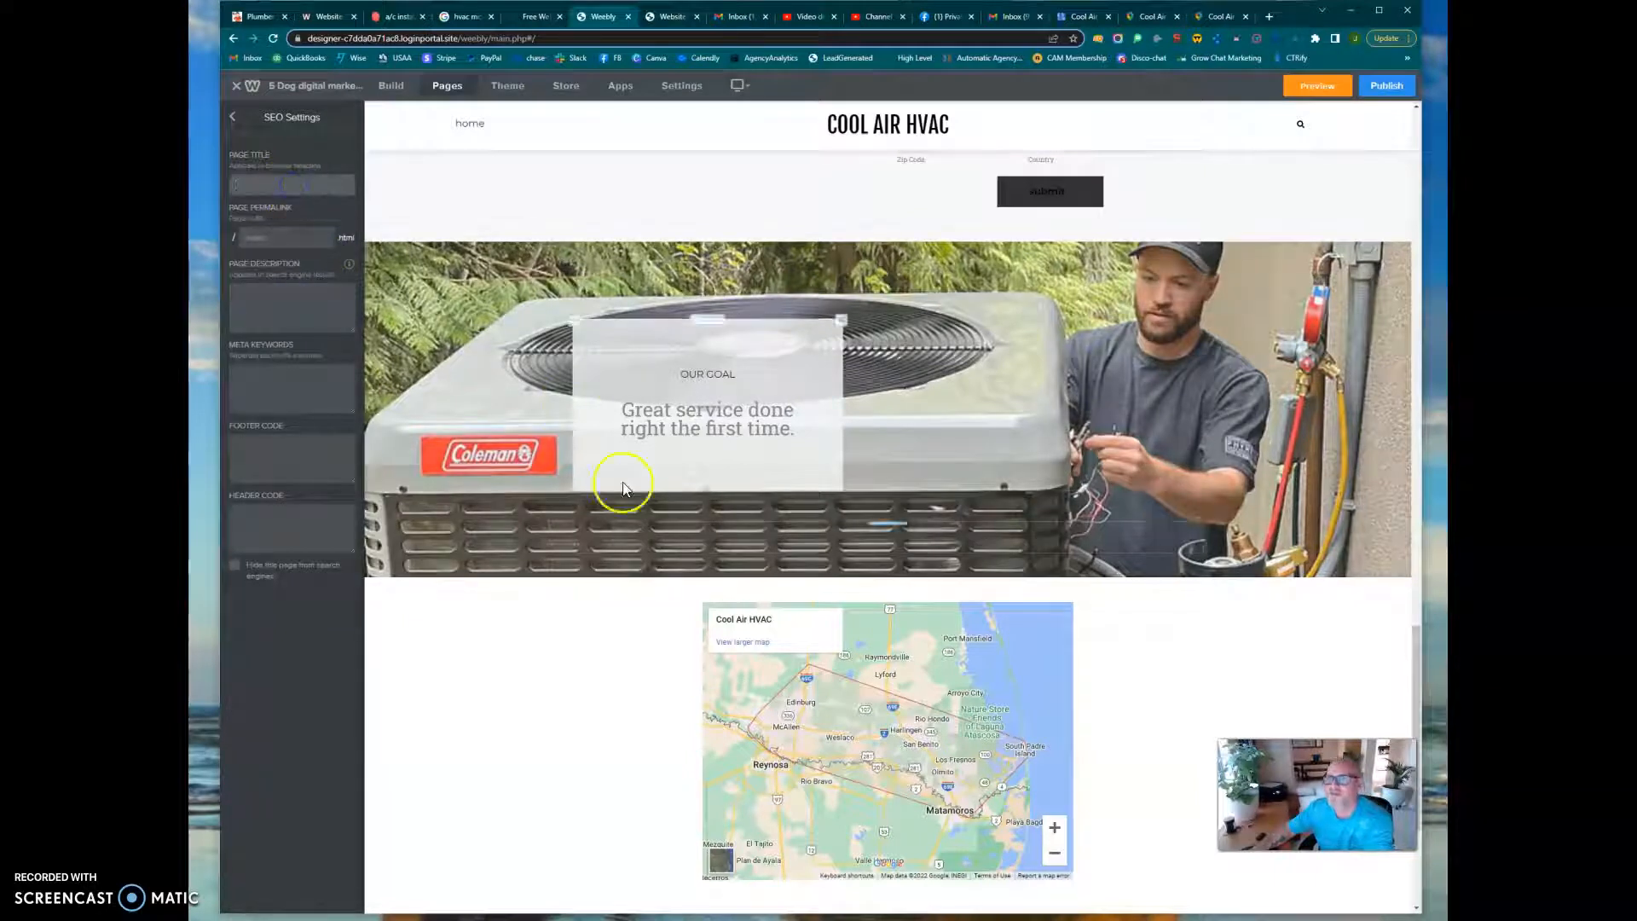
{"action": "scroll", "coordinate": [662, 540], "scroll_direction": "up", "scroll_amount": 10}
{"action": "scroll", "coordinate": [687, 514], "scroll_direction": "up", "scroll_amount": 8}
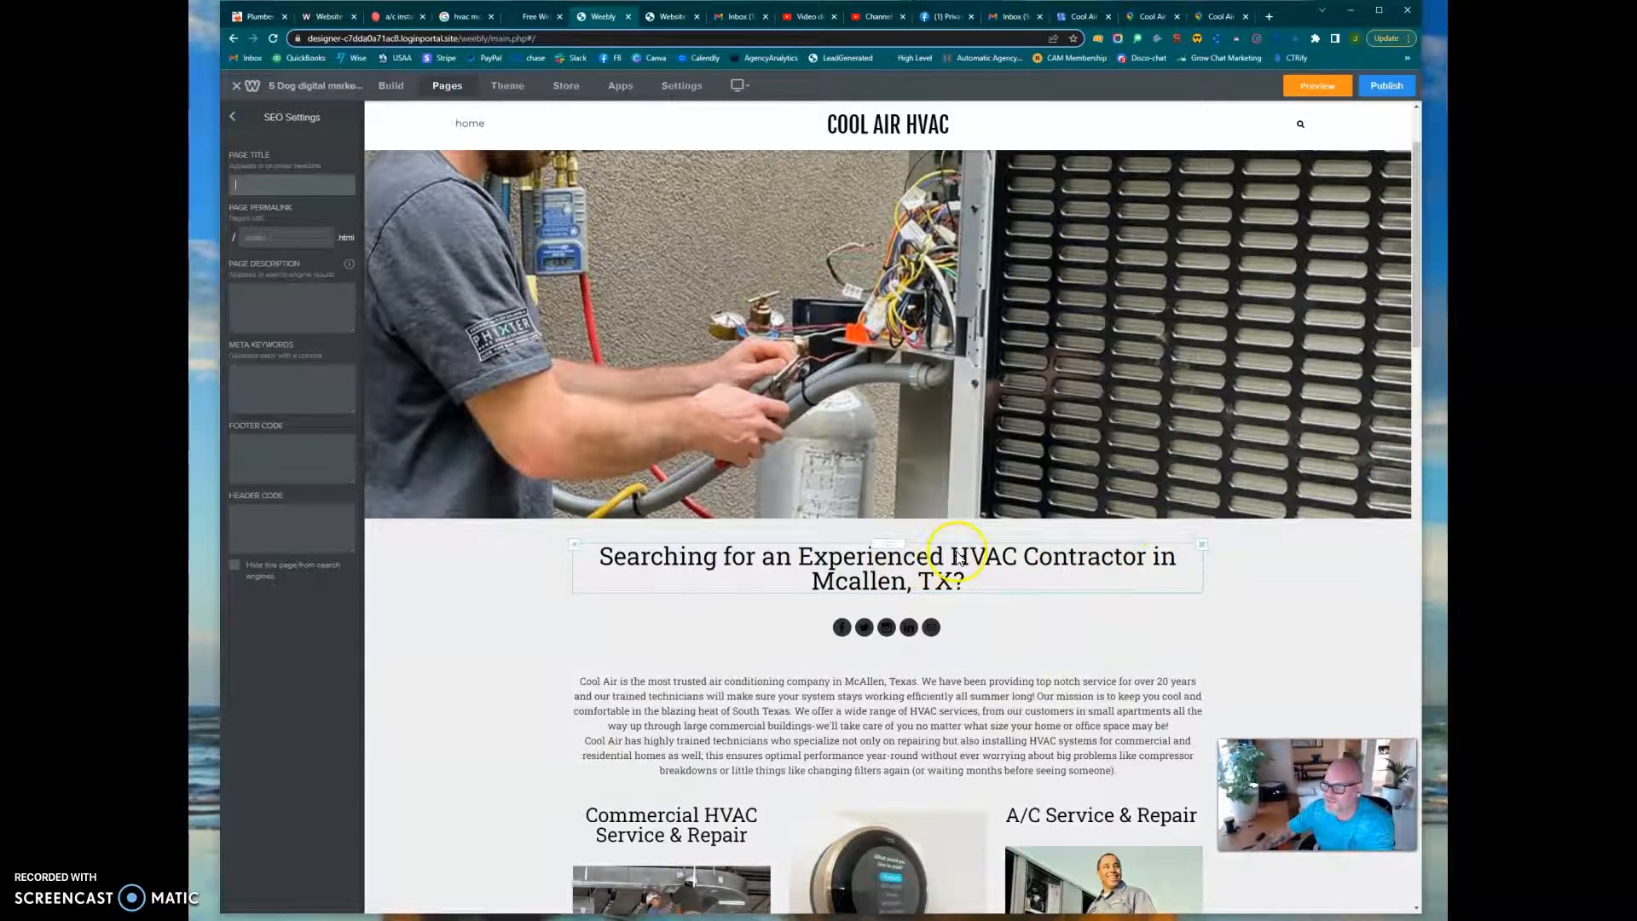
{"action": "left_click", "coordinate": [958, 558]}
{"action": "left_click_drag", "start_coordinate": [956, 558], "coordinate": [965, 585]}
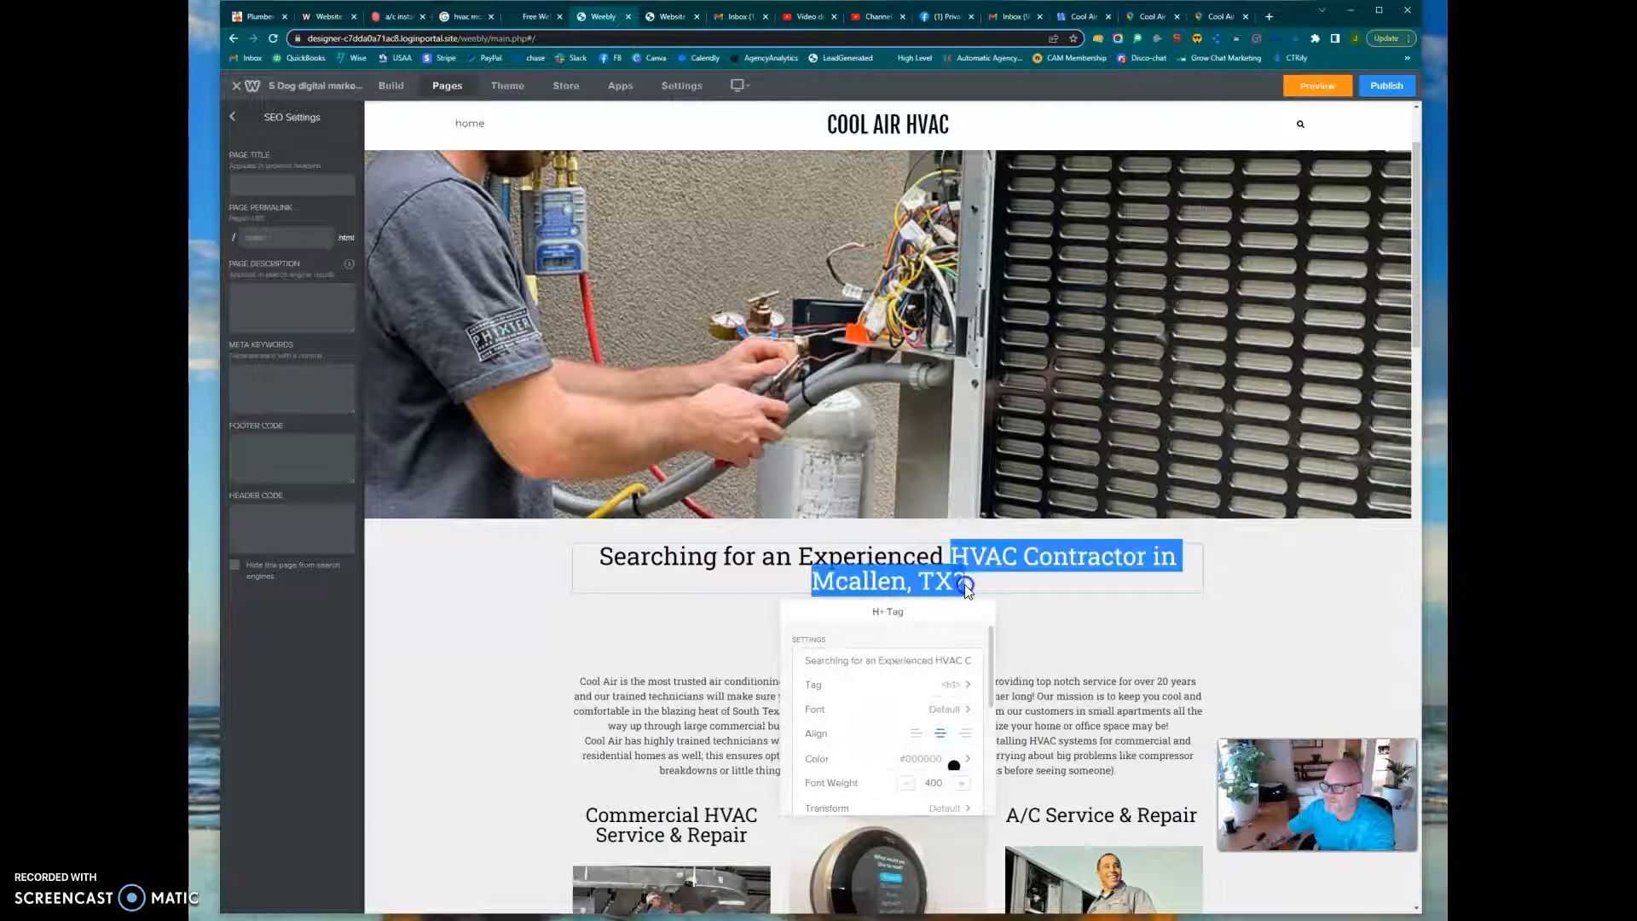
{"action": "left_click", "coordinate": [309, 185]}
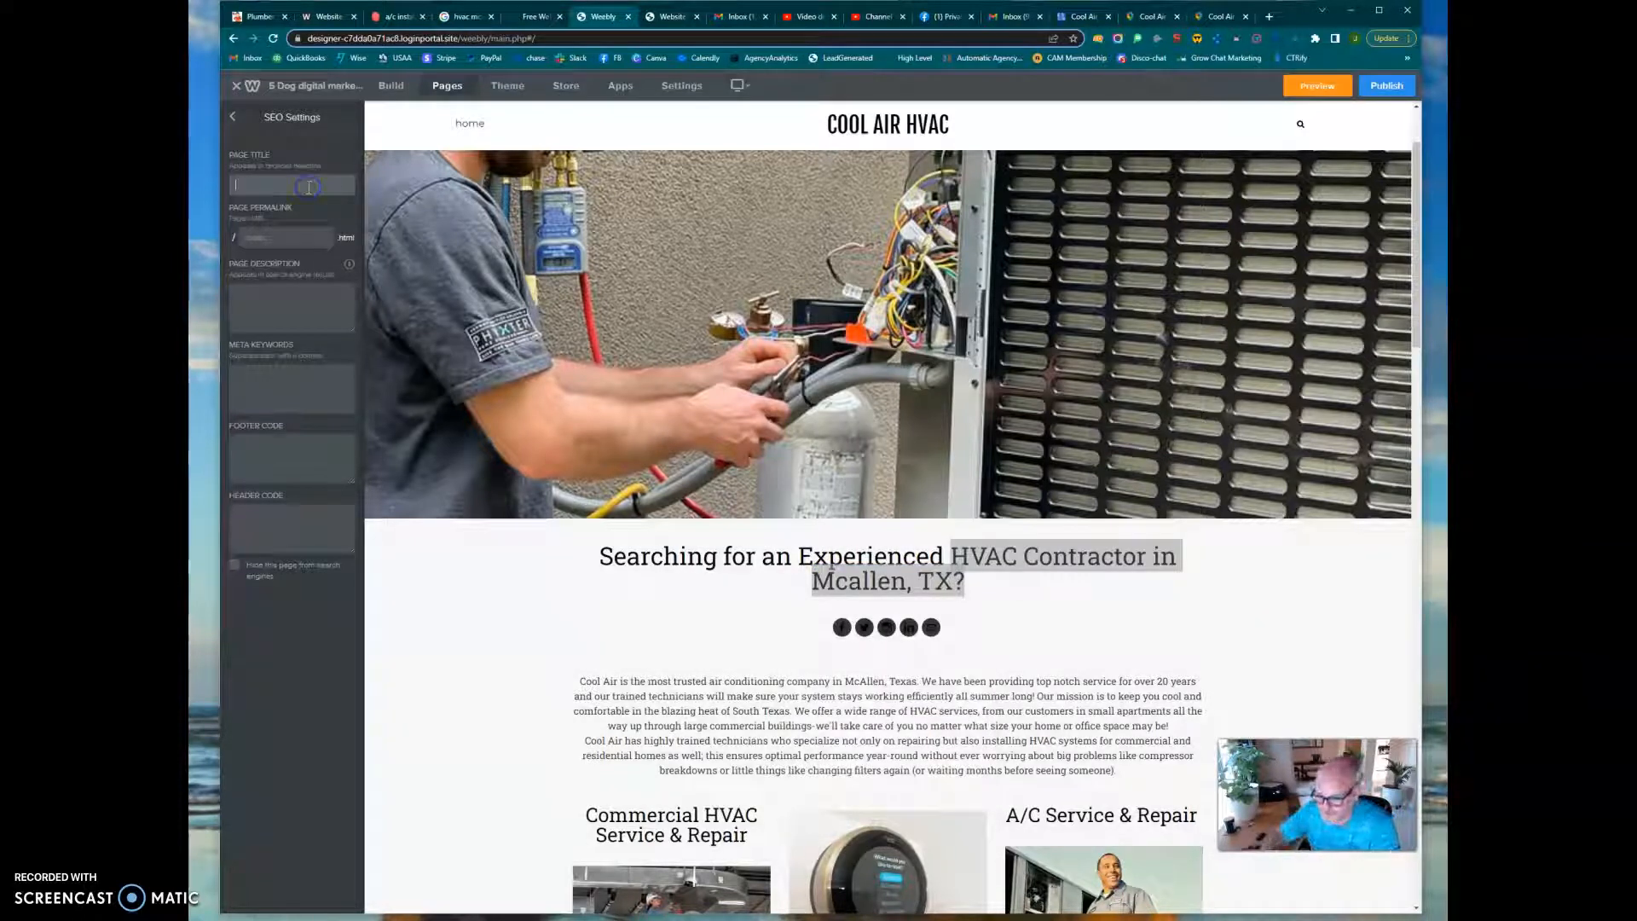
{"action": "type", "text": "Cool Air HVAC |"}
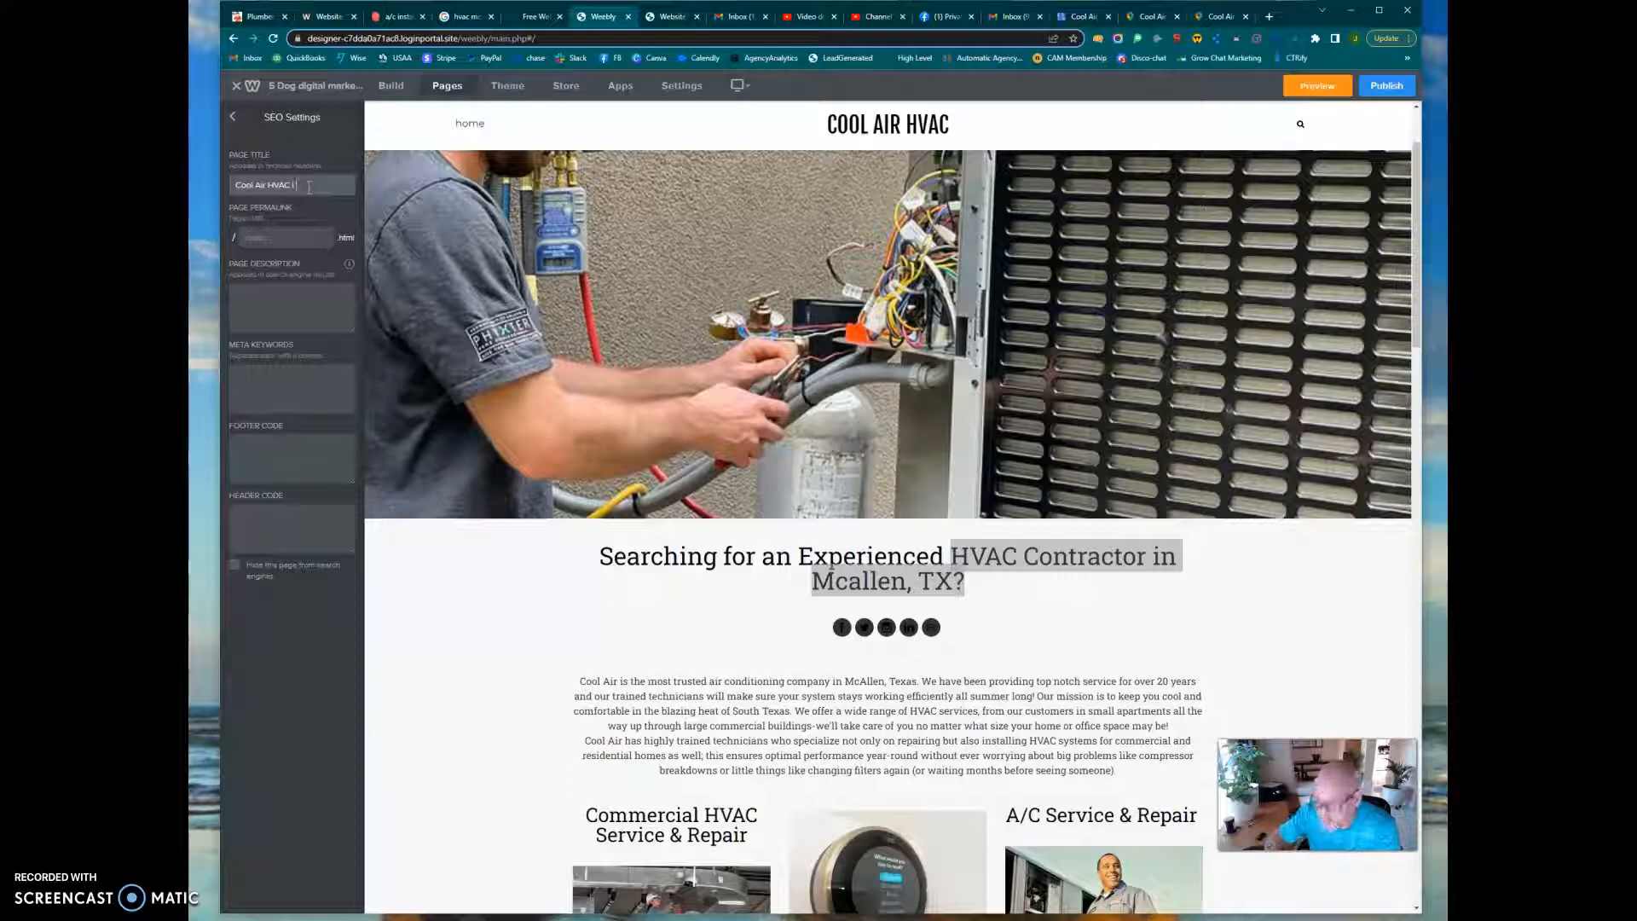
{"action": "key", "text": "ctrl+v"}
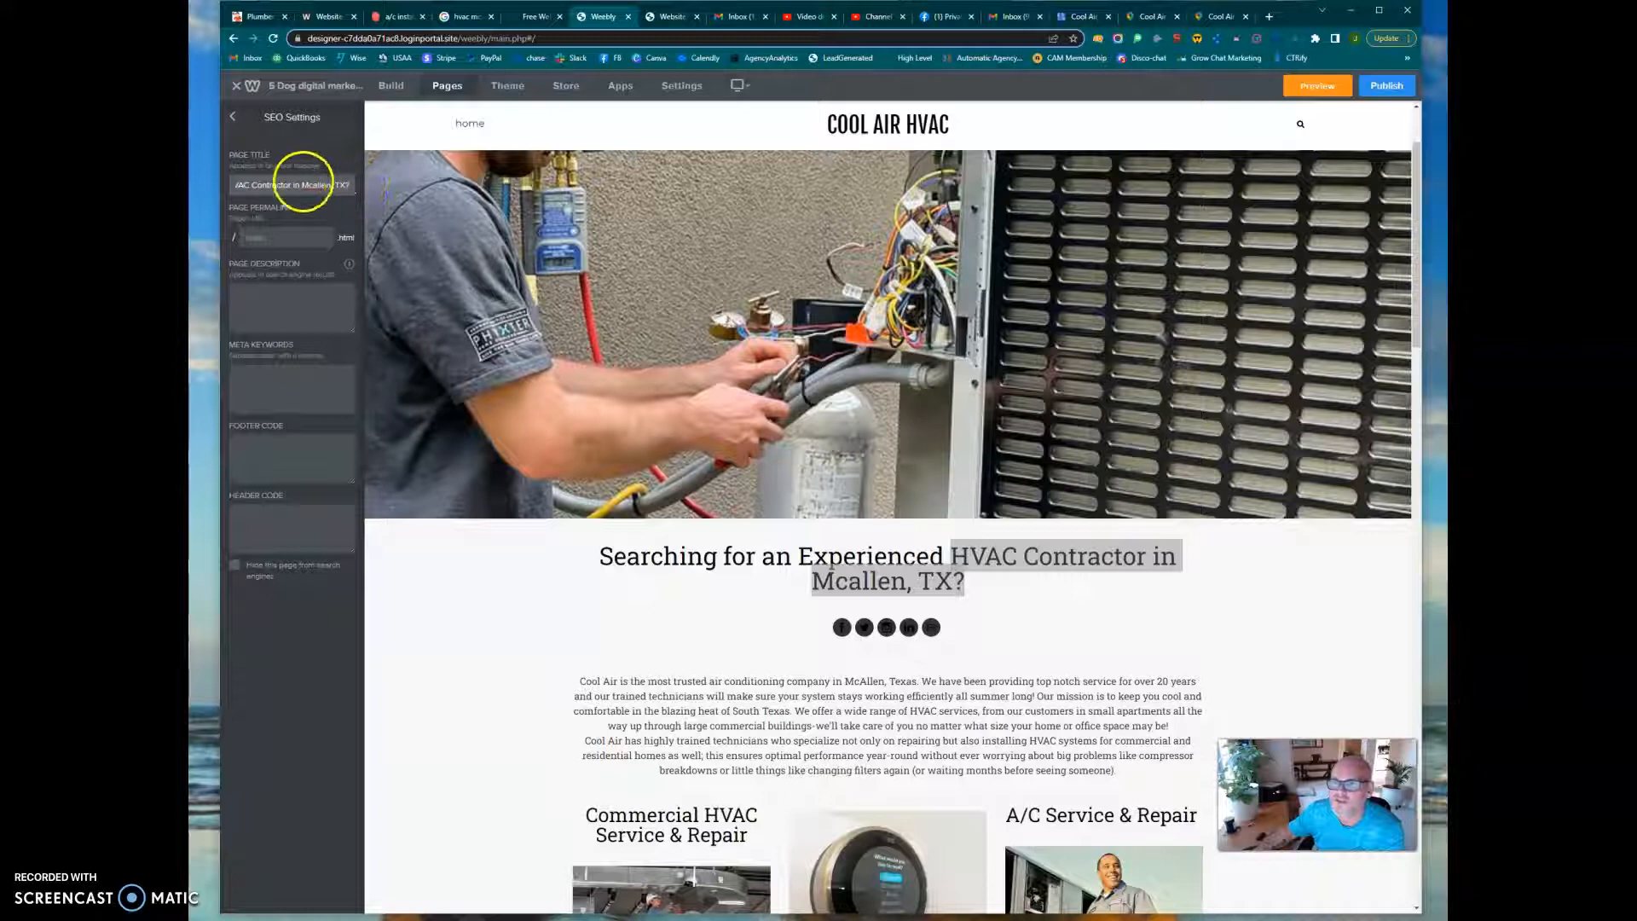
Remove the word "in" and the question mark from the page title
{"action": "left_click", "coordinate": [302, 184]}
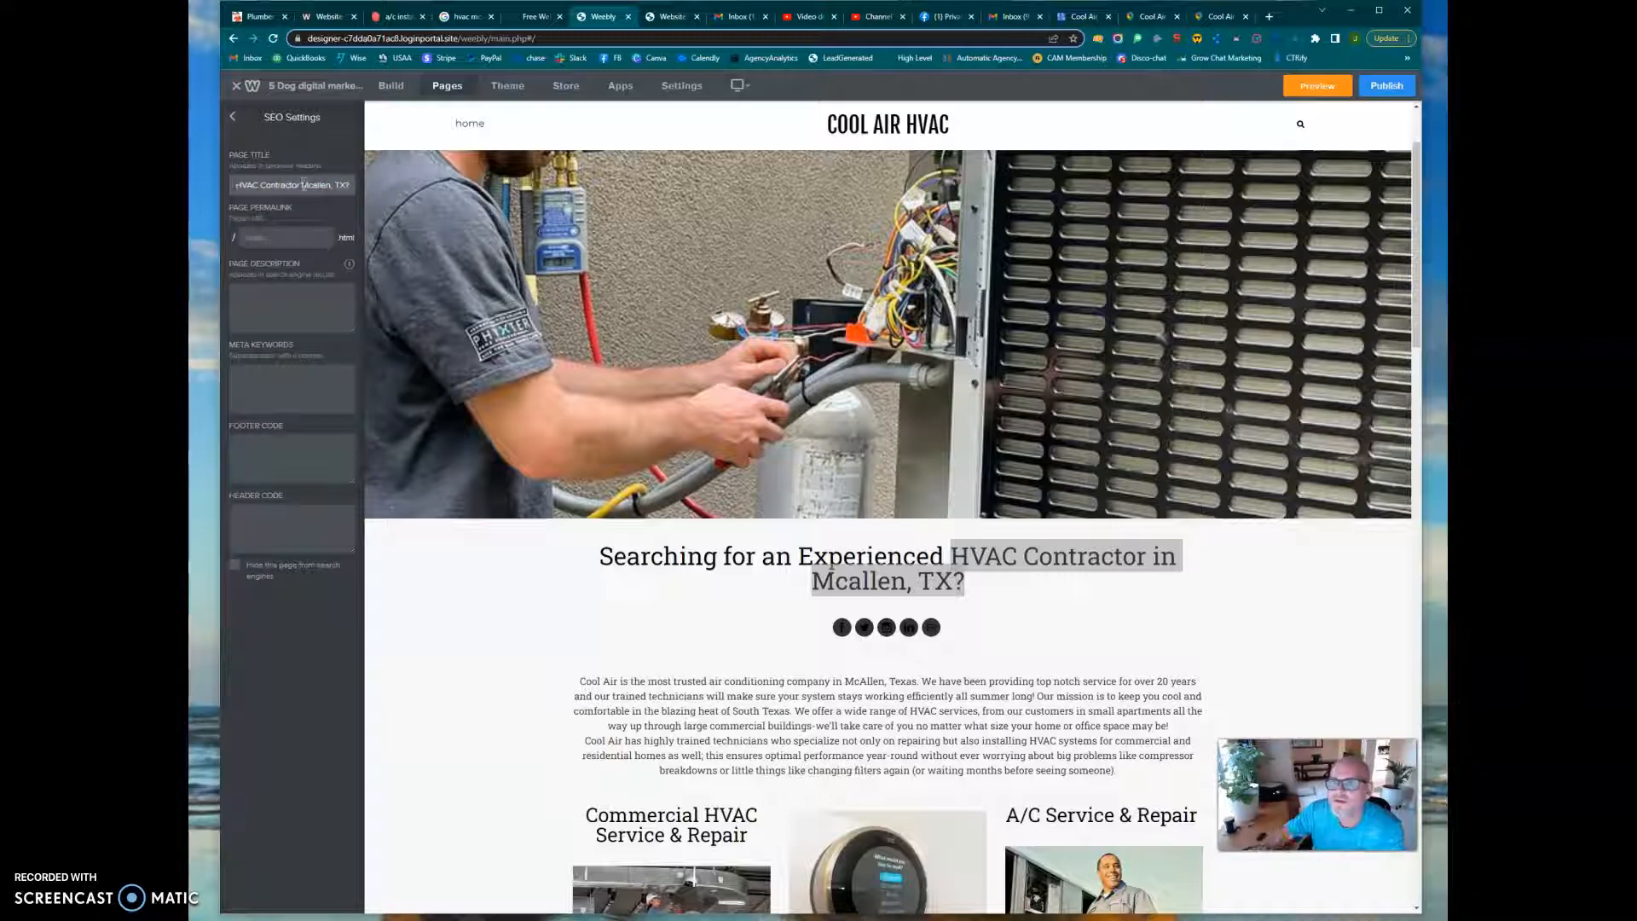
{"action": "left_click", "coordinate": [349, 184]}
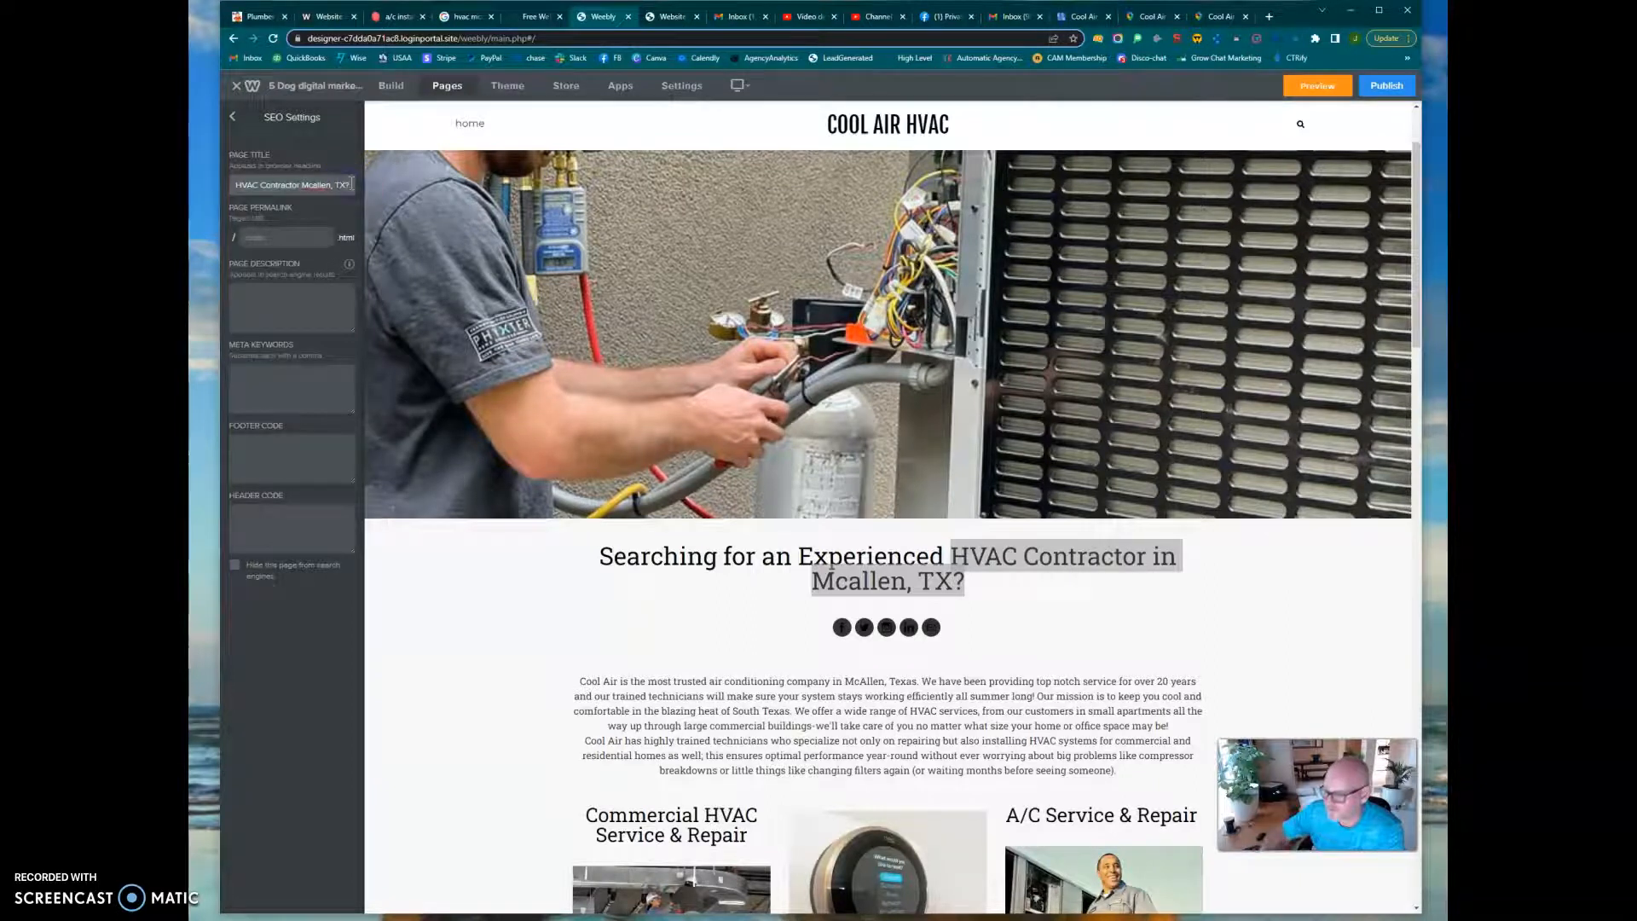
{"action": "key", "text": "BackSpace"}
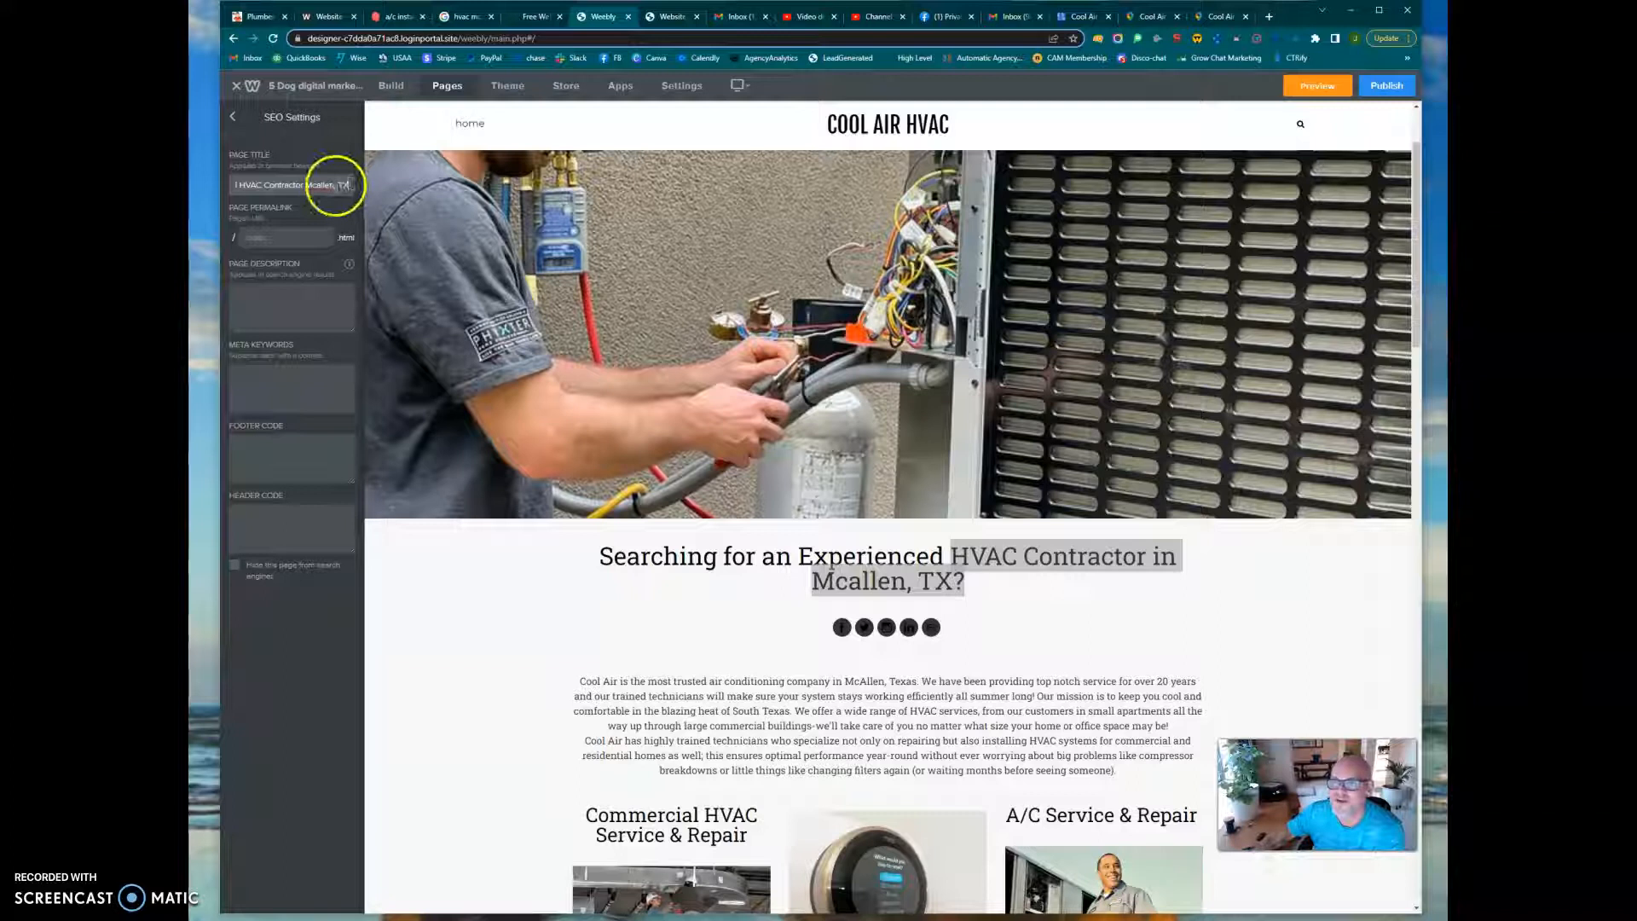
{"action": "key", "text": "BackSpace"}
Enter the page description "The Top HVAC Contractor in the entire Rio Grande Valley. Call today for a free Quote"
{"action": "left_click", "coordinate": [282, 237]}
{"action": "left_click", "coordinate": [270, 298]}
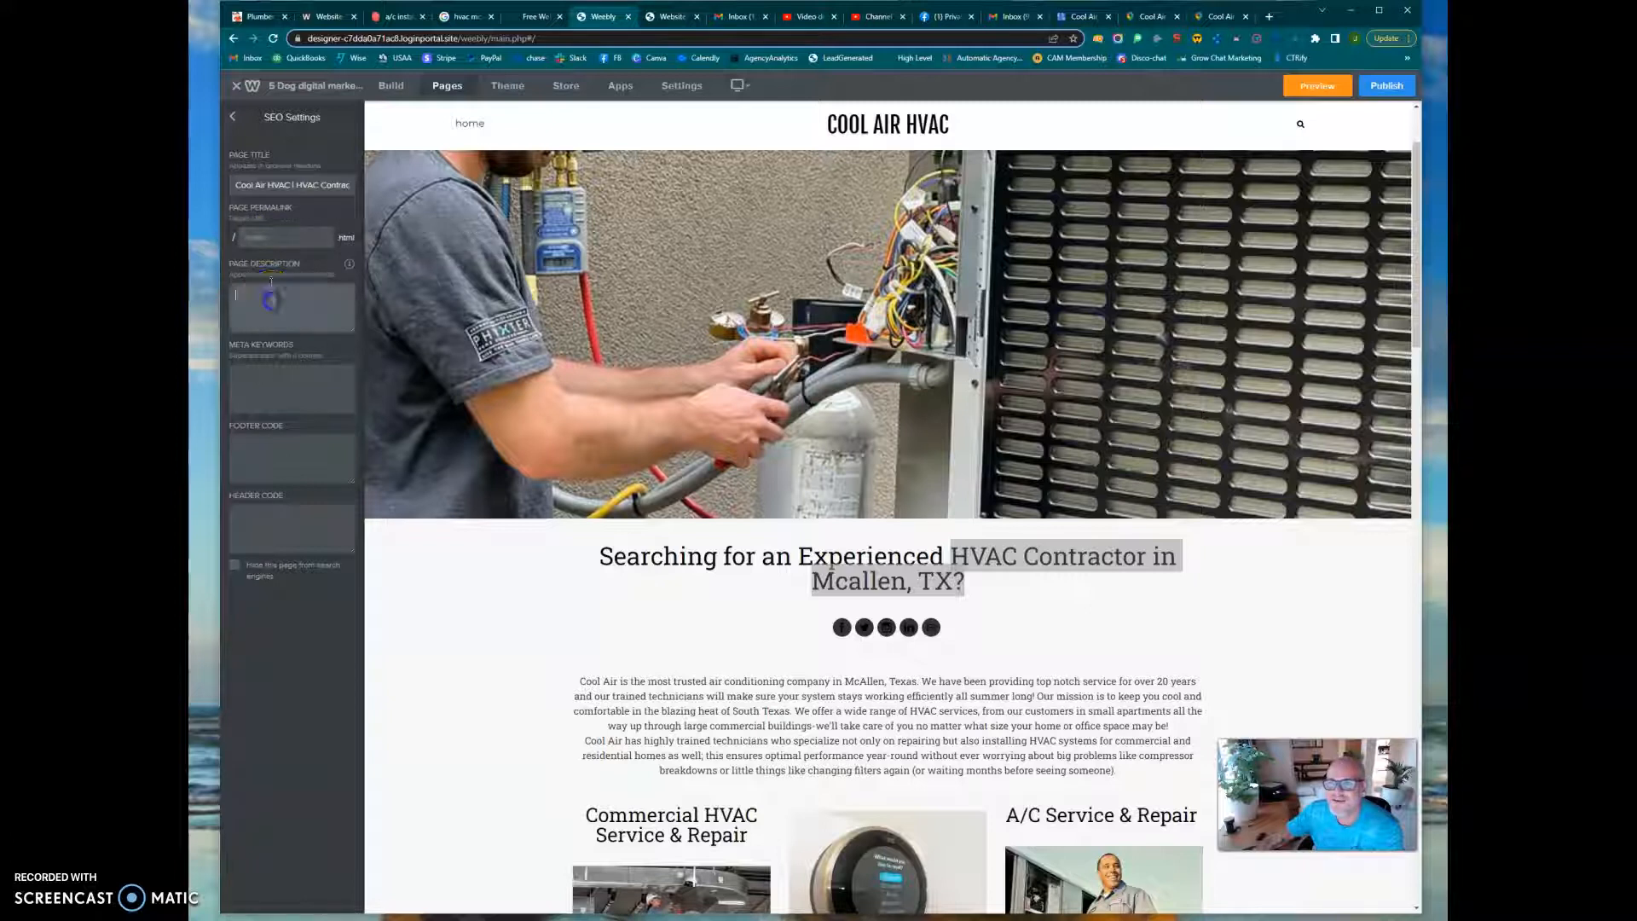
{"action": "left_click", "coordinate": [270, 237]}
{"action": "left_click", "coordinate": [264, 297]}
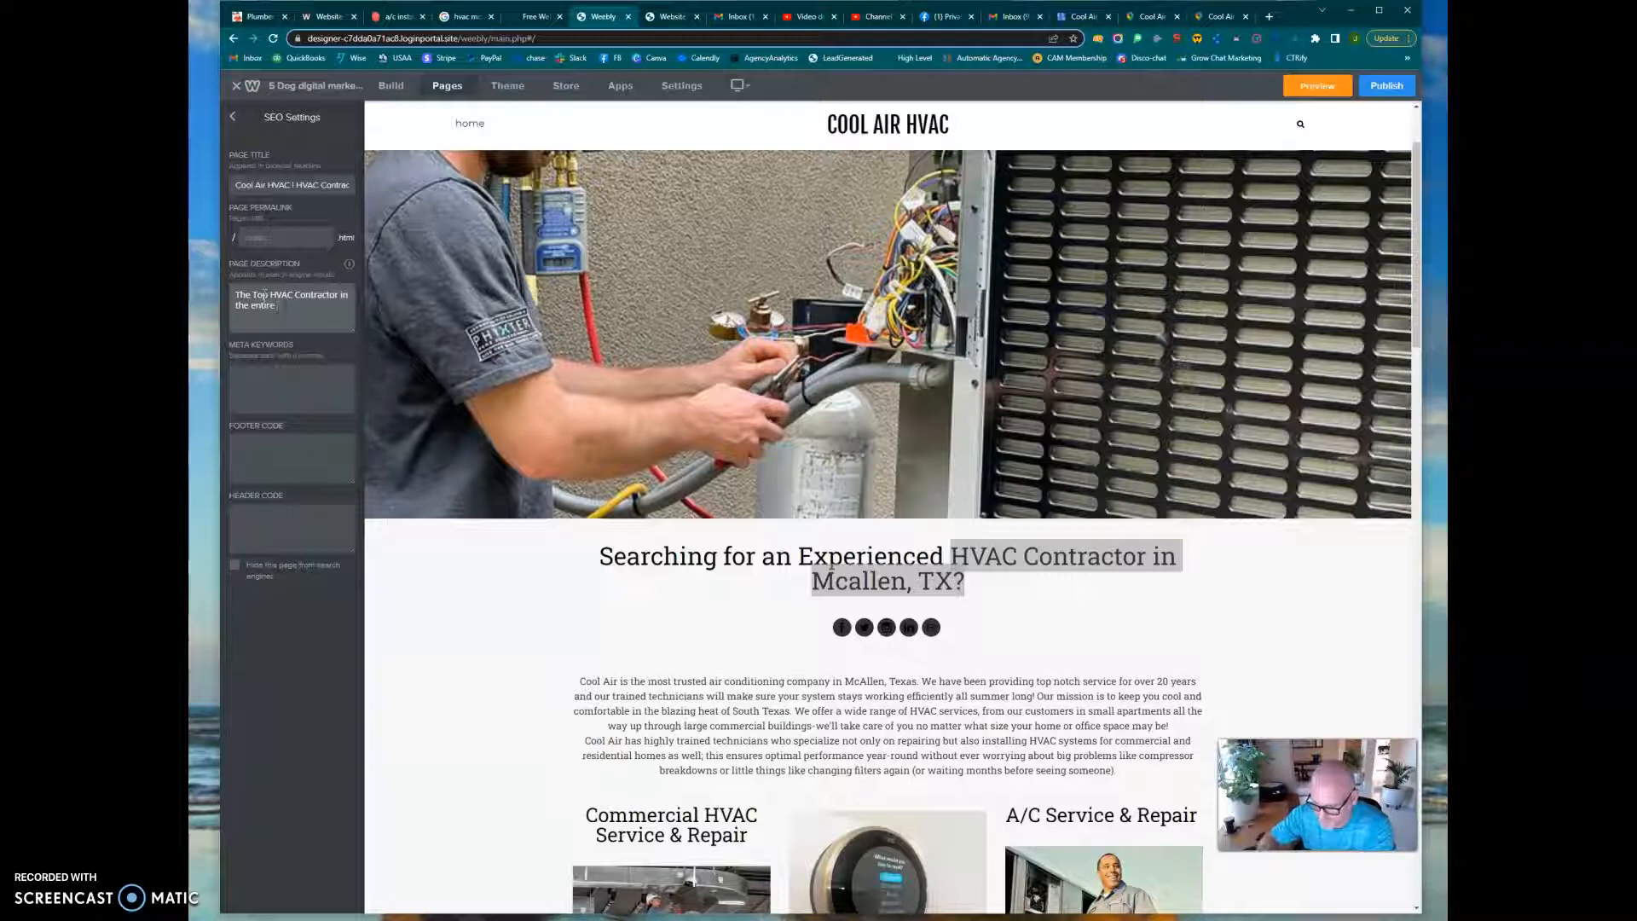
{"action": "type", "text": "Grande Valley. Call today for a"}
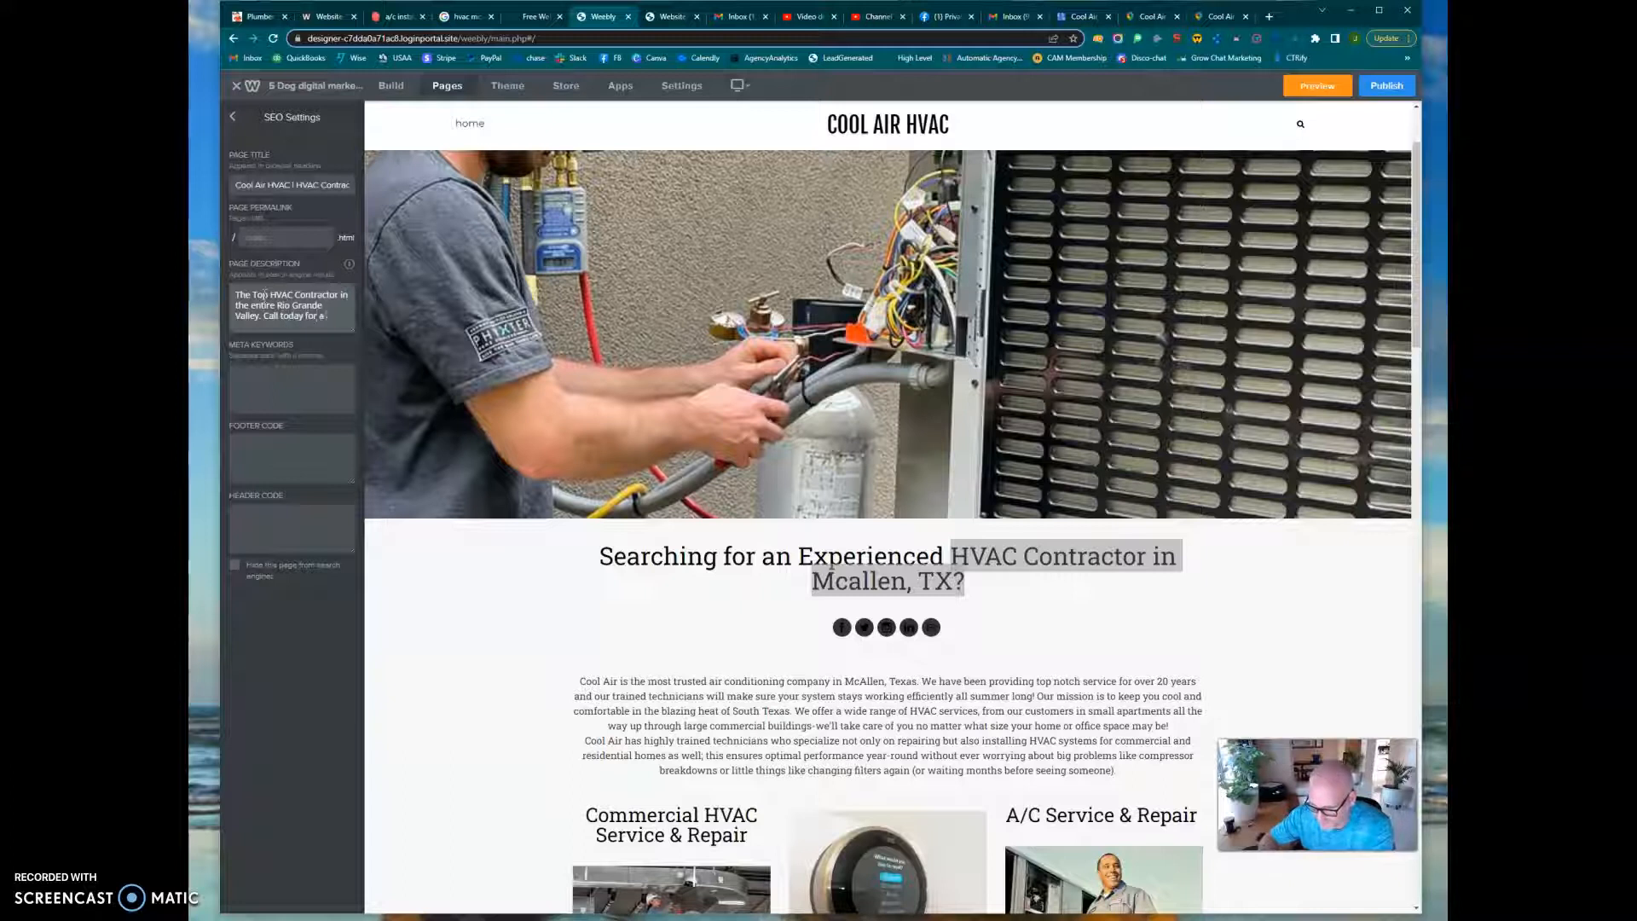
{"action": "type", "text": "e Quote"}
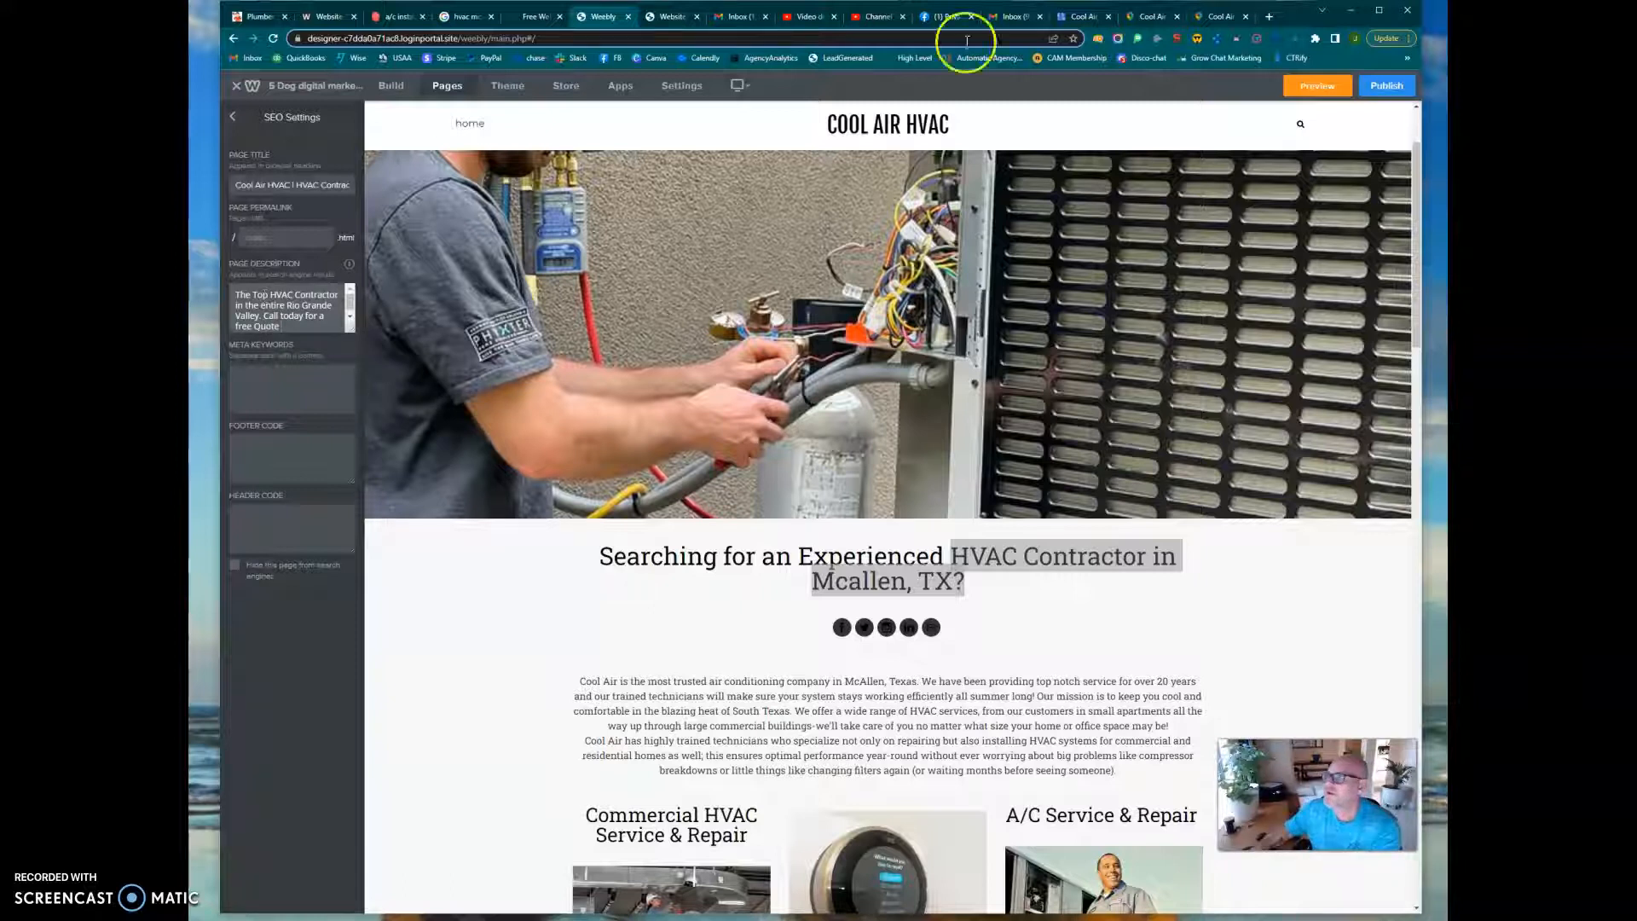
Switch to Google Business Profile Manager and copy the primary phone number of Cool Air HVAC without changing it
{"action": "left_click", "coordinate": [1076, 17]}
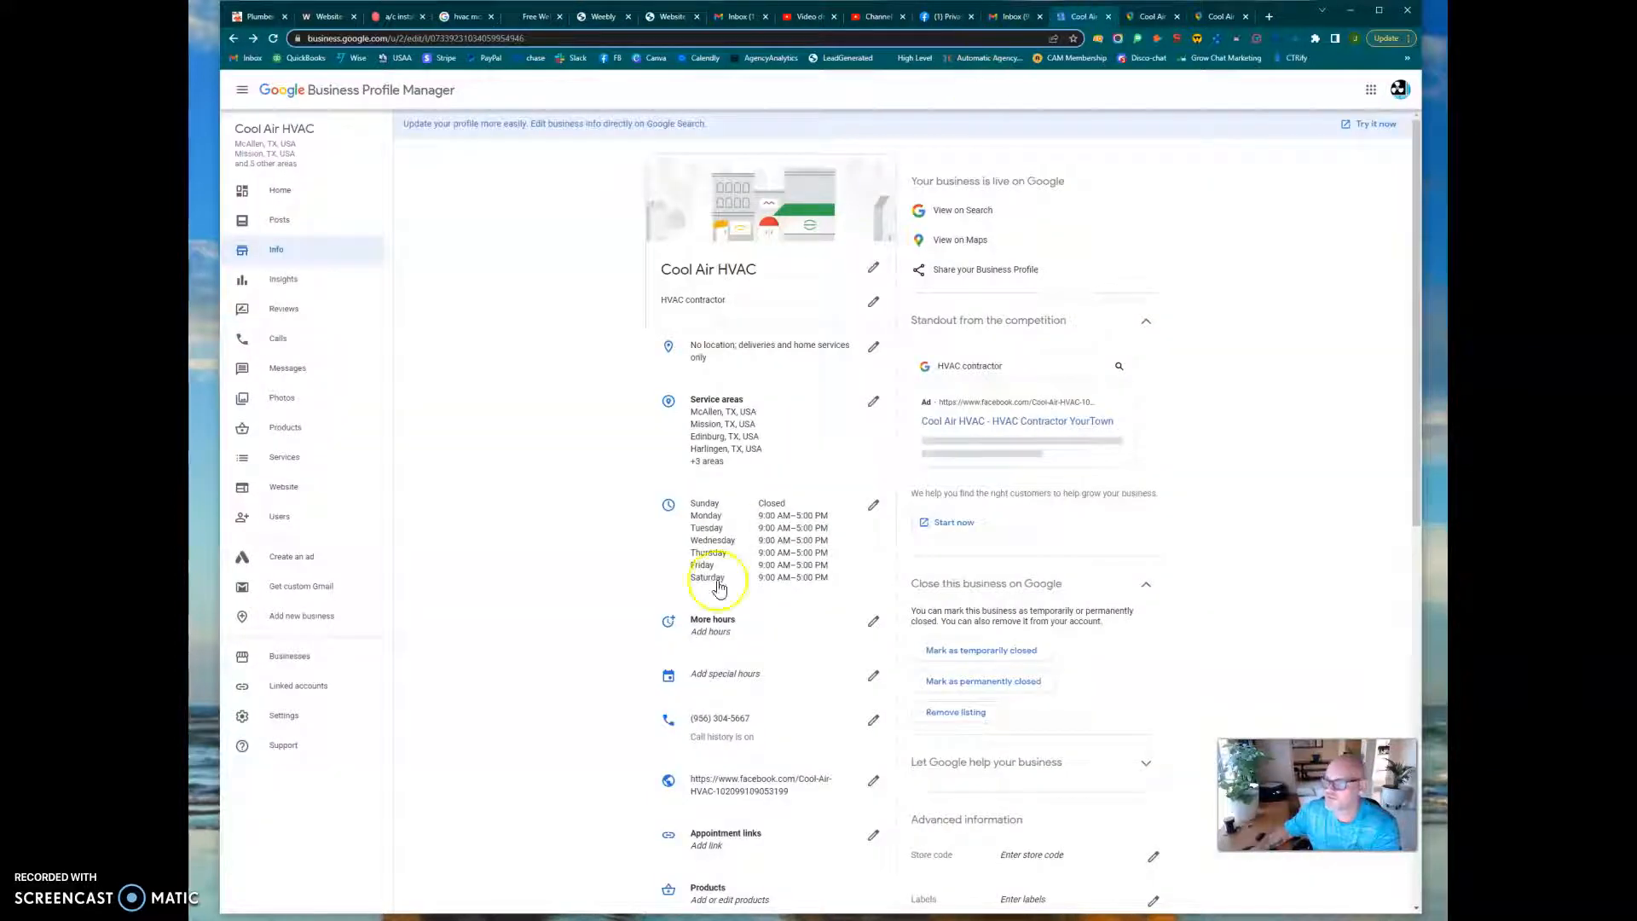
{"action": "left_click", "coordinate": [723, 720]}
{"action": "left_click_drag", "start_coordinate": [821, 445], "coordinate": [756, 450]}
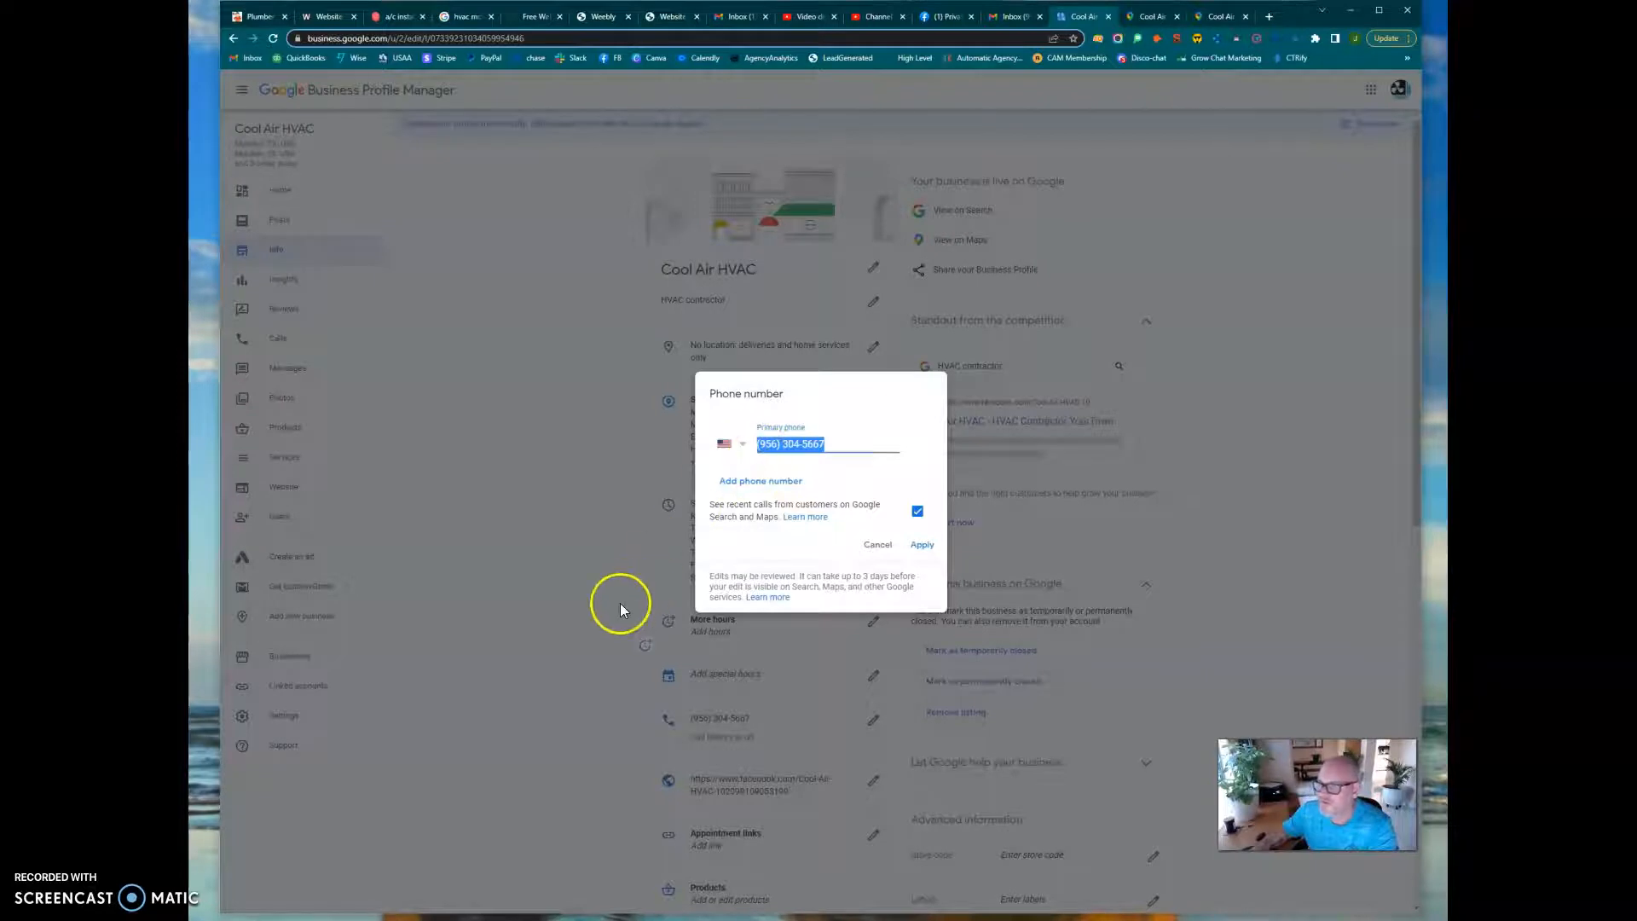
{"action": "left_click", "coordinate": [876, 557]}
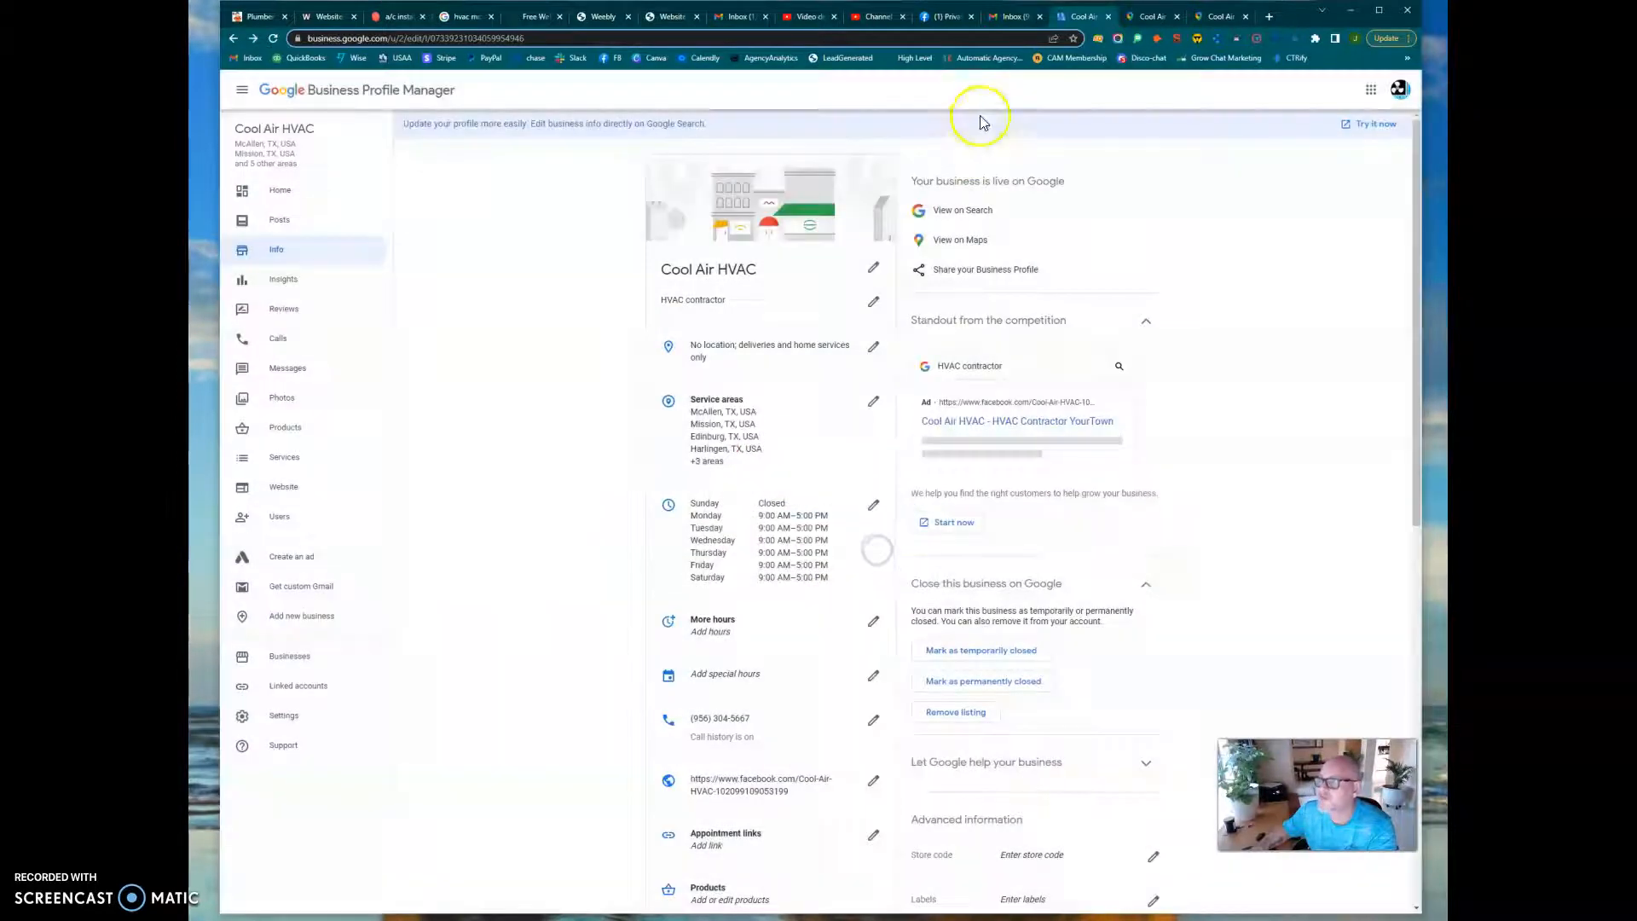
Return to the Weebly editor and add the business phone number at the end of the page description
{"action": "left_click", "coordinate": [941, 24]}
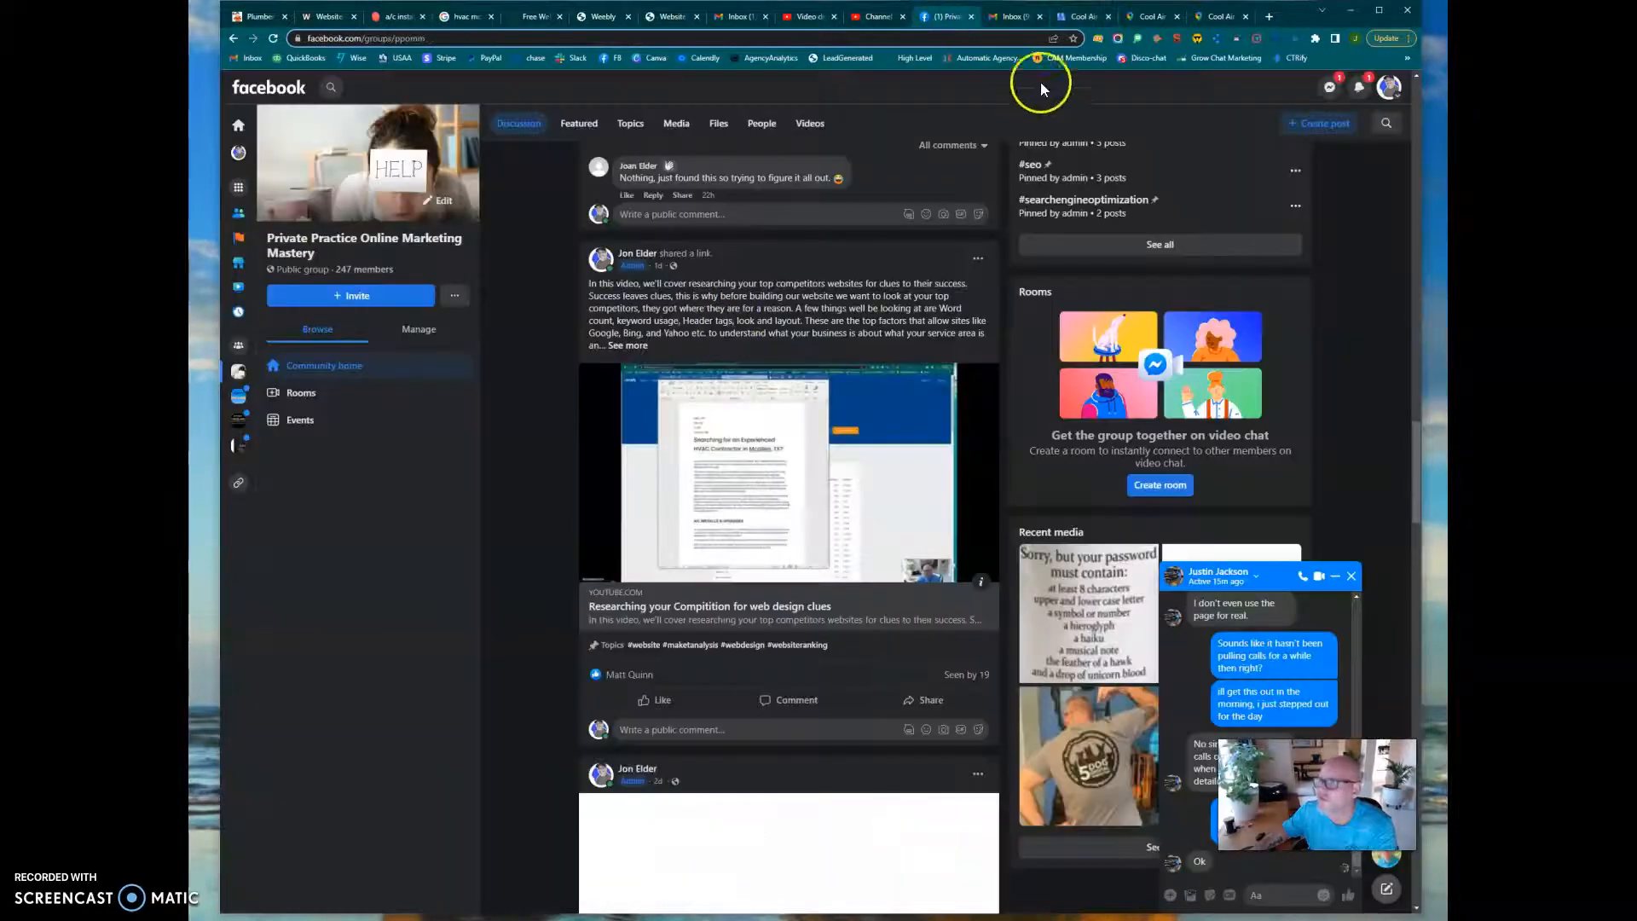
{"action": "left_click", "coordinate": [625, 18]}
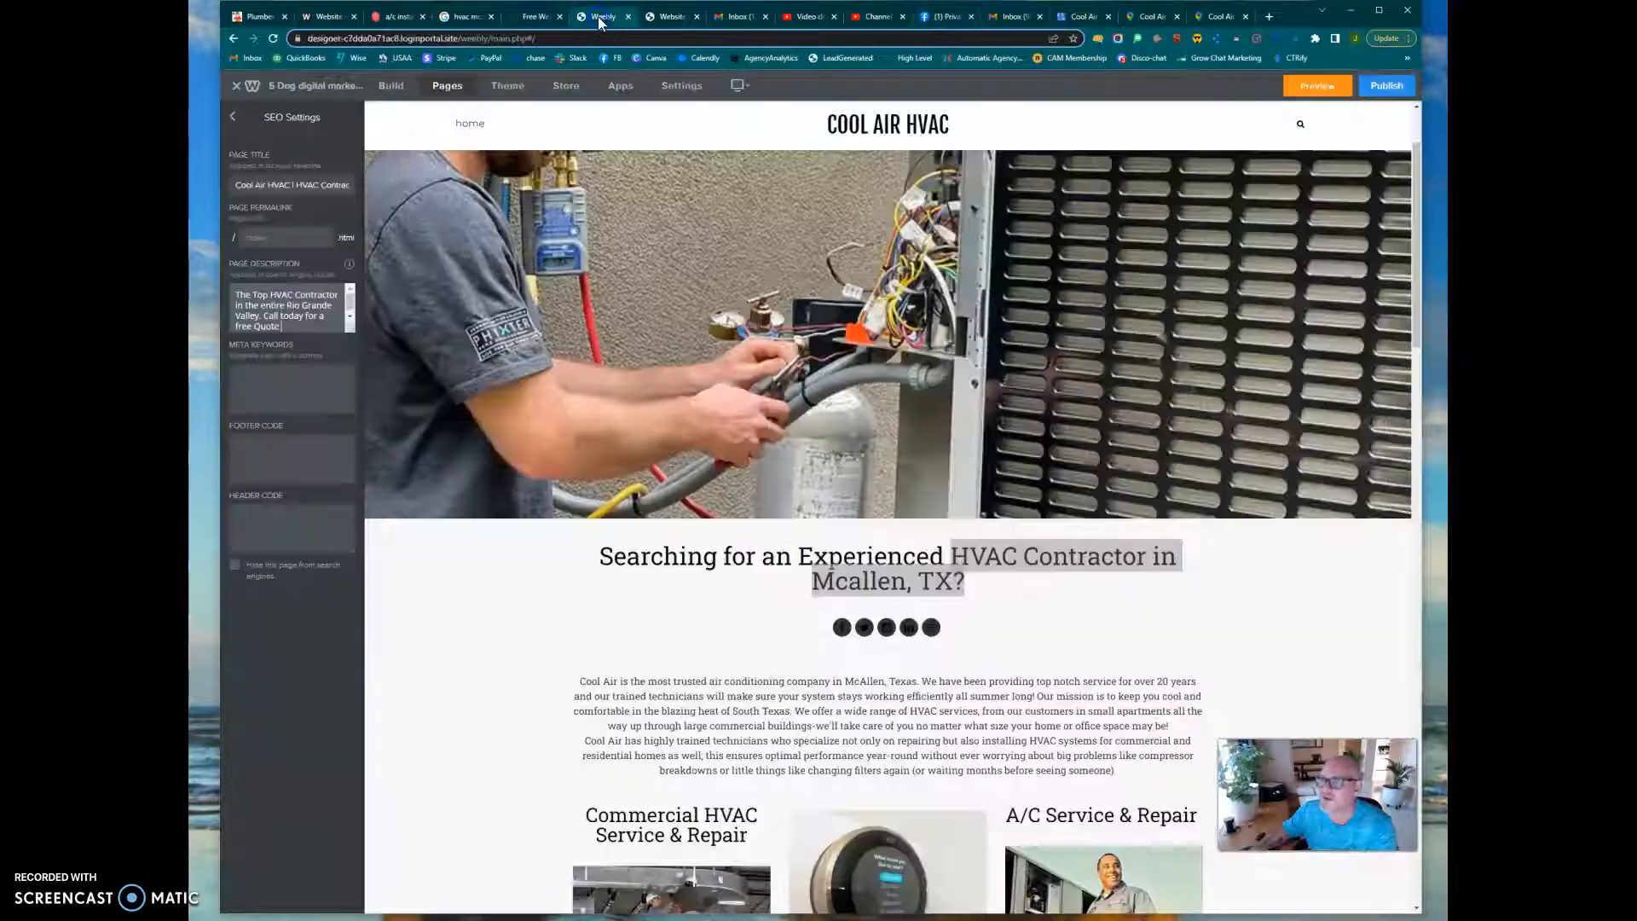
{"action": "left_click", "coordinate": [681, 17]}
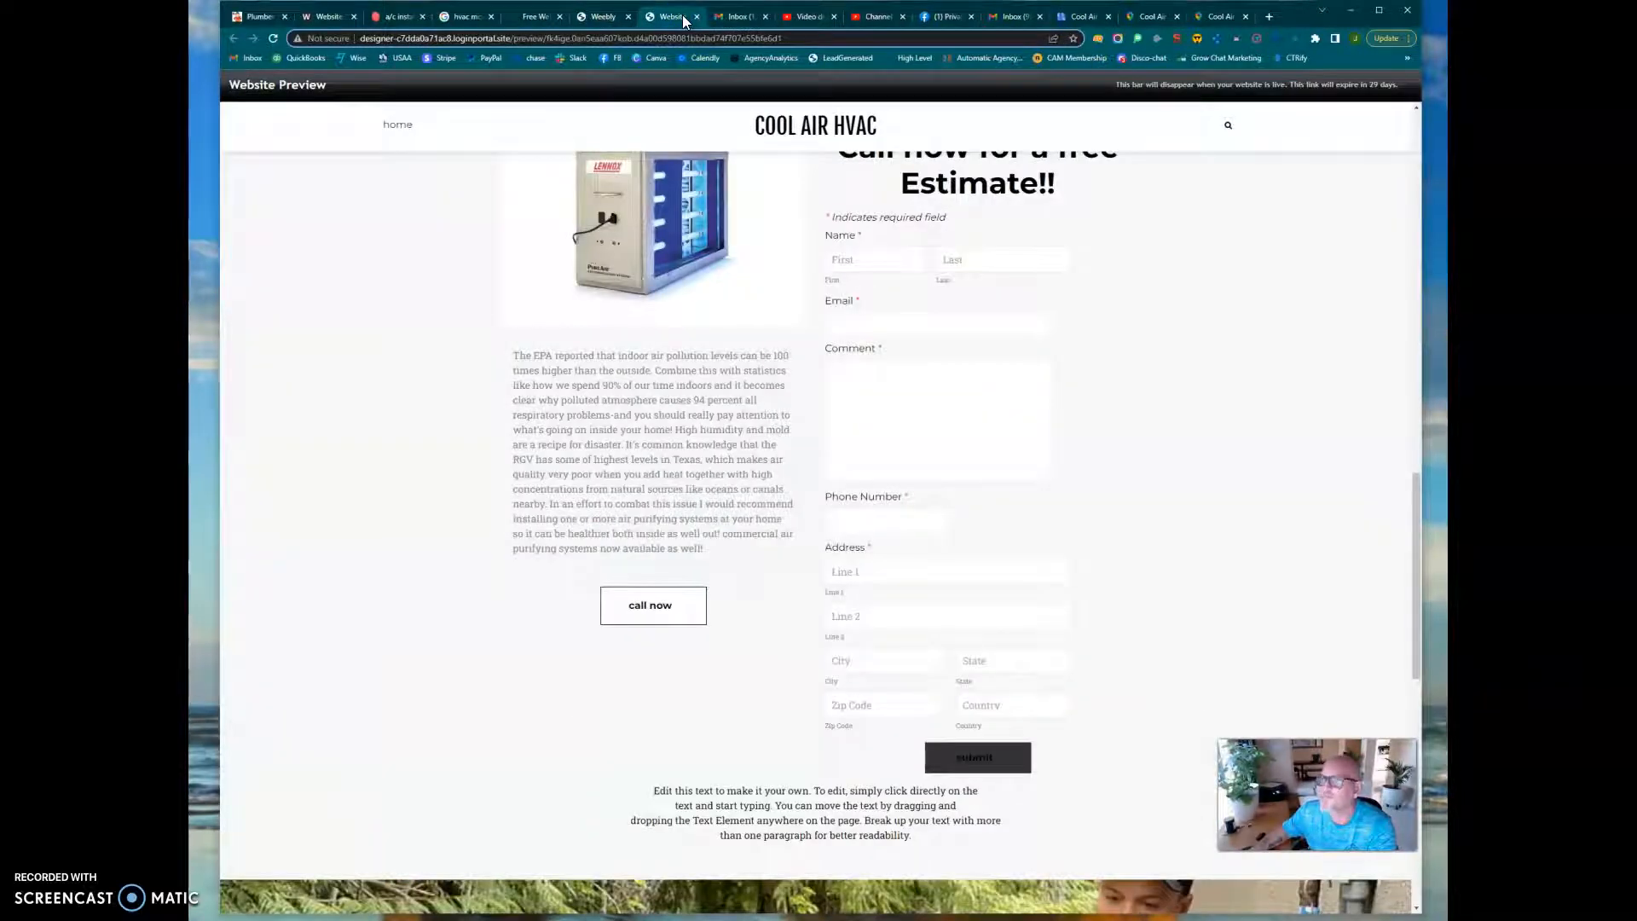
{"action": "left_click", "coordinate": [599, 20]}
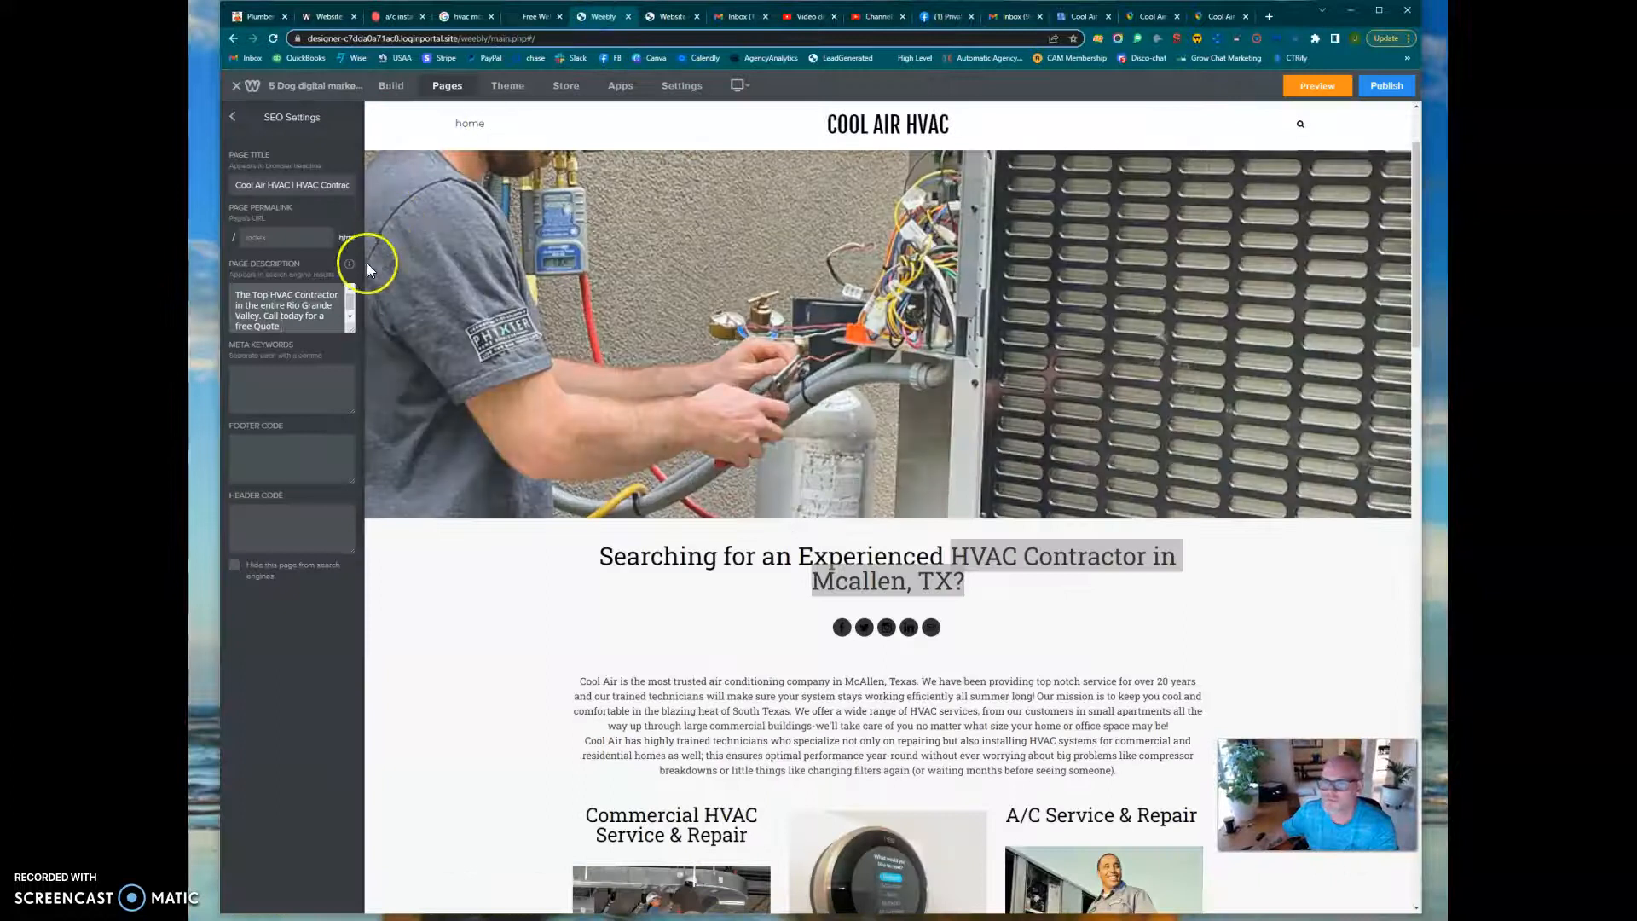
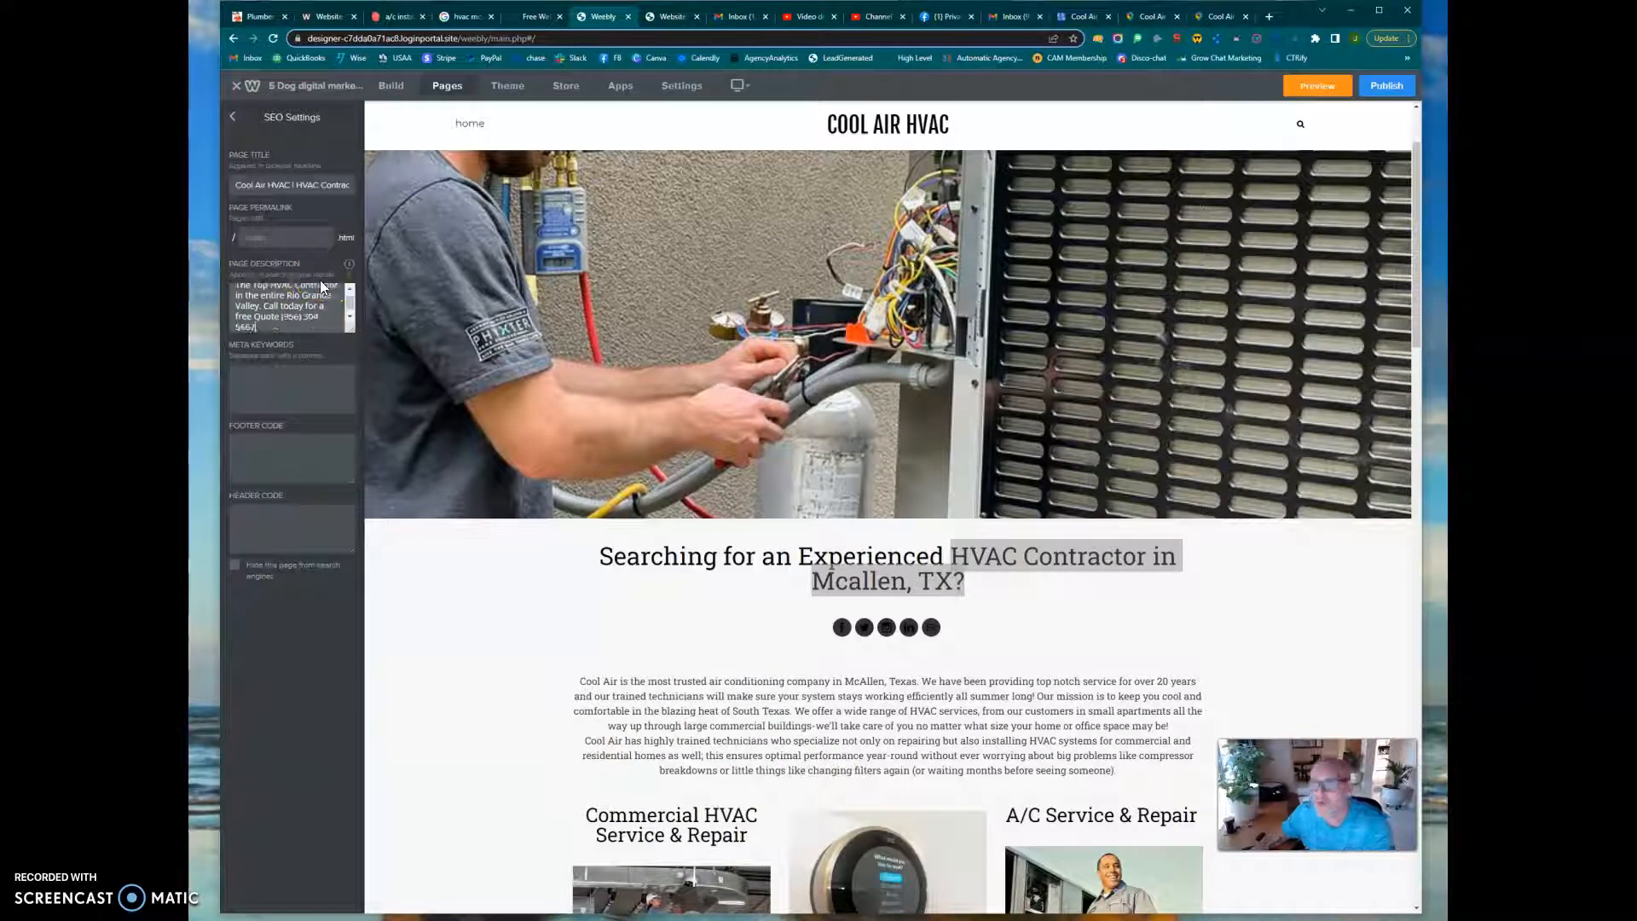
Copy the list of HVAC contractor, a c installs and near-me keywords from the Word document into the page's meta keywords
{"action": "left_click", "coordinate": [271, 380]}
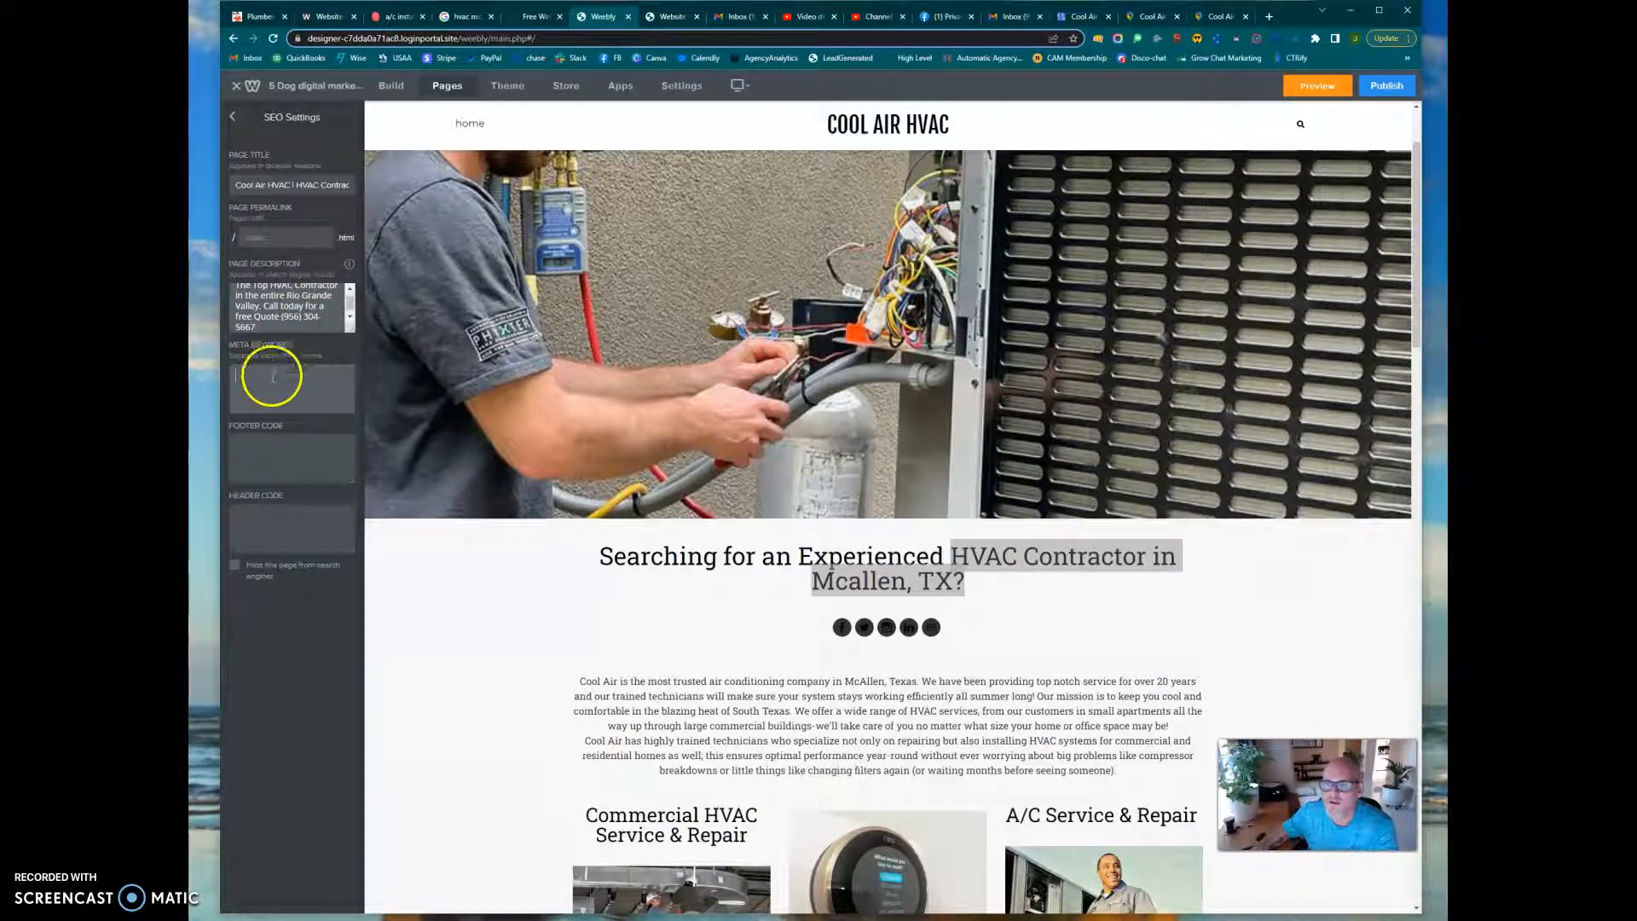
{"action": "left_click_drag", "start_coordinate": [189, 201], "coordinate": [1085, 168]}
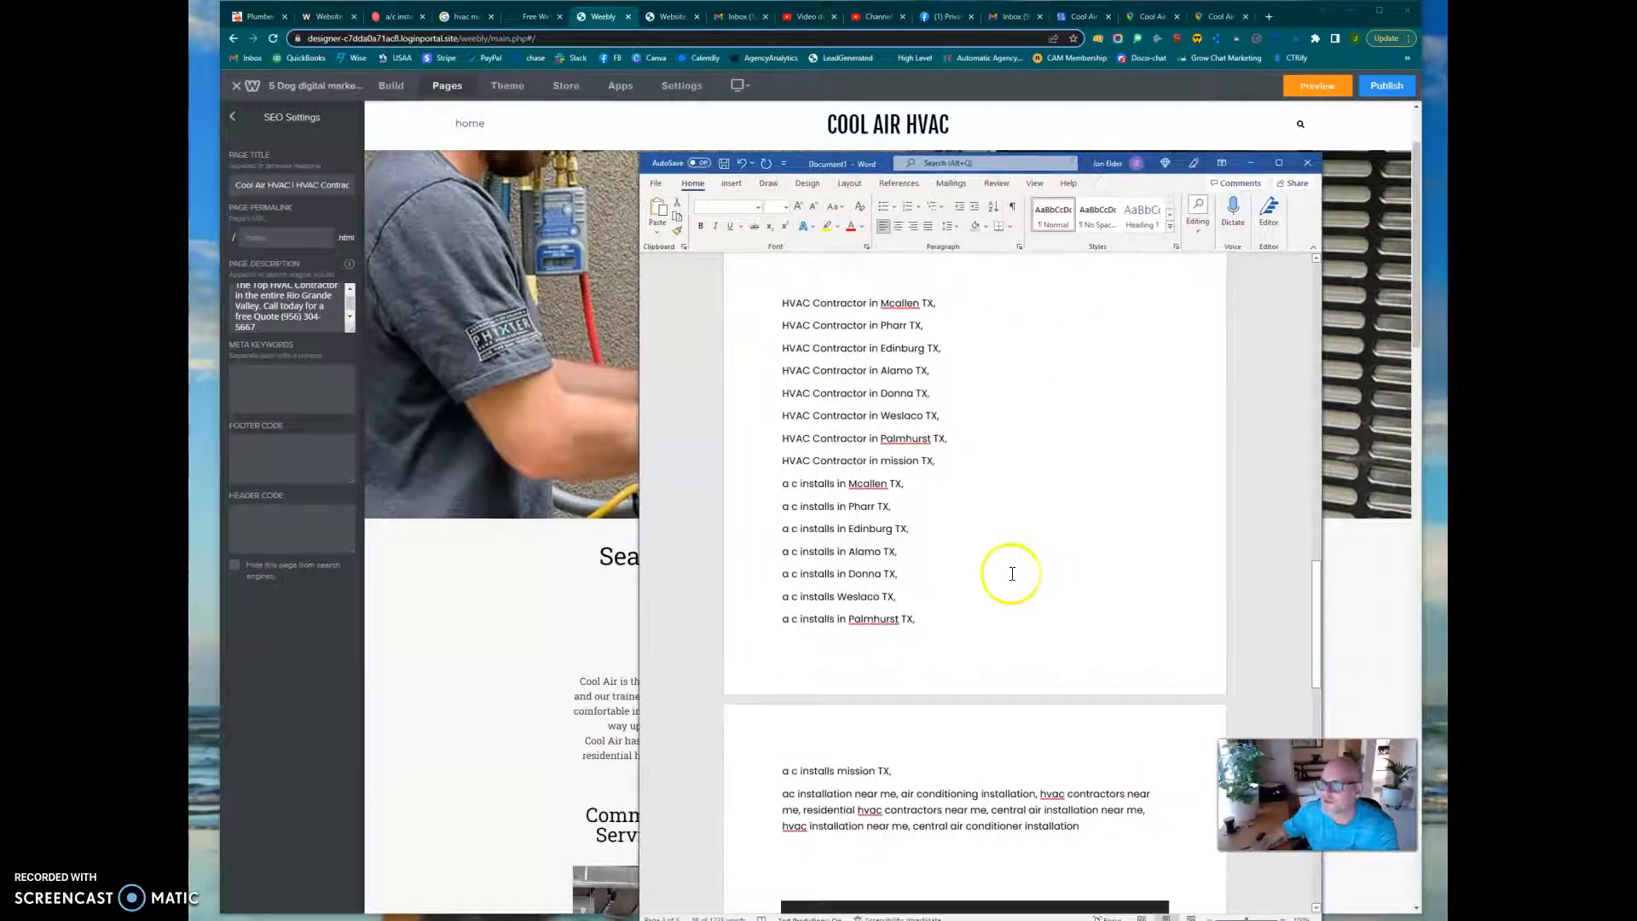
{"action": "left_click_drag", "start_coordinate": [782, 294], "coordinate": [1125, 842]}
{"action": "key", "text": "ctrl+c"}
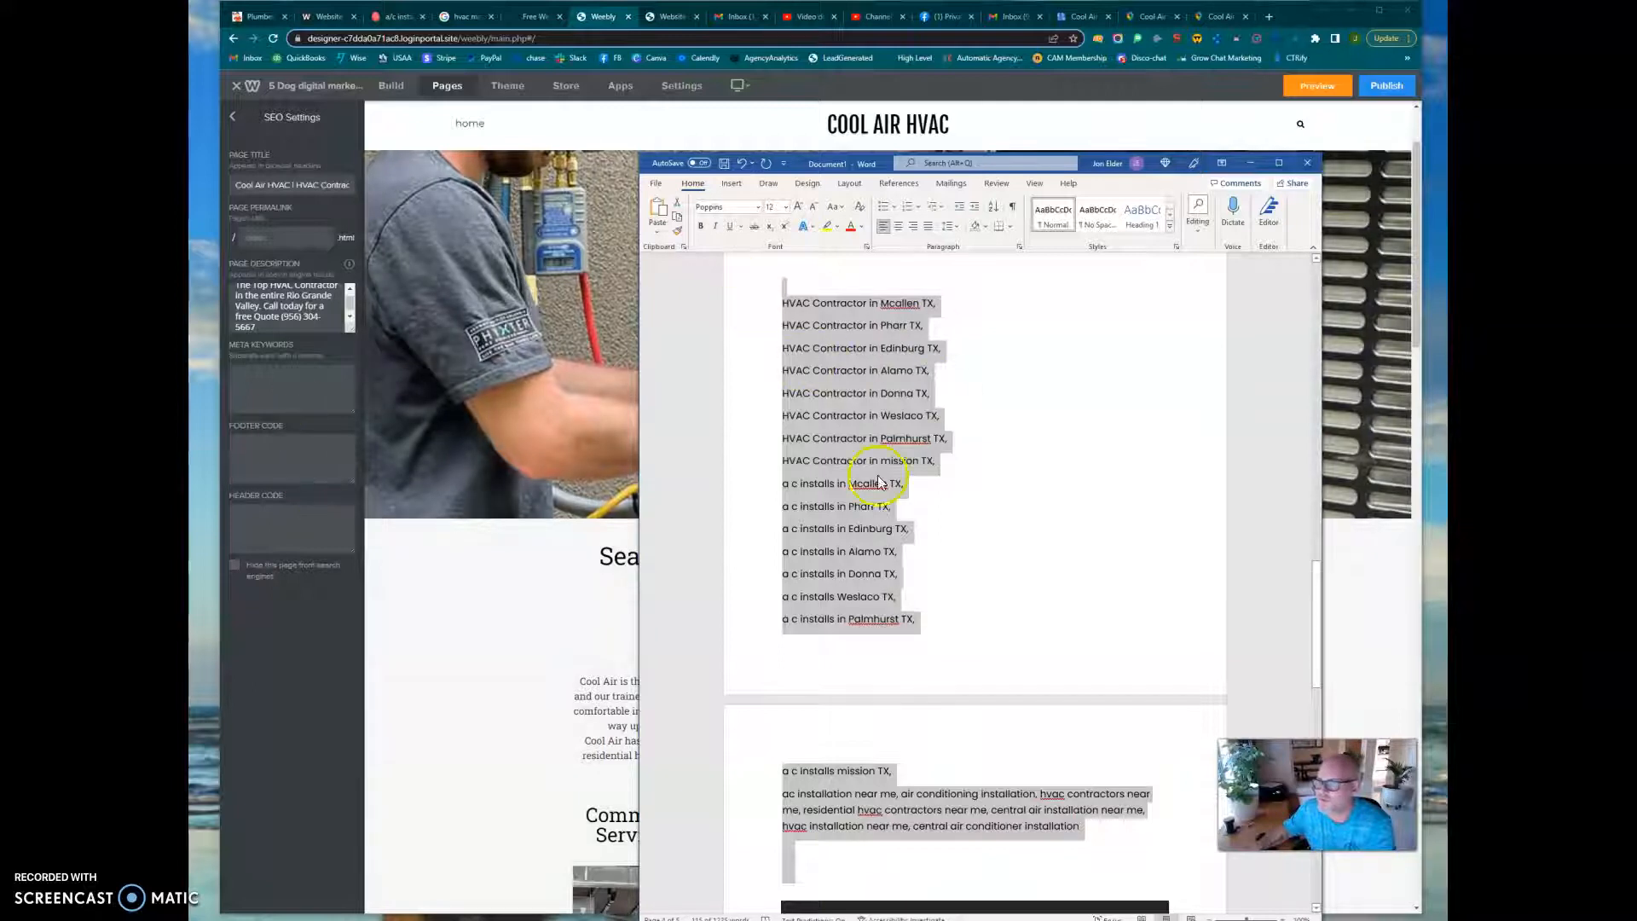
{"action": "left_click", "coordinate": [258, 367]}
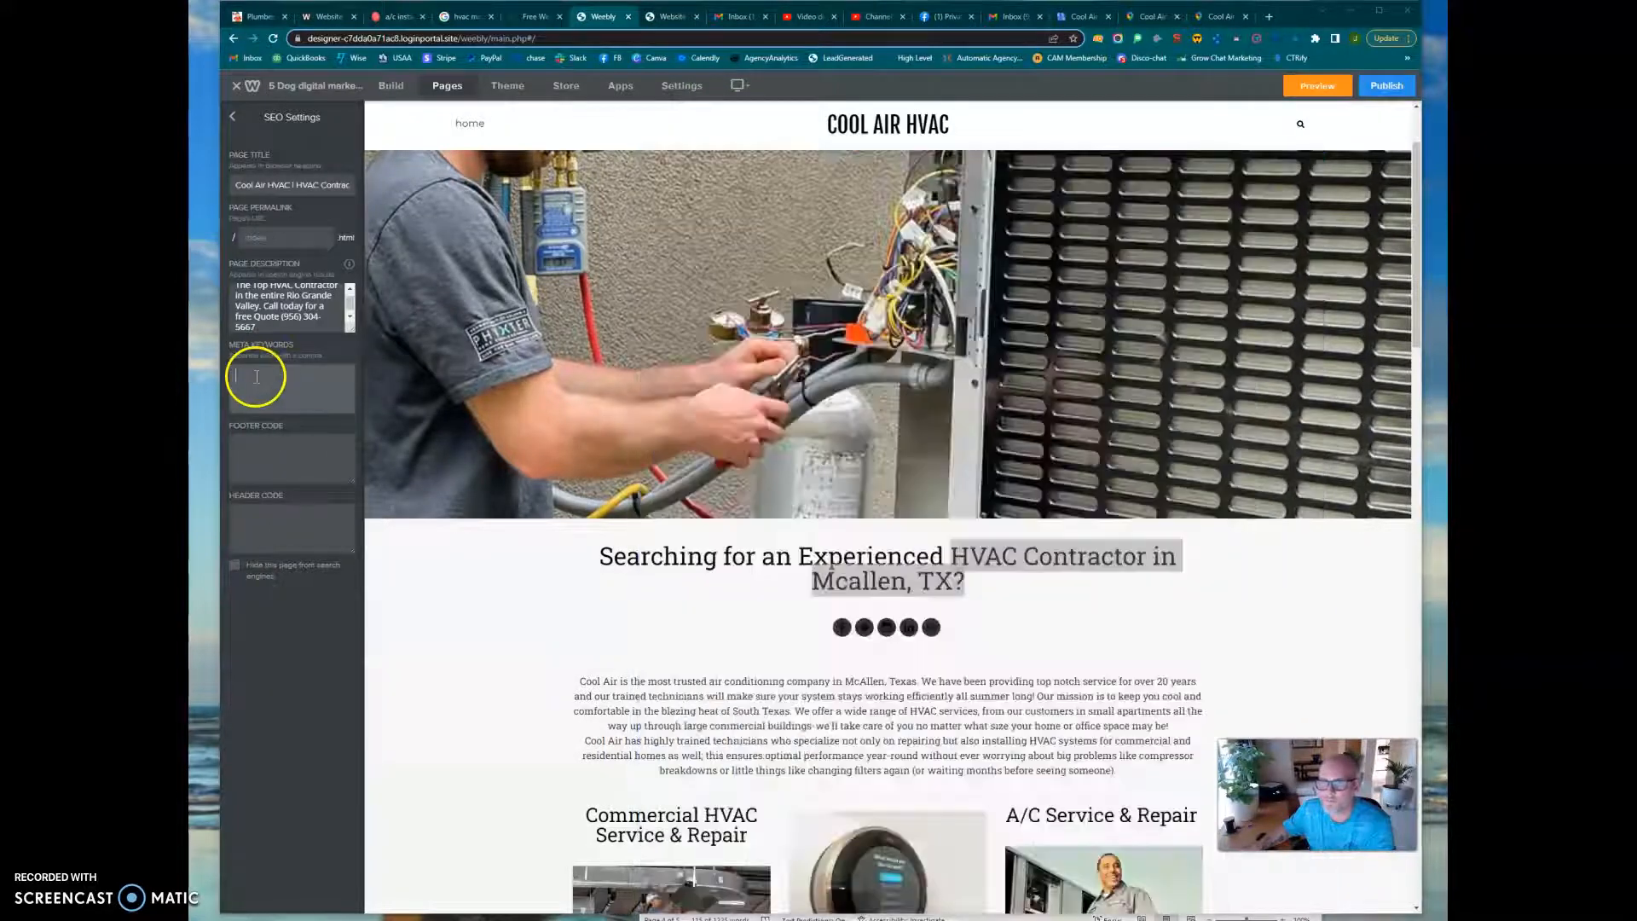
{"action": "key", "text": "ctrl+v"}
{"action": "scroll", "coordinate": [256, 376], "scroll_direction": "up", "scroll_amount": 4}
{"action": "scroll", "coordinate": [256, 376], "scroll_direction": "down", "scroll_amount": 5}
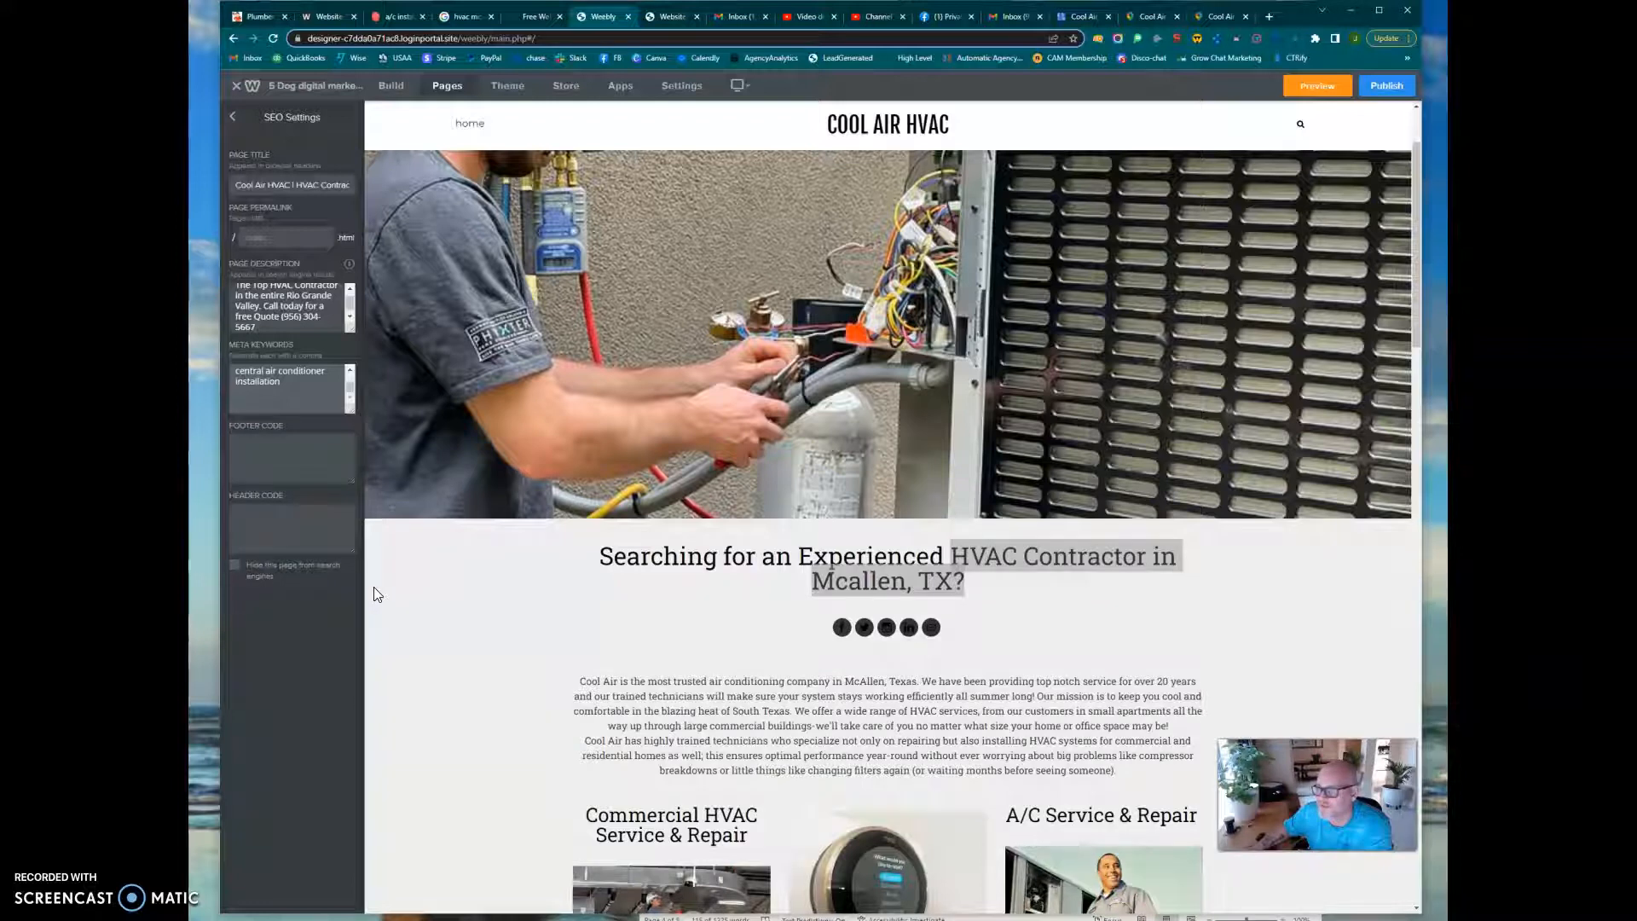
Review the Home page from the header image through the service columns and contact form down to the map and footer
{"action": "left_click", "coordinate": [447, 613]}
{"action": "scroll", "coordinate": [401, 549], "scroll_direction": "up", "scroll_amount": 2}
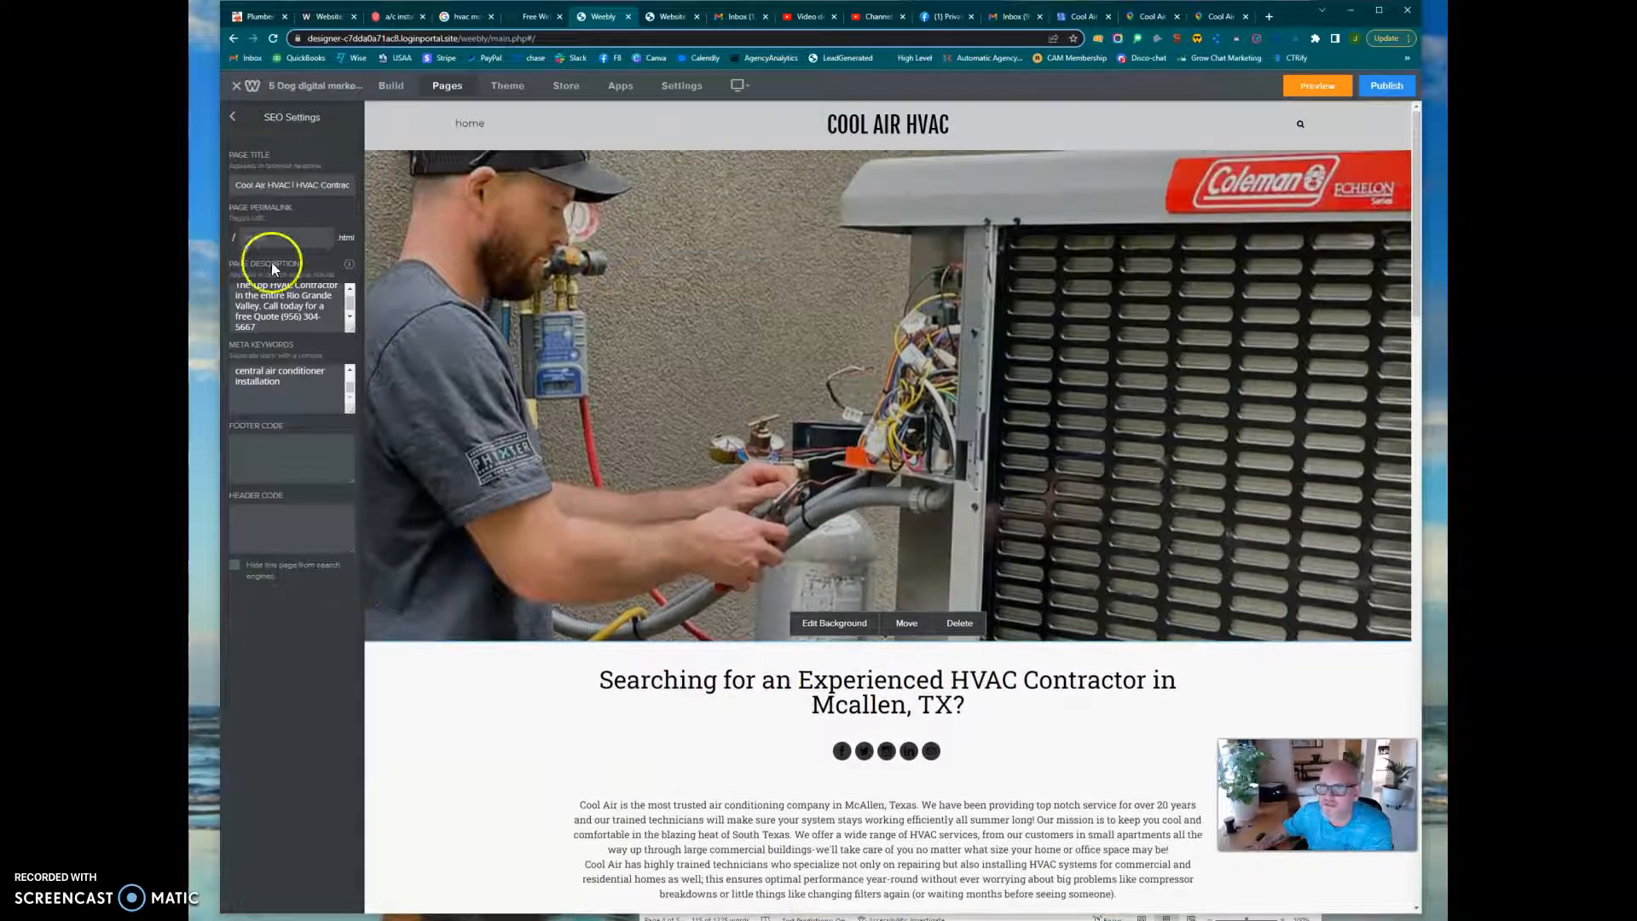
{"action": "scroll", "coordinate": [267, 376], "scroll_direction": "down", "scroll_amount": 3}
{"action": "scroll", "coordinate": [271, 384], "scroll_direction": "up", "scroll_amount": 3}
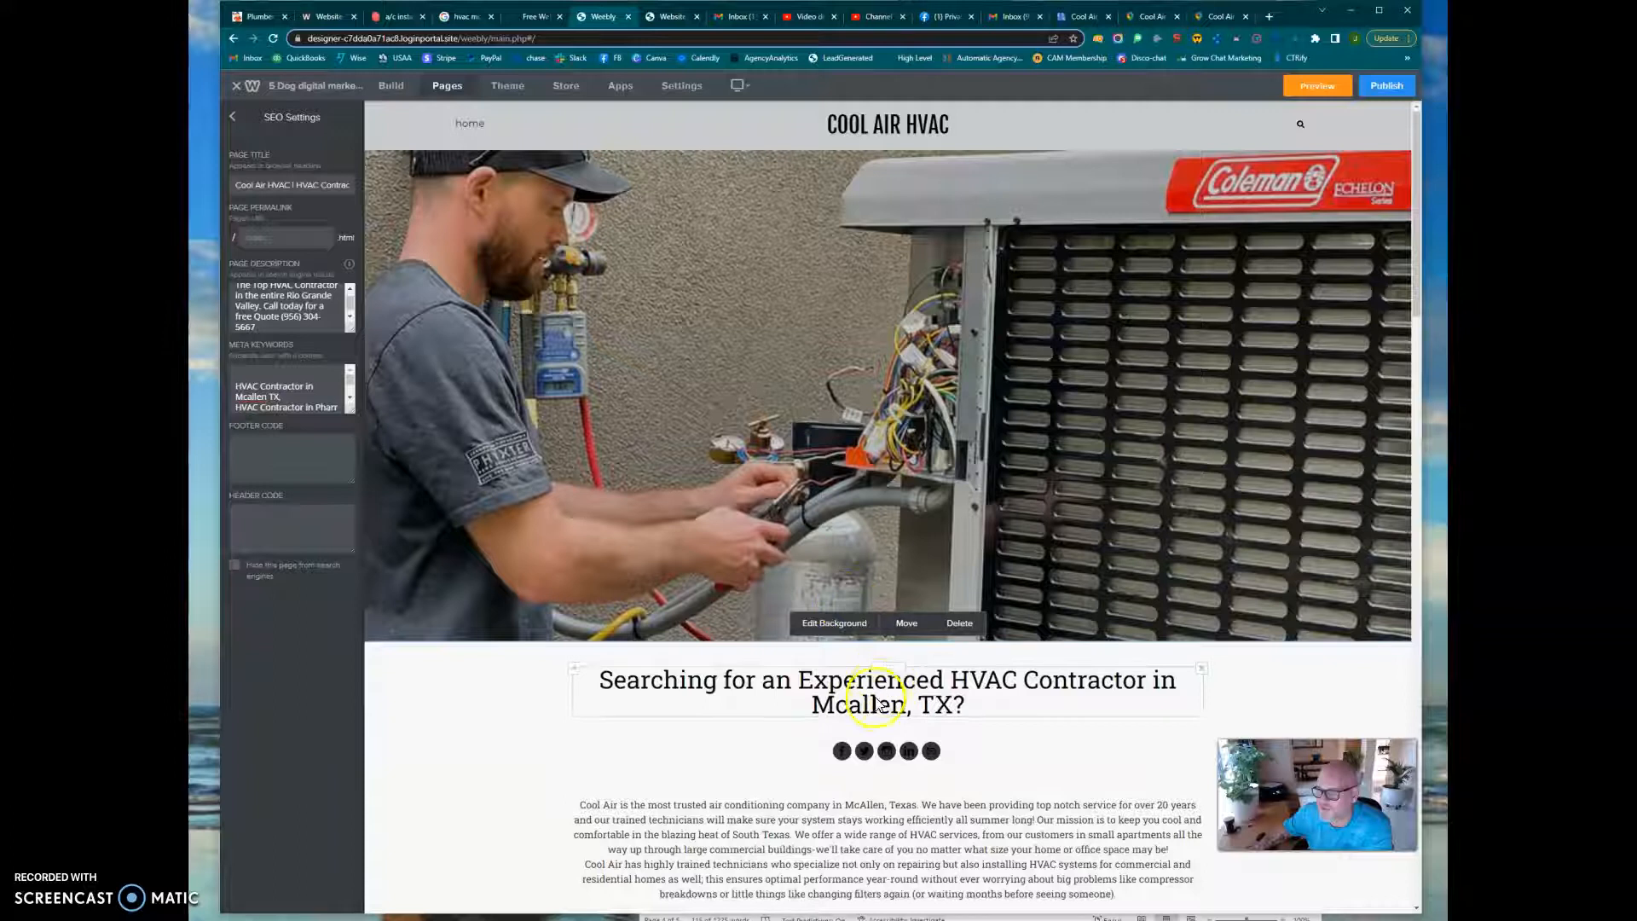
{"action": "scroll", "coordinate": [899, 657], "scroll_direction": "down", "scroll_amount": 5}
{"action": "scroll", "coordinate": [693, 532], "scroll_direction": "down", "scroll_amount": 3}
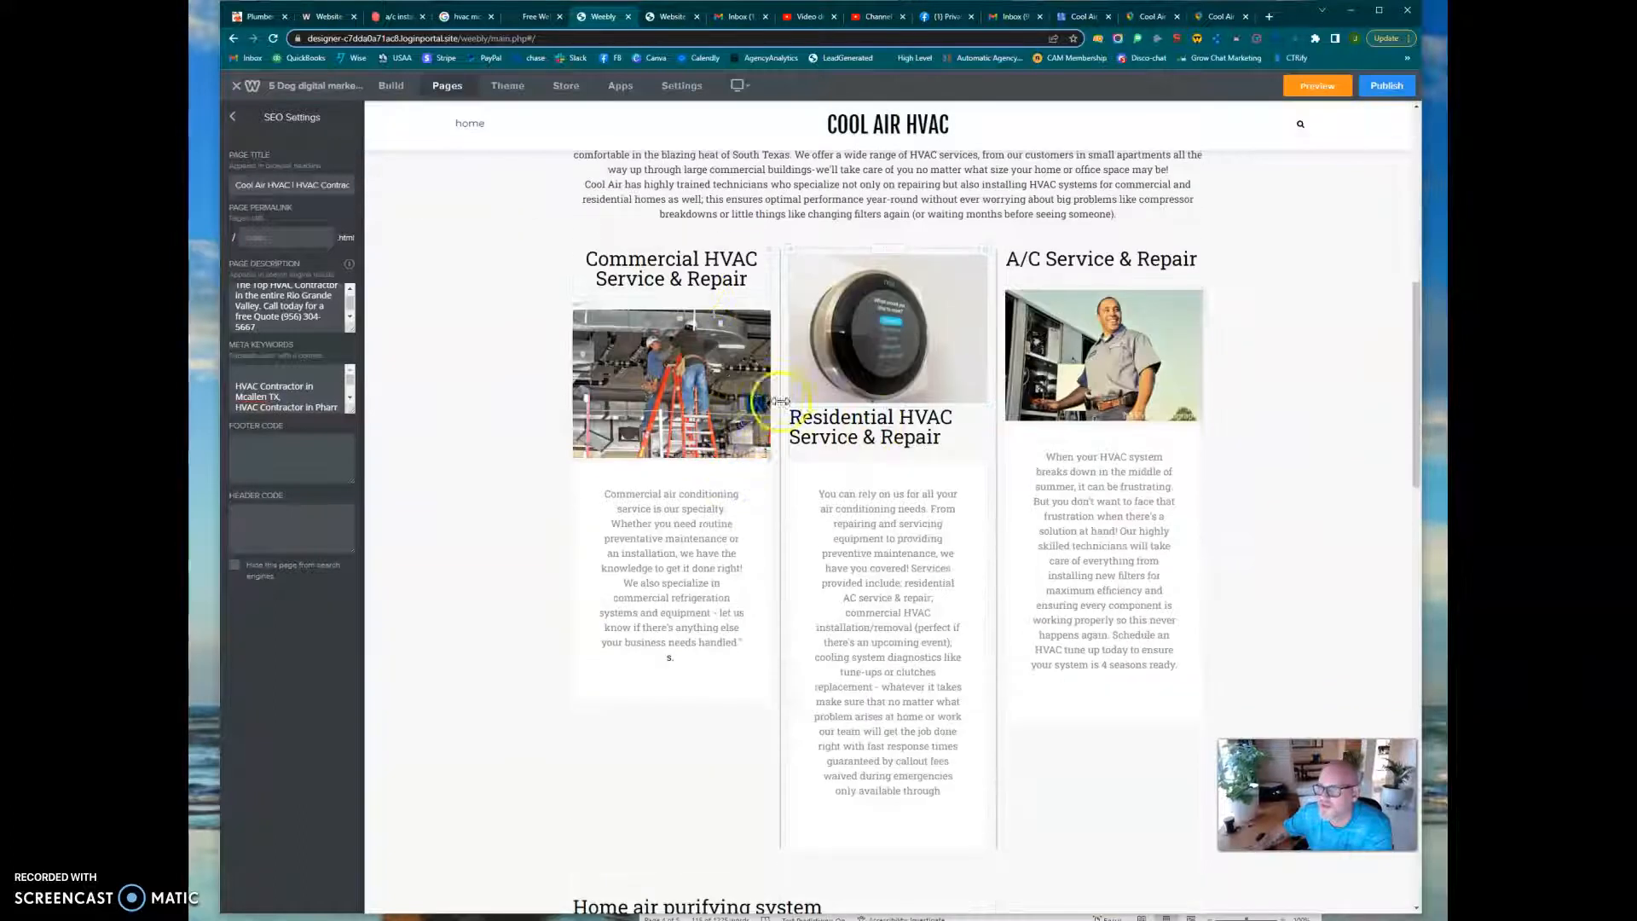
{"action": "scroll", "coordinate": [833, 731], "scroll_direction": "down", "scroll_amount": 5}
{"action": "scroll", "coordinate": [934, 671], "scroll_direction": "down", "scroll_amount": 4}
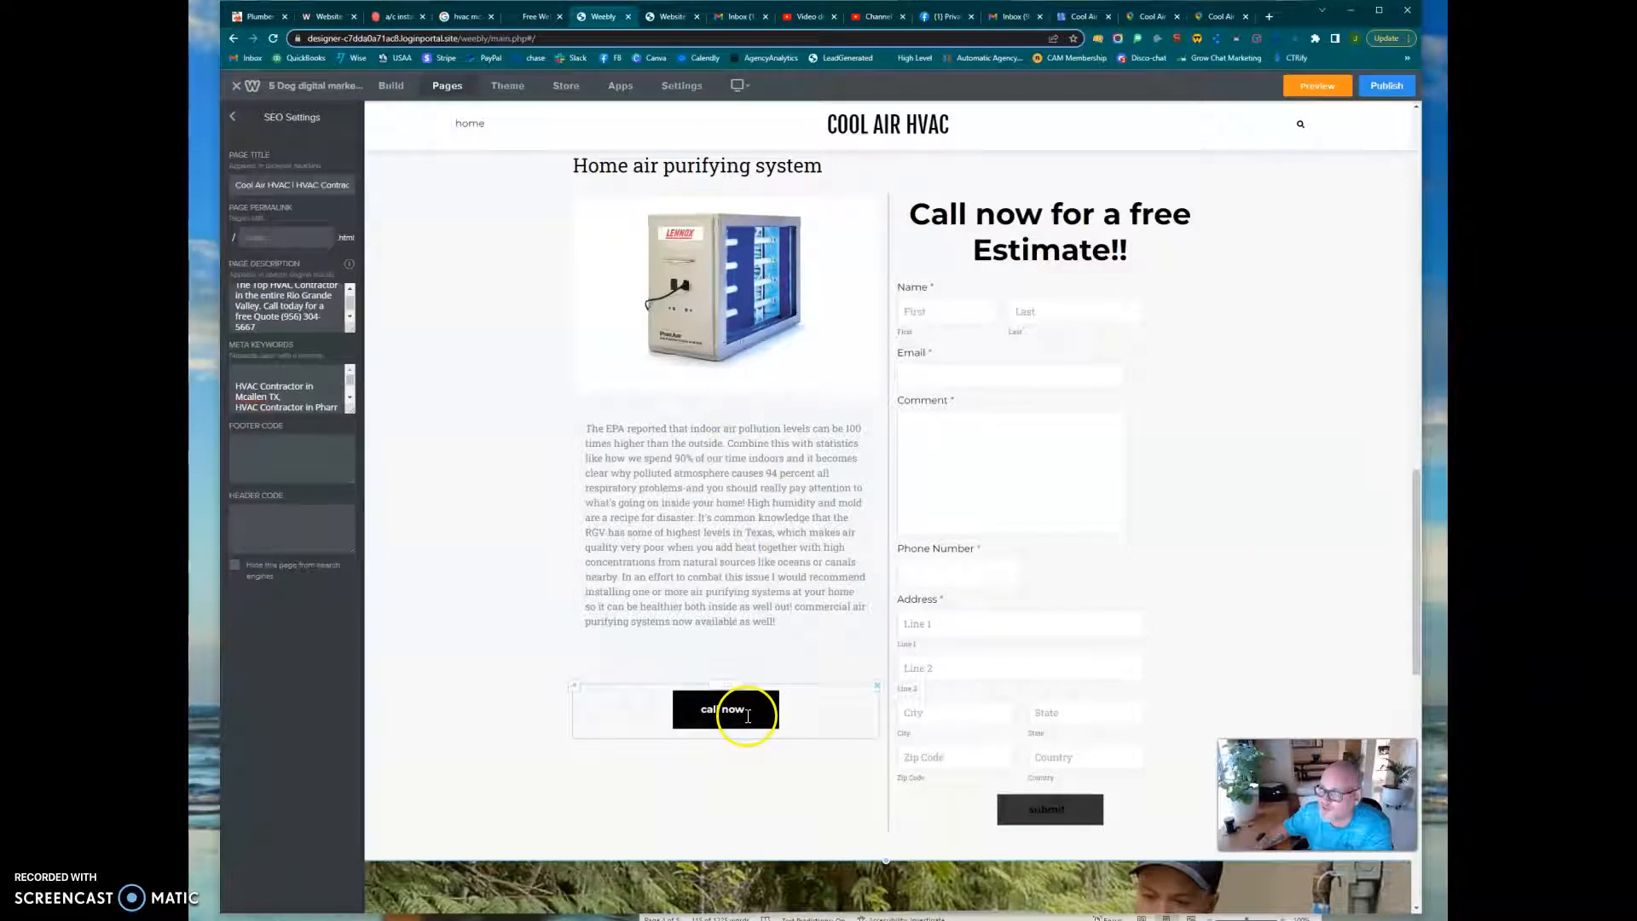
{"action": "scroll", "coordinate": [1024, 531], "scroll_direction": "down", "scroll_amount": 1}
{"action": "scroll", "coordinate": [1025, 531], "scroll_direction": "down", "scroll_amount": 8}
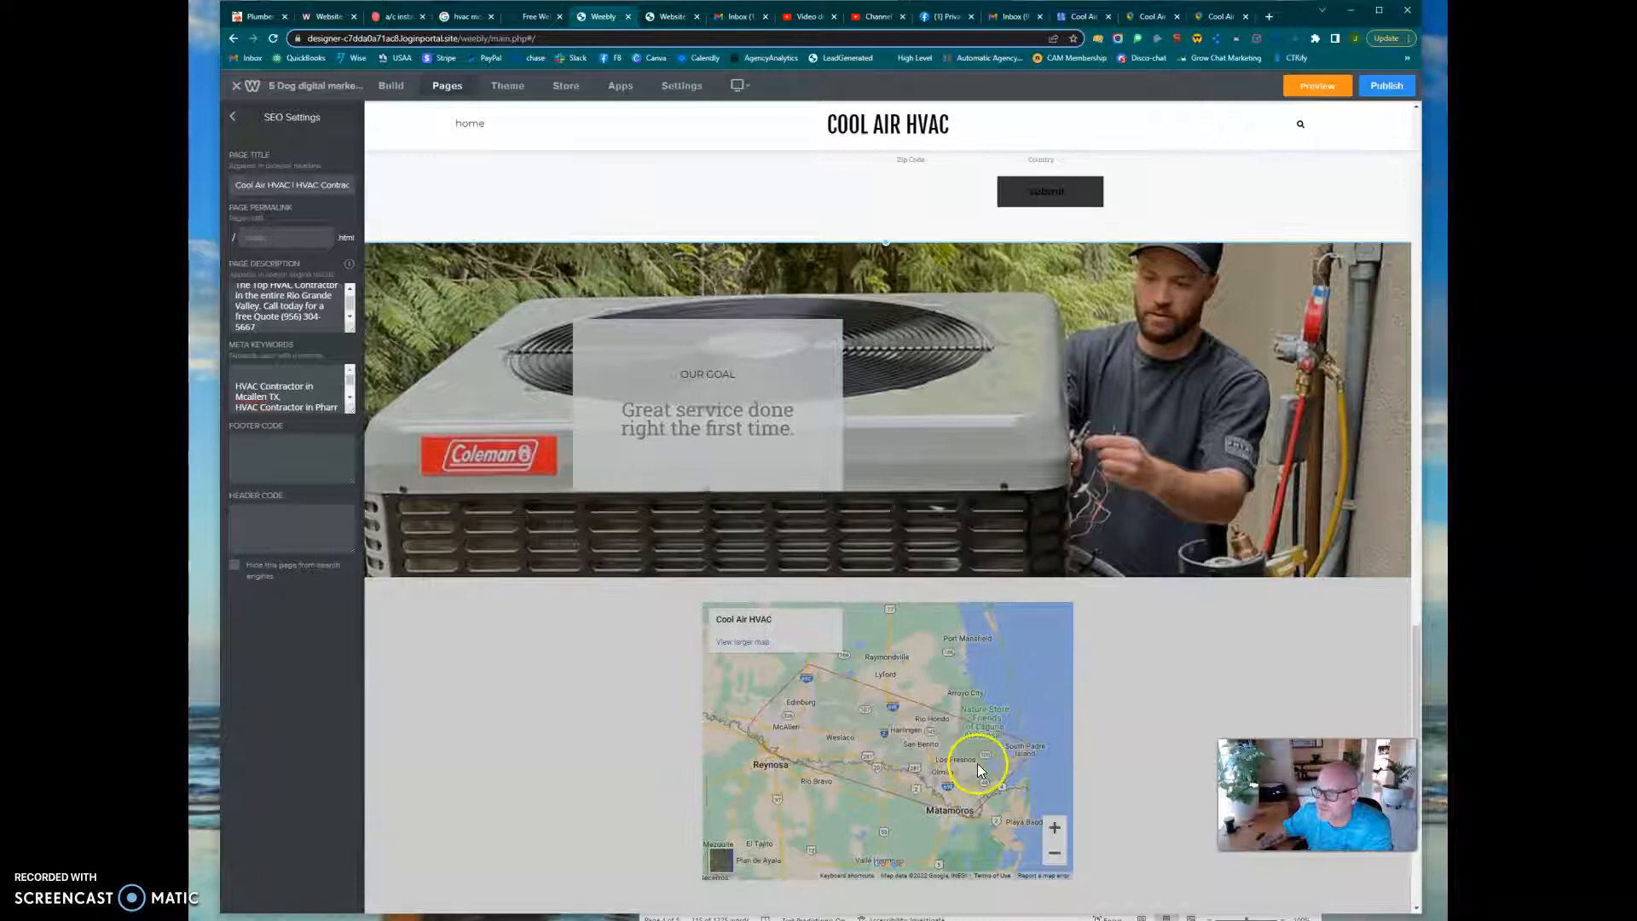
{"action": "scroll", "coordinate": [977, 764], "scroll_direction": "down", "scroll_amount": 4}
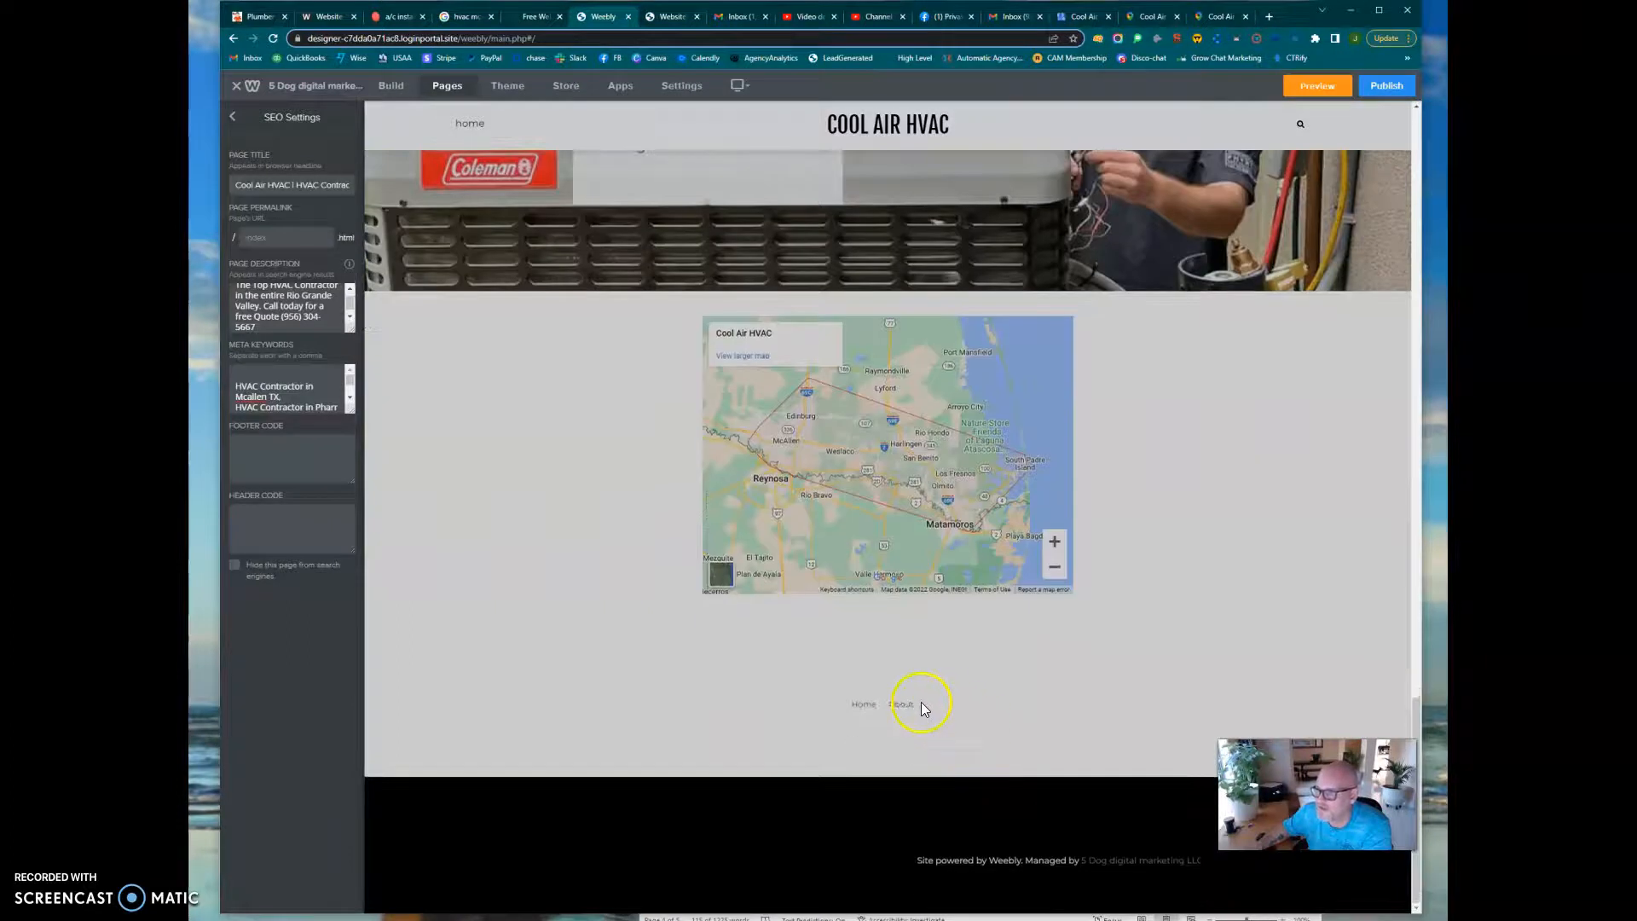
{"action": "scroll", "coordinate": [937, 661], "scroll_direction": "up", "scroll_amount": 7}
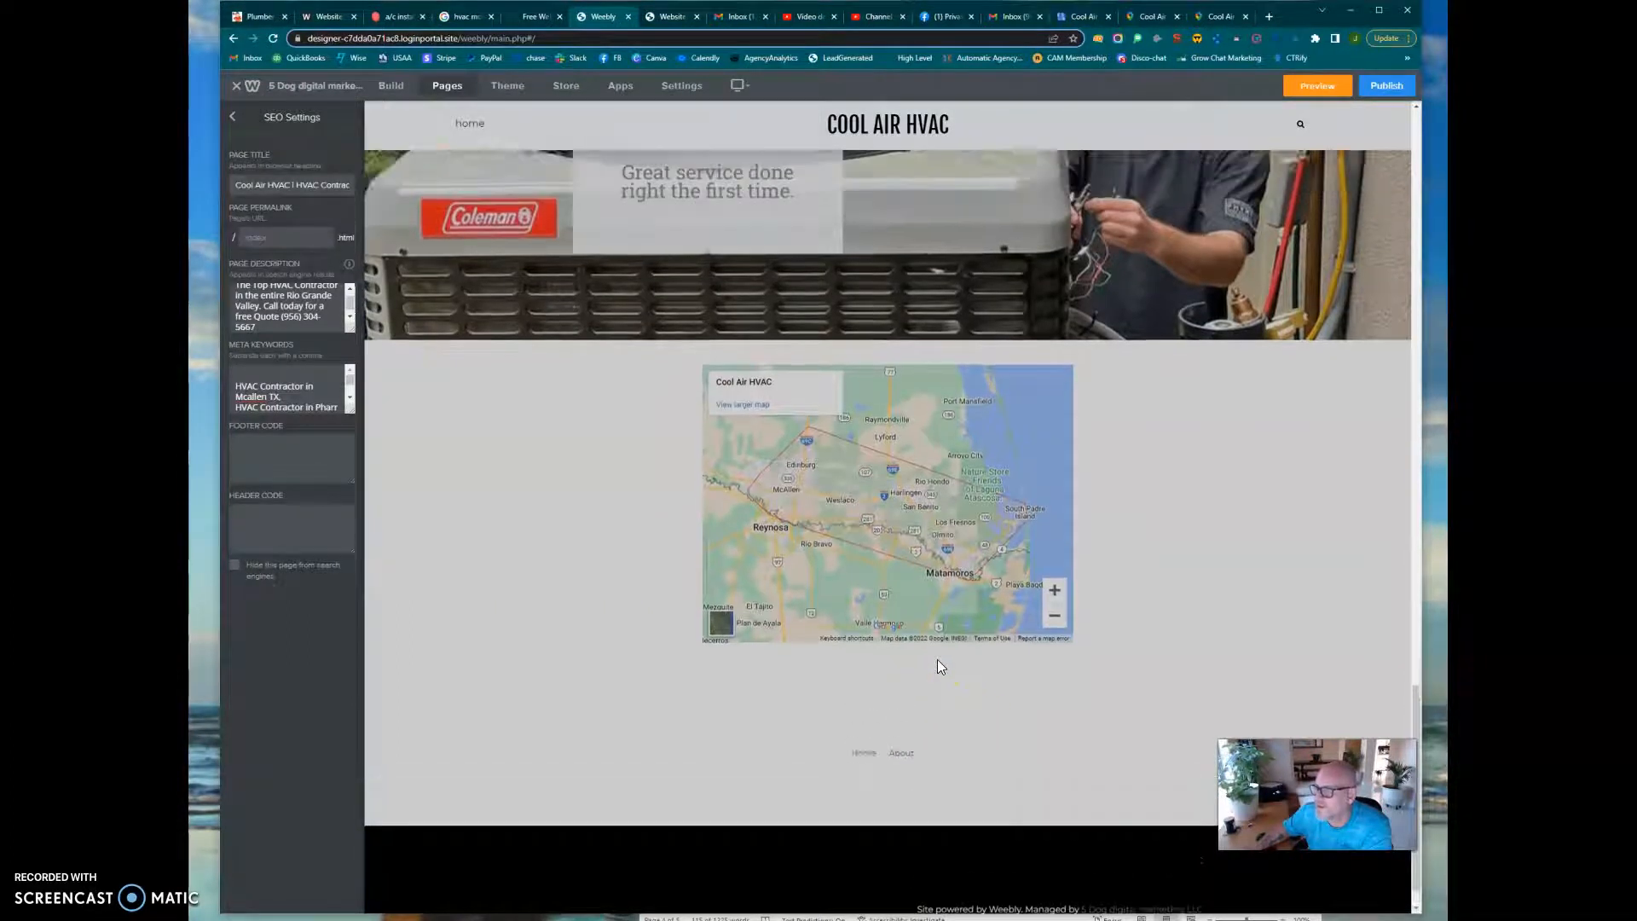
{"action": "scroll", "coordinate": [938, 666], "scroll_direction": "up", "scroll_amount": 5}
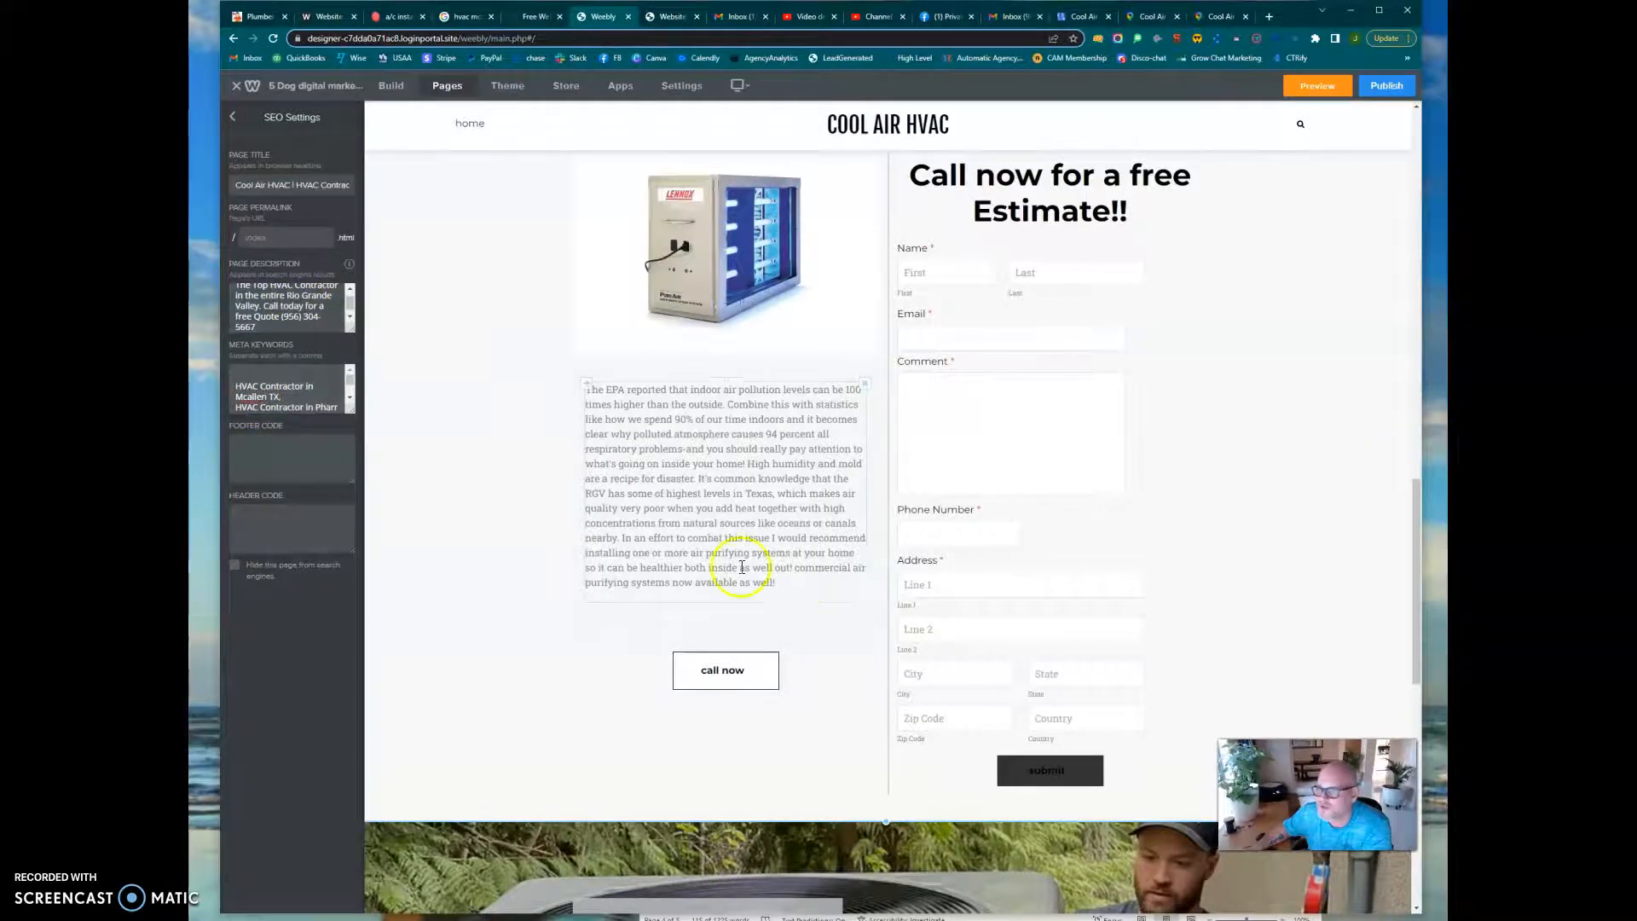
{"action": "scroll", "coordinate": [796, 591], "scroll_direction": "down", "scroll_amount": 12}
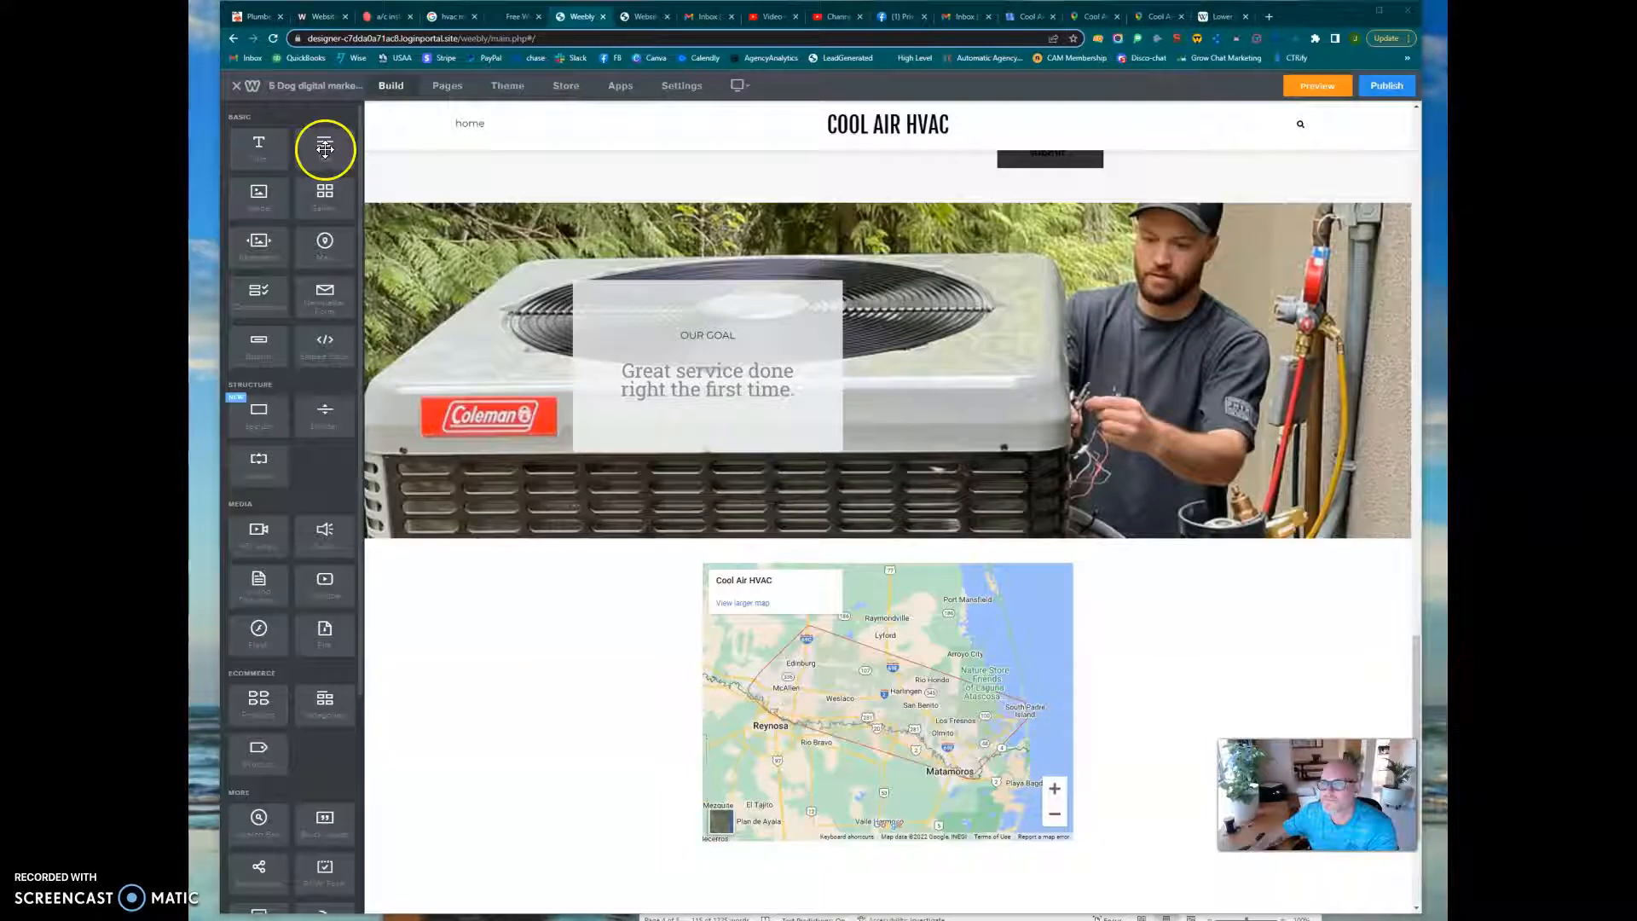
Add a text element below the map reading "Serving the entire Rio Grande Valley" and correct the spelling of "Serving"
{"action": "left_click_drag", "start_coordinate": [325, 152], "coordinate": [862, 628]}
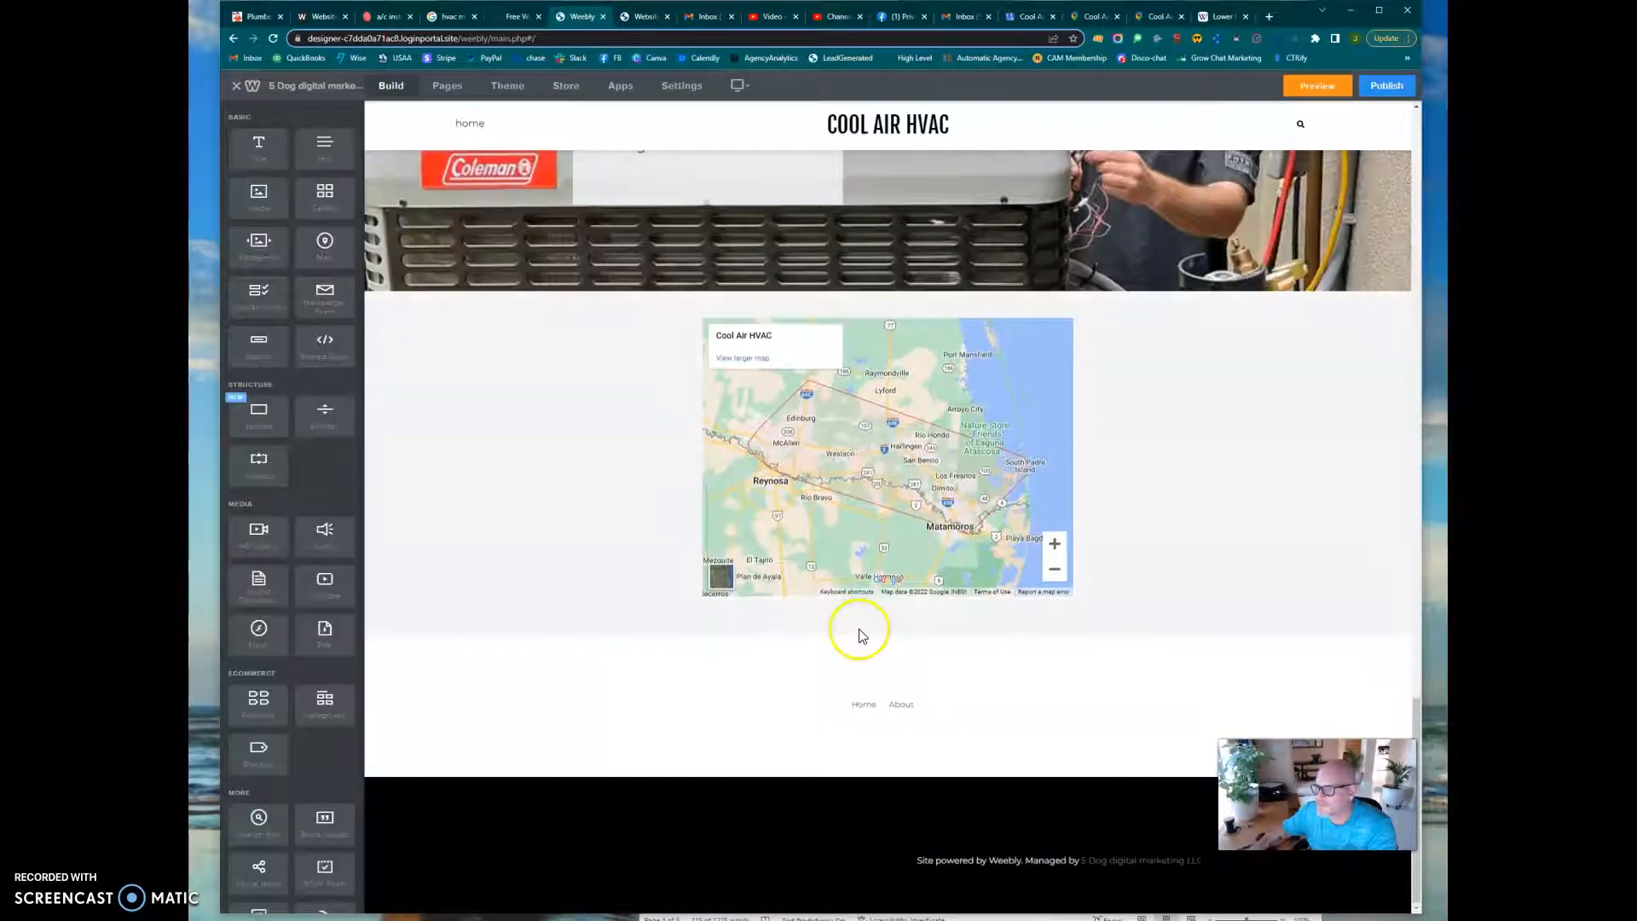
{"action": "left_click", "coordinate": [811, 623]}
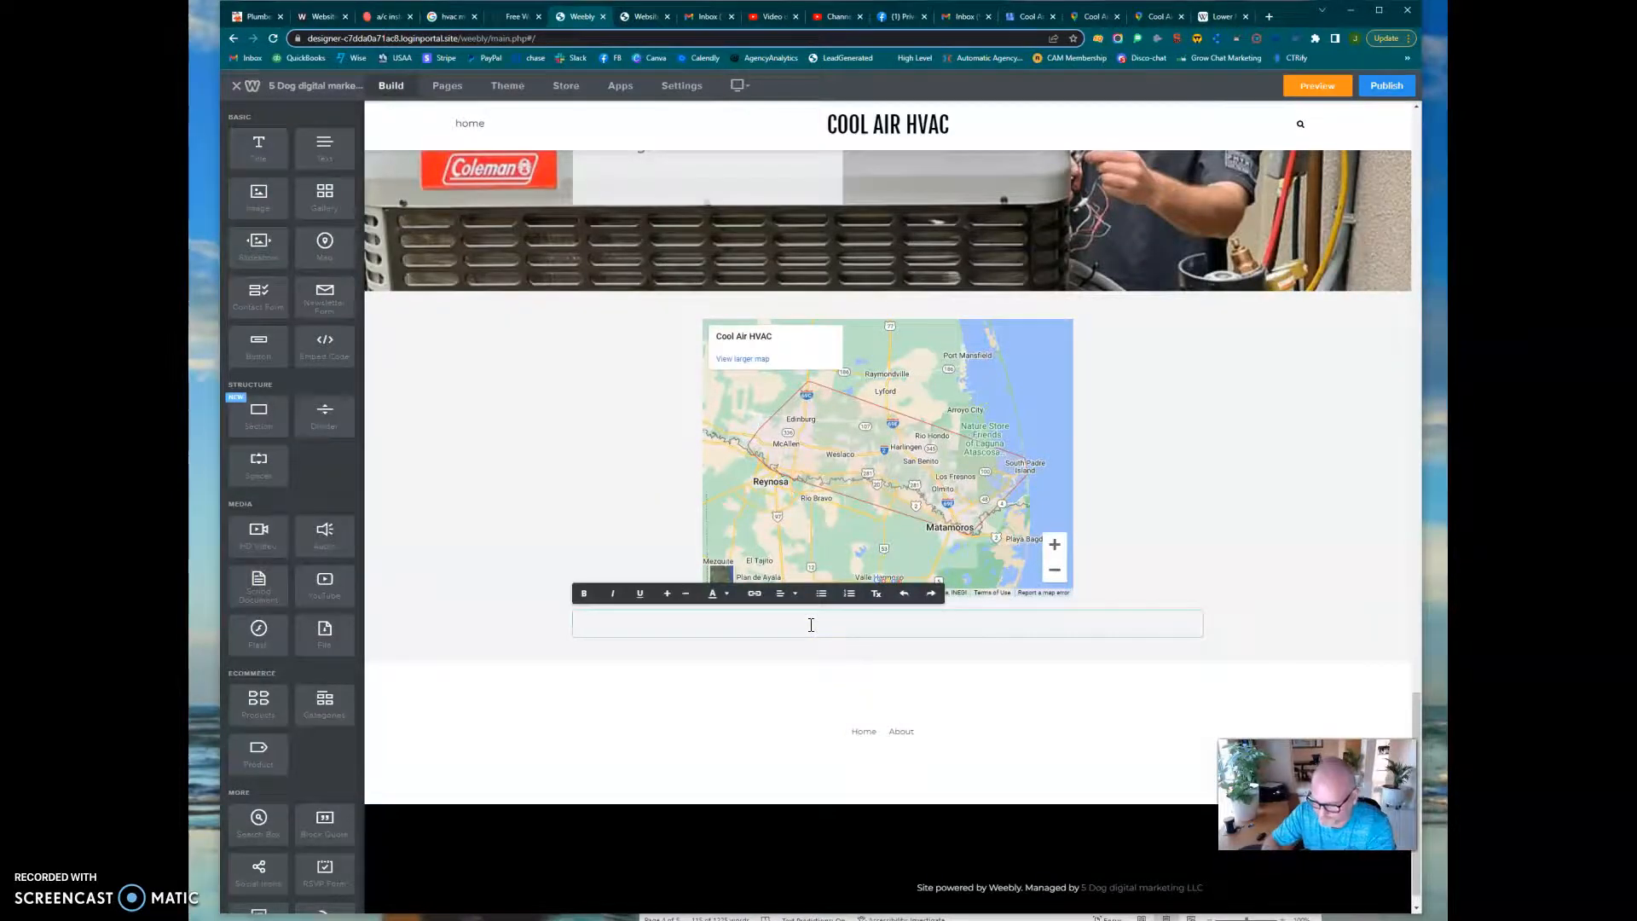
{"action": "type", "text": "Se"}
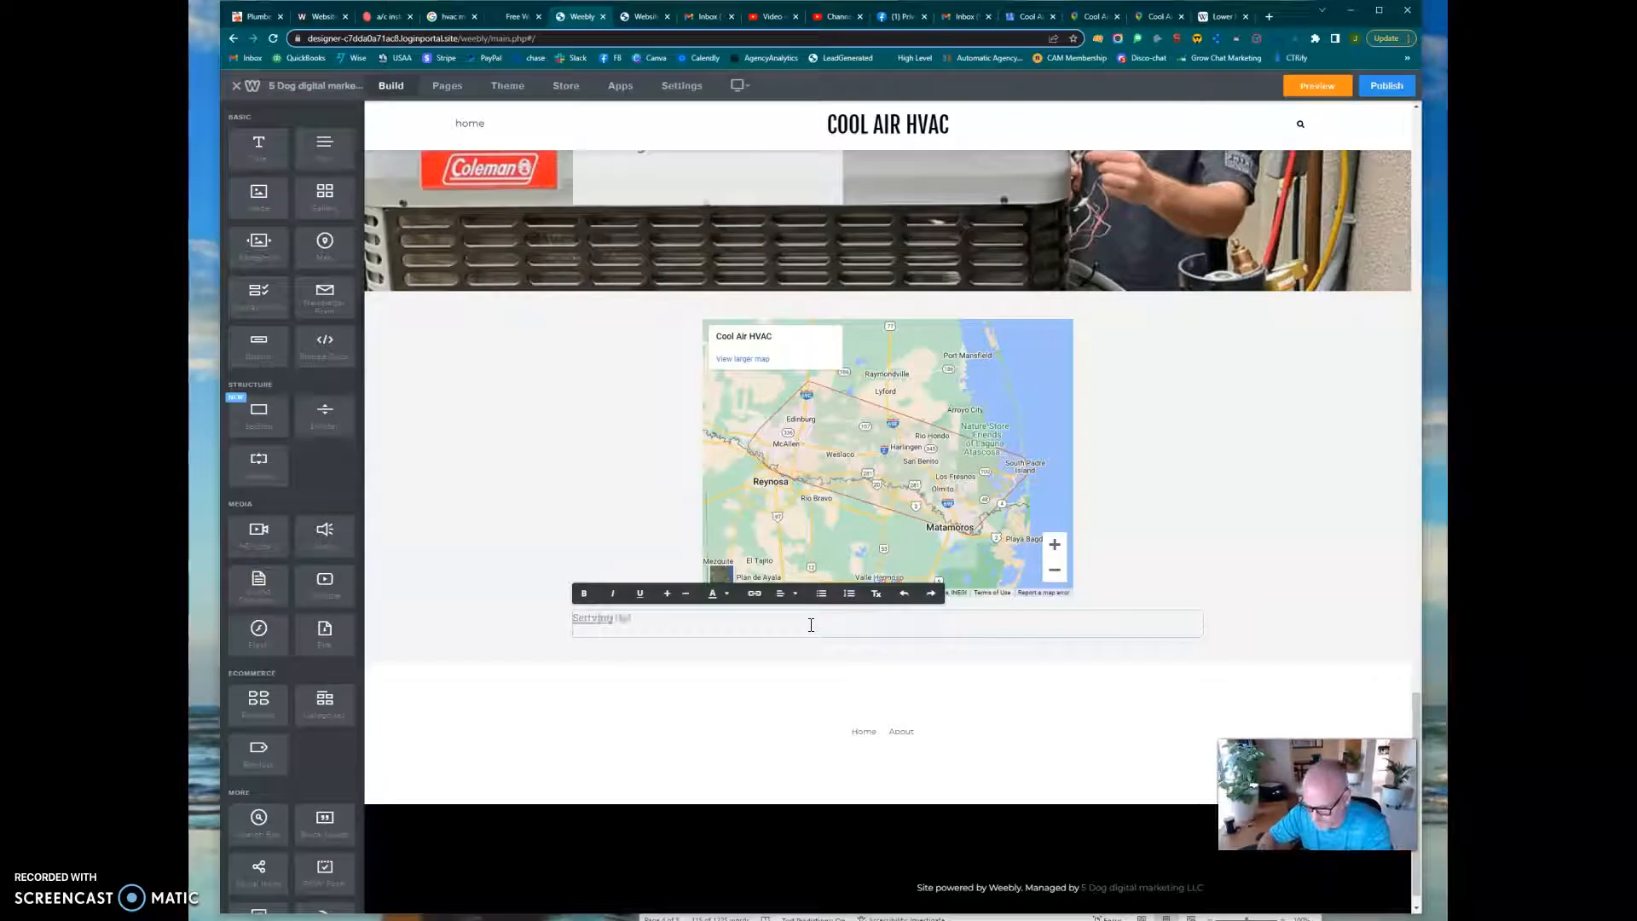
{"action": "type", "text": "rtving the entire R"}
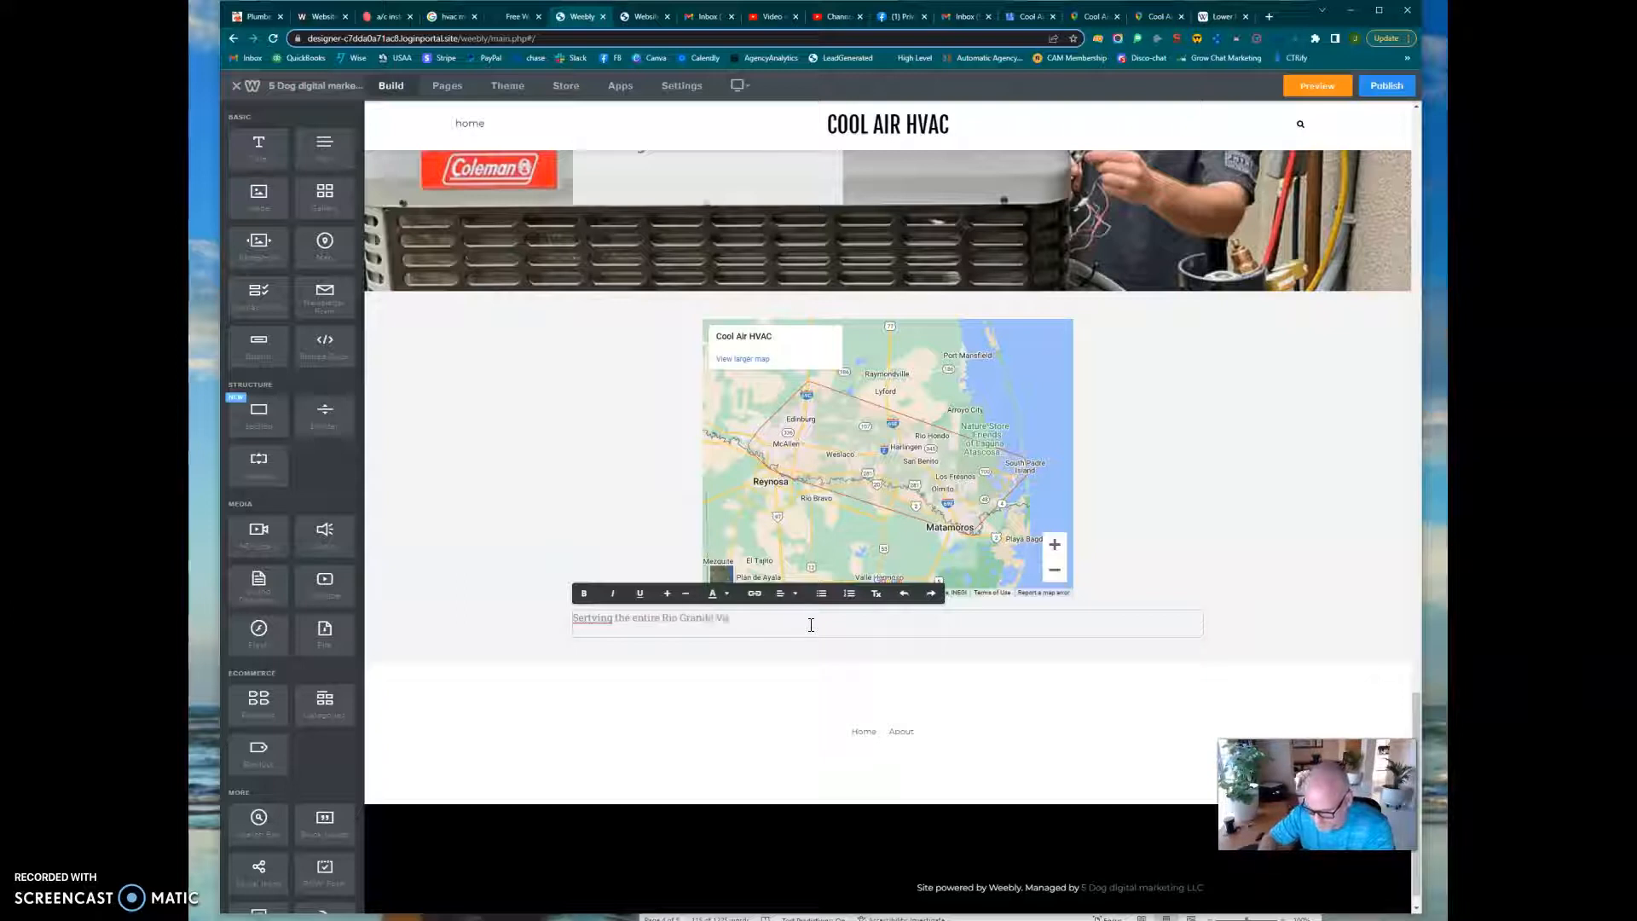
{"action": "type", "text": "io Grande Valley"}
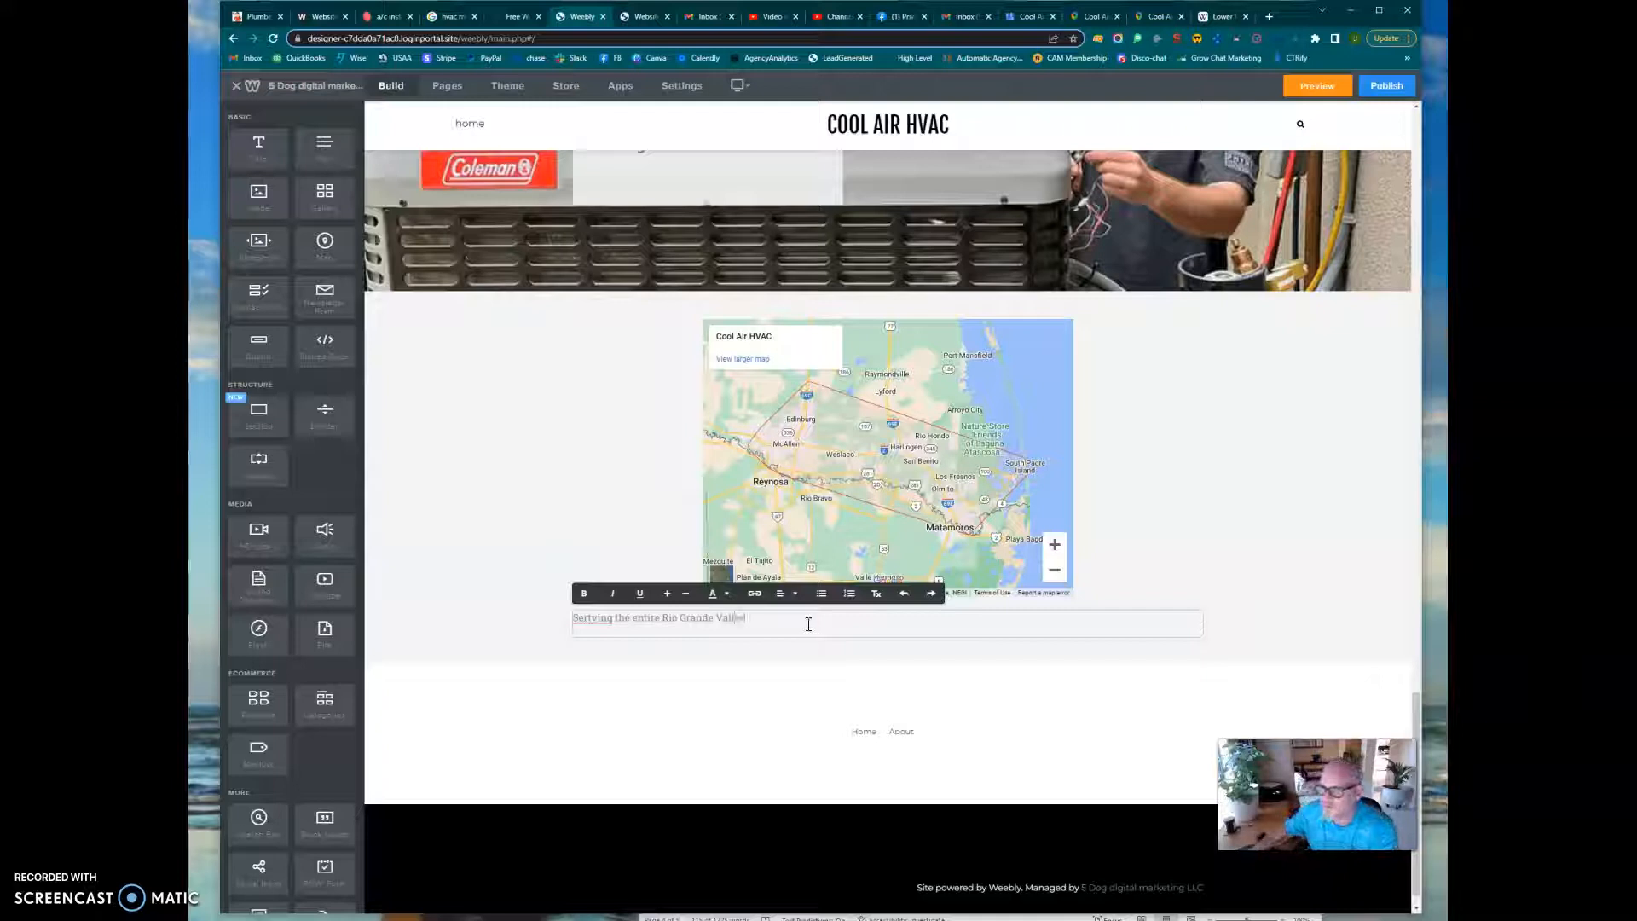
{"action": "right_click", "coordinate": [600, 621]}
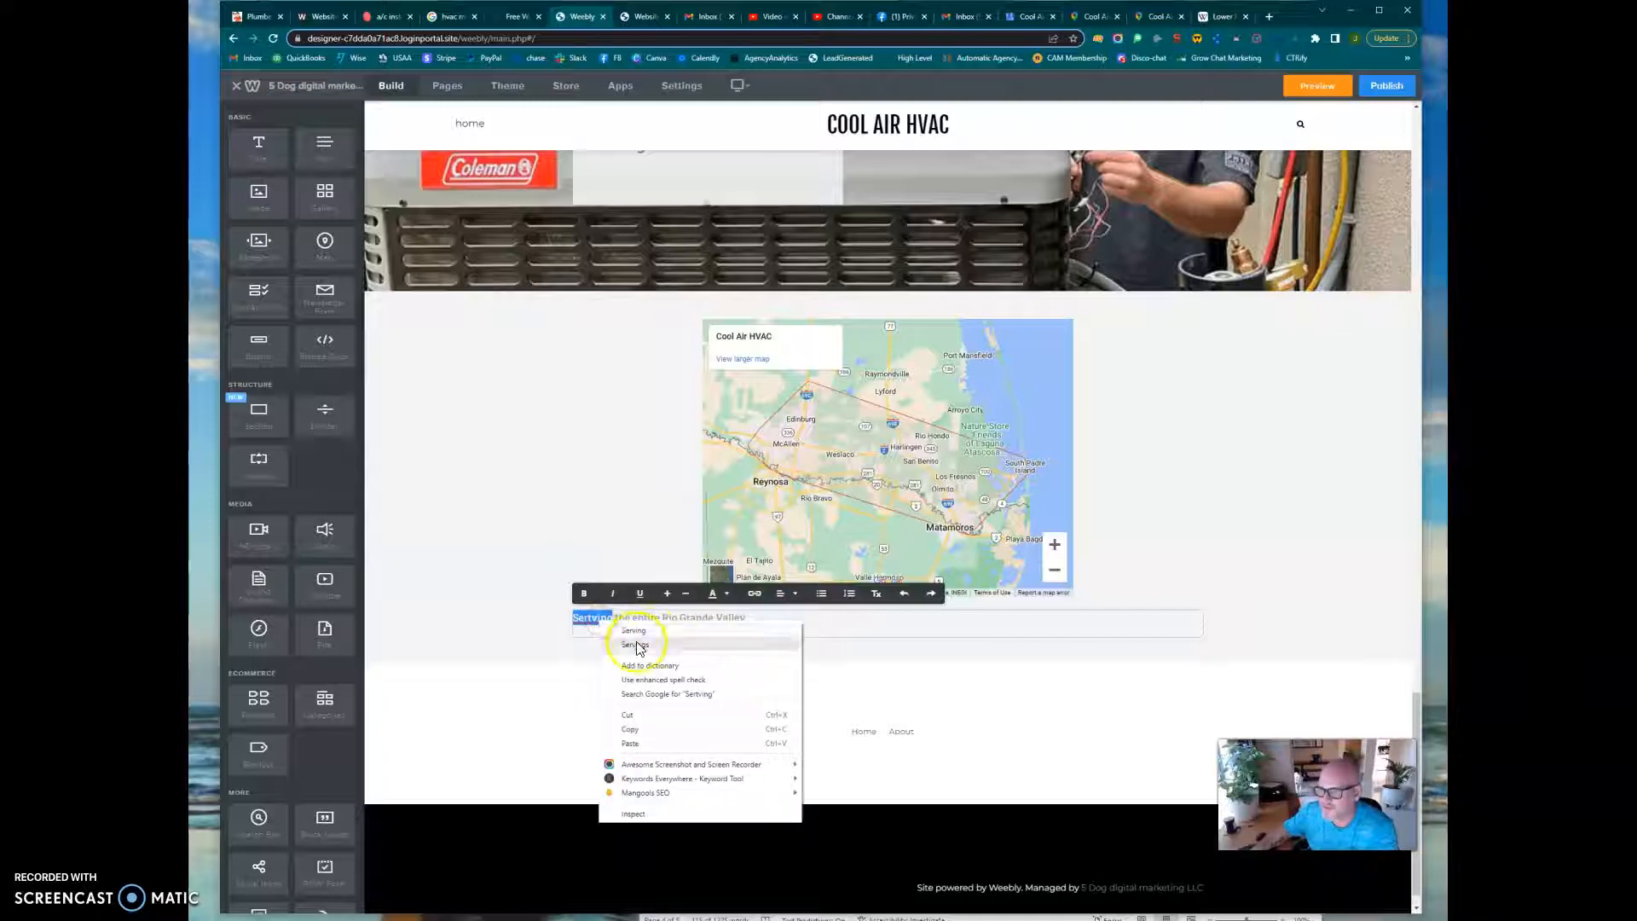
{"action": "left_click", "coordinate": [636, 631]}
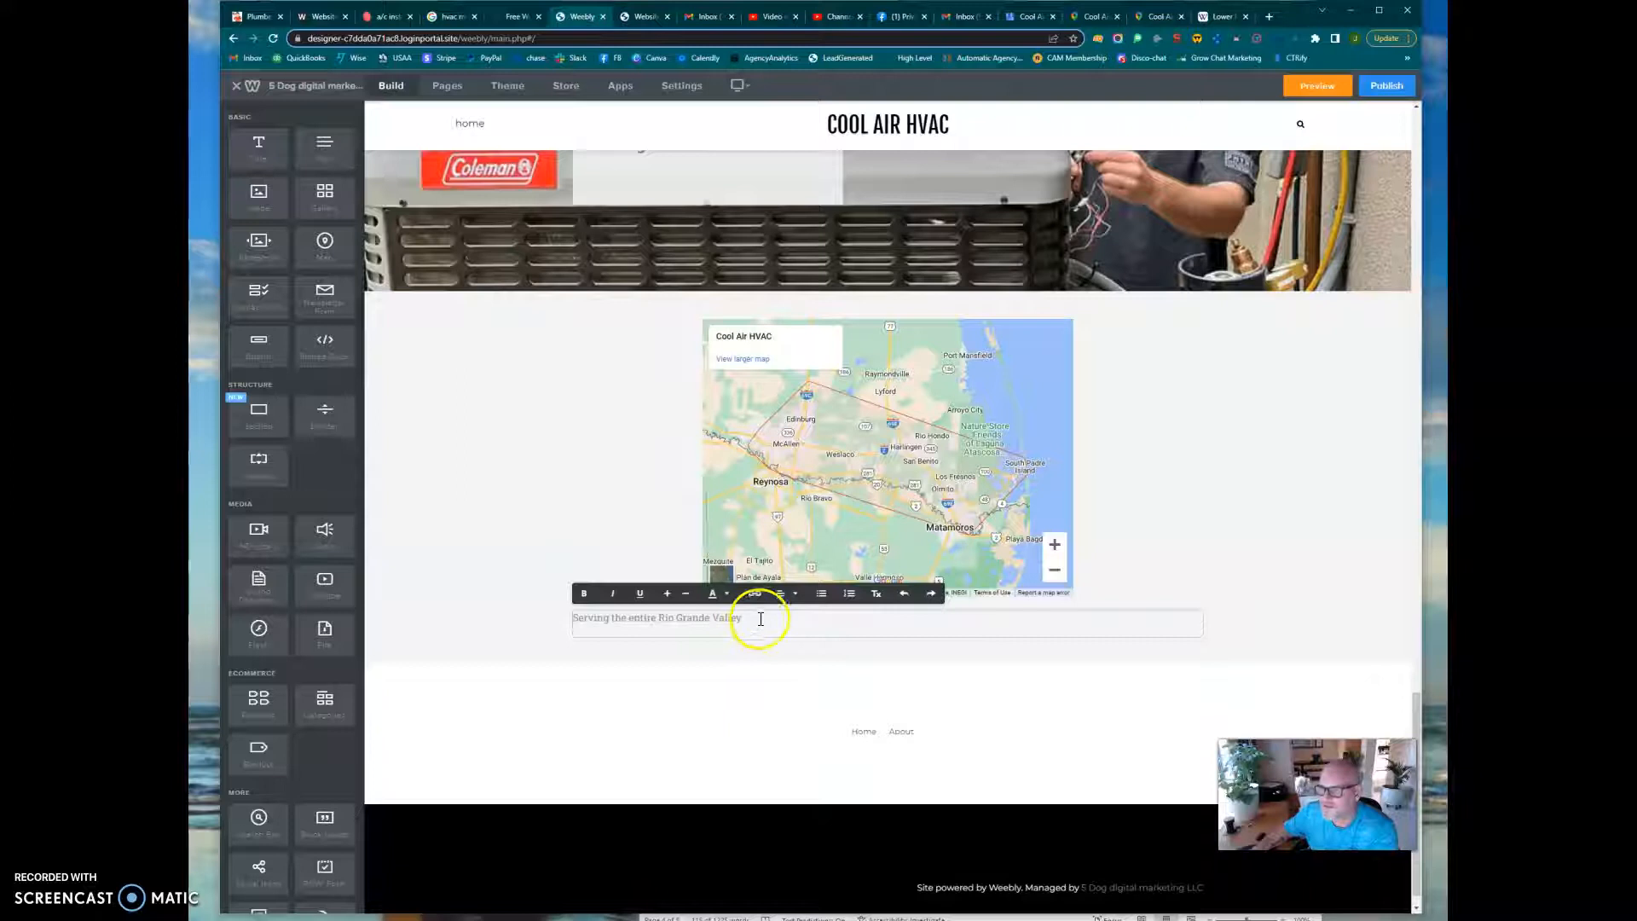
Center the "Serving the entire Rio Grande Valley" line and enlarge its text to a heading-like size that stays narrower than the map
{"action": "left_click_drag", "start_coordinate": [743, 606], "coordinate": [506, 605]}
{"action": "left_click", "coordinate": [787, 594]}
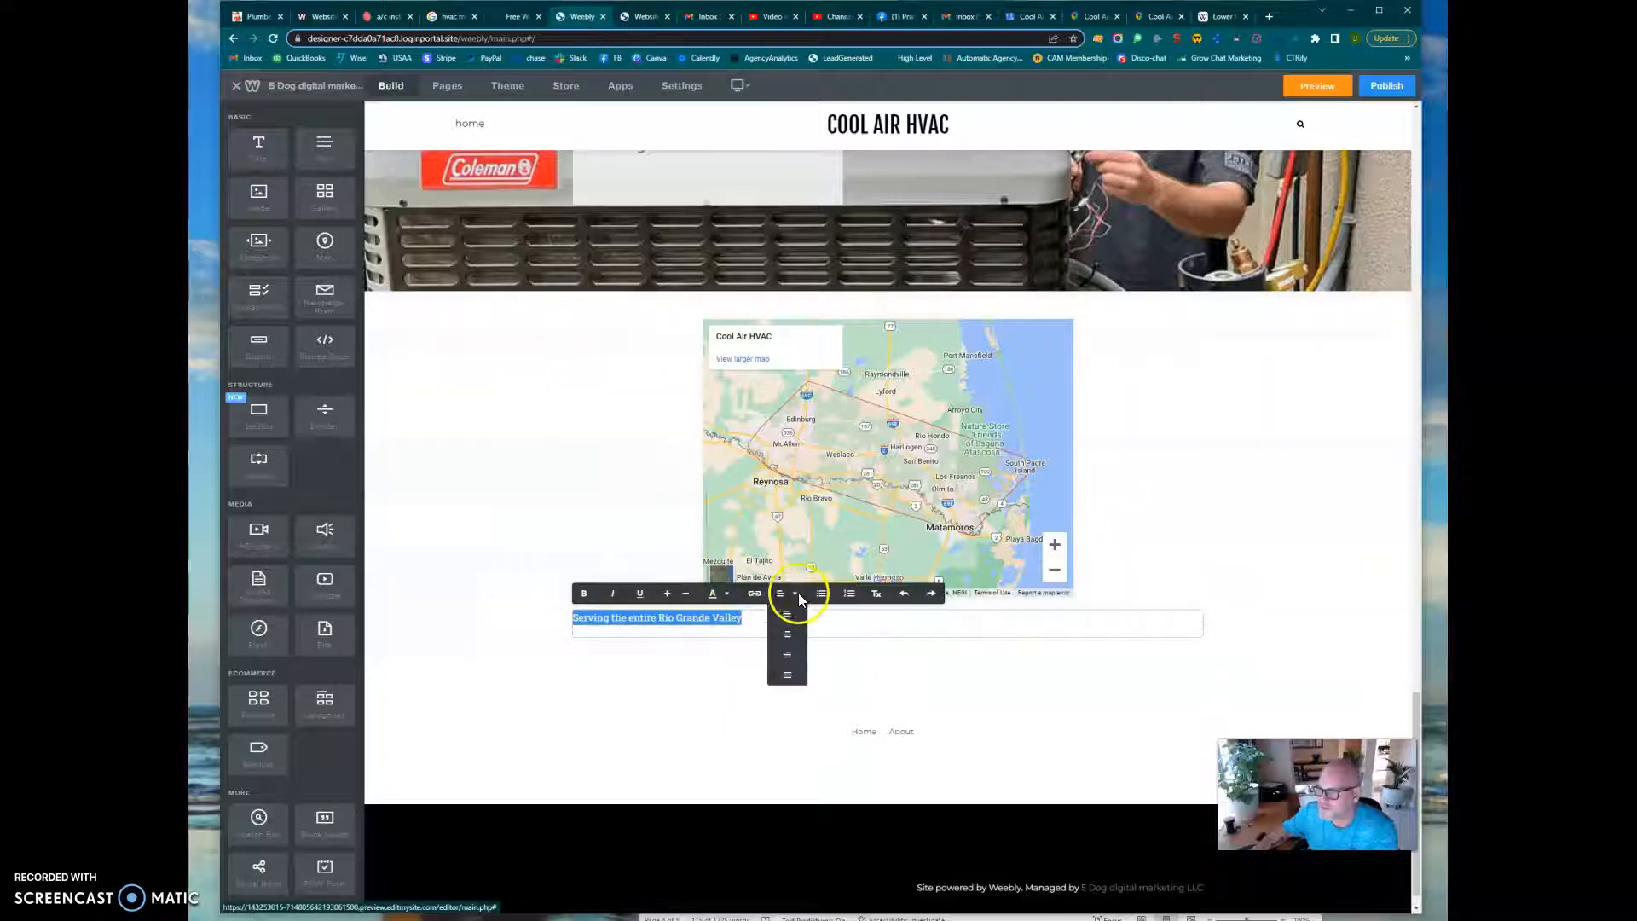
{"action": "left_click", "coordinate": [788, 640]}
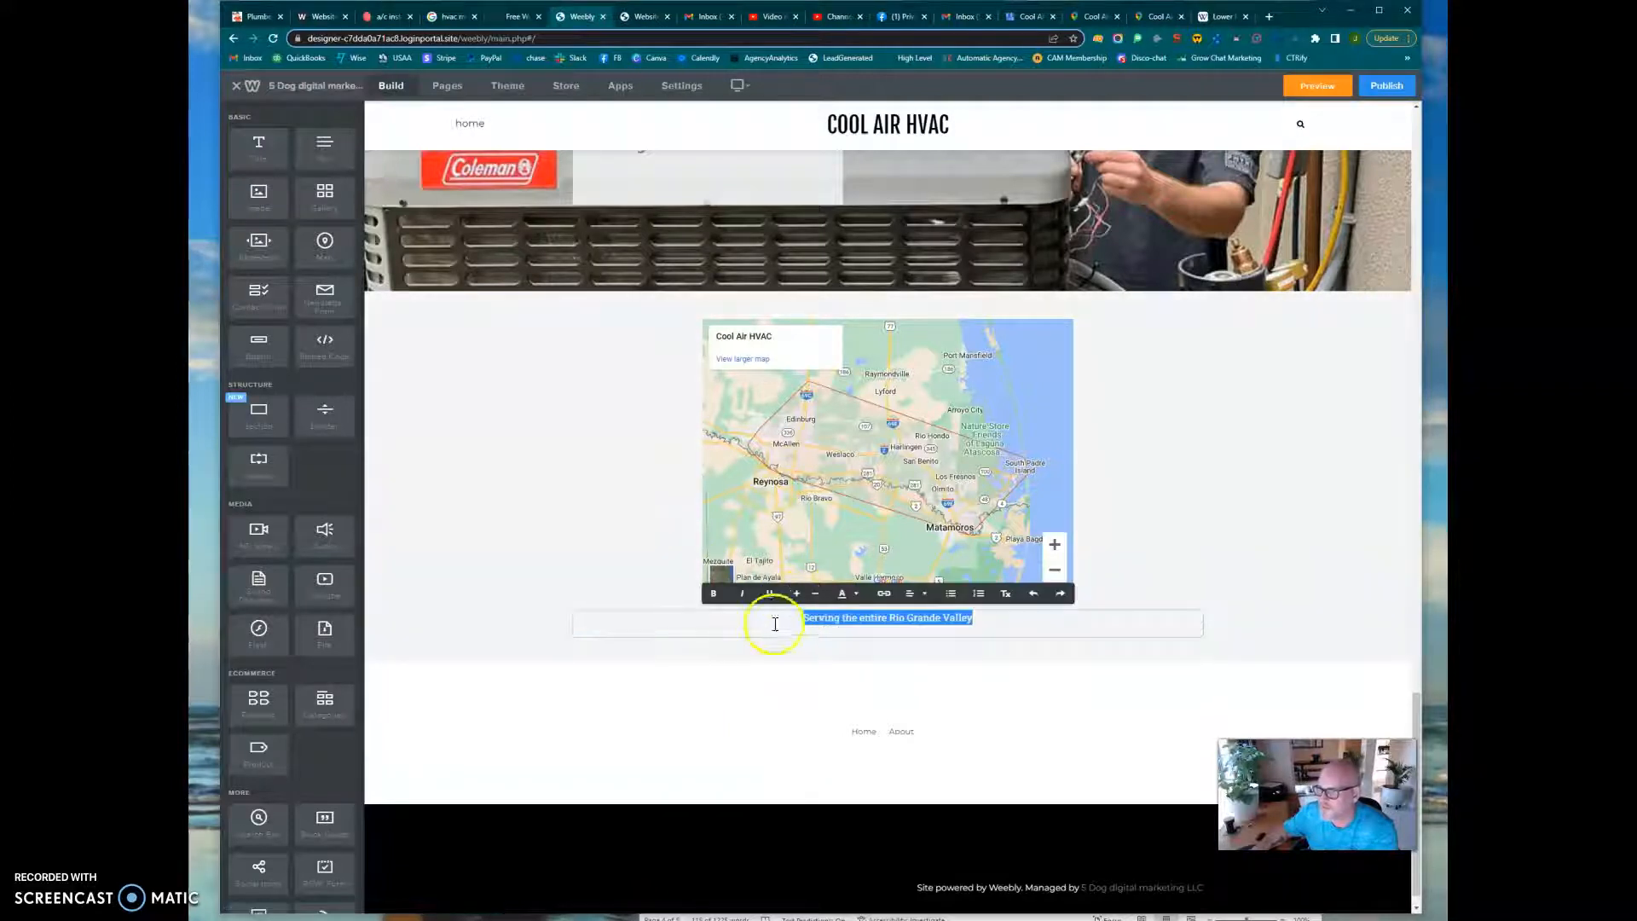
{"action": "left_click", "coordinate": [797, 598]}
{"action": "left_click", "coordinate": [796, 598]}
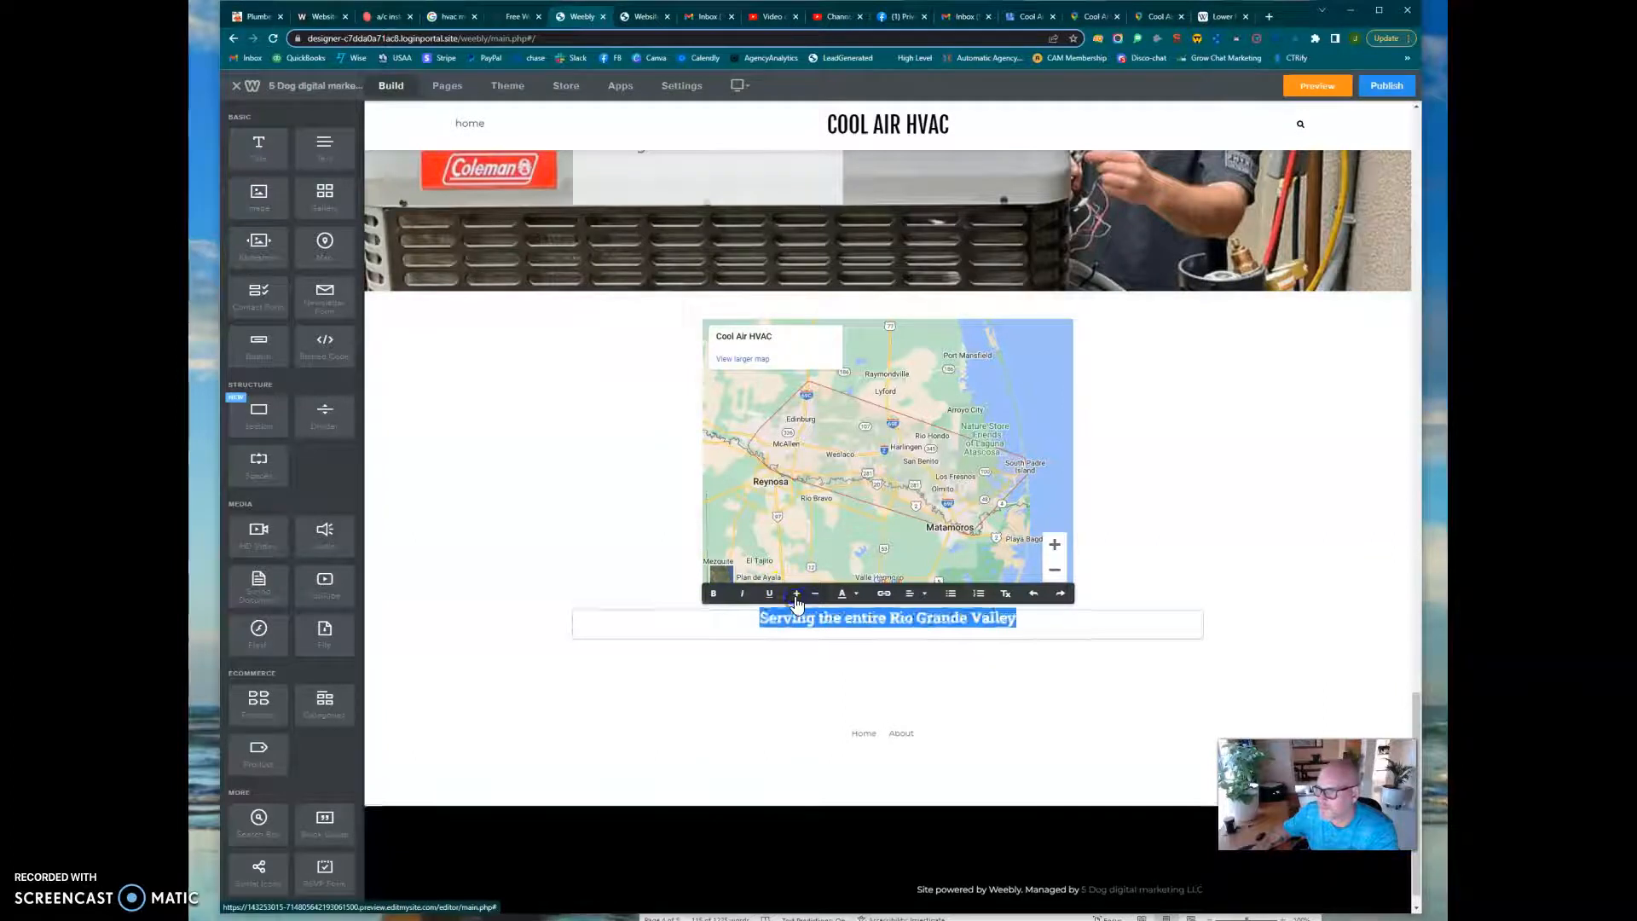
{"action": "left_click", "coordinate": [796, 600]}
{"action": "left_click", "coordinate": [797, 601]}
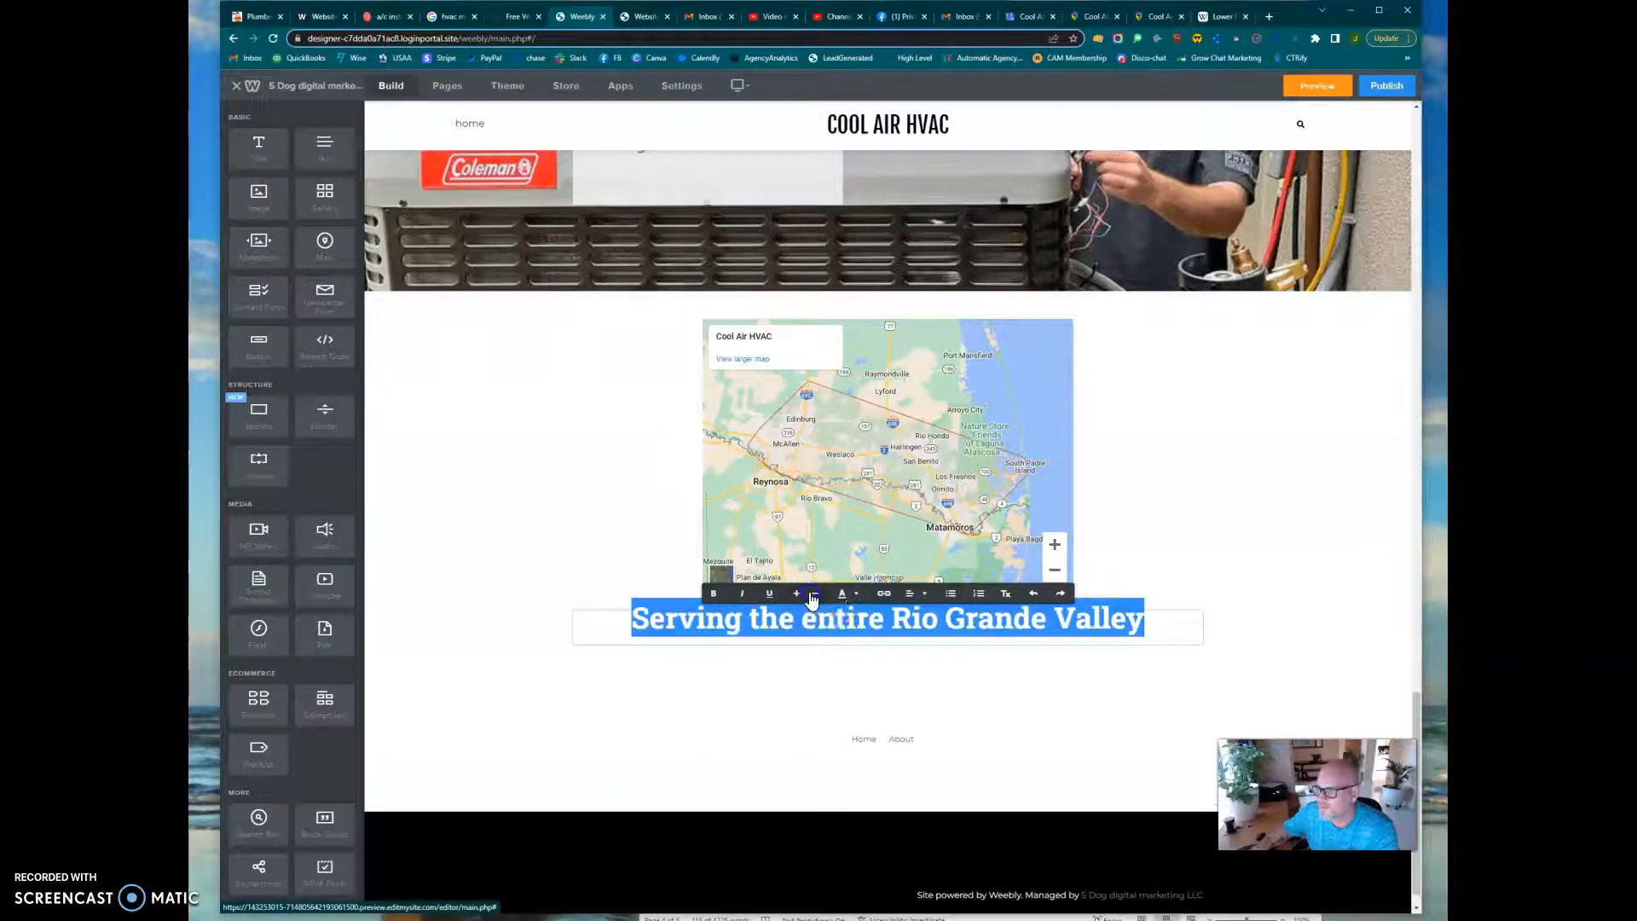
{"action": "left_click", "coordinate": [815, 593]}
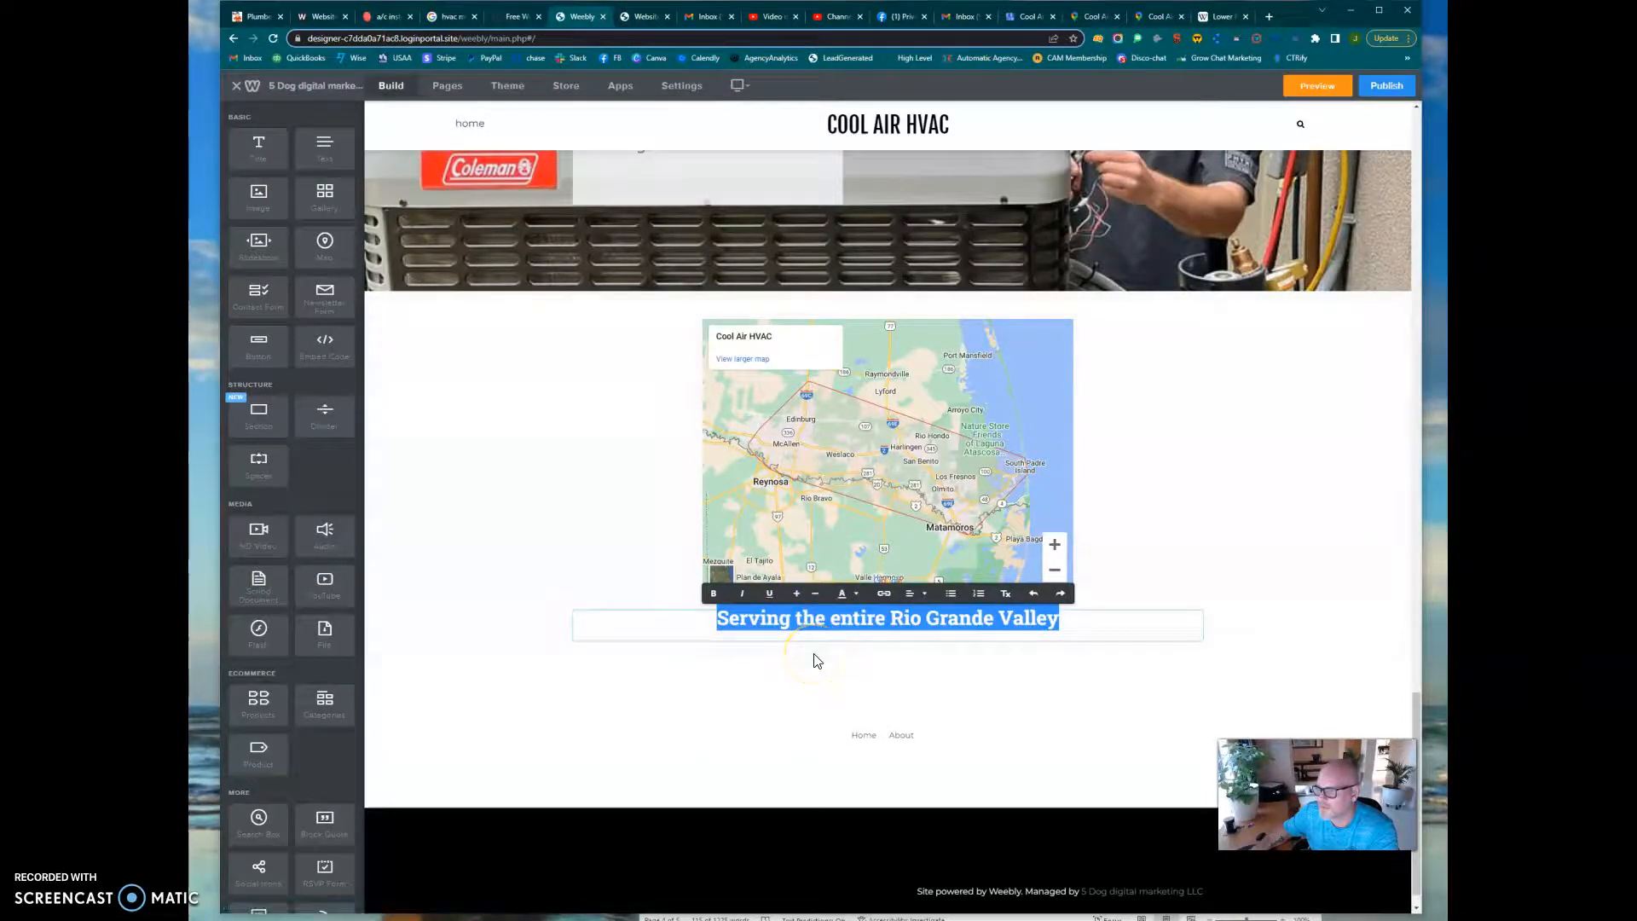
Start a website URL link on the service-area line and copy the address of Wikipedia's Lower Rio Grande Valley article
{"action": "left_click", "coordinate": [881, 597]}
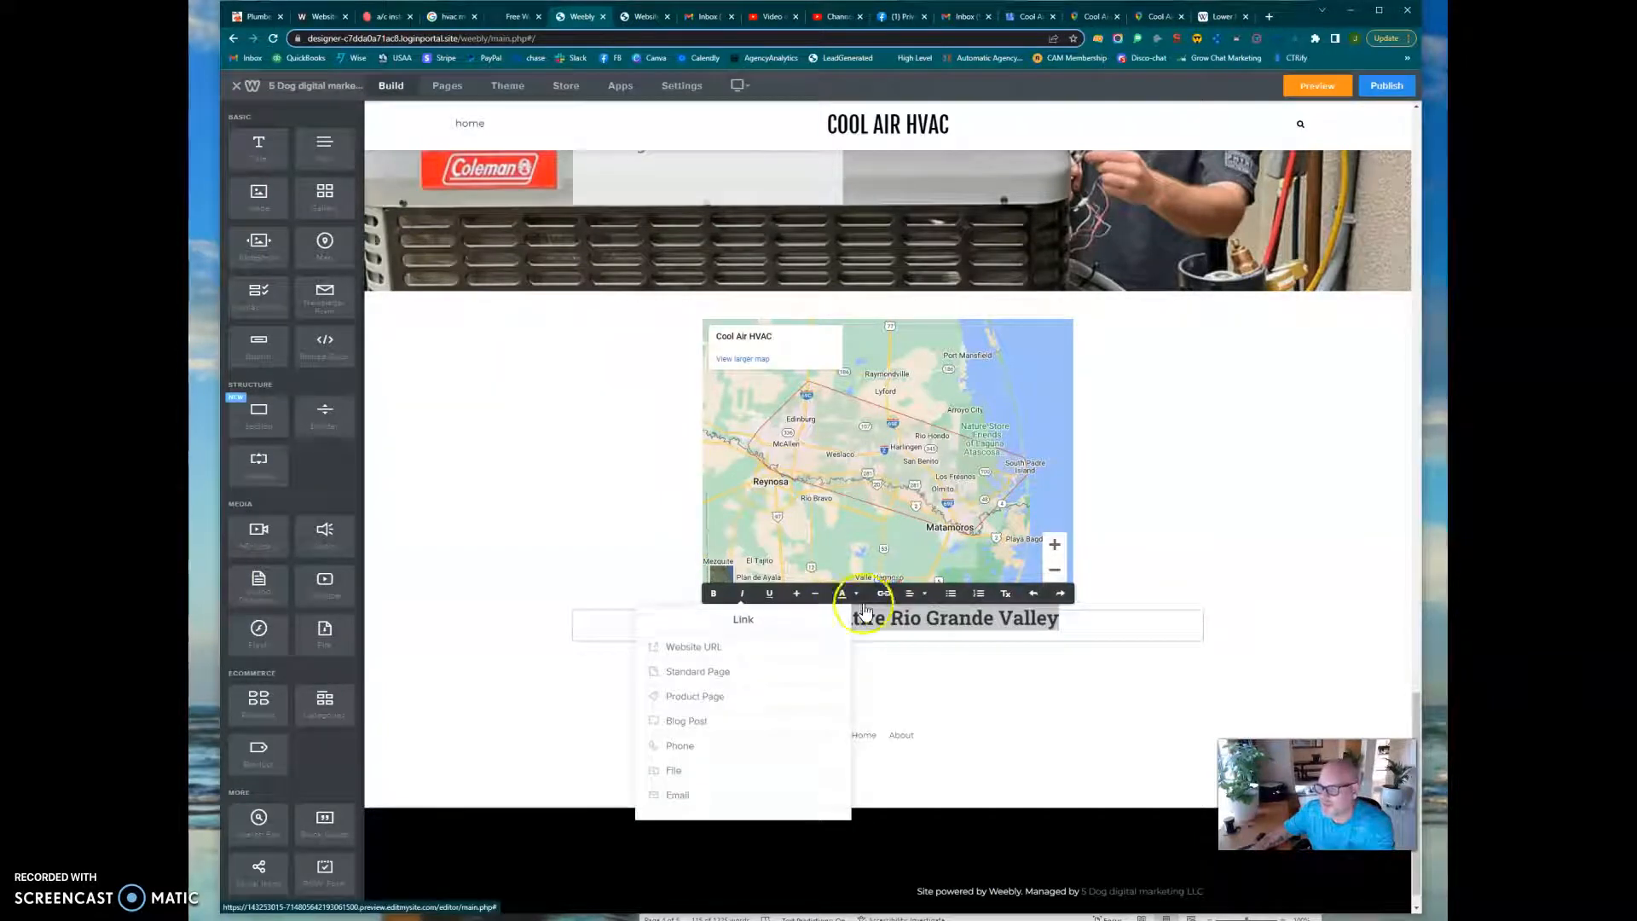
{"action": "left_click", "coordinate": [747, 648]}
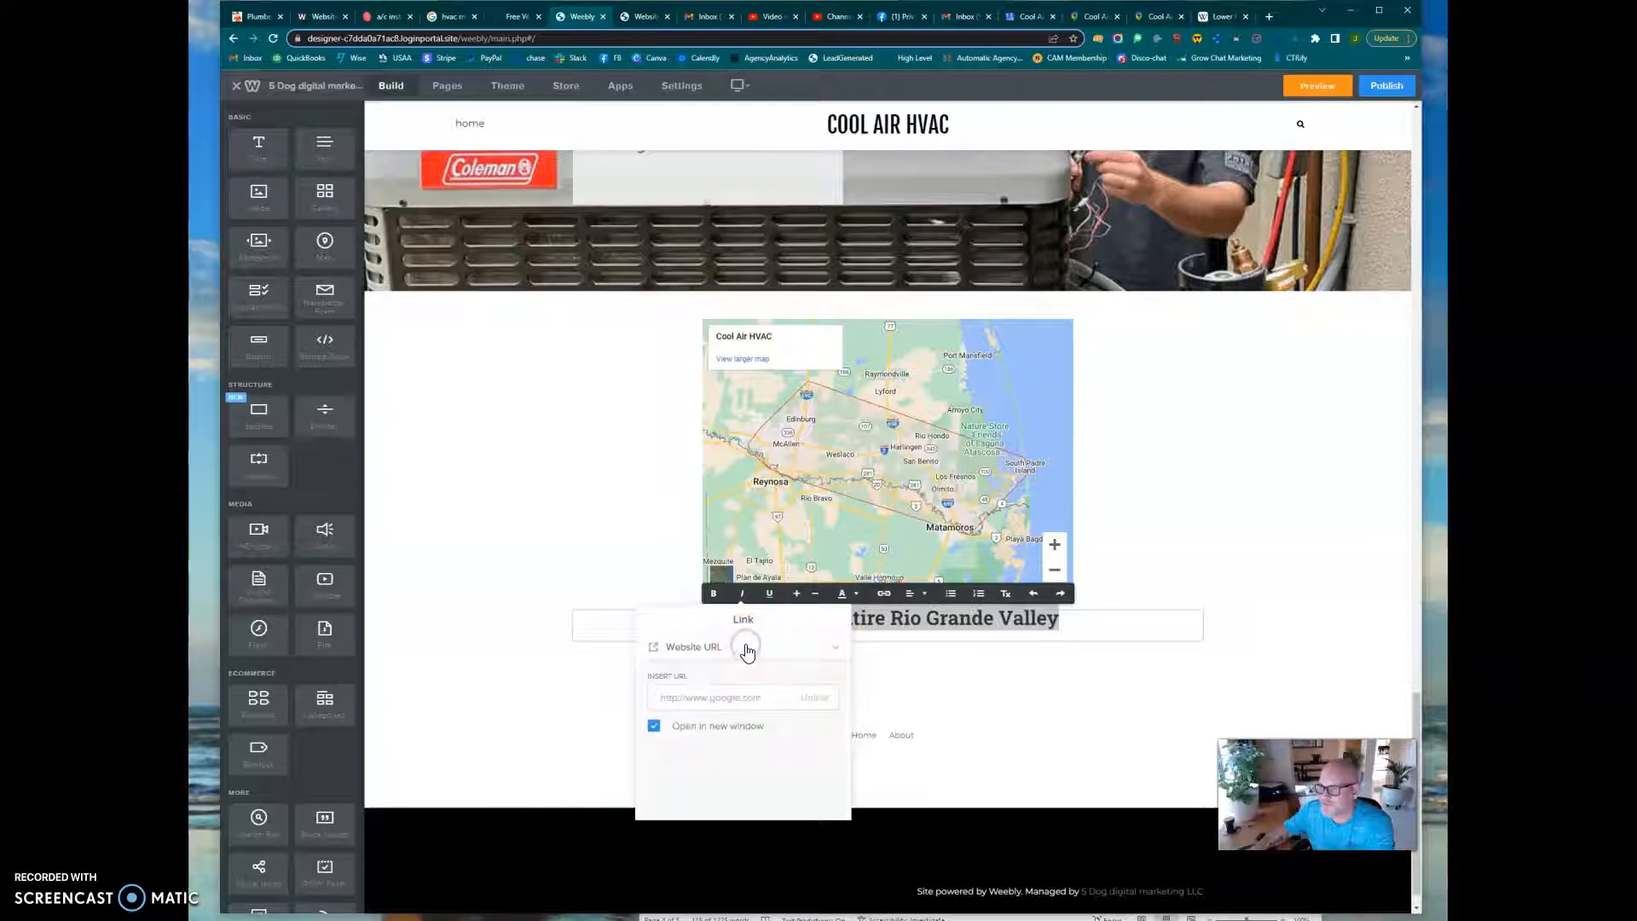
{"action": "left_click", "coordinate": [1223, 16]}
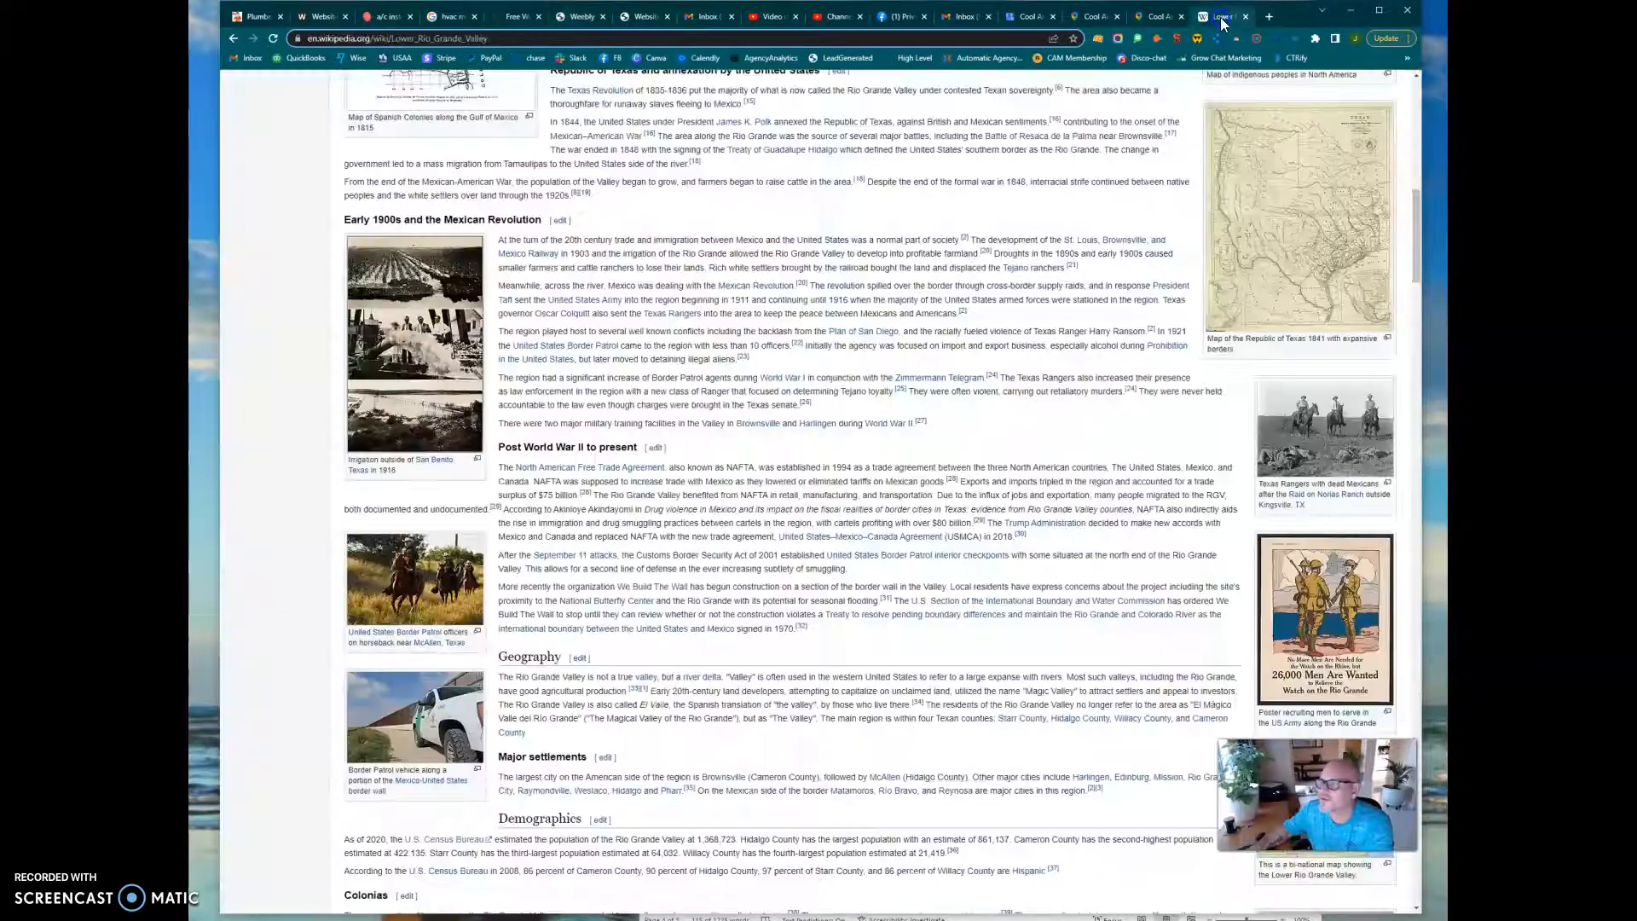
{"action": "scroll", "coordinate": [725, 612], "scroll_direction": "up", "scroll_amount": 15}
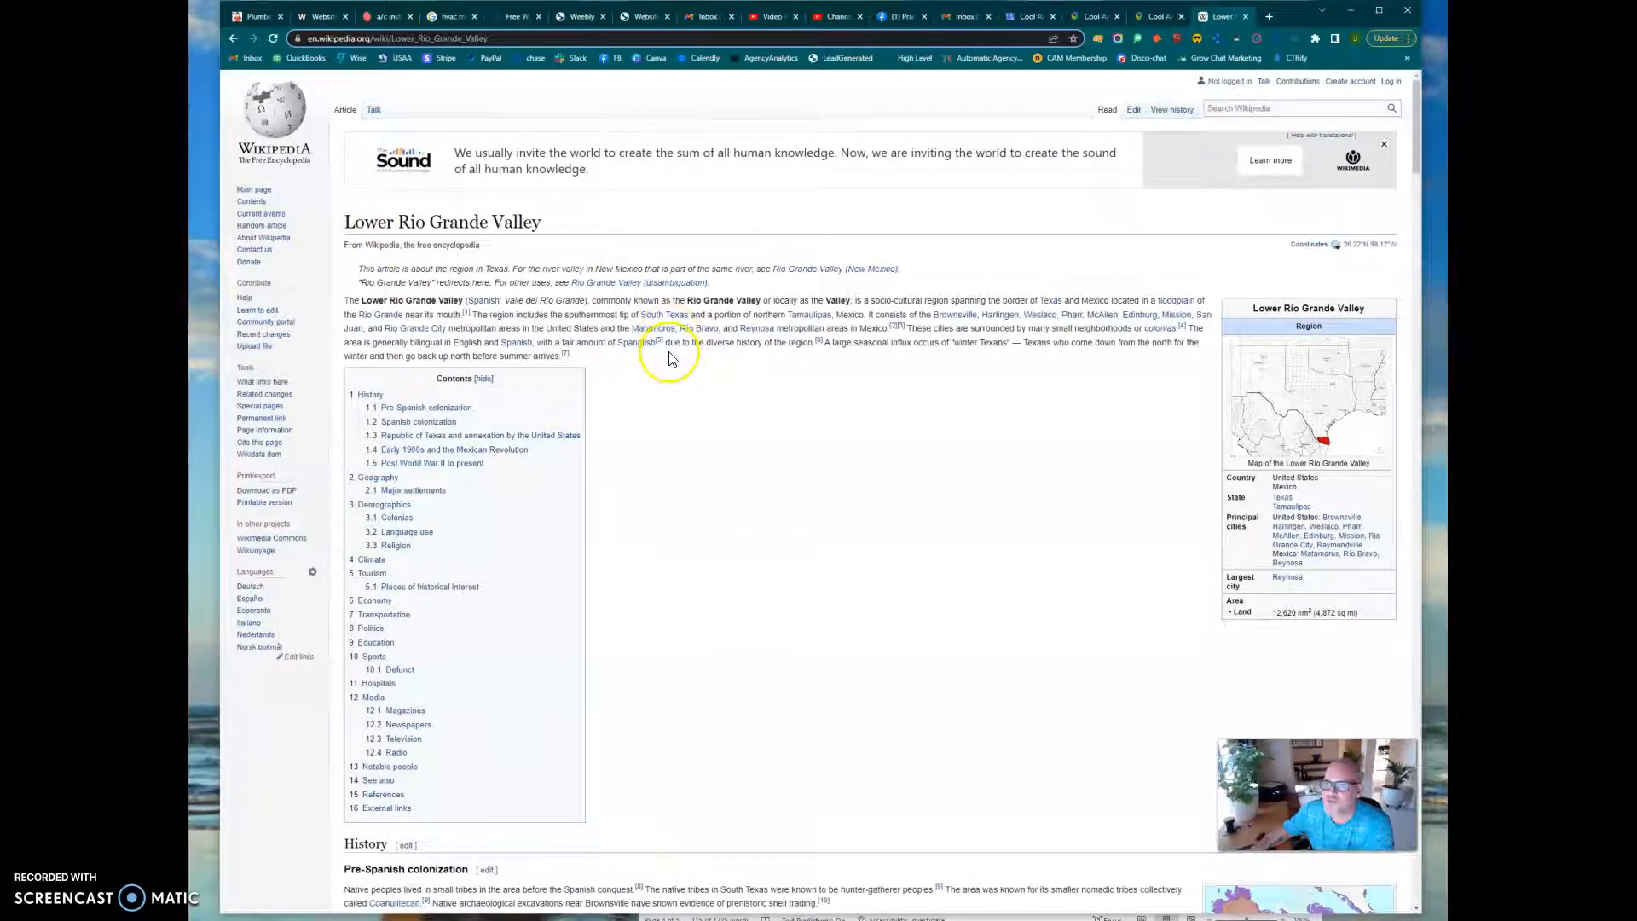
{"action": "scroll", "coordinate": [669, 530], "scroll_direction": "down", "scroll_amount": 8}
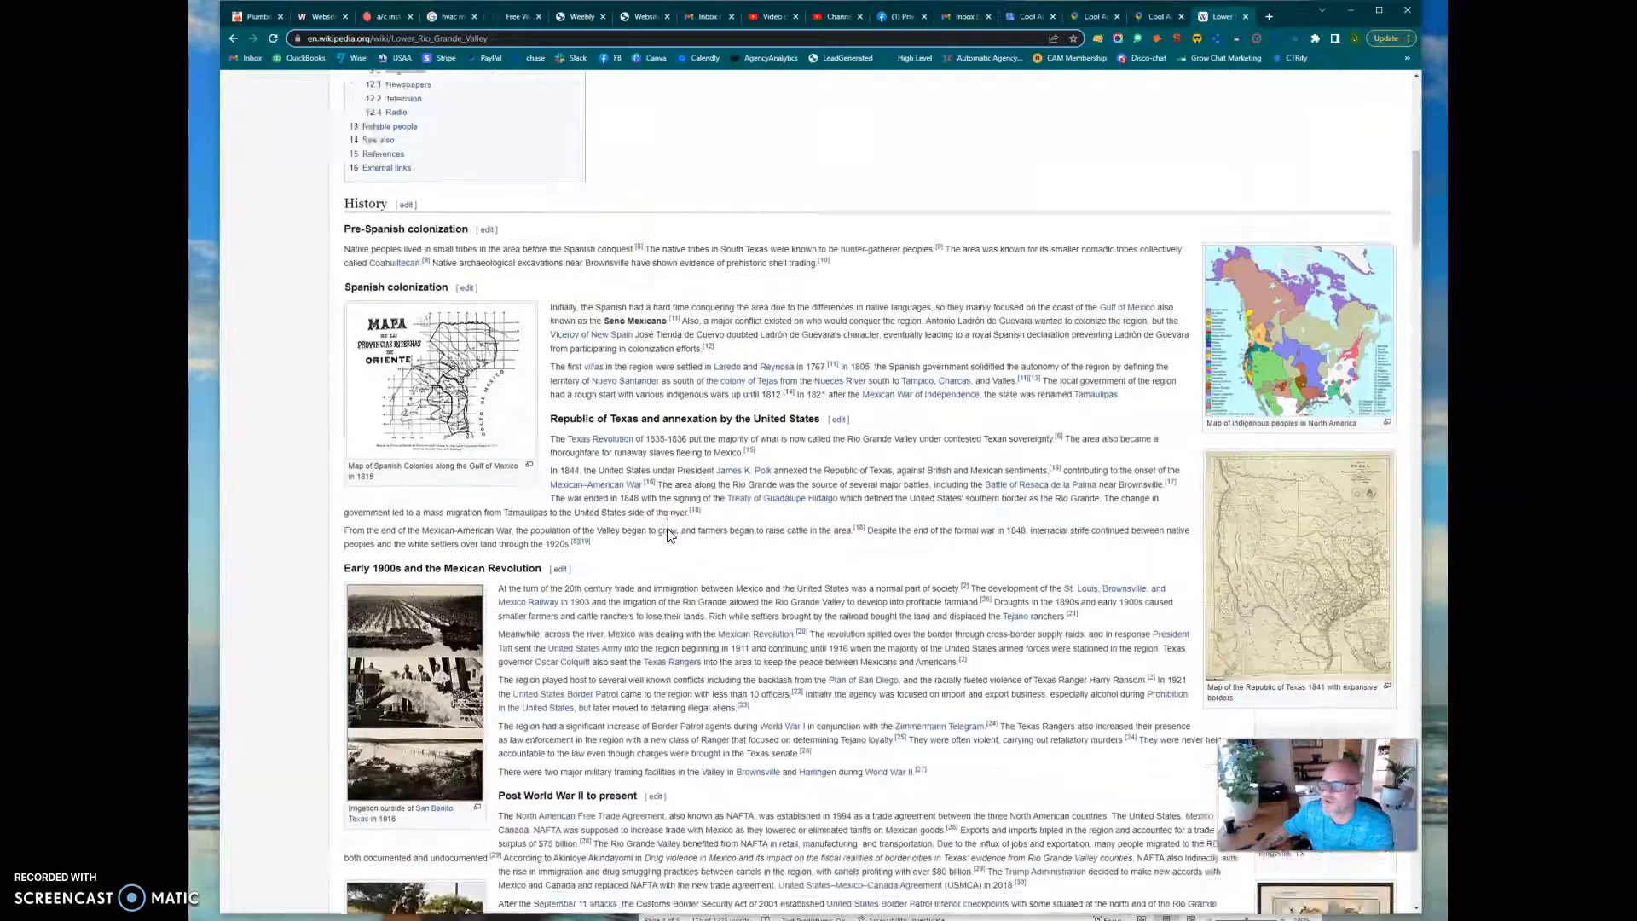
{"action": "scroll", "coordinate": [669, 534], "scroll_direction": "down", "scroll_amount": 6}
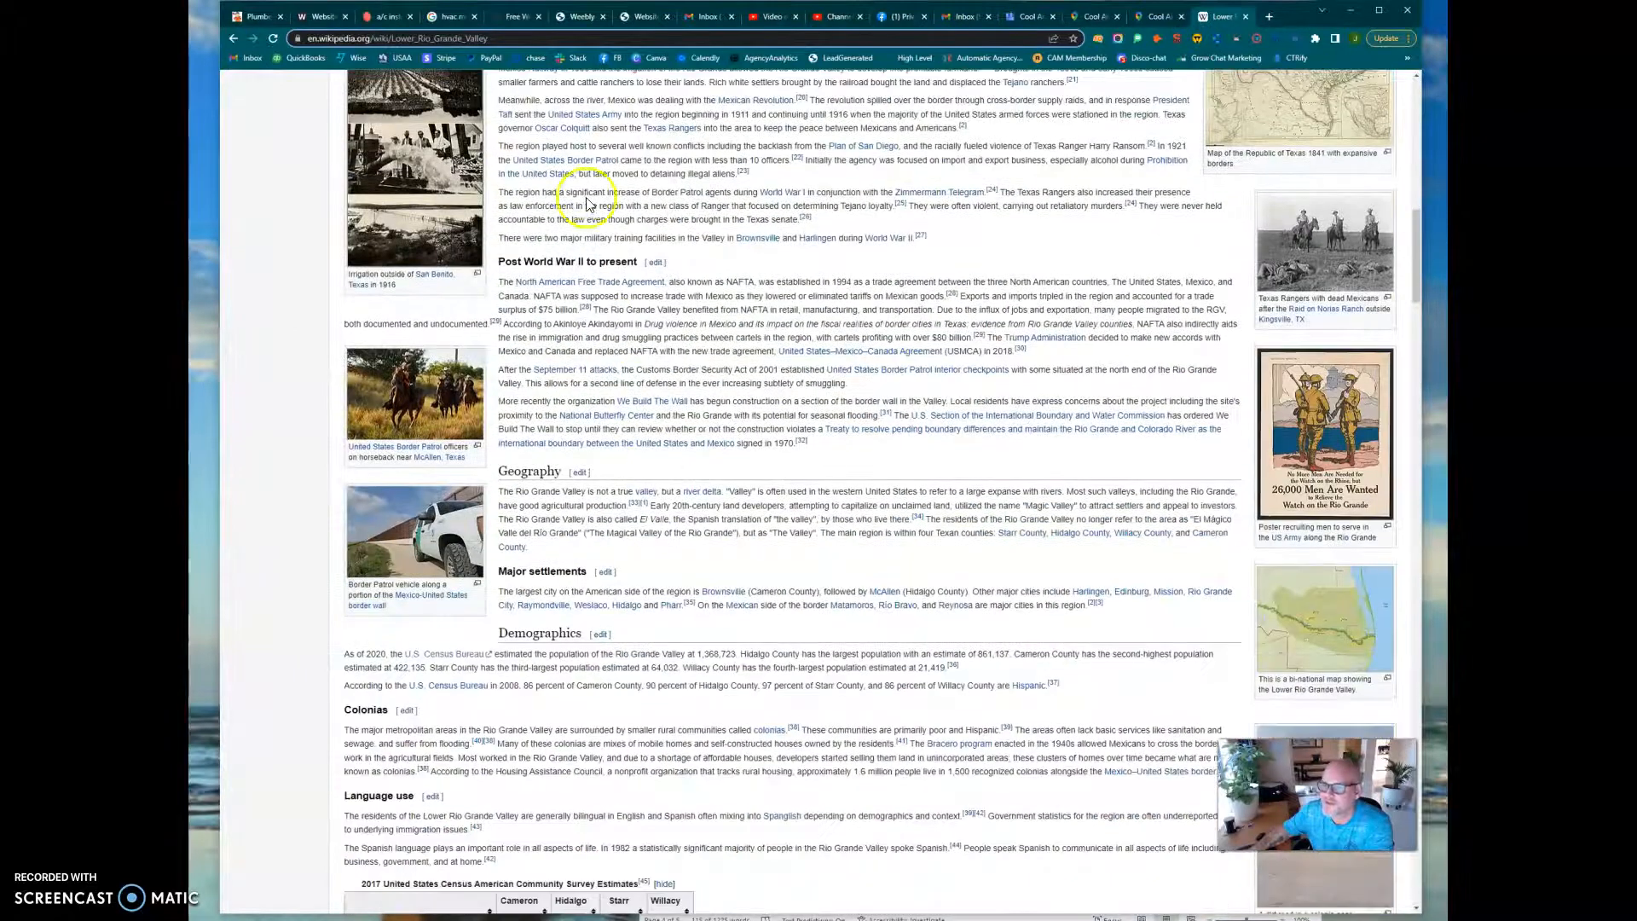
{"action": "left_click", "coordinate": [571, 38]}
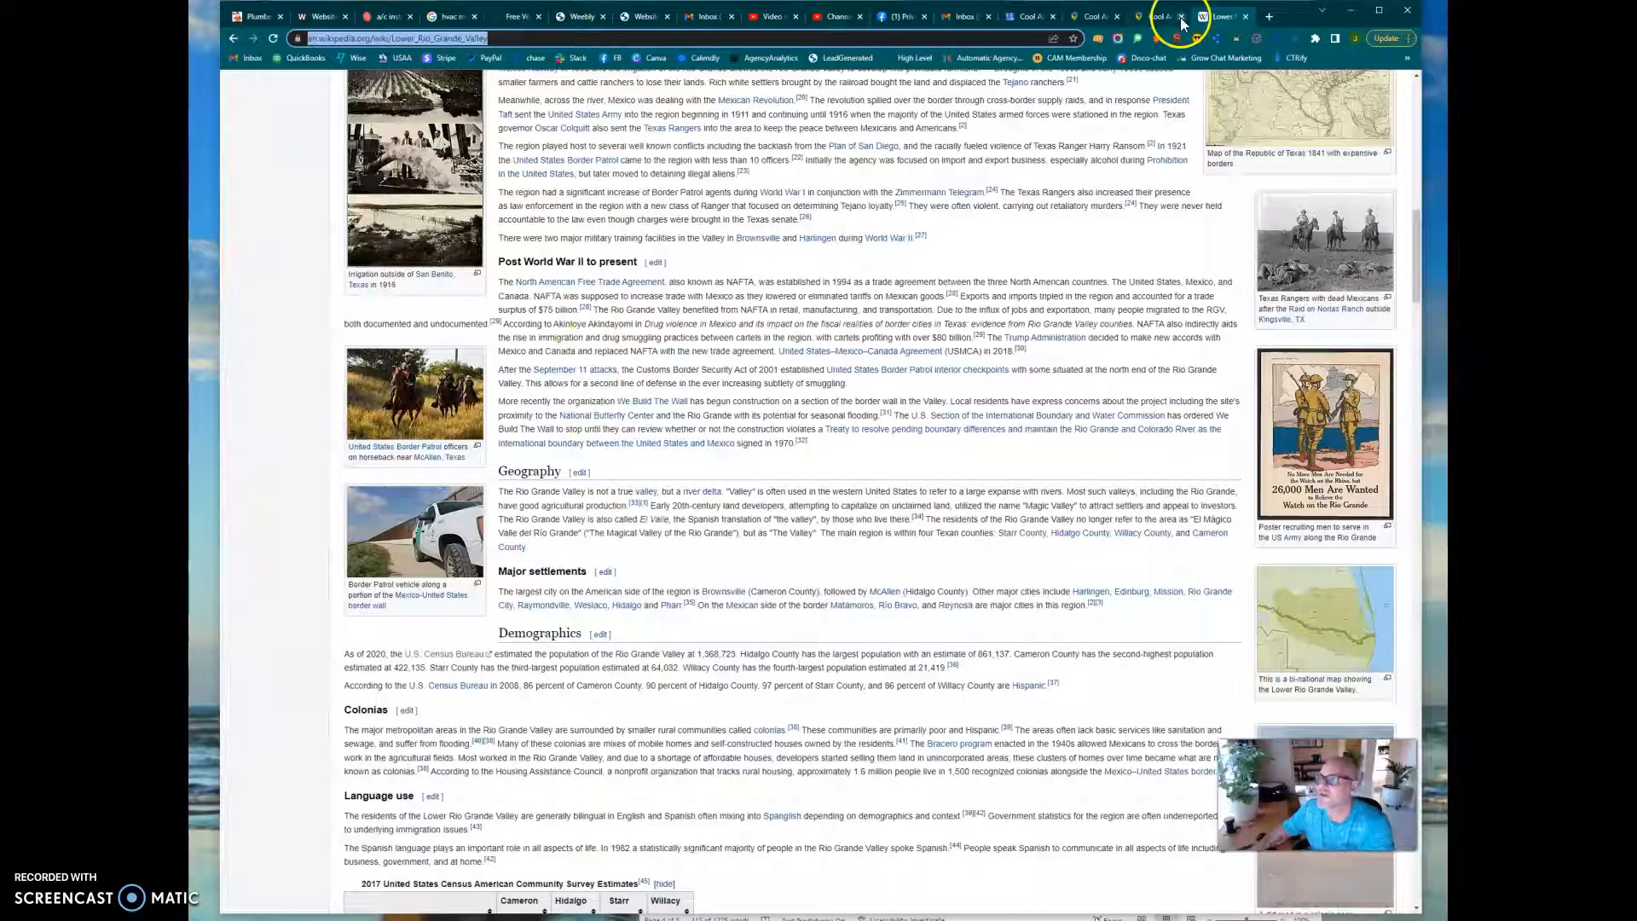
Return to the Weebly editor and set the copied Wikipedia article address as the service-area line's link target
{"action": "left_click", "coordinate": [576, 17]}
{"action": "left_click", "coordinate": [715, 697]}
{"action": "key", "text": "ctrl+v"}
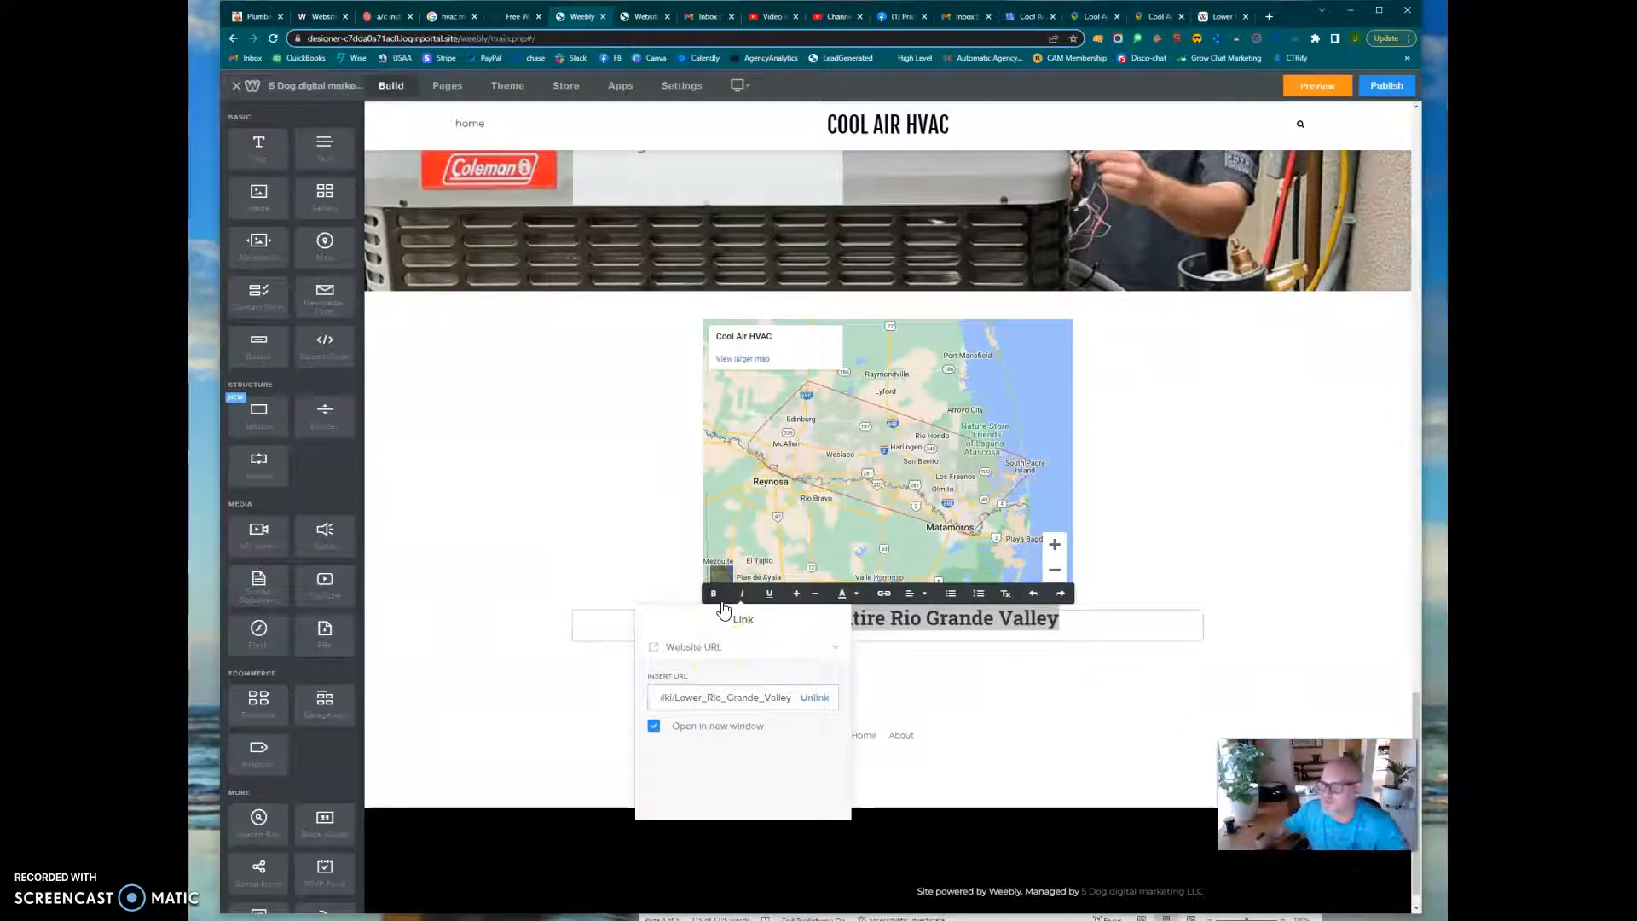
{"action": "left_click", "coordinate": [930, 698]}
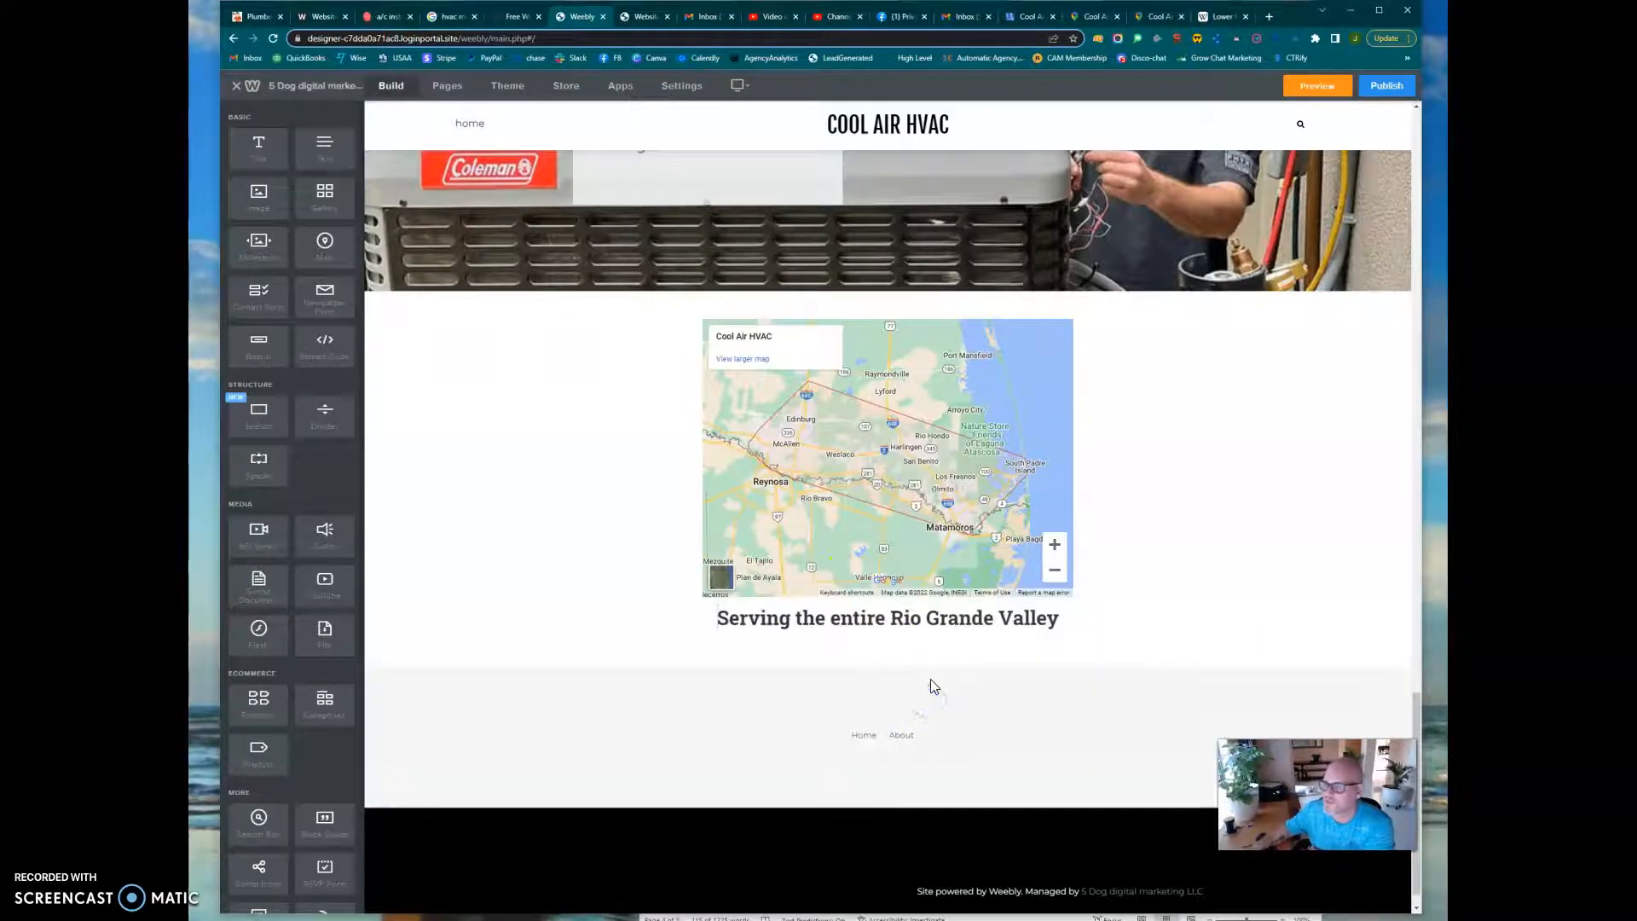
Review the finished Home page from the service-area map up through the estimate form, service columns, introduction, social icons and header image
{"action": "scroll", "coordinate": [1054, 689], "scroll_direction": "up", "scroll_amount": 2}
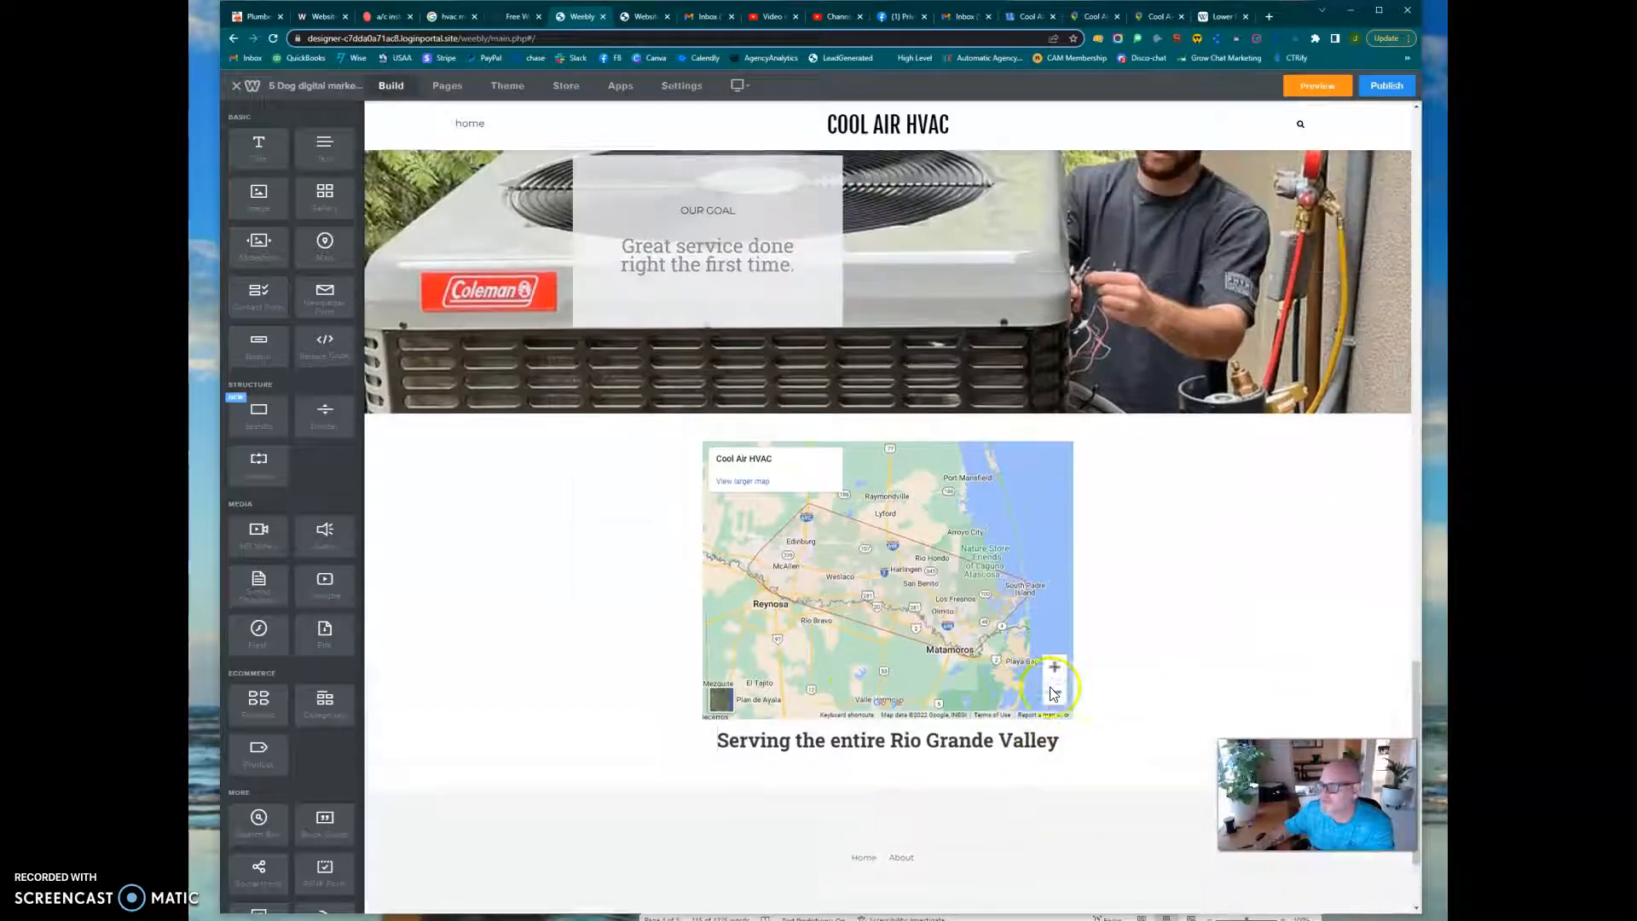
{"action": "scroll", "coordinate": [1151, 663], "scroll_direction": "up", "scroll_amount": 1}
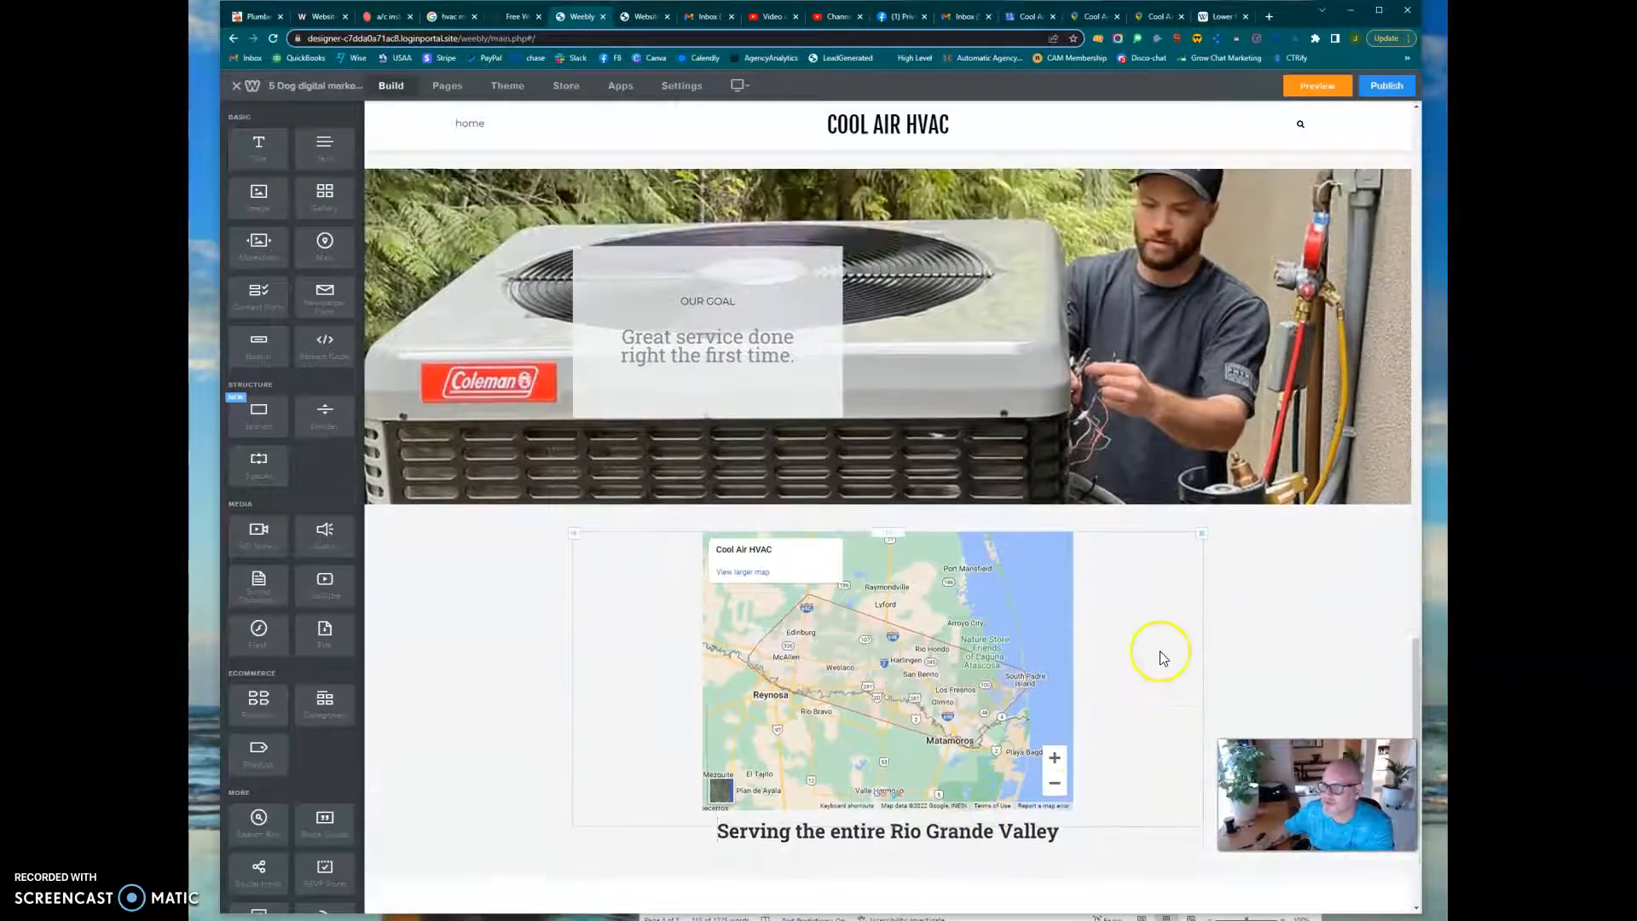
{"action": "scroll", "coordinate": [1162, 658], "scroll_direction": "up", "scroll_amount": 1}
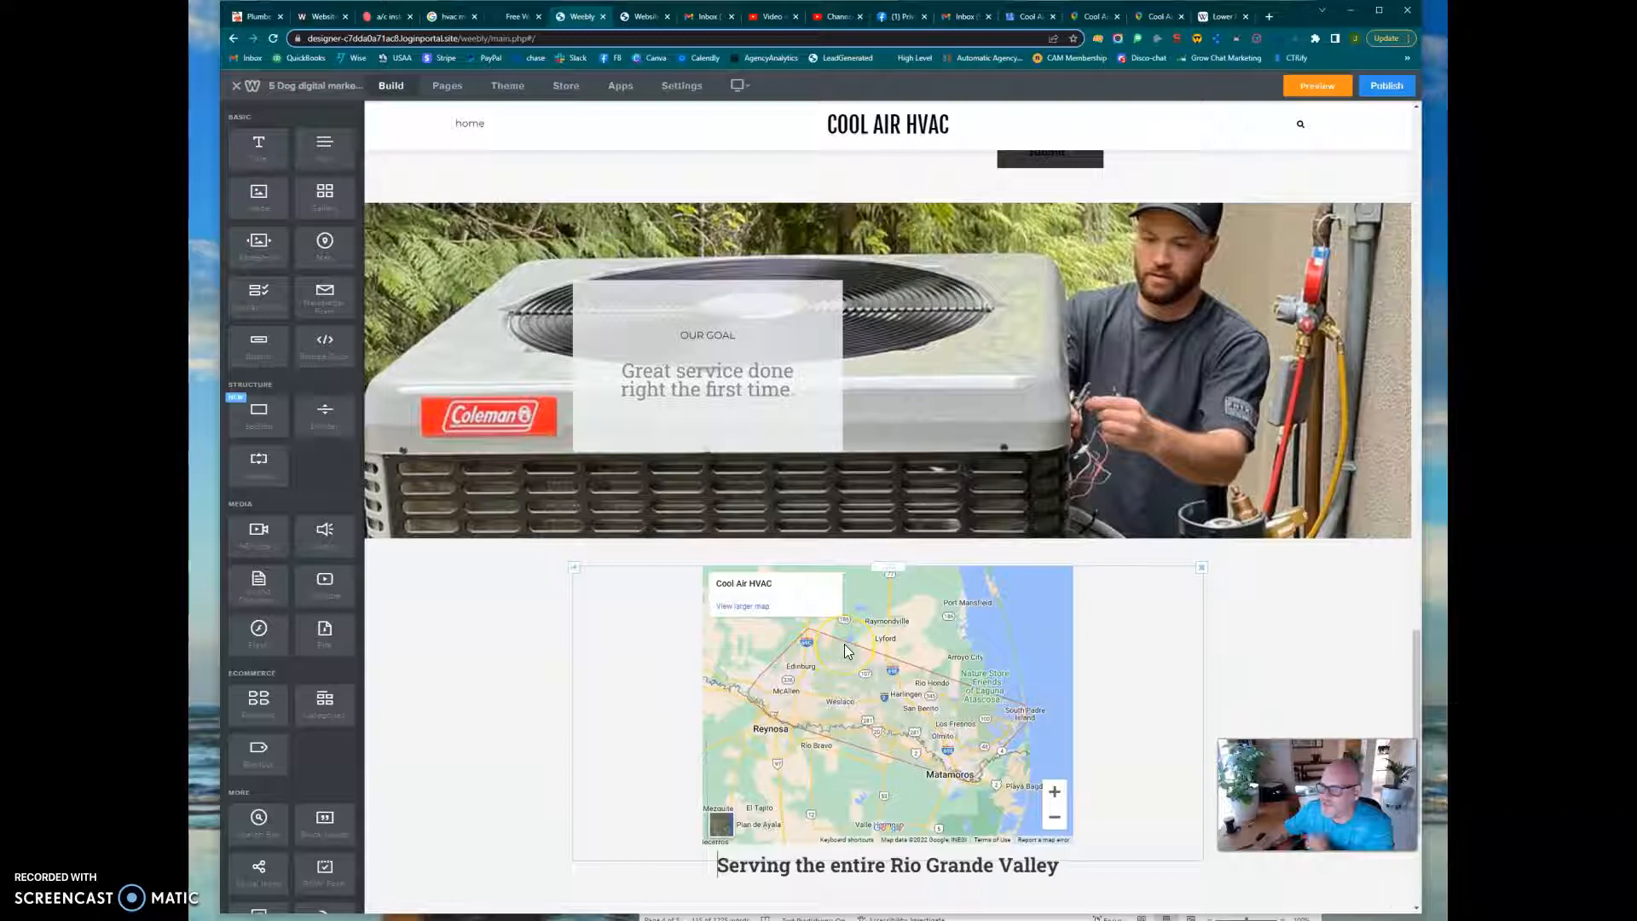
{"action": "scroll", "coordinate": [847, 651], "scroll_direction": "up", "scroll_amount": 2}
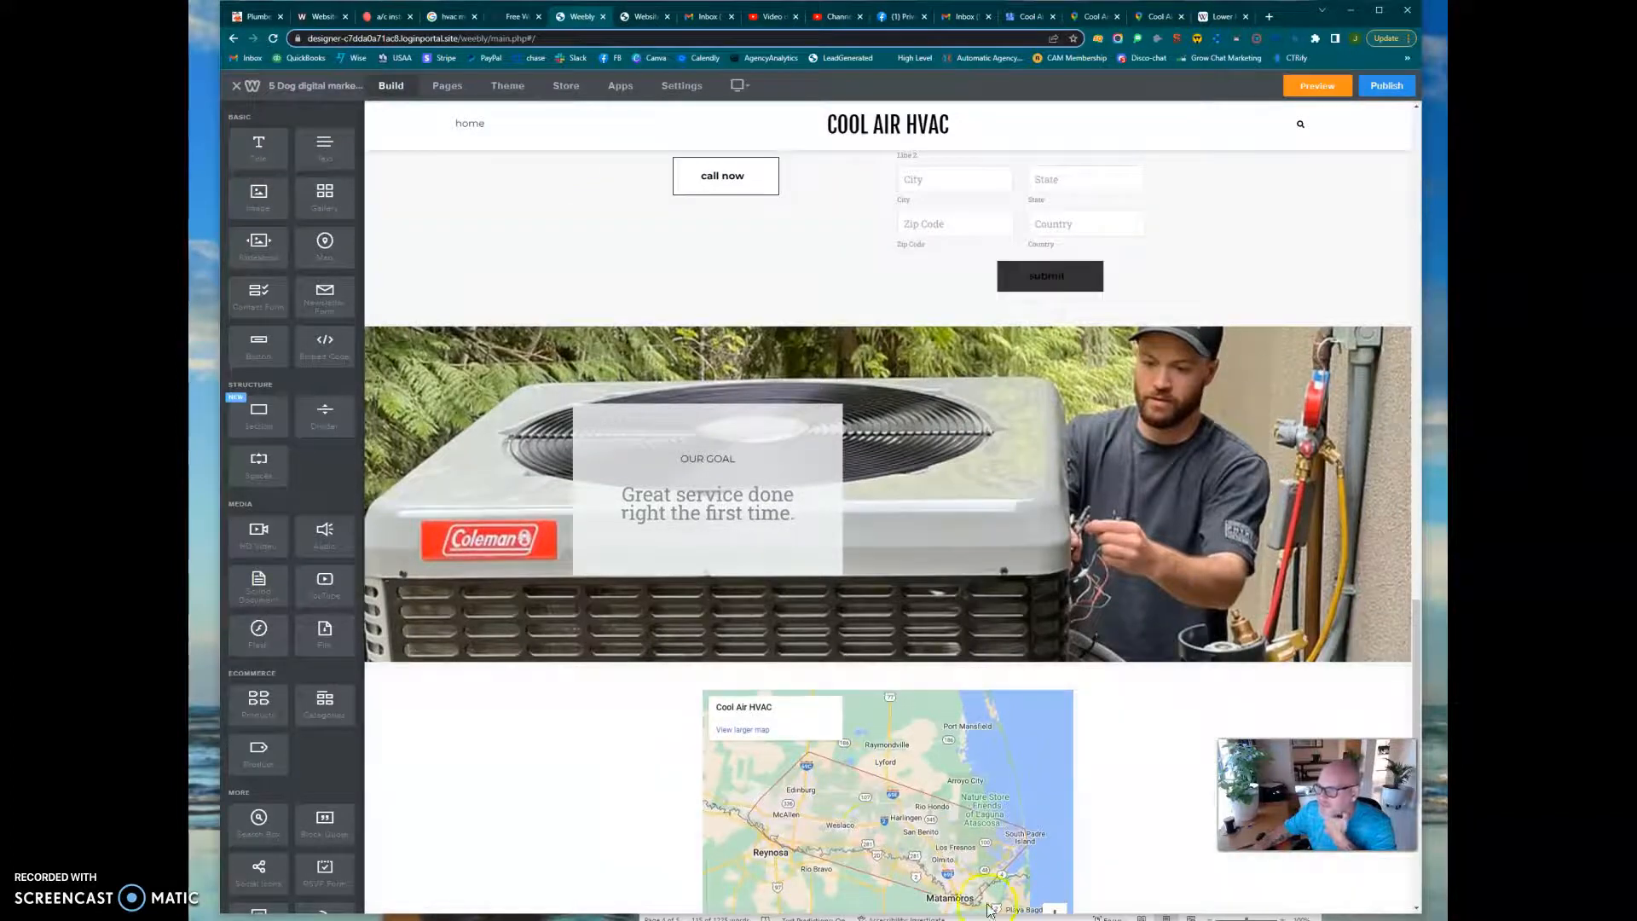
{"action": "scroll", "coordinate": [1143, 639], "scroll_direction": "up", "scroll_amount": 5}
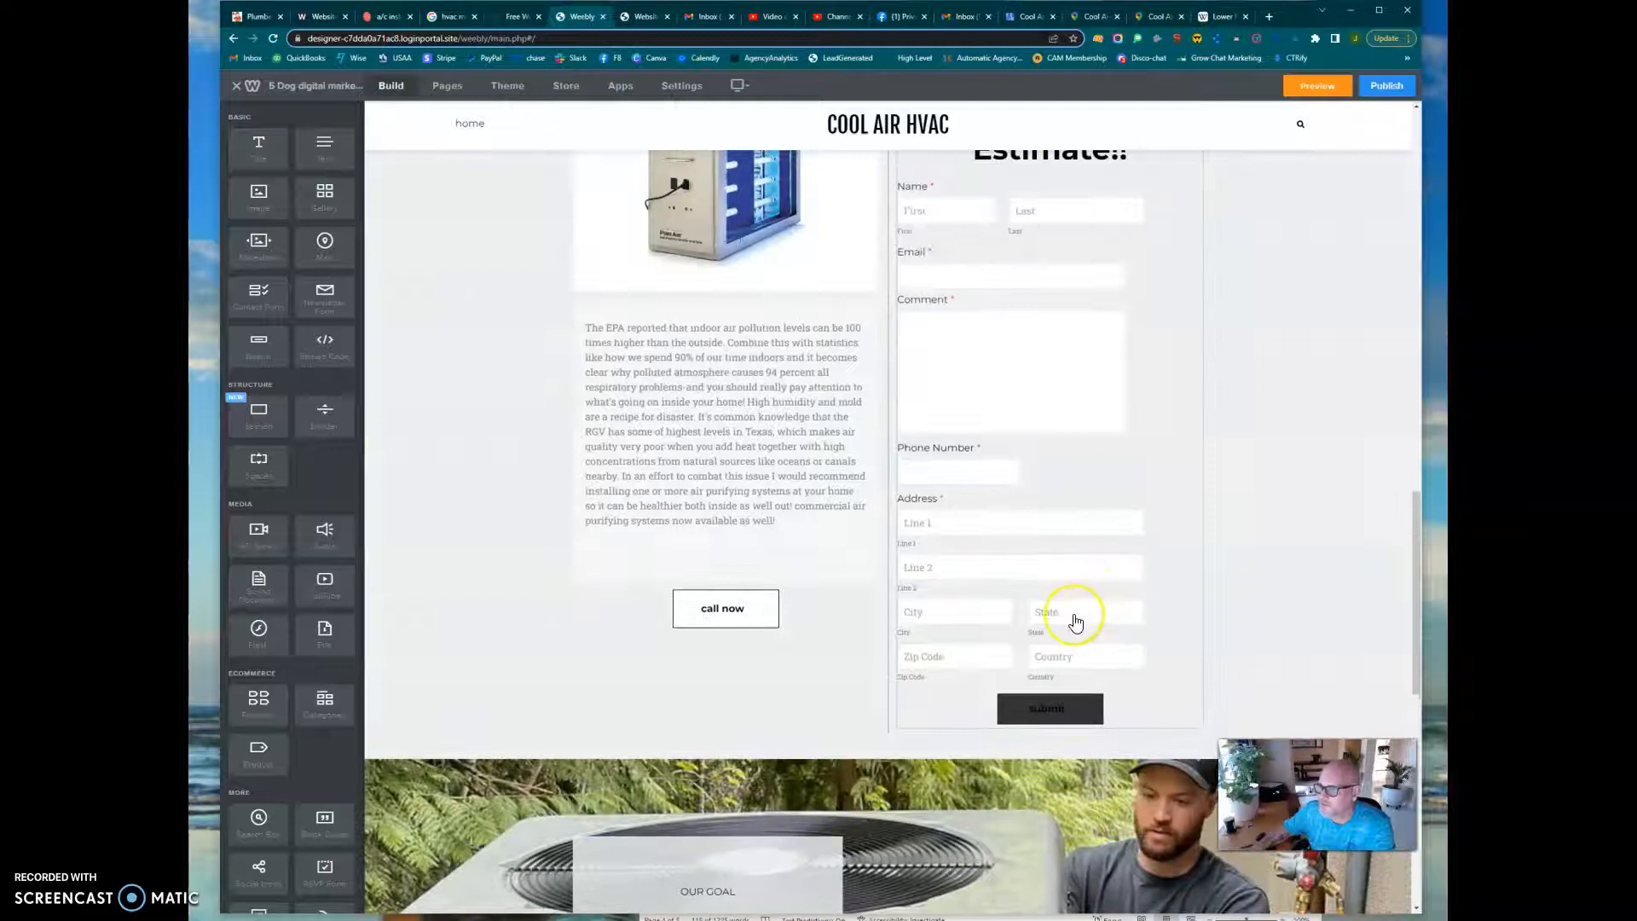
{"action": "scroll", "coordinate": [1074, 623], "scroll_direction": "down", "scroll_amount": 3}
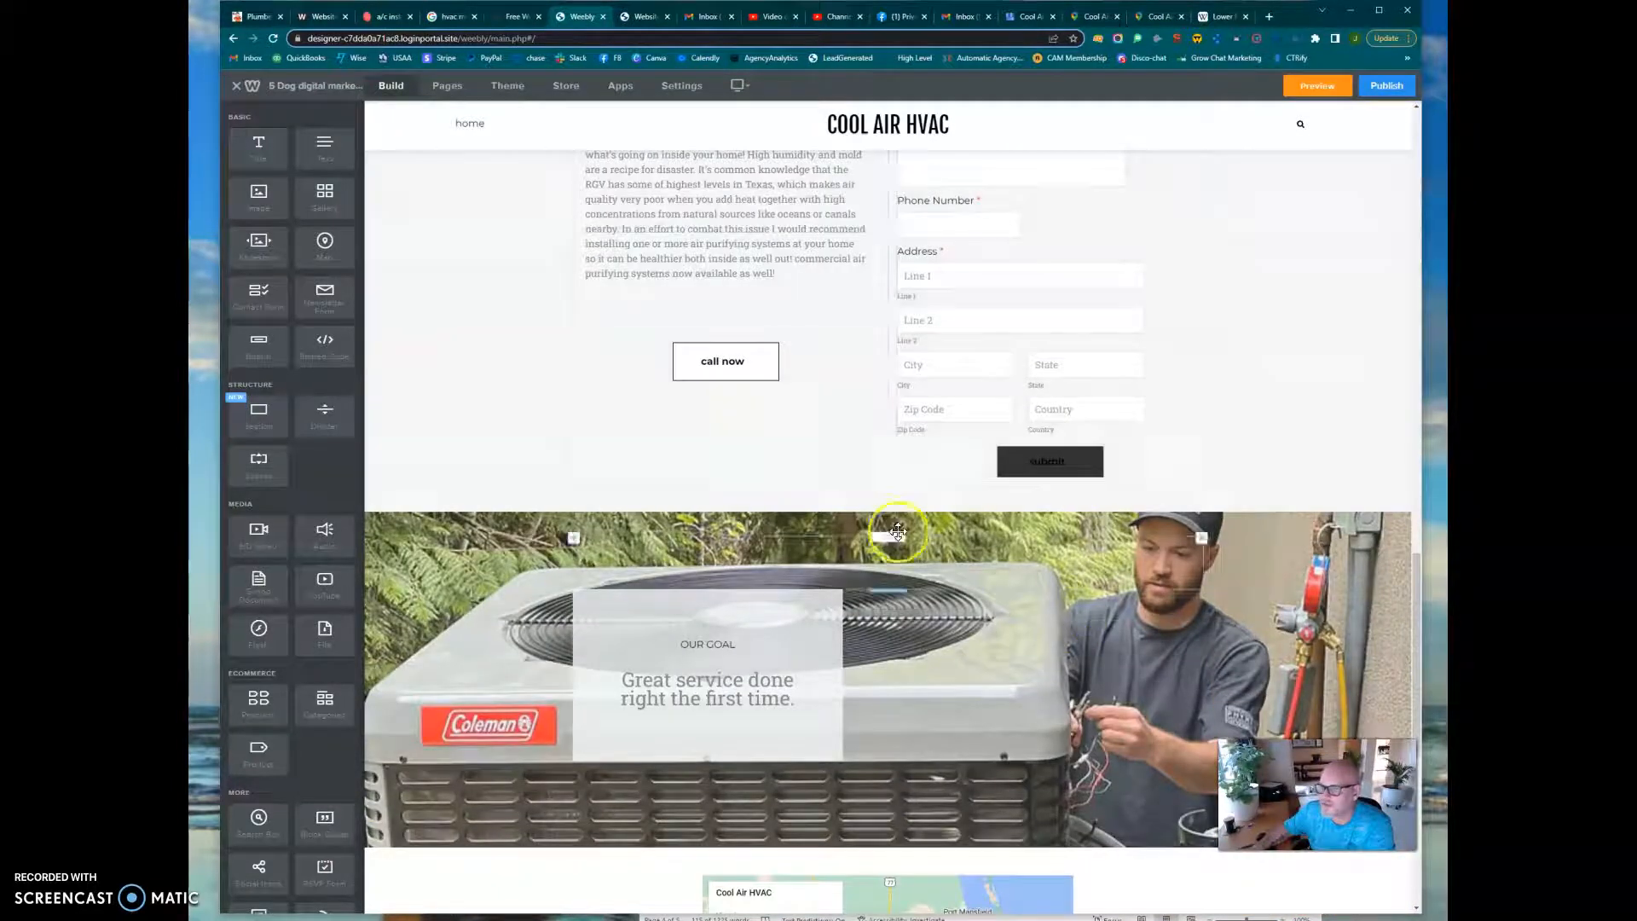
{"action": "scroll", "coordinate": [782, 460], "scroll_direction": "up", "scroll_amount": 4}
{"action": "scroll", "coordinate": [782, 492], "scroll_direction": "up", "scroll_amount": 15}
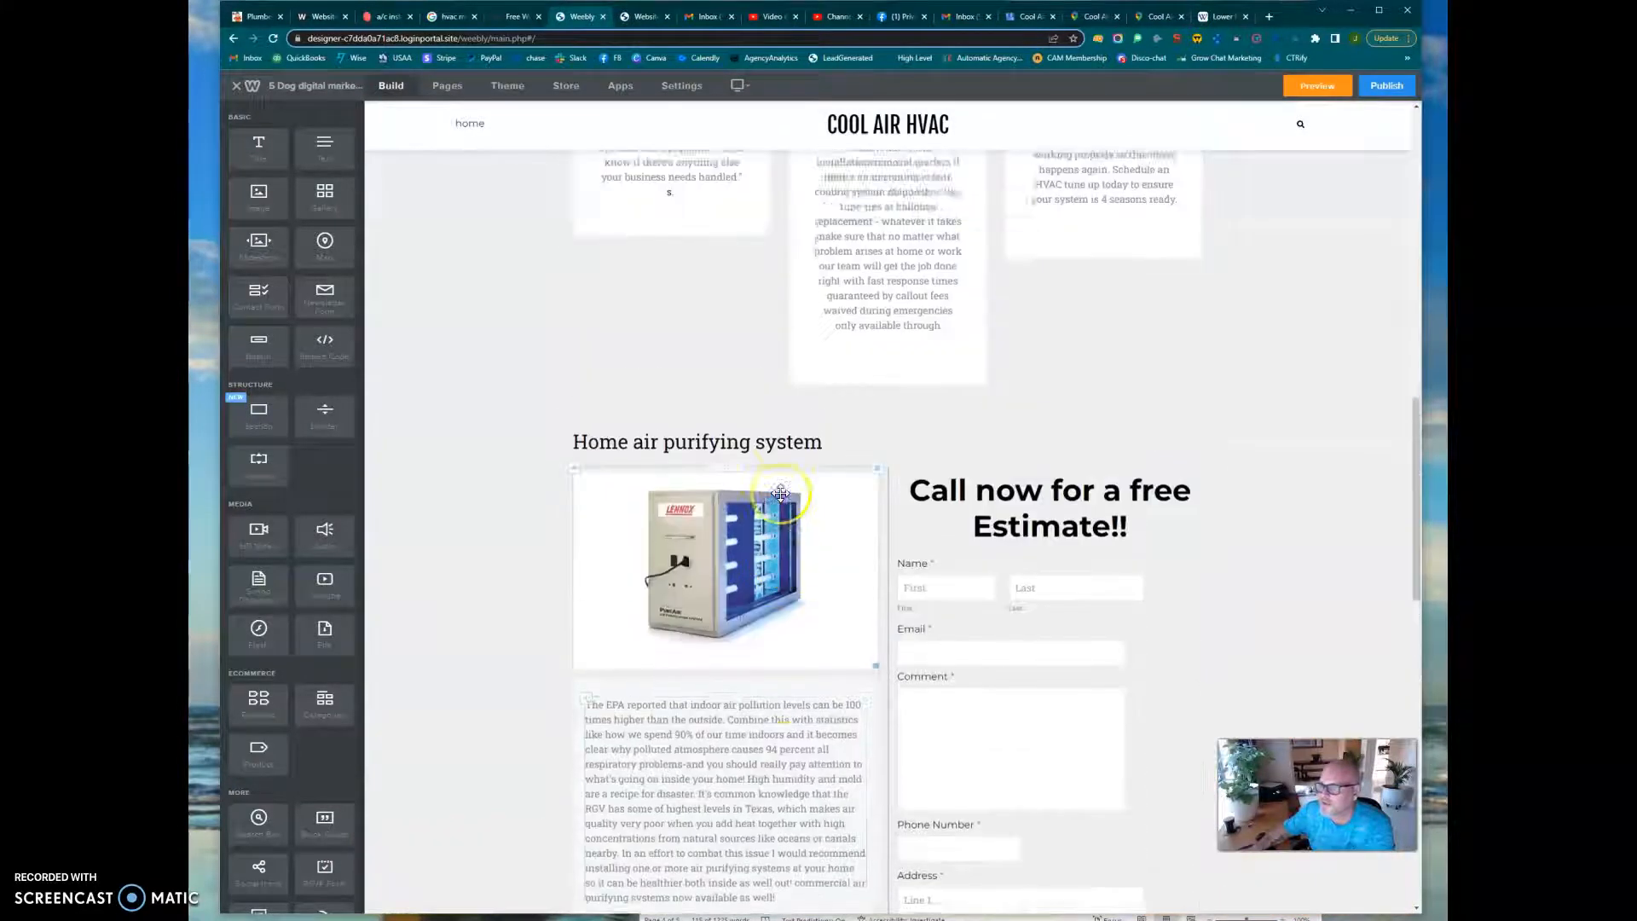
{"action": "scroll", "coordinate": [854, 544], "scroll_direction": "up", "scroll_amount": 3}
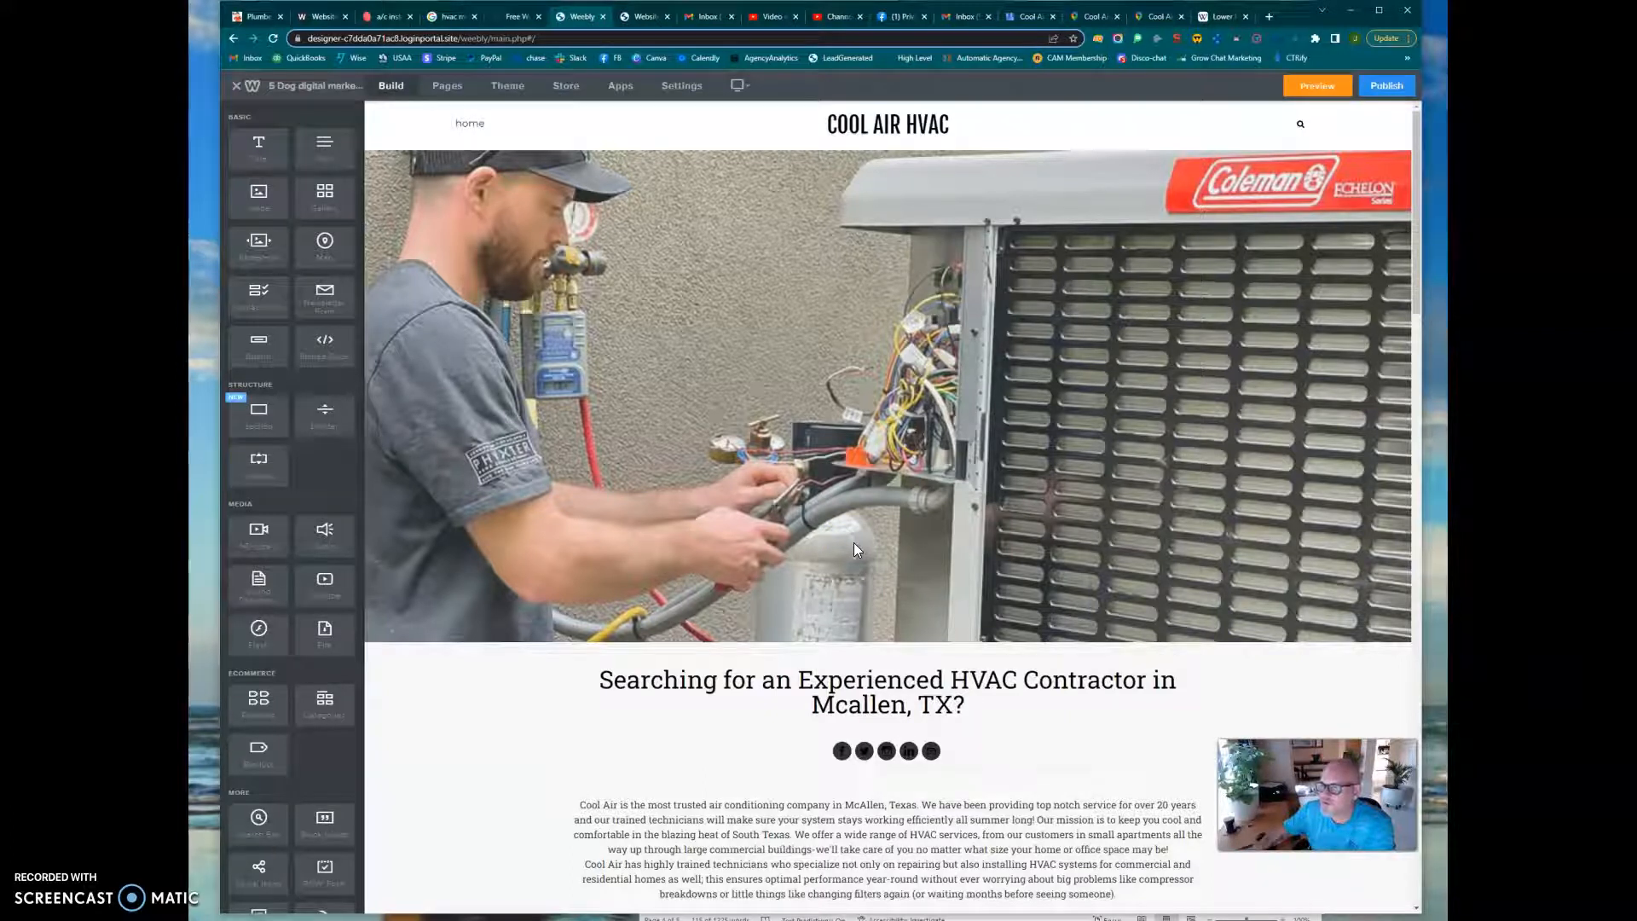
{"action": "scroll", "coordinate": [854, 544], "scroll_direction": "down", "scroll_amount": 8}
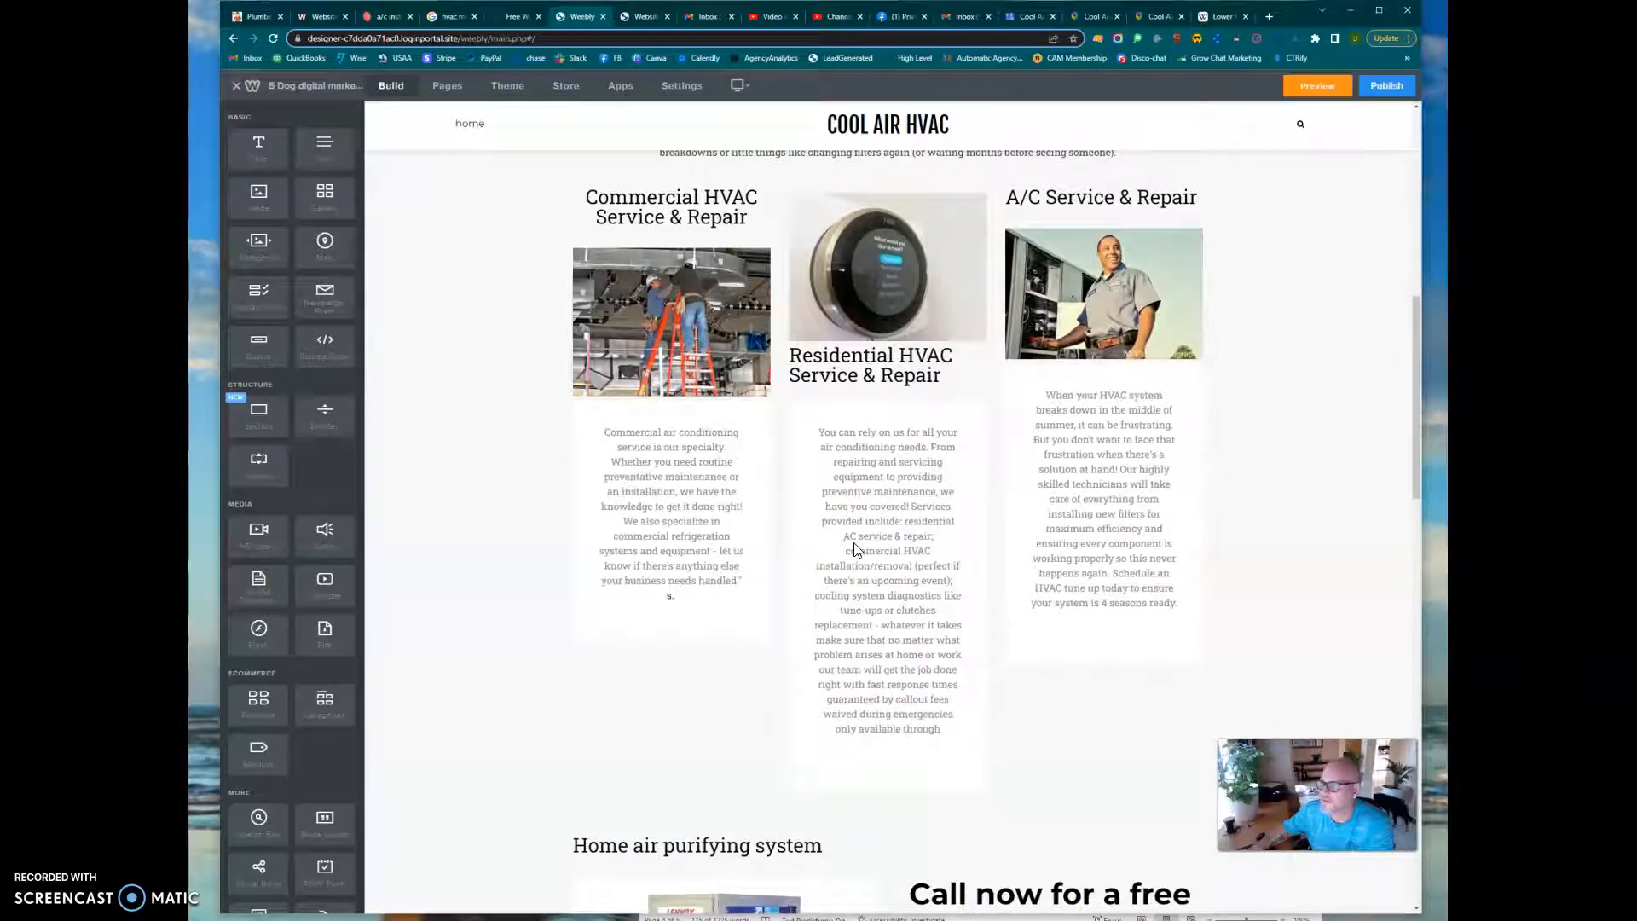
{"action": "scroll", "coordinate": [856, 548], "scroll_direction": "down", "scroll_amount": 3}
{"action": "scroll", "coordinate": [856, 546], "scroll_direction": "up", "scroll_amount": 8}
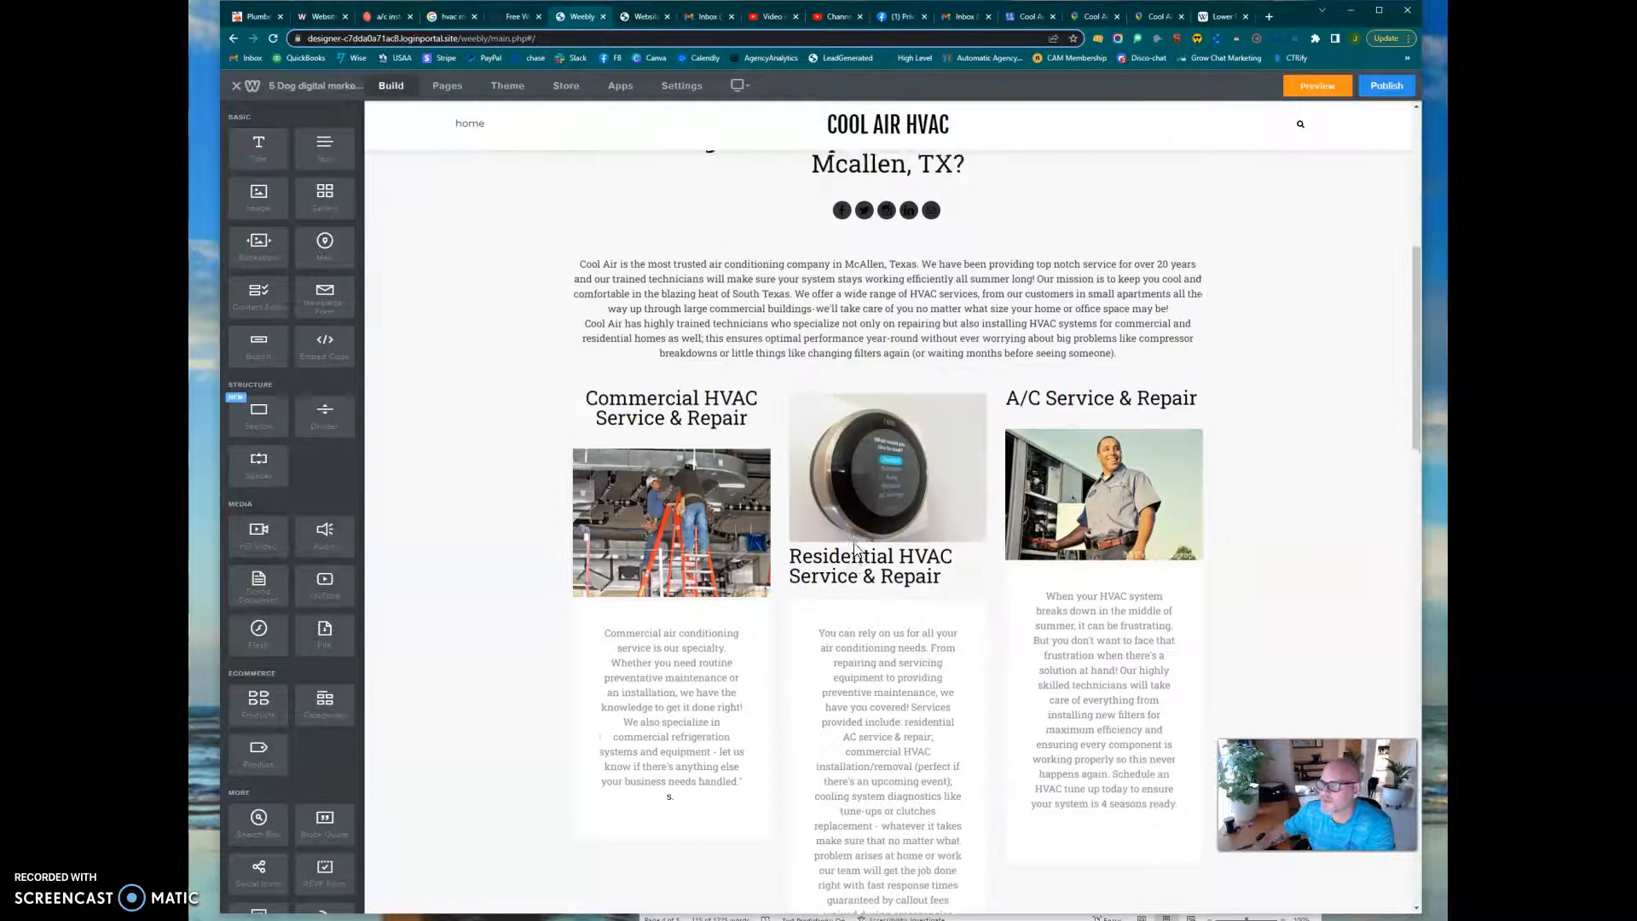
{"action": "left_click", "coordinate": [857, 508]}
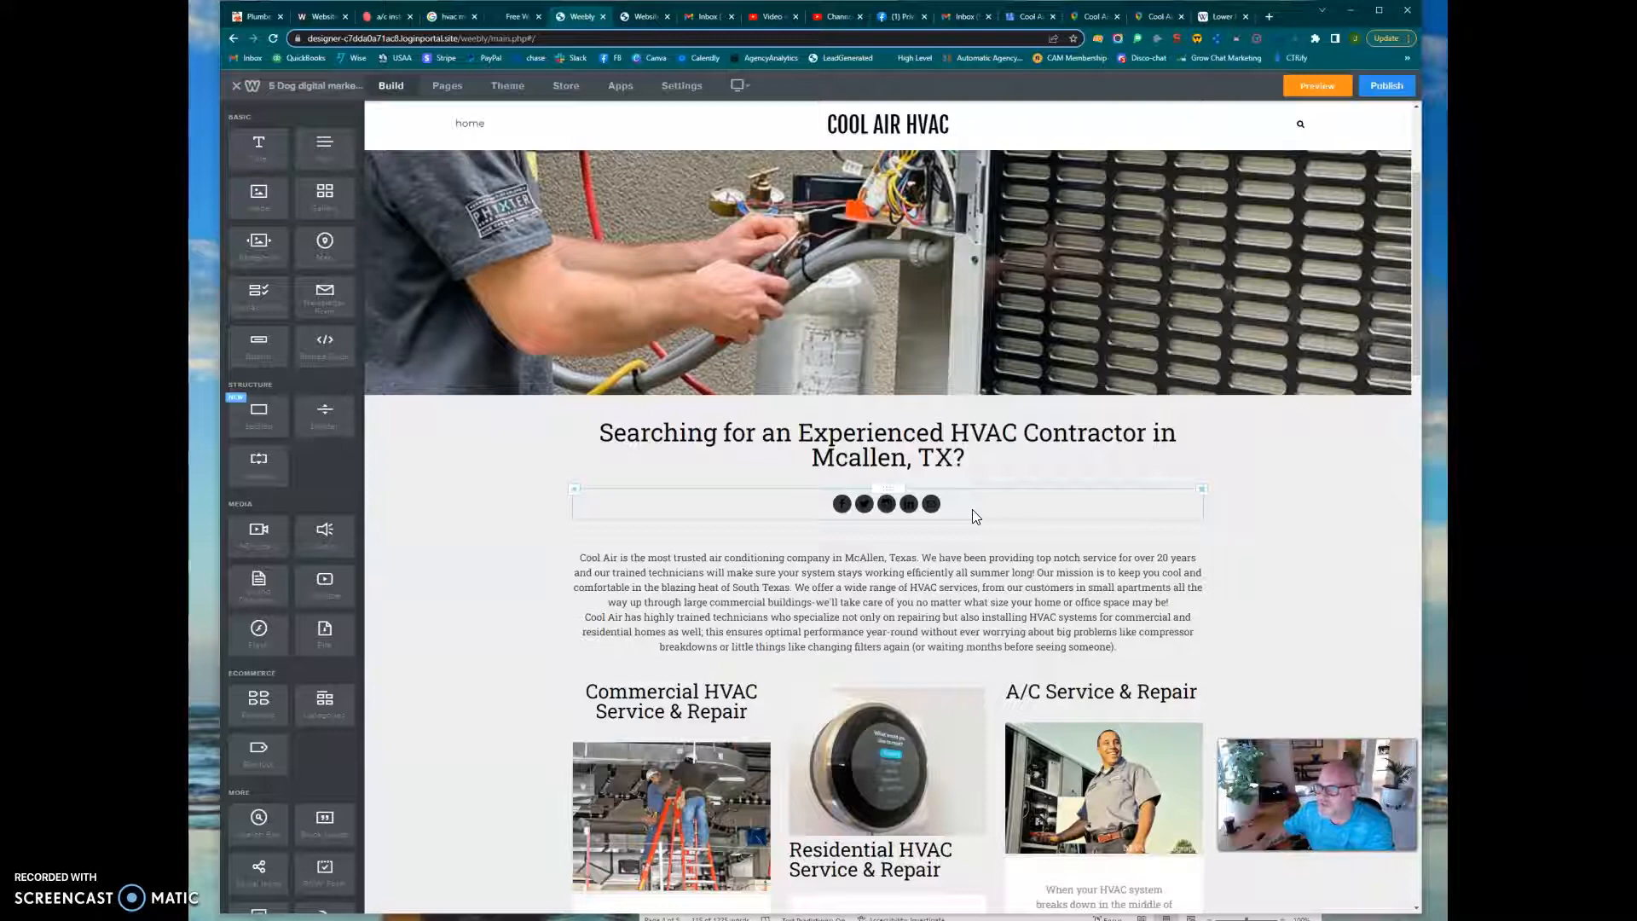
{"action": "left_click", "coordinate": [911, 562]}
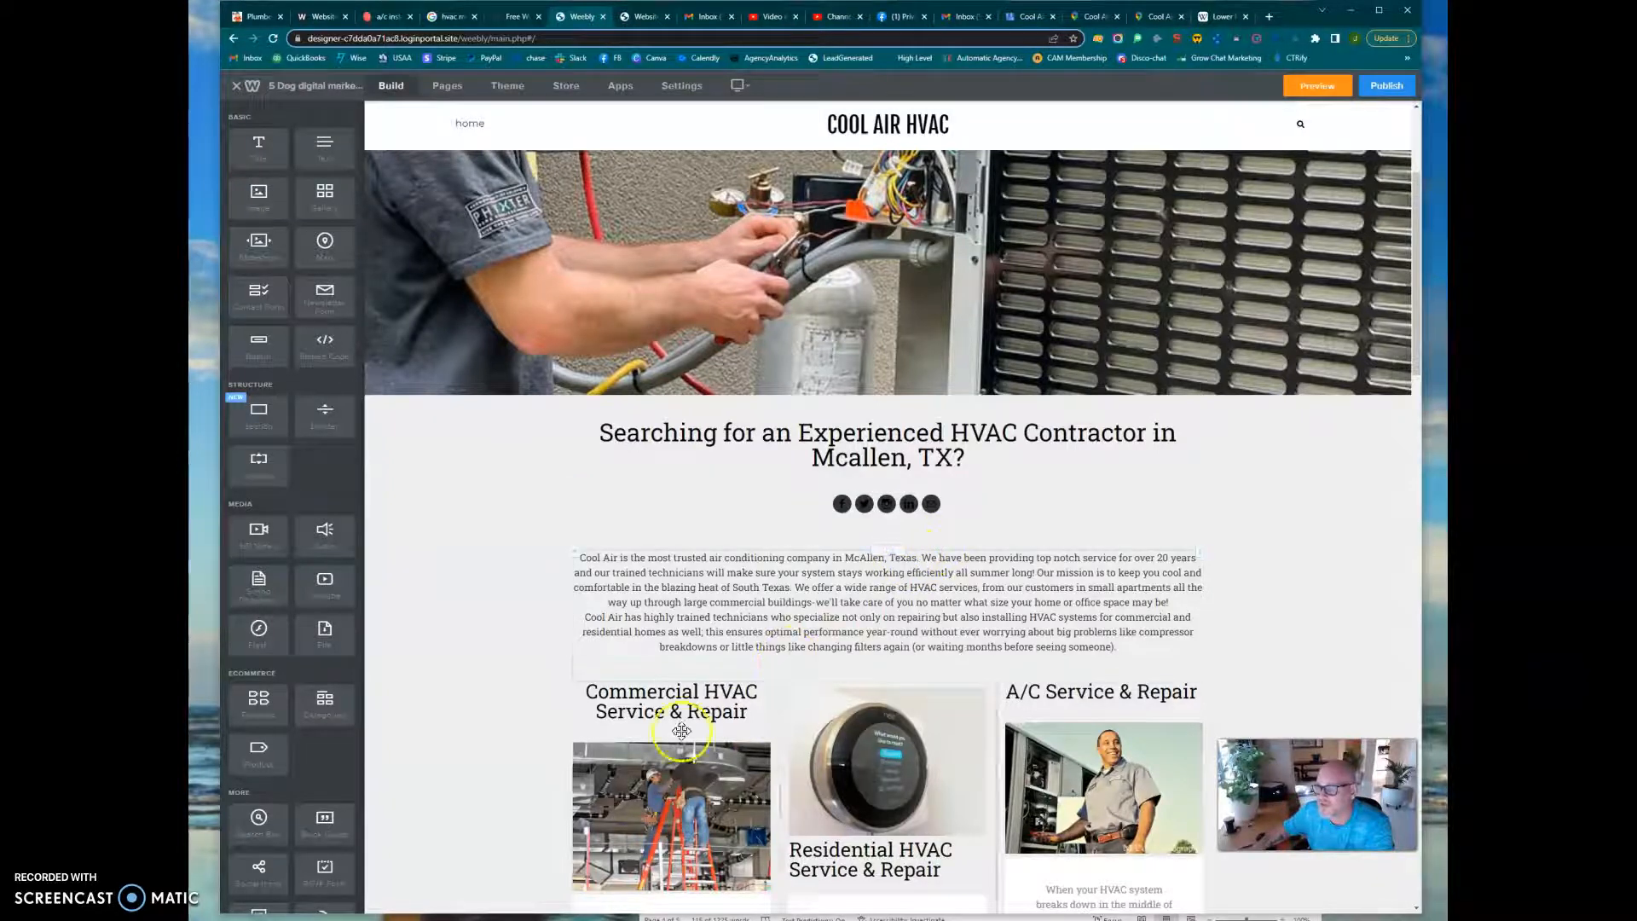
{"action": "left_click", "coordinate": [503, 752]}
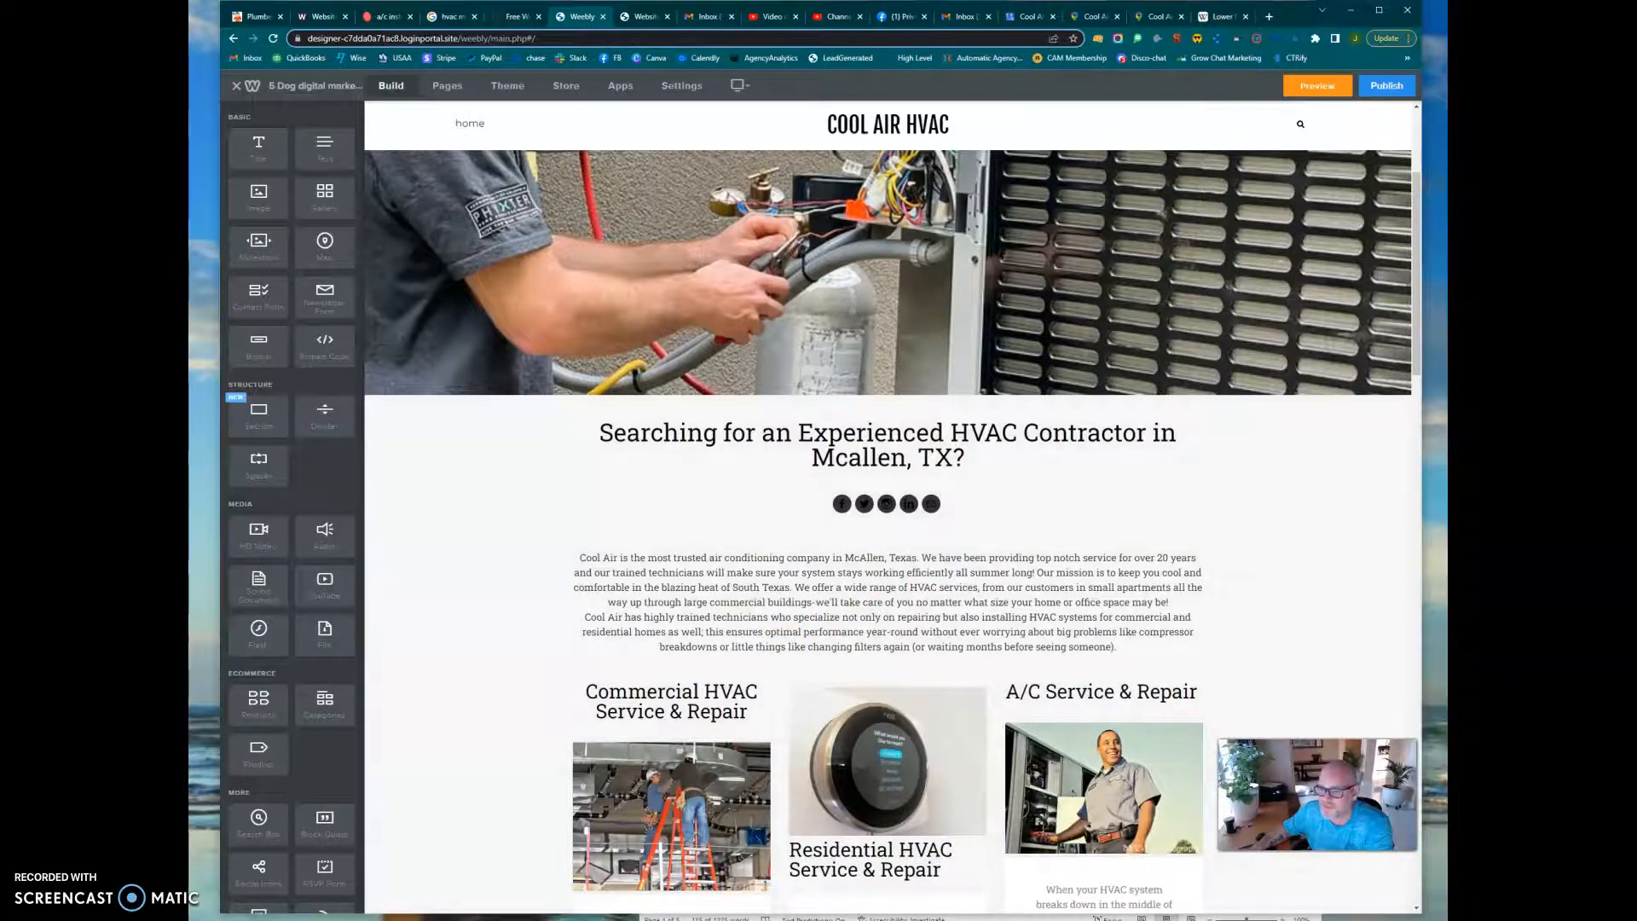